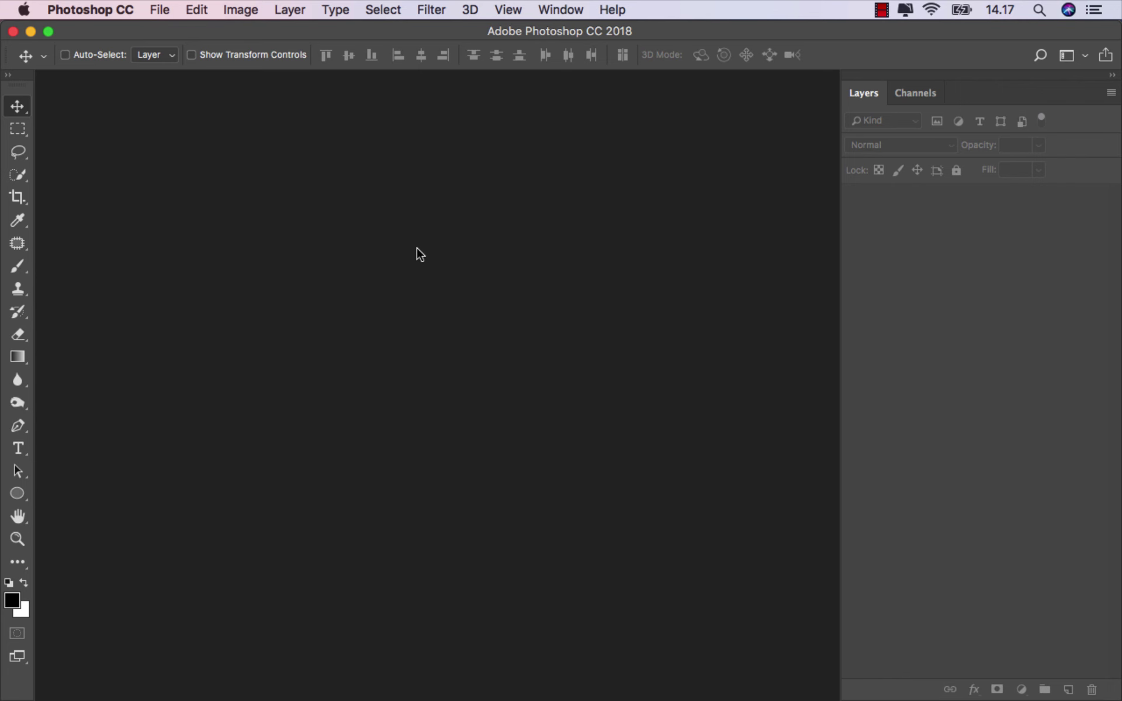
# Create a blank Untitled-1 document from the custom 3000 × 2000 px, 300 ppi preset
pyautogui.click(164, 10)
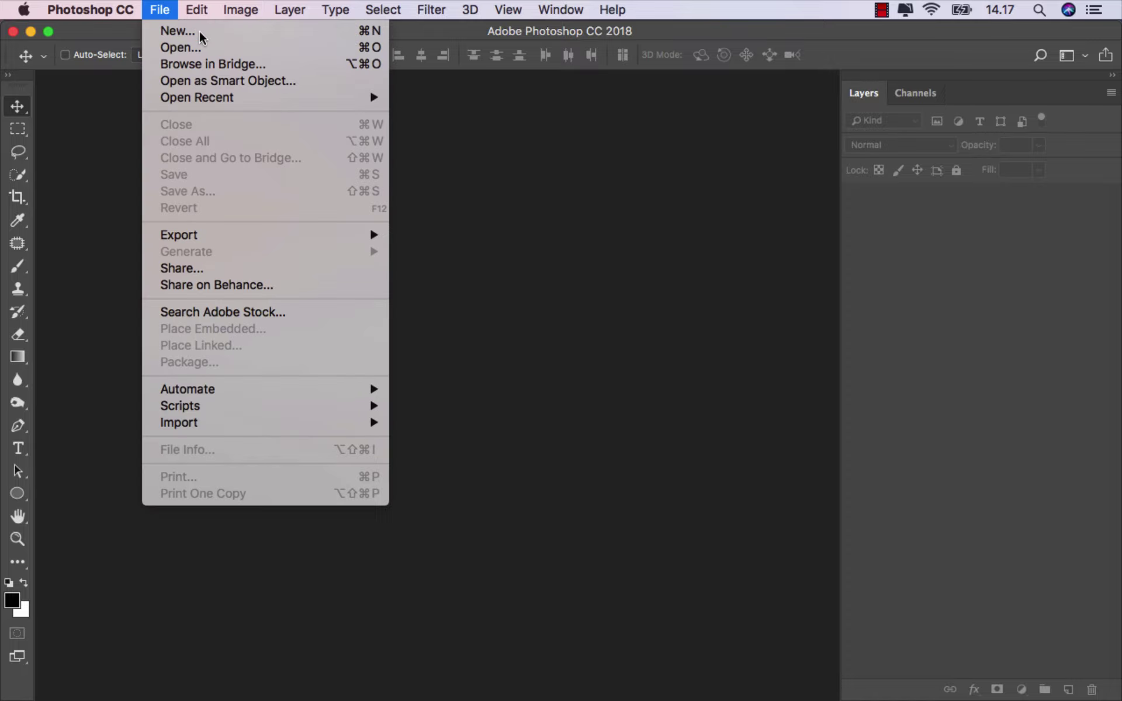
pyautogui.click(198, 30)
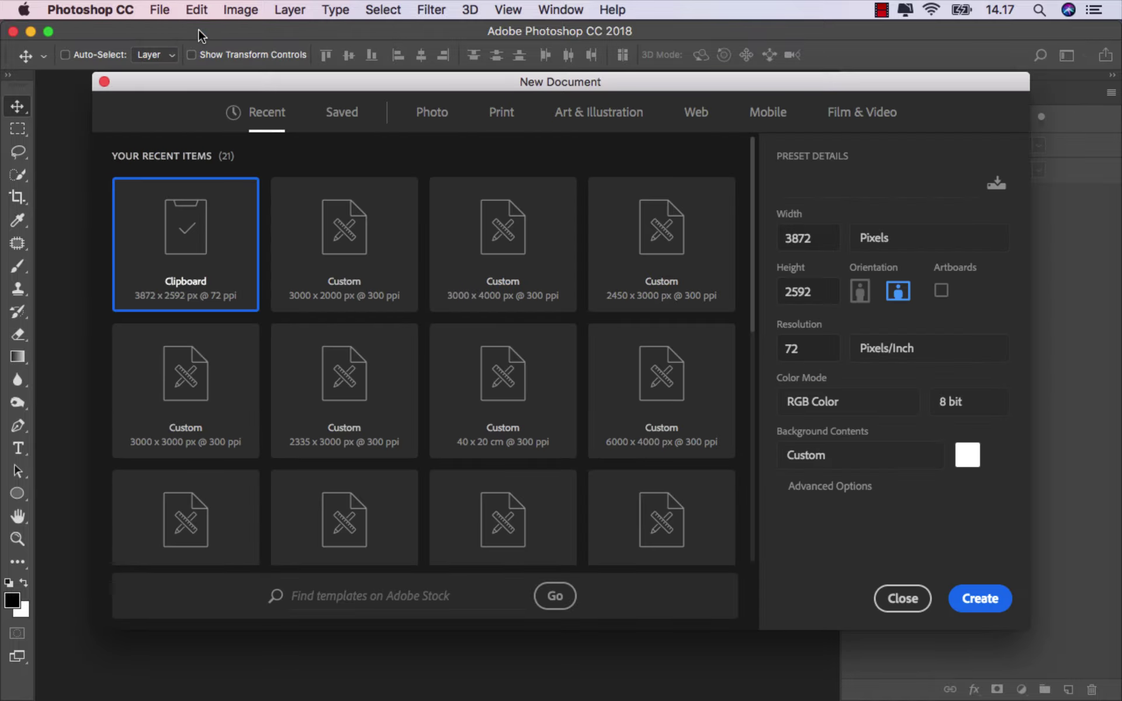
pyautogui.click(323, 261)
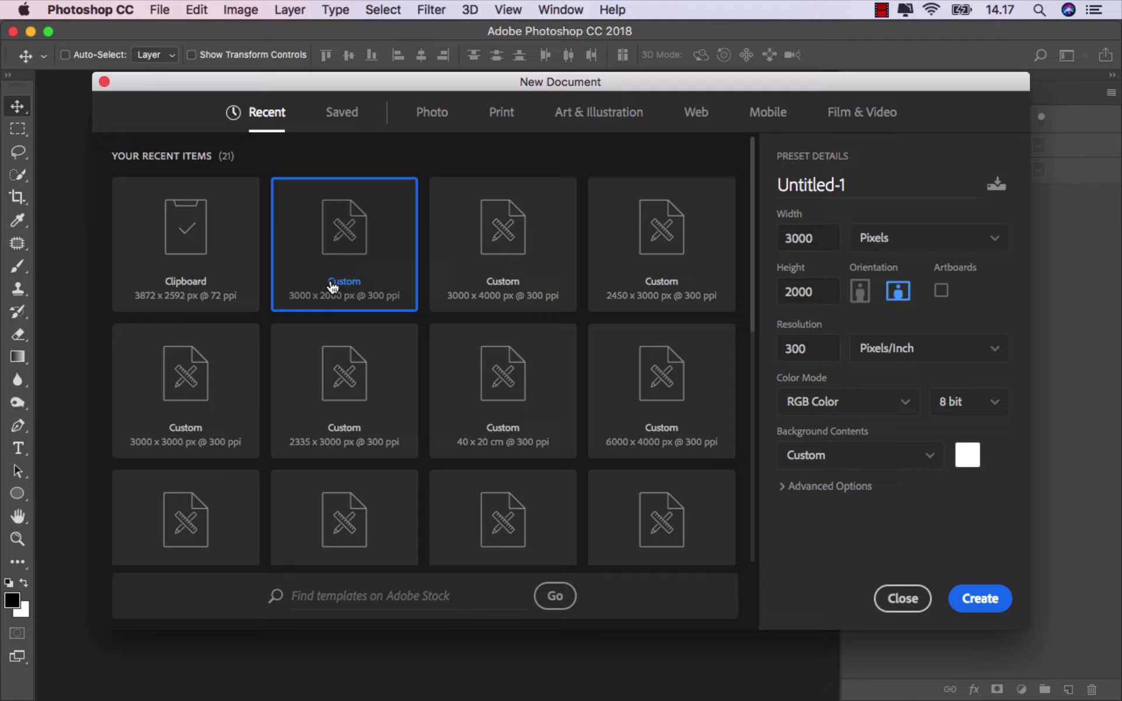
pyautogui.click(814, 242)
pyautogui.click(820, 289)
pyautogui.click(815, 344)
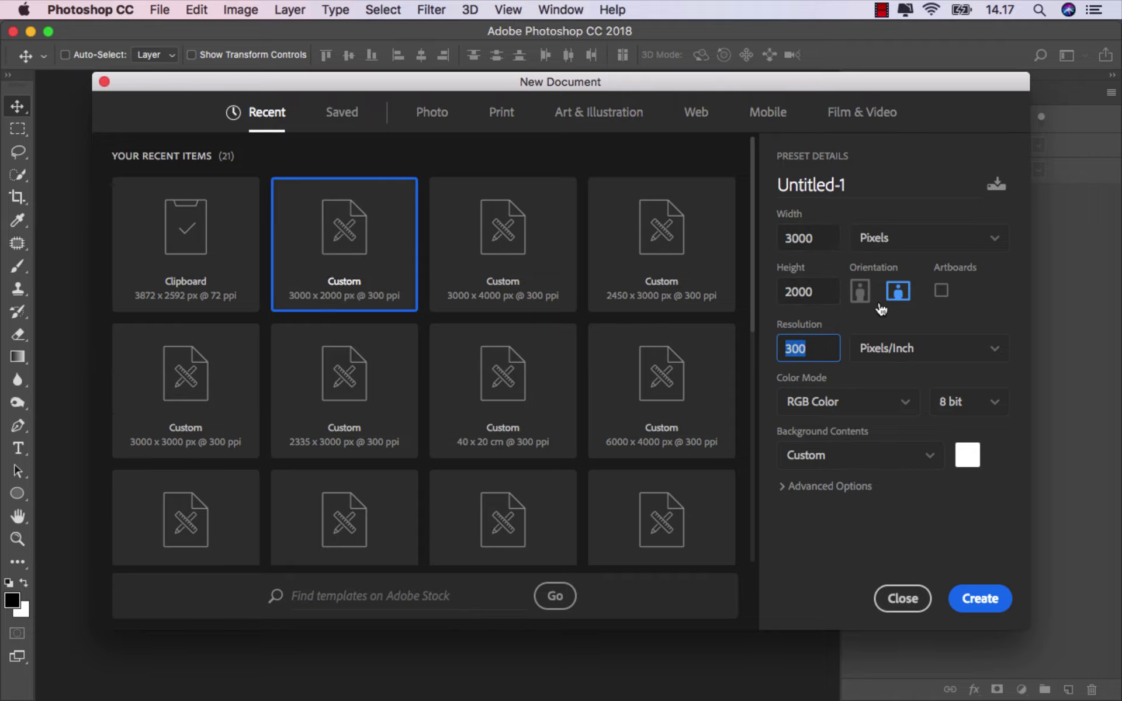
pyautogui.click(898, 323)
pyautogui.click(979, 599)
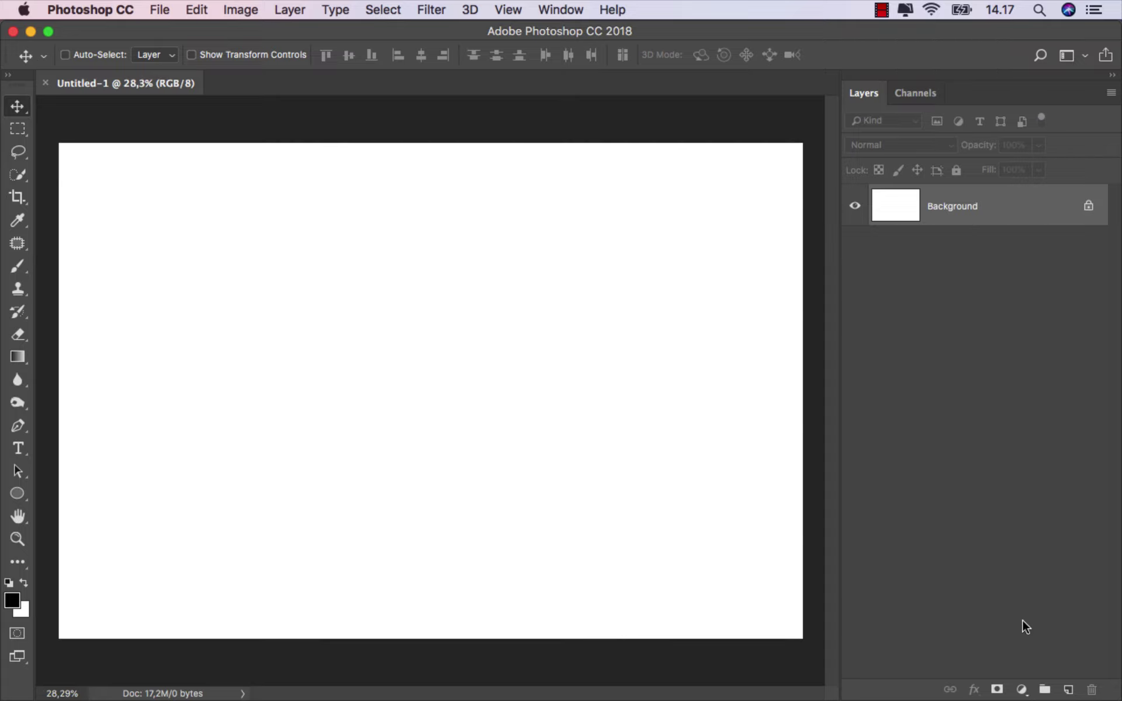
# Add a Solid Color fill layer, Color Fill 1, in dark brown #352d11
pyautogui.click(1021, 689)
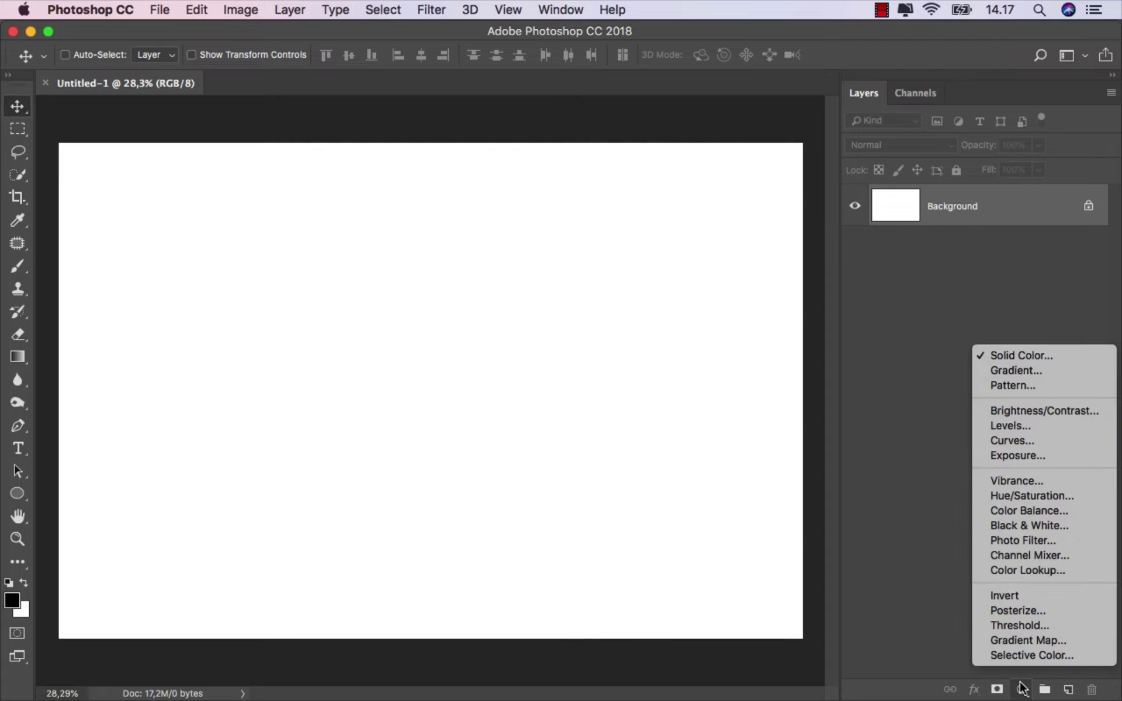
pyautogui.click(1038, 355)
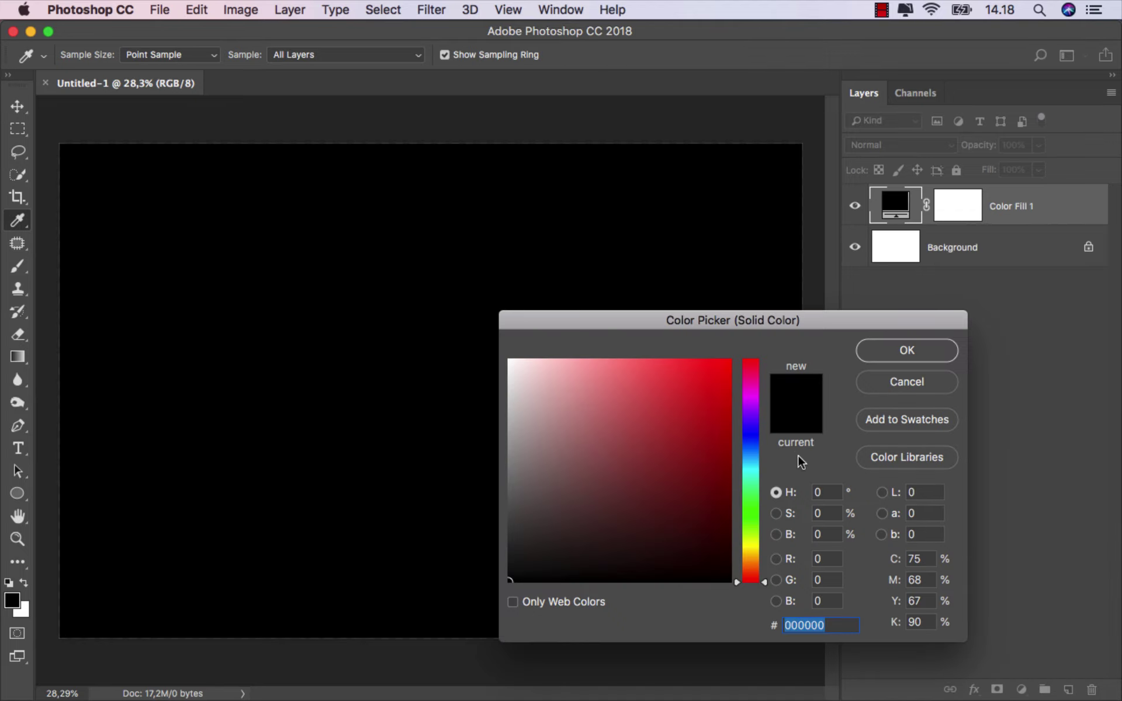
pyautogui.moveTo(653, 533); pyautogui.dragTo(659, 536)
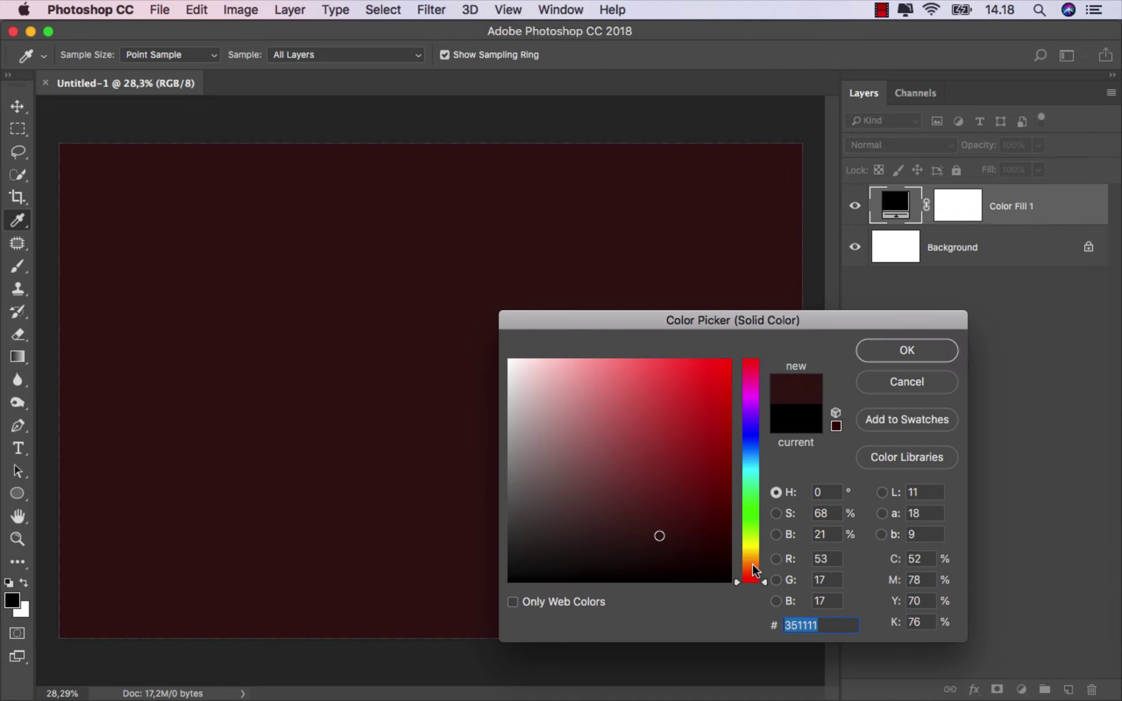
pyautogui.moveTo(754, 570); pyautogui.dragTo(755, 555)
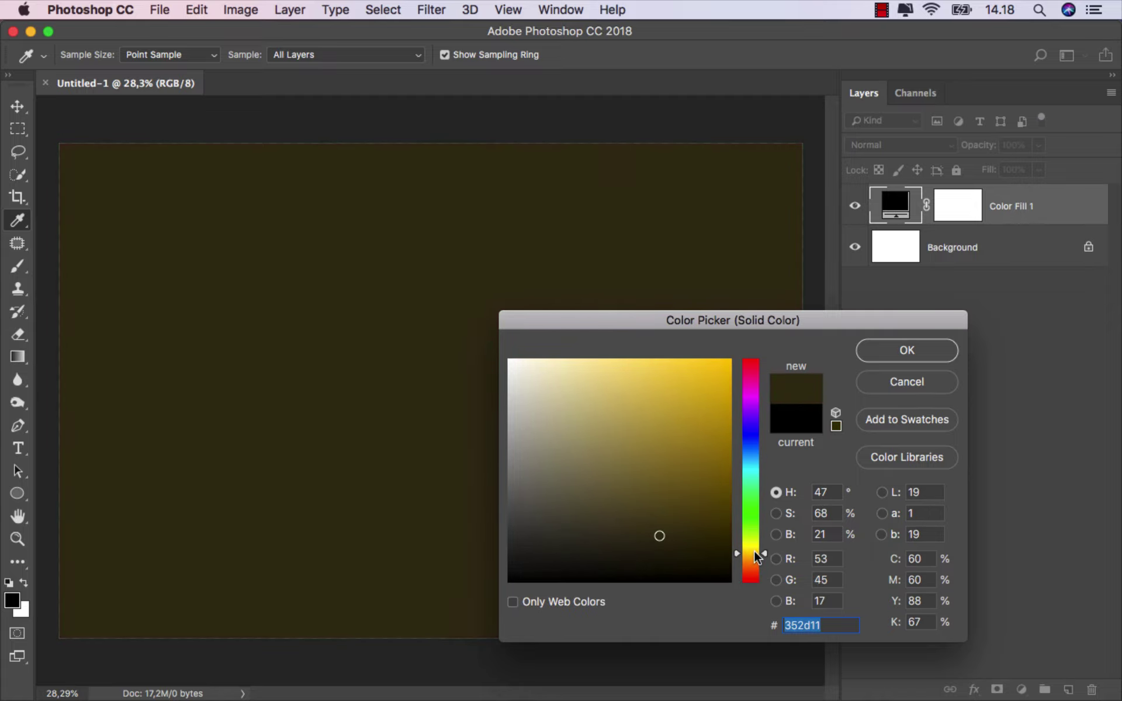
pyautogui.click(916, 348)
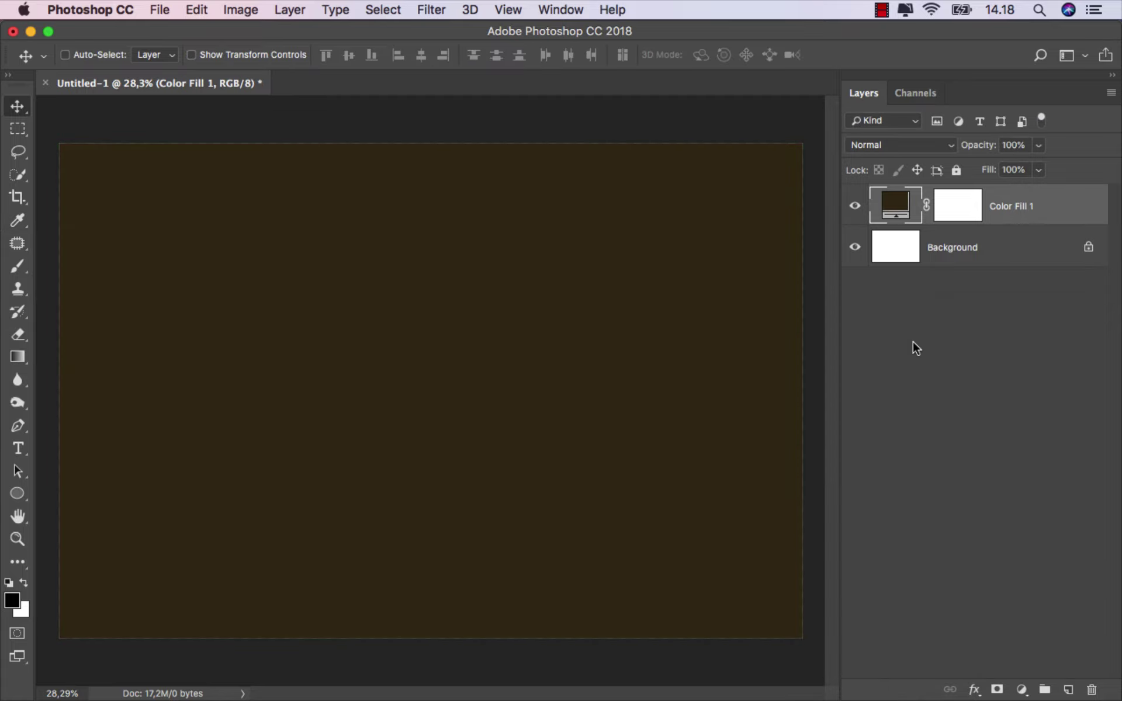
pyautogui.click(854, 206)
pyautogui.click(854, 206)
pyautogui.moveTo(404, 675)
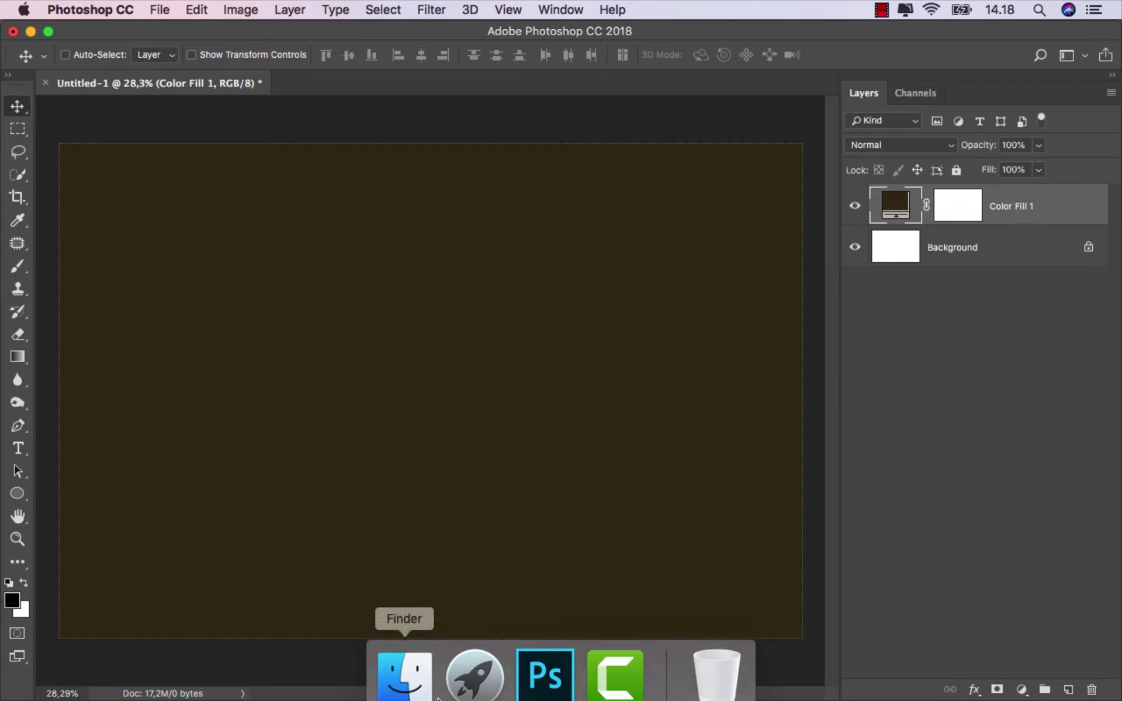
# Place landscape_4 at full canvas width, squashed down into the lower part of the canvas
pyautogui.click(404, 666)
pyautogui.moveTo(416, 123)
pyautogui.mouseDown()
pyautogui.moveTo(462, 593)
pyautogui.moveTo(463, 418)
pyautogui.mouseUp()
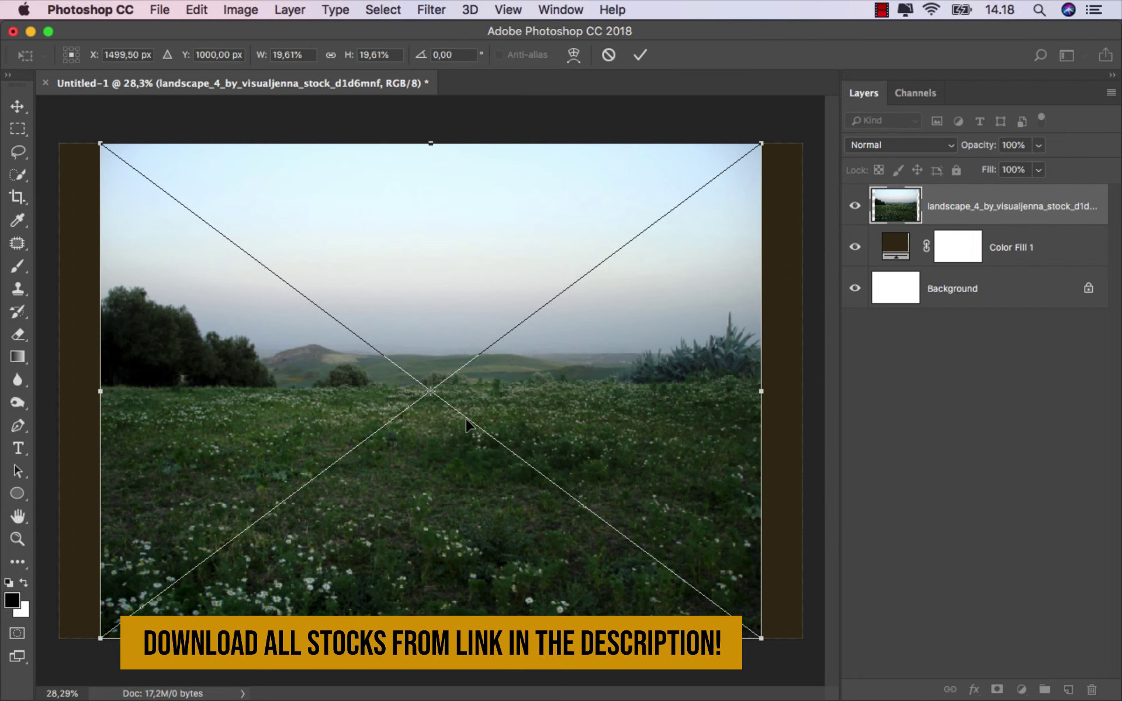
pyautogui.moveTo(762, 392); pyautogui.dragTo(802, 393)
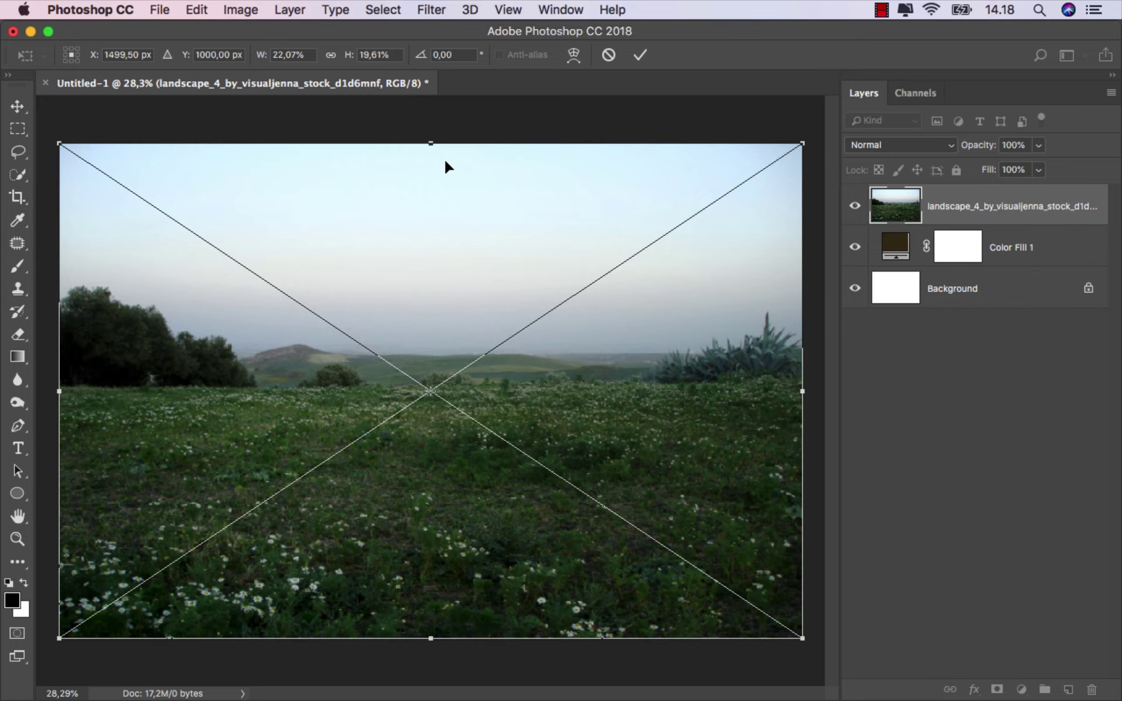
pyautogui.moveTo(431, 145); pyautogui.dragTo(433, 311)
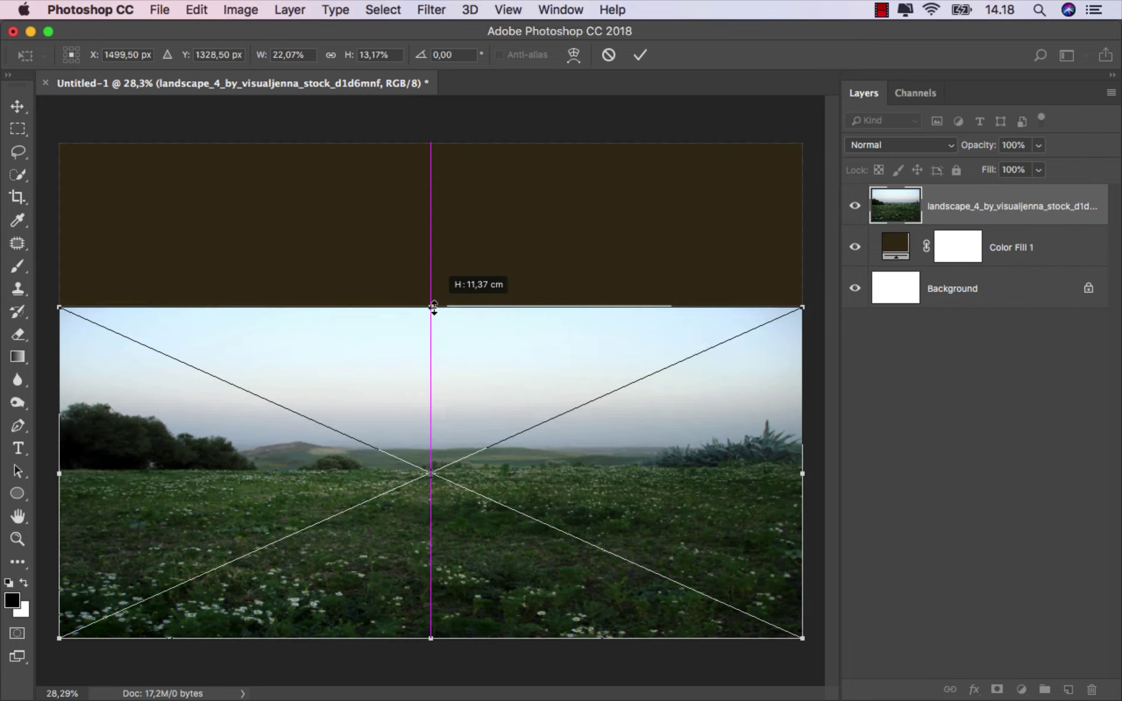
pyautogui.moveTo(433, 312); pyautogui.dragTo(433, 323)
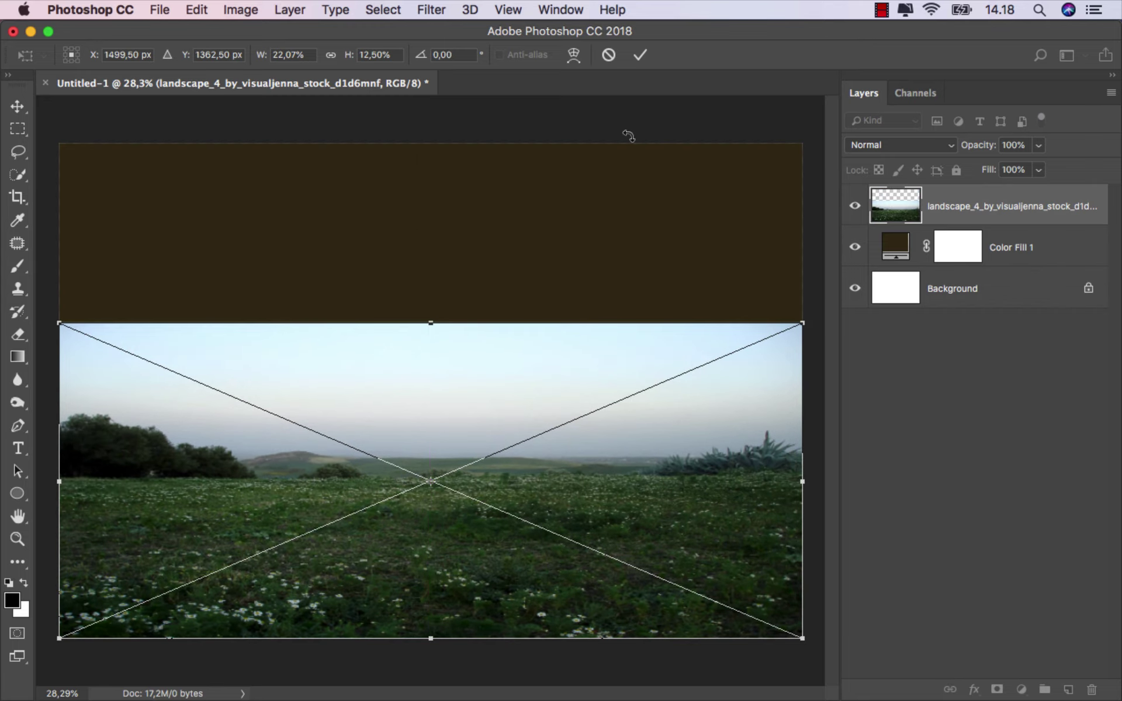
pyautogui.click(642, 58)
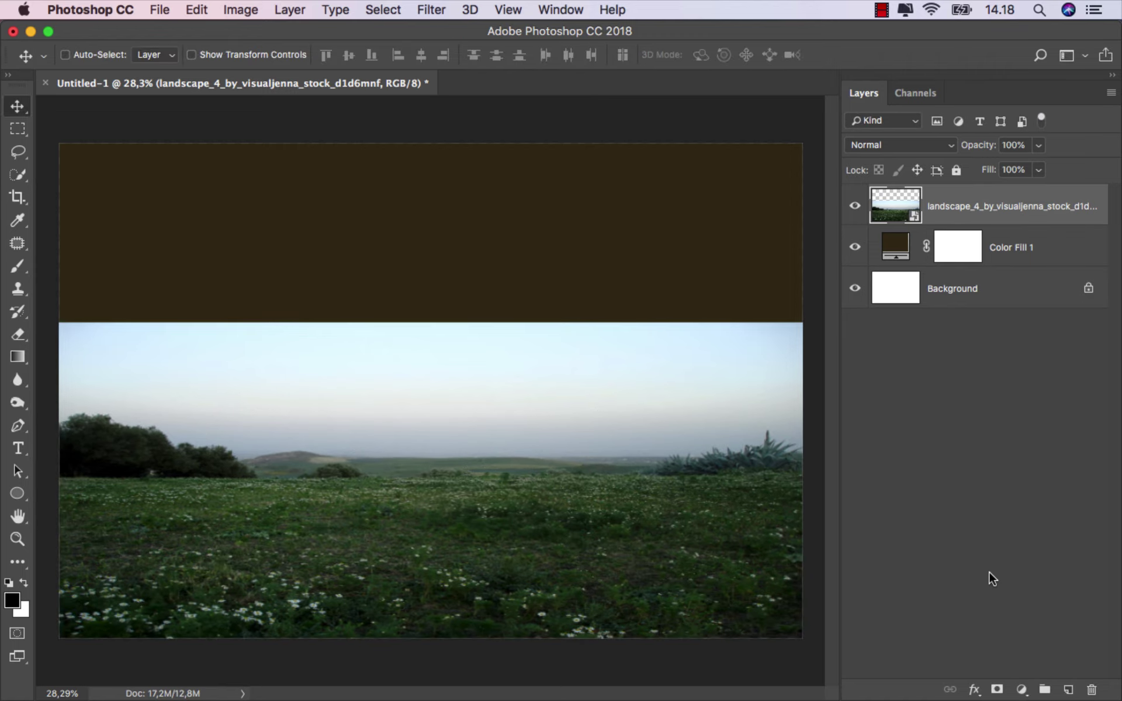
# Add a layer mask to the landscape and set up a black-to-transparent gradient at 100% opacity
pyautogui.click(996, 690)
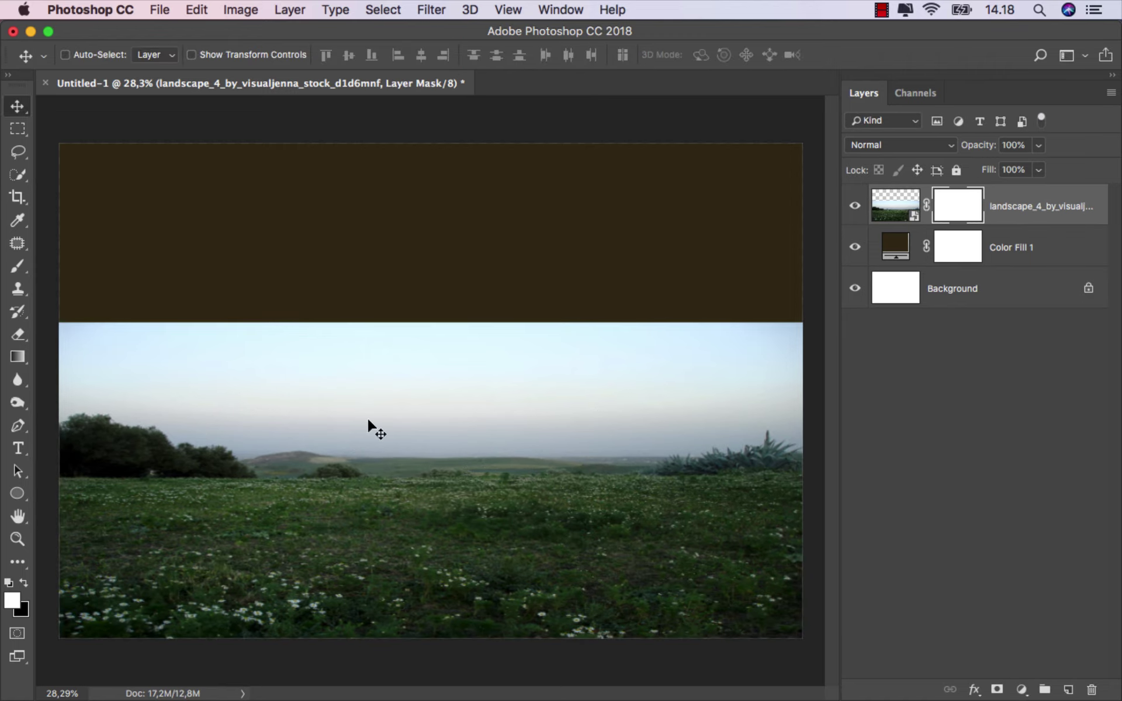
pyautogui.moveTo(18, 367); pyautogui.dragTo(65, 355)
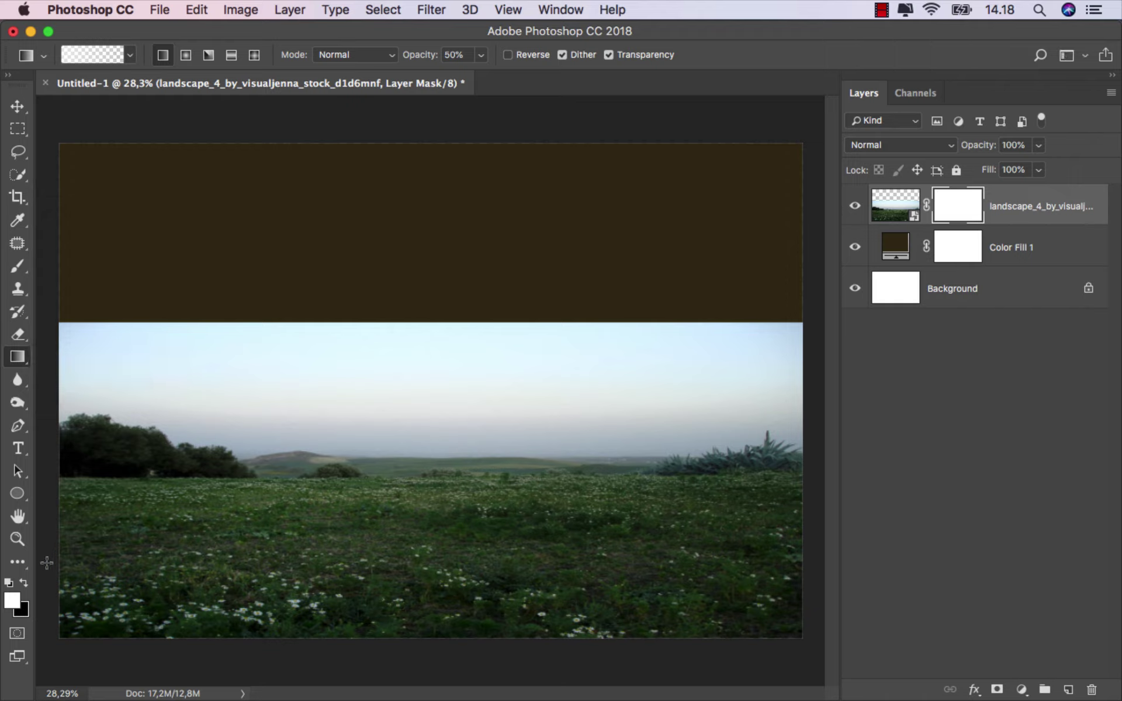
pyautogui.click(24, 583)
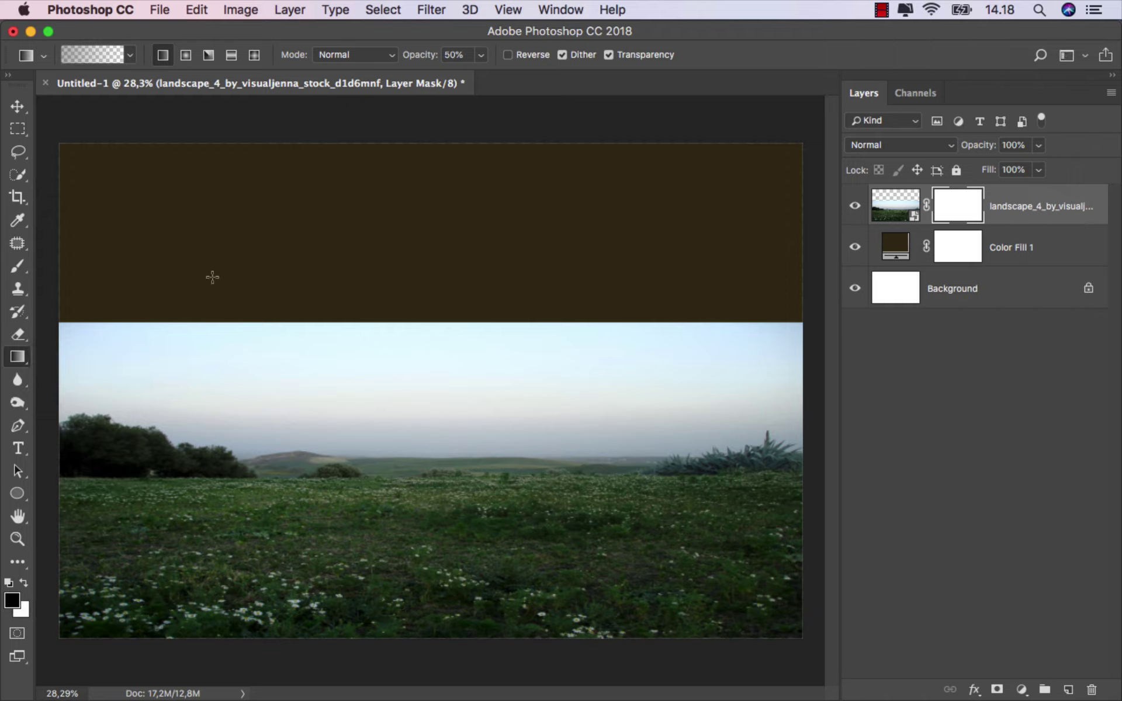
pyautogui.click(128, 56)
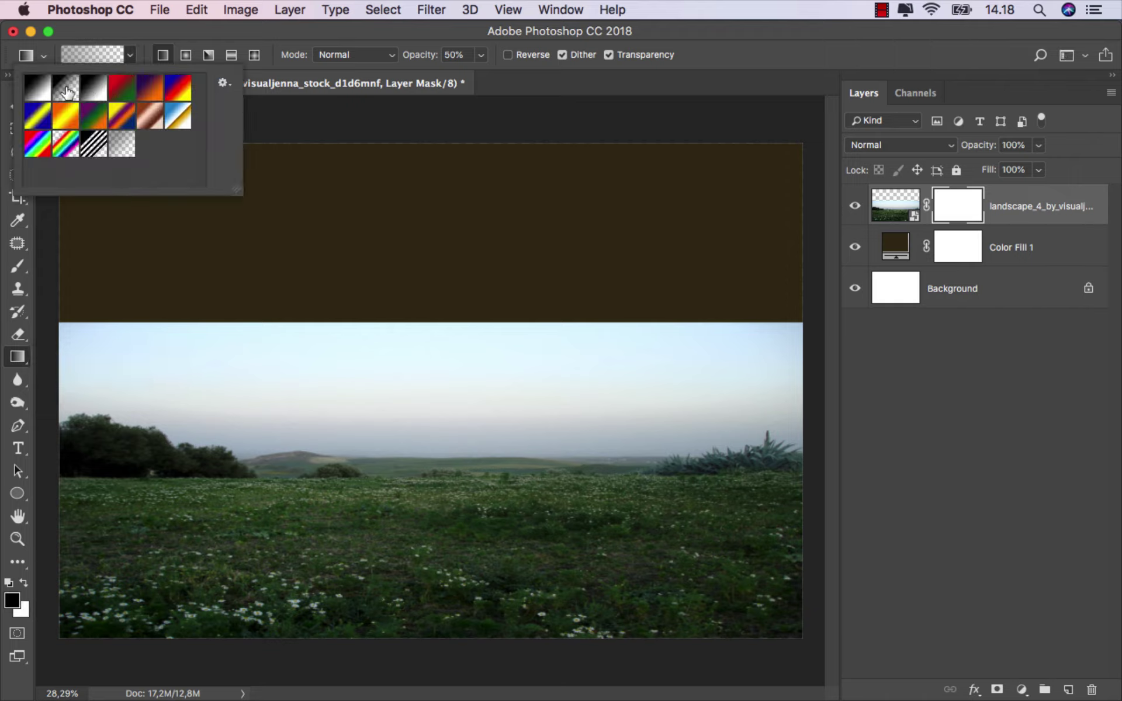
pyautogui.click(480, 56)
pyautogui.moveTo(478, 75); pyautogui.dragTo(541, 76)
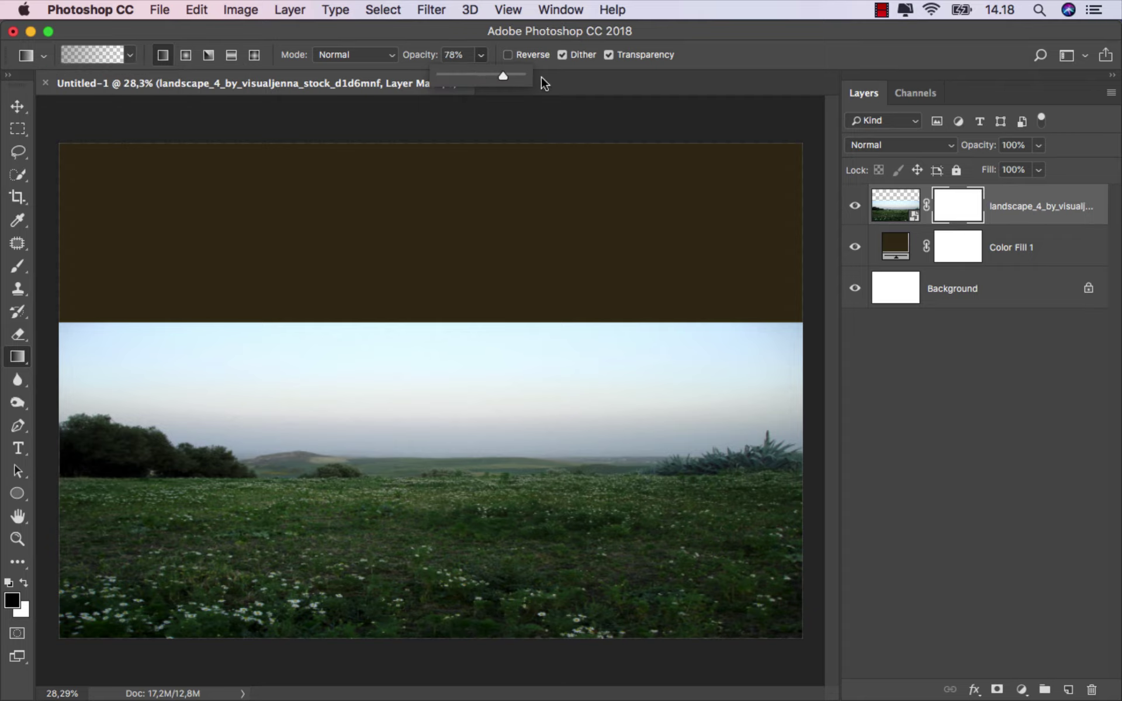
# Draw full-opacity gradients down the mask to fade the sky and hills into brown
pyautogui.moveTo(427, 323); pyautogui.dragTo(428, 479)
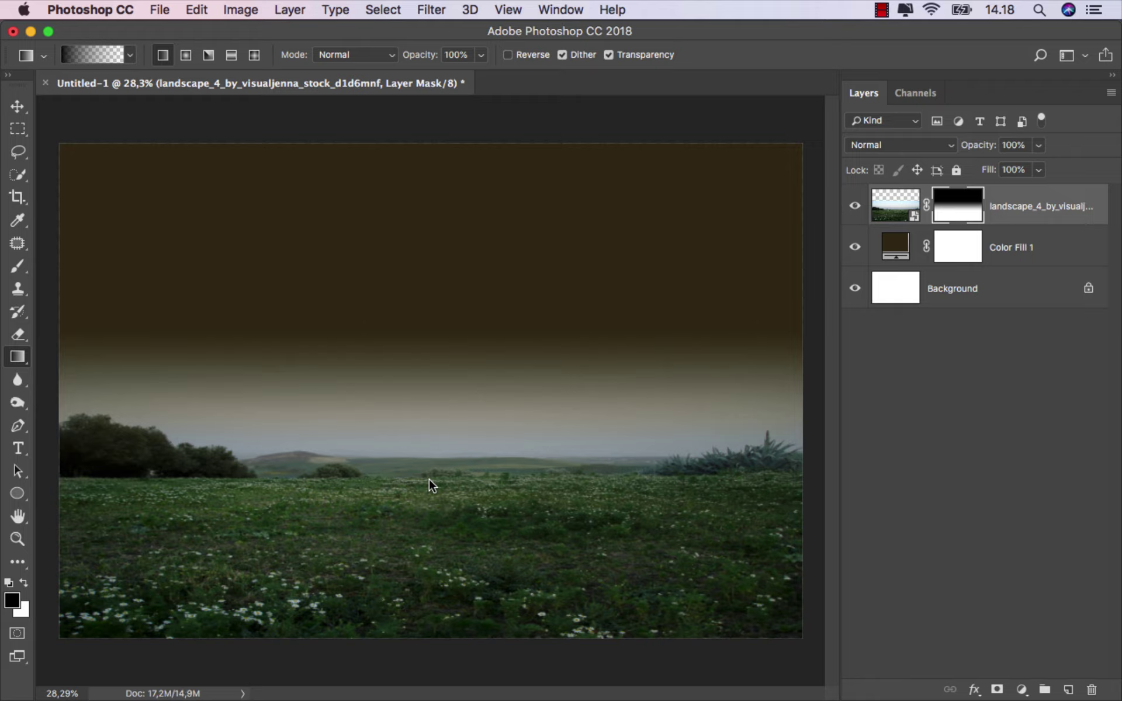
pyautogui.moveTo(430, 421); pyautogui.dragTo(427, 534)
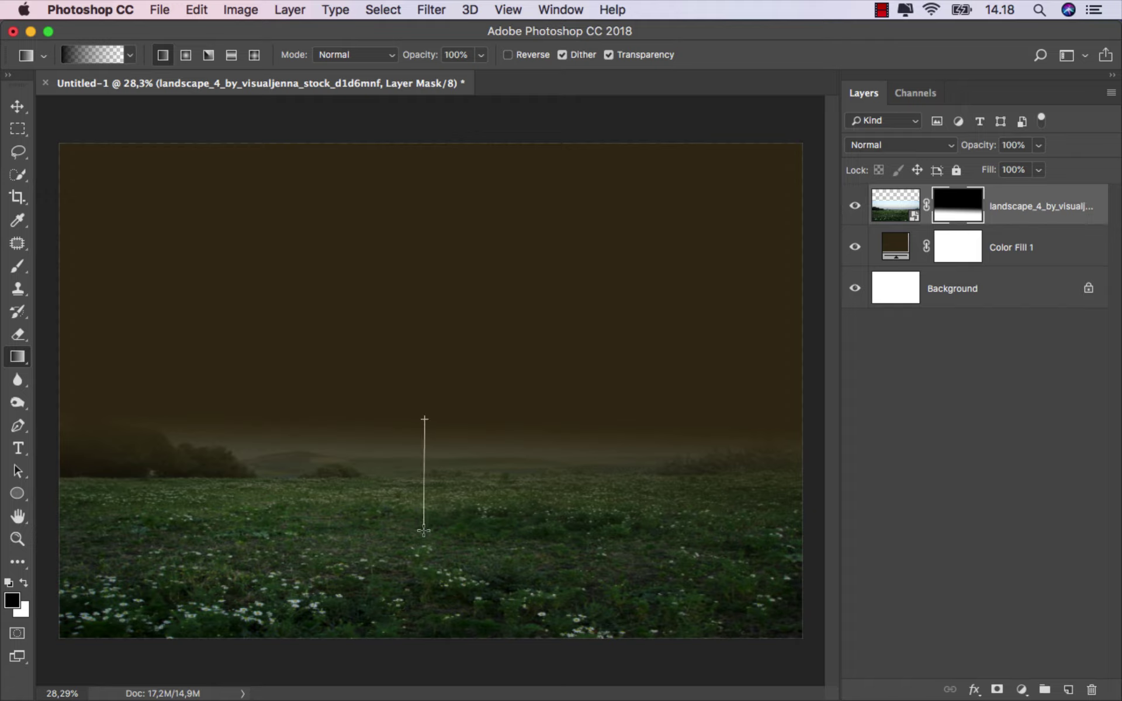
pyautogui.moveTo(424, 419)
pyautogui.mouseDown()
pyautogui.moveTo(423, 533)
pyautogui.moveTo(420, 520)
pyautogui.mouseUp()
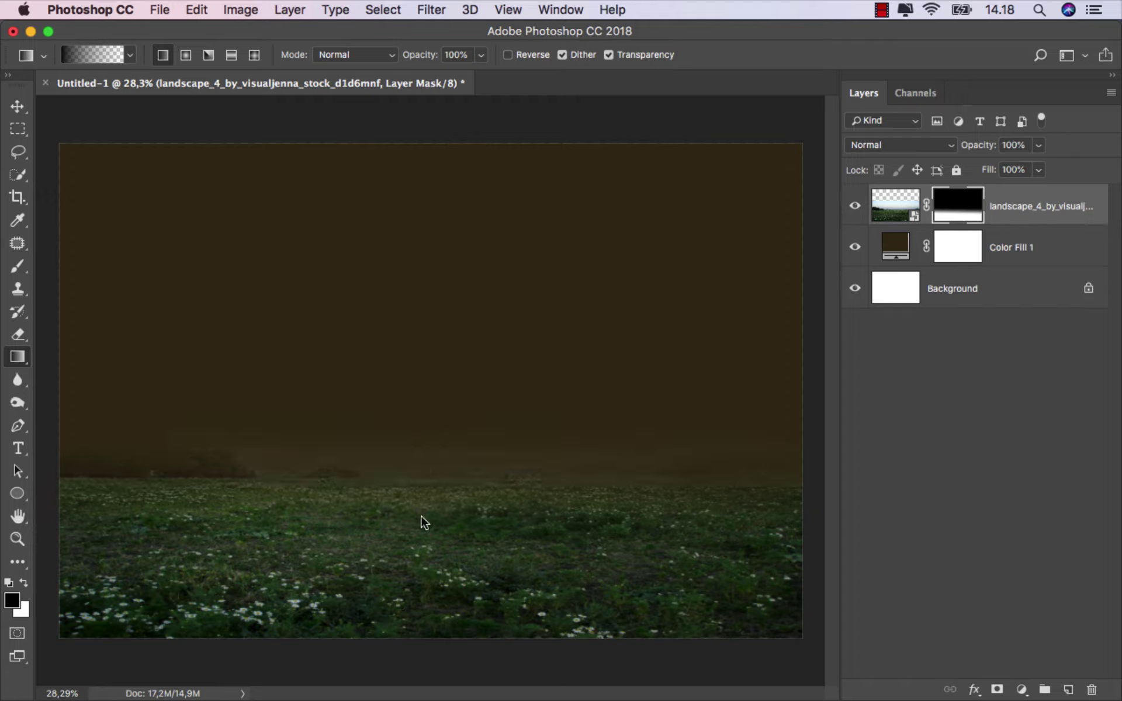
pyautogui.moveTo(425, 321); pyautogui.dragTo(420, 543)
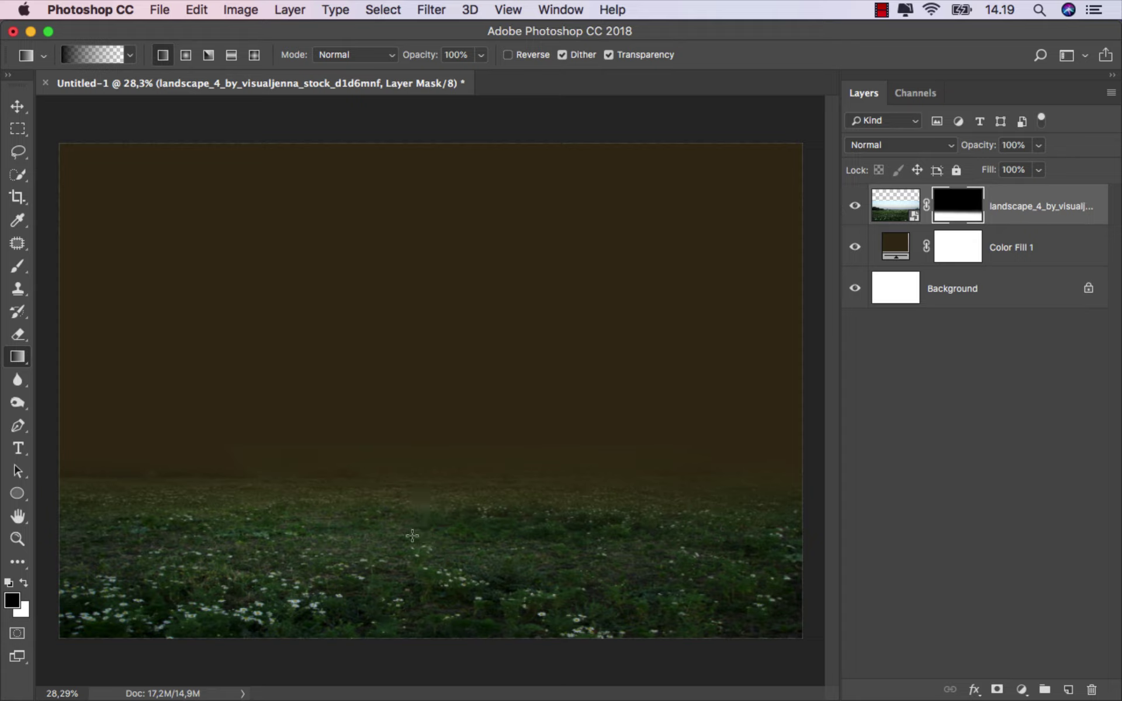
pyautogui.moveTo(146, 383); pyautogui.dragTo(226, 527)
# Soften the horizon with 48% opacity gradient fades, then compare the landscape hidden and shown
pyautogui.click(482, 54)
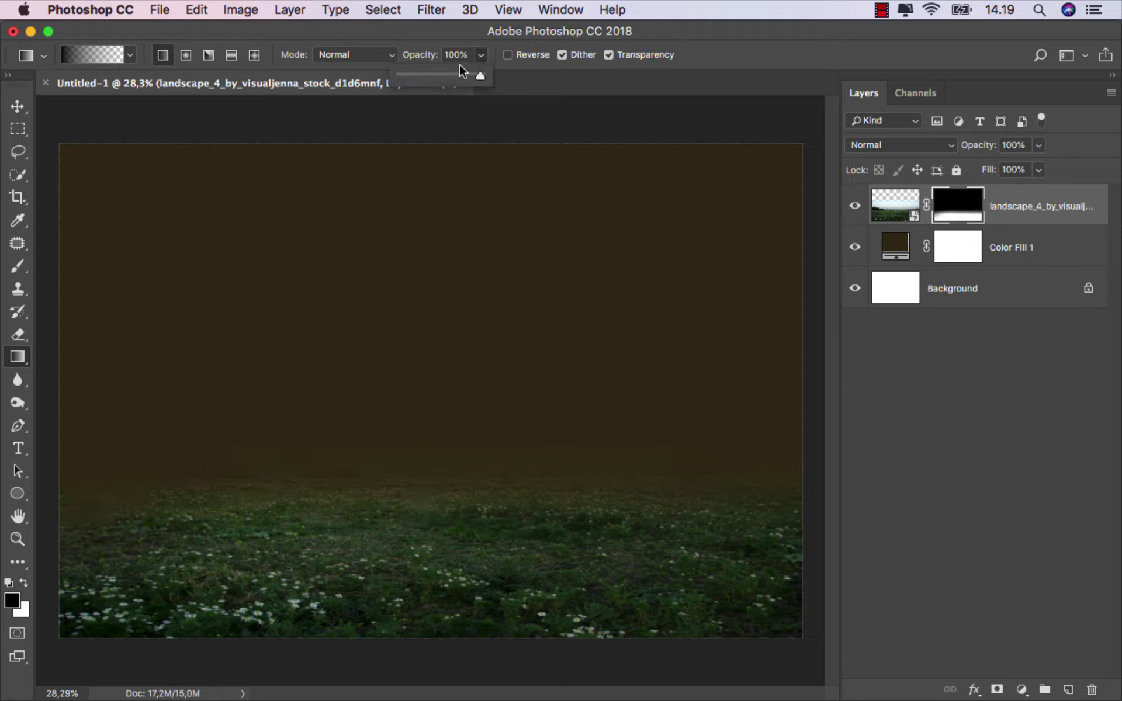
pyautogui.moveTo(474, 75); pyautogui.dragTo(442, 76)
pyautogui.moveTo(758, 421)
pyautogui.mouseDown()
pyautogui.moveTo(695, 565)
pyautogui.moveTo(669, 572)
pyautogui.mouseUp()
pyautogui.moveTo(738, 378); pyautogui.dragTo(662, 602)
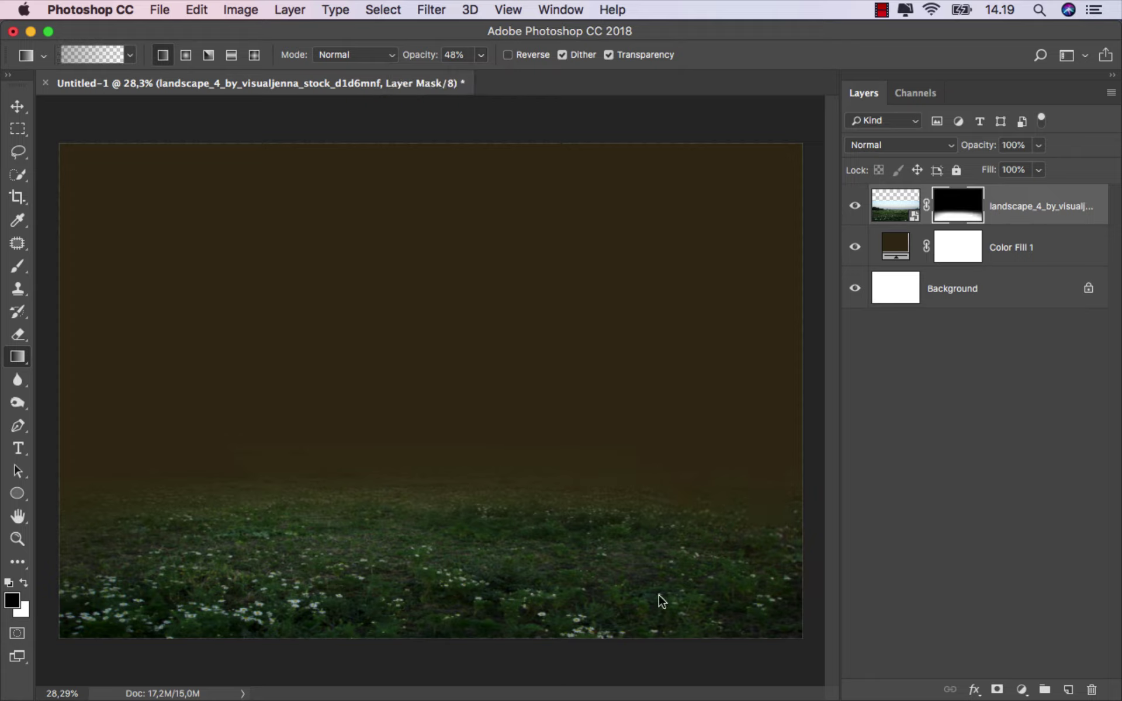
pyautogui.moveTo(146, 413); pyautogui.dragTo(218, 550)
pyautogui.click(18, 106)
pyautogui.click(854, 205)
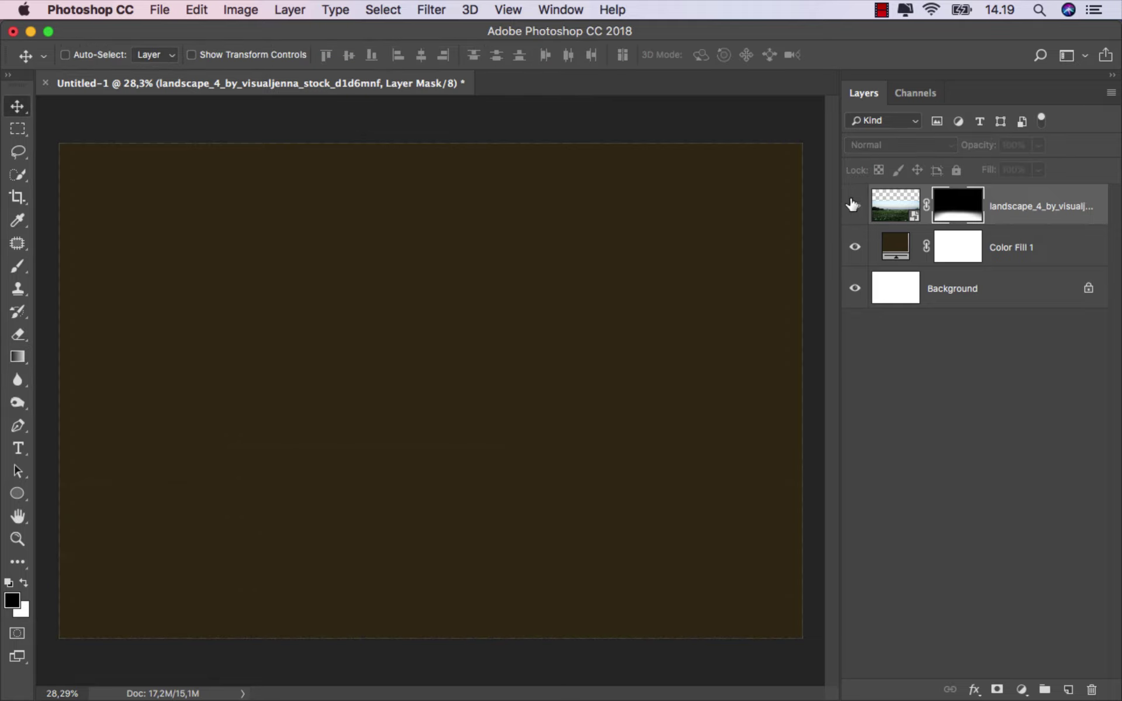
pyautogui.click(887, 222)
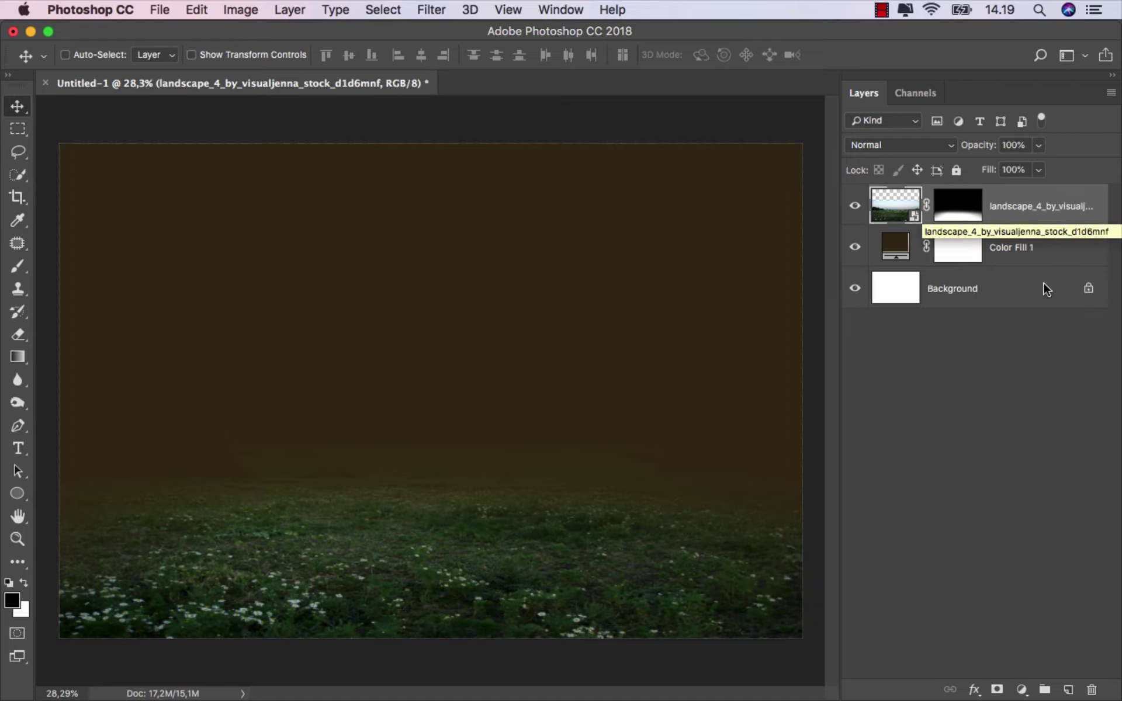
# Add a Selective Color layer clipped to the landscape and set Yellows Cyan to -100
pyautogui.click(1022, 689)
pyautogui.click(1033, 654)
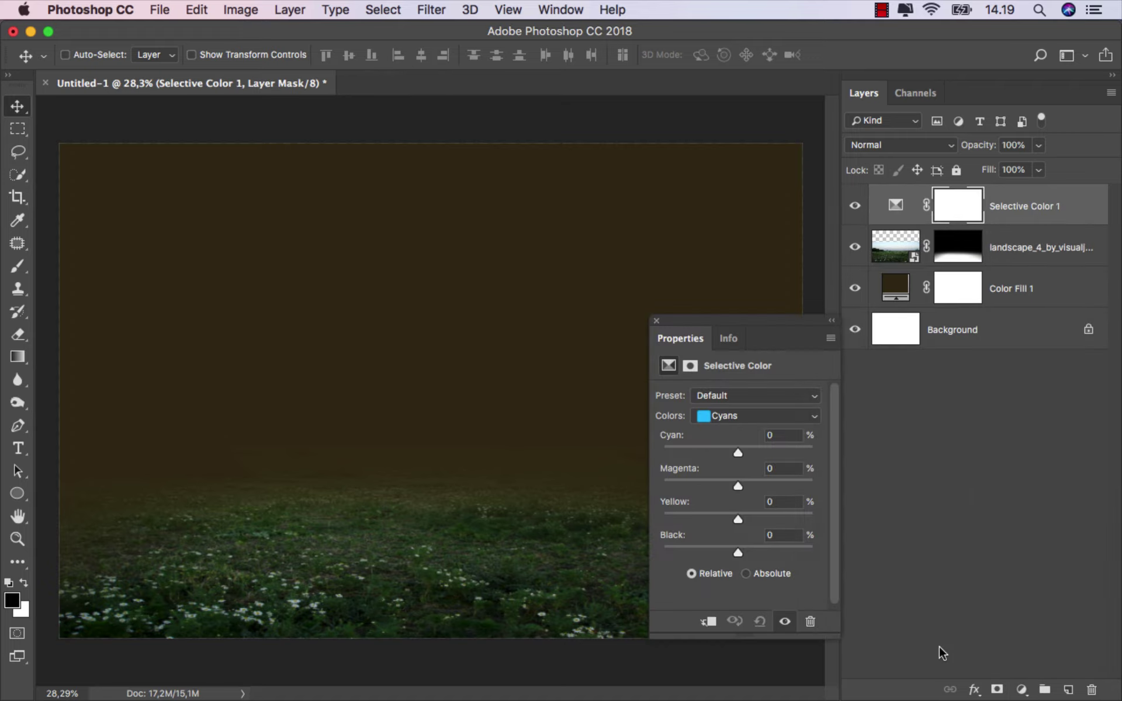
pyautogui.click(709, 623)
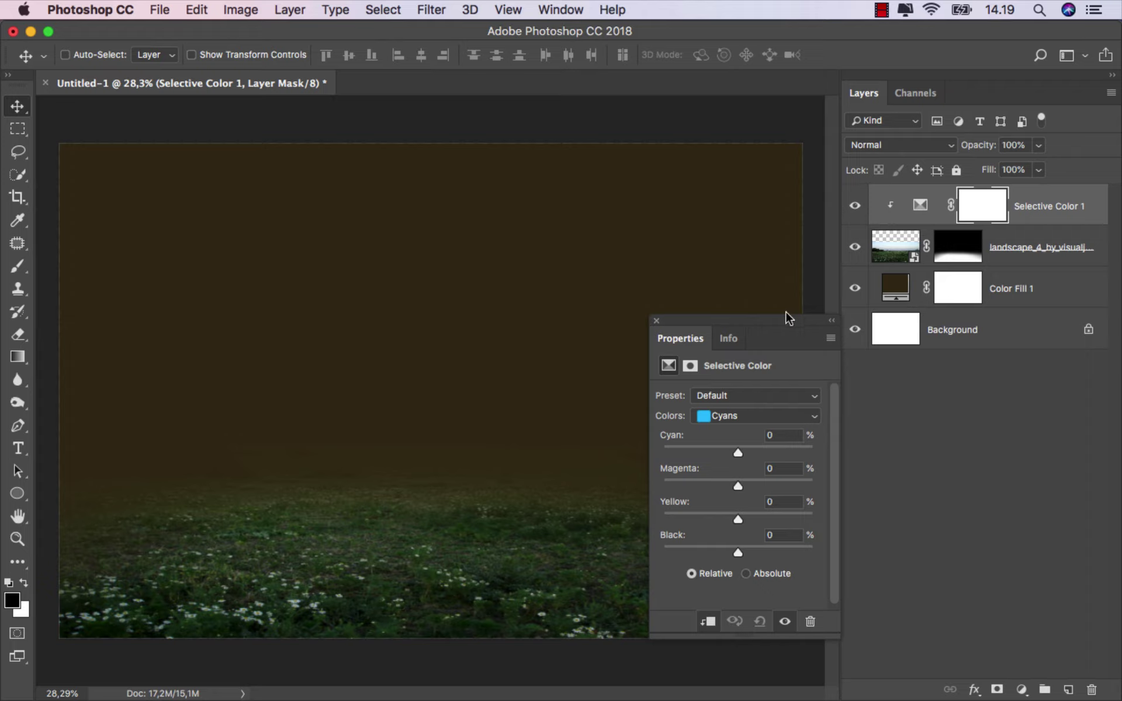
pyautogui.moveTo(789, 318); pyautogui.dragTo(801, 320)
pyautogui.click(763, 409)
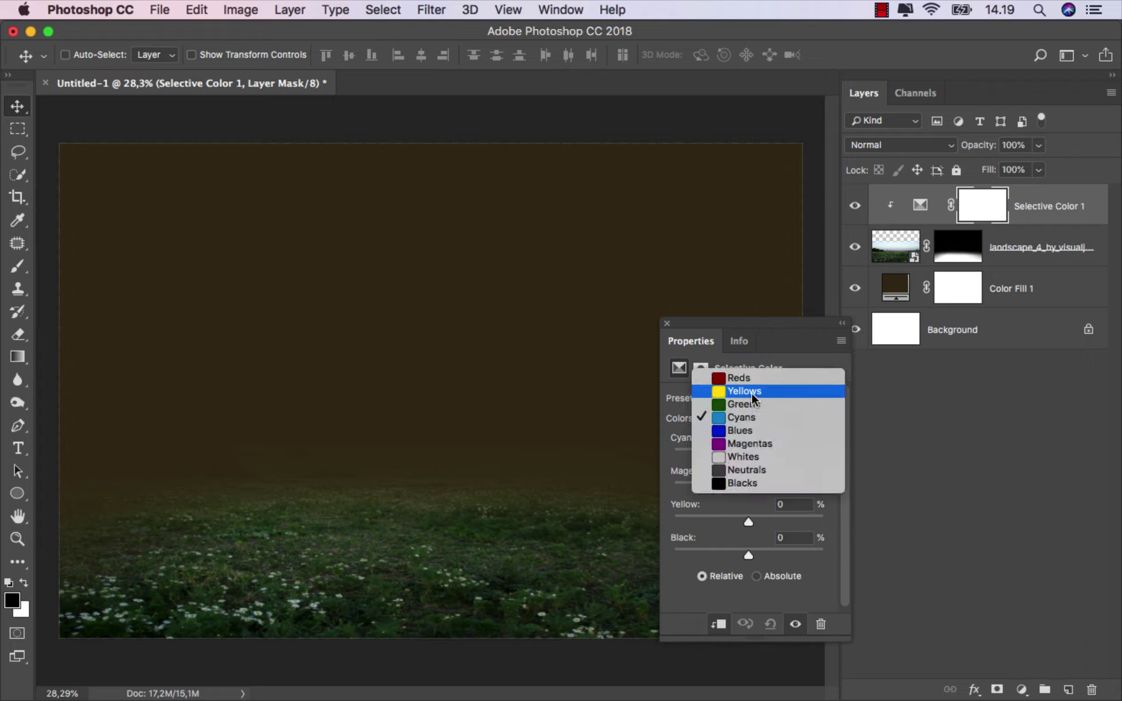
pyautogui.click(751, 393)
pyautogui.moveTo(745, 444); pyautogui.dragTo(668, 461)
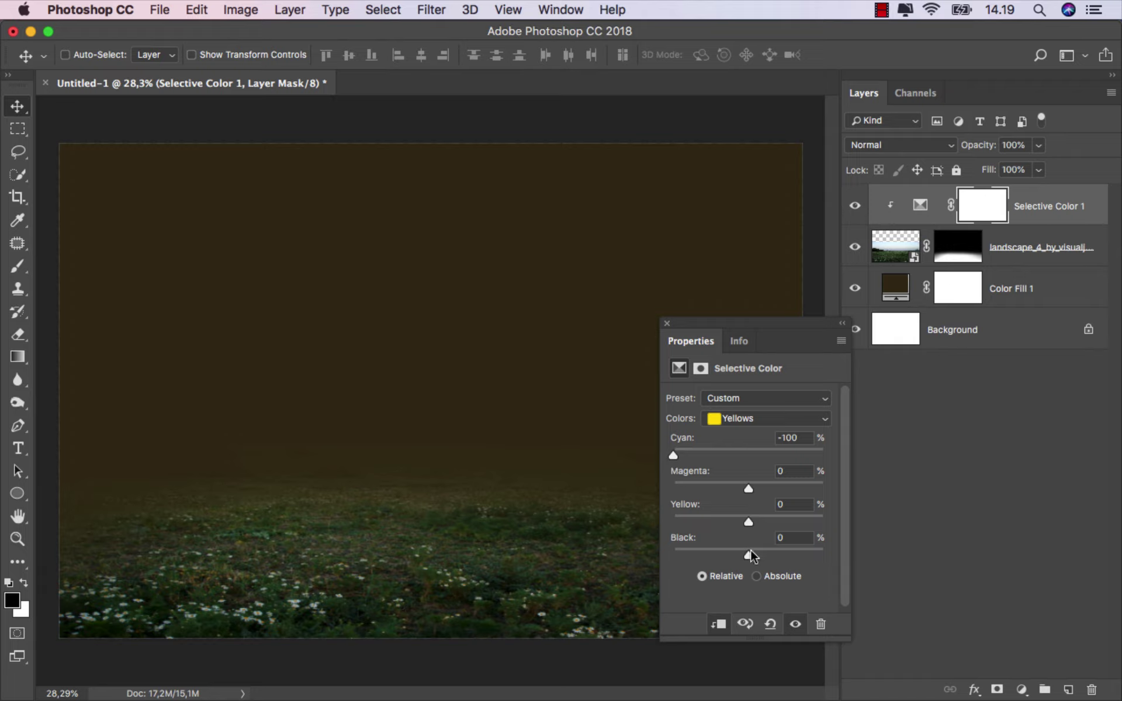
# Set Greens Cyan to -100, compare the meadow, and select Color Fill 1
pyautogui.click(725, 418)
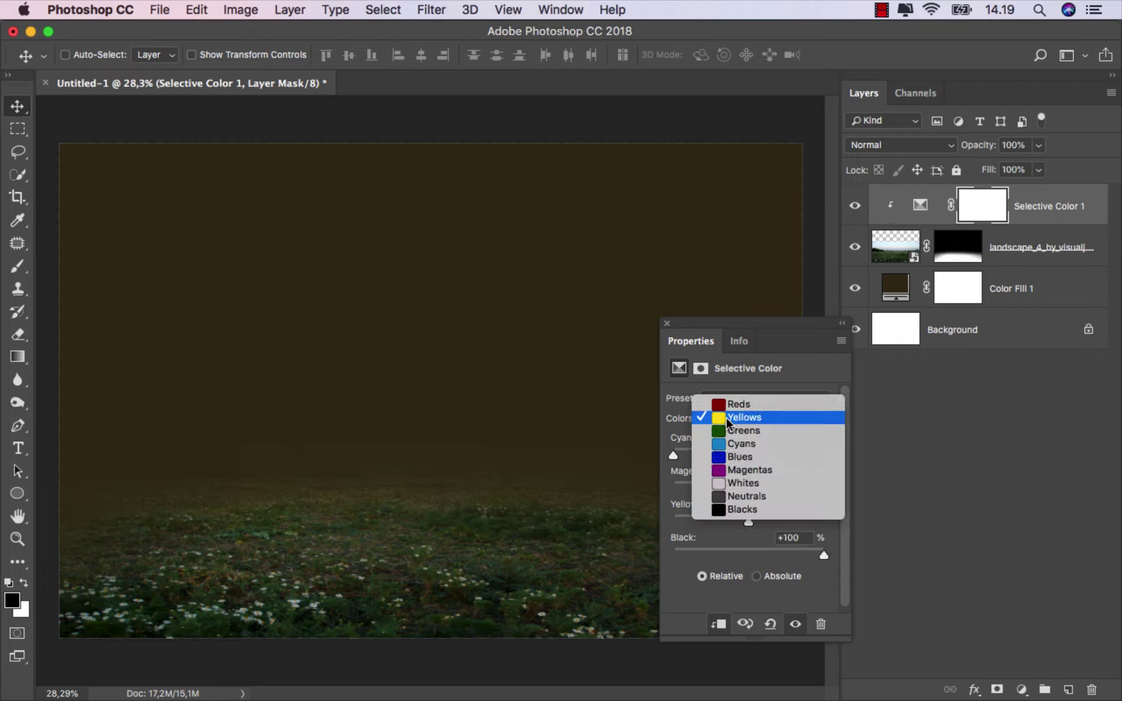
pyautogui.click(731, 426)
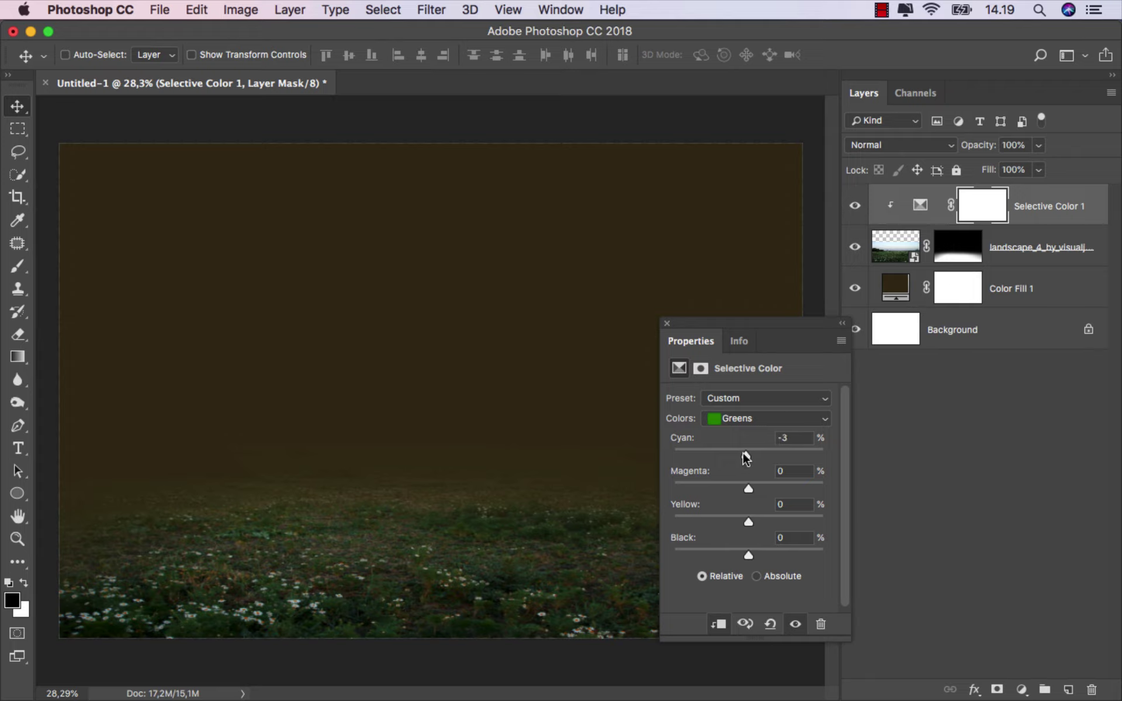
pyautogui.moveTo(747, 455); pyautogui.dragTo(651, 456)
pyautogui.click(668, 325)
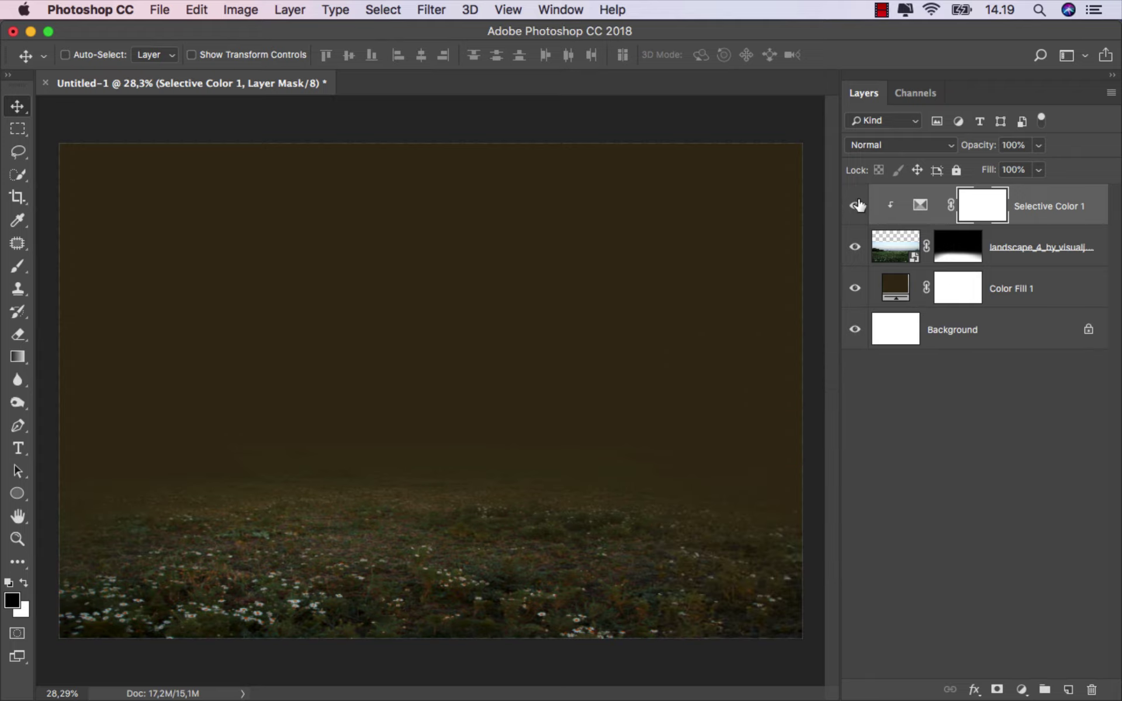
pyautogui.click(855, 206)
pyautogui.press('super+2')
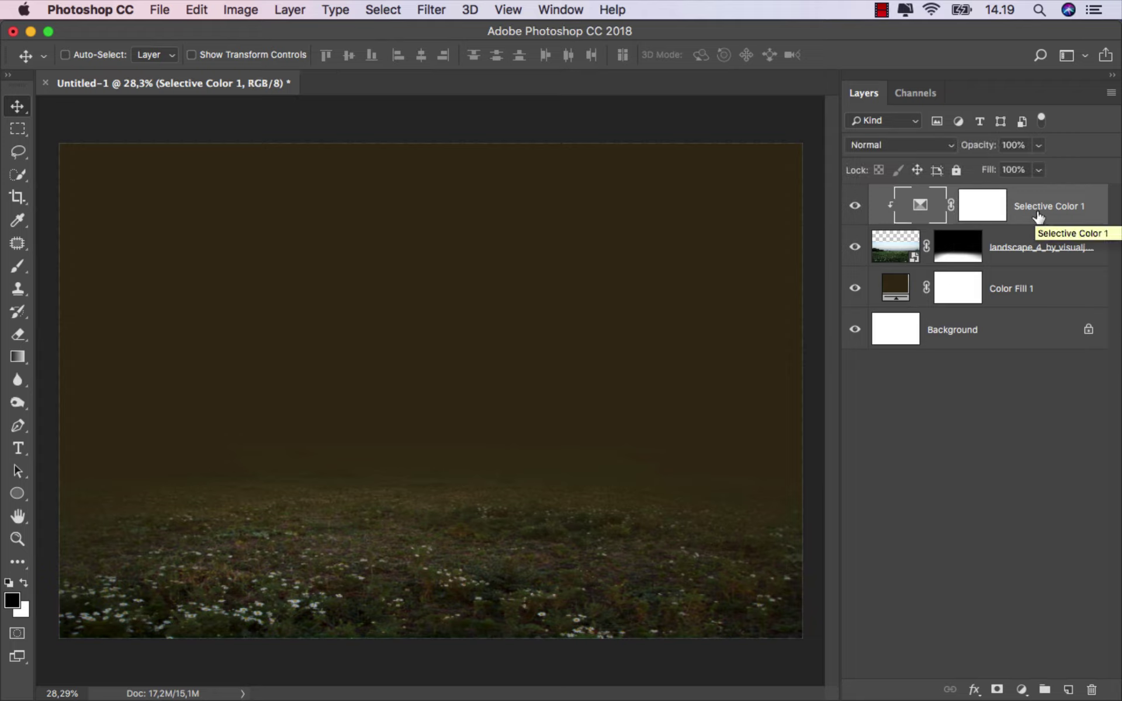
pyautogui.click(1027, 292)
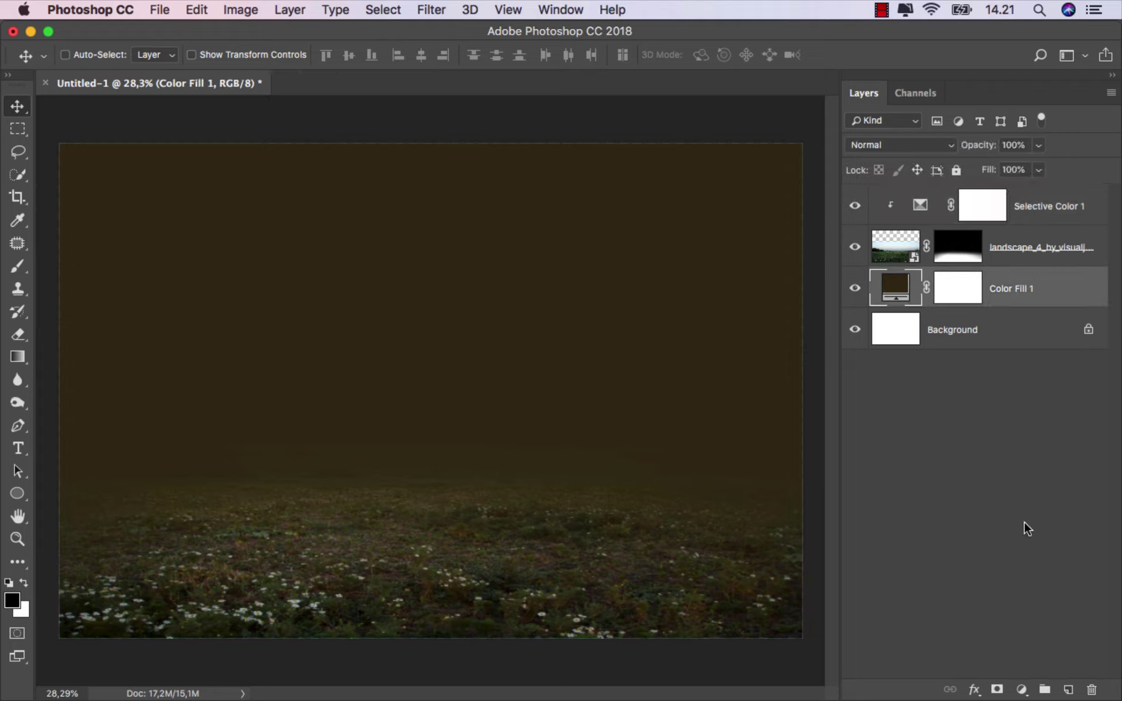
# Add a reversed radial Gradient fill at 253% scale with its colour stop moved to 83%
pyautogui.click(1022, 690)
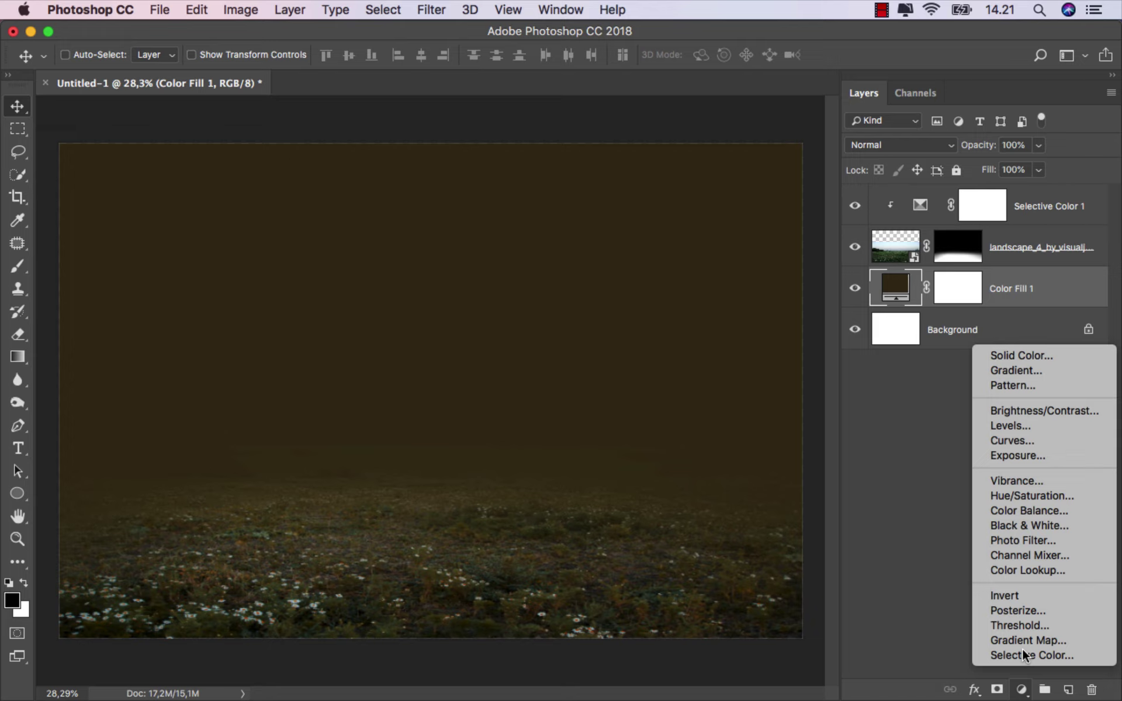
pyautogui.click(1032, 374)
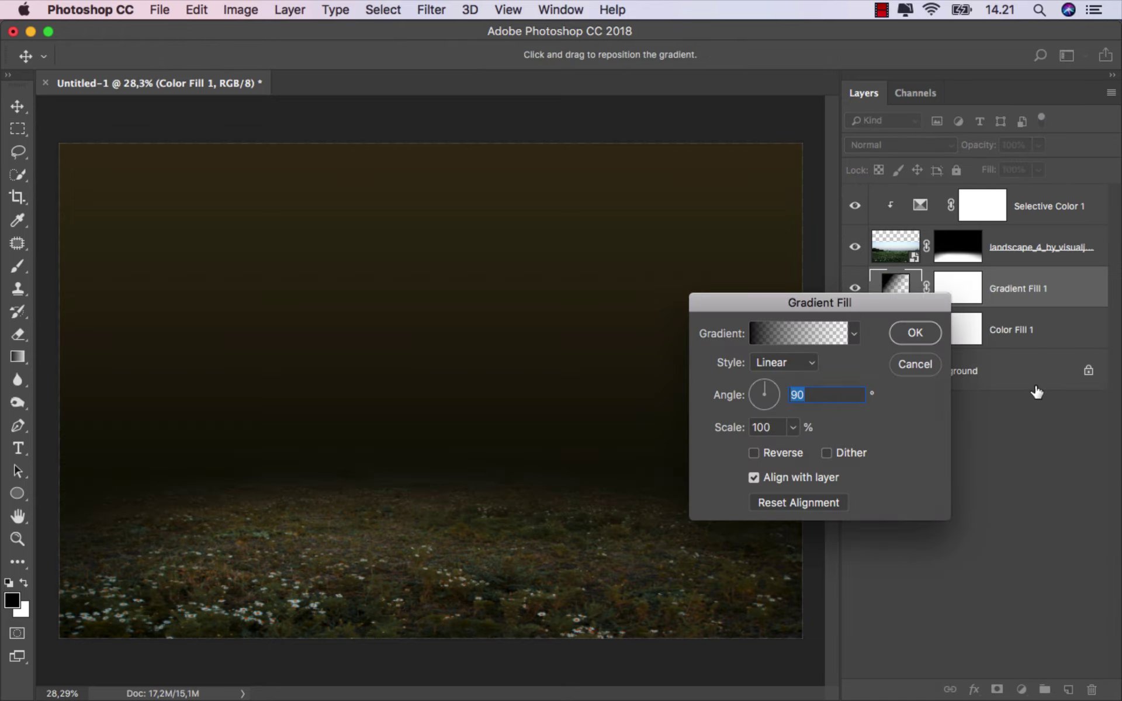
pyautogui.click(764, 364)
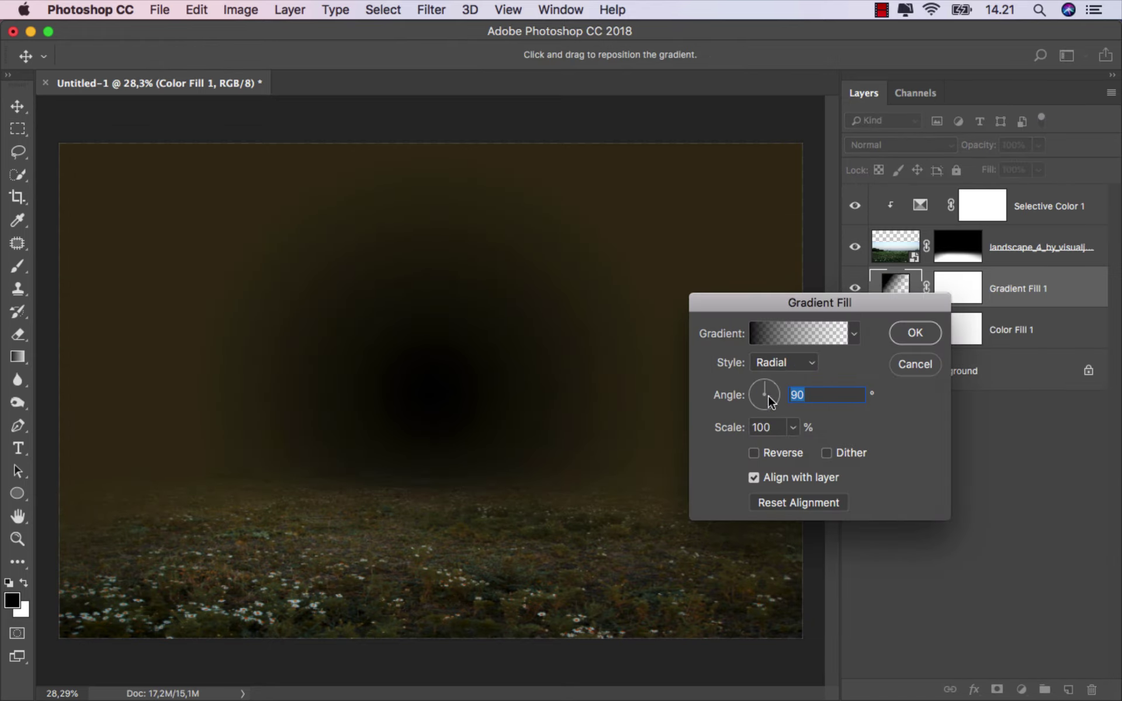
pyautogui.click(754, 453)
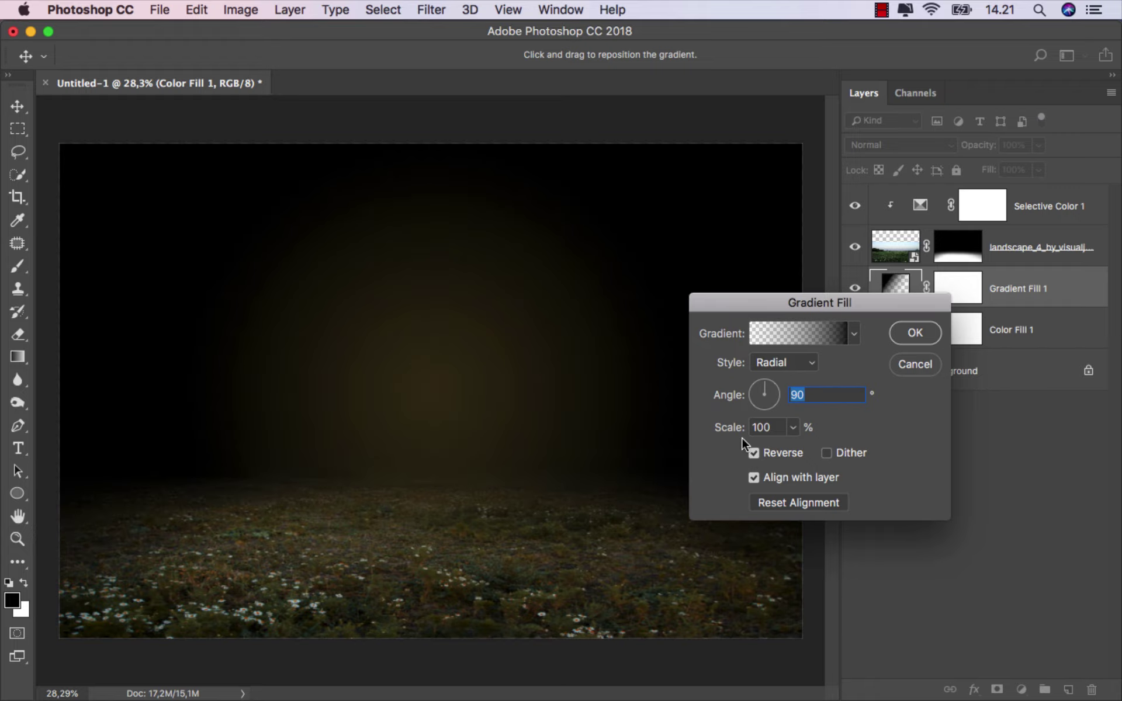
pyautogui.moveTo(733, 435); pyautogui.dragTo(864, 429)
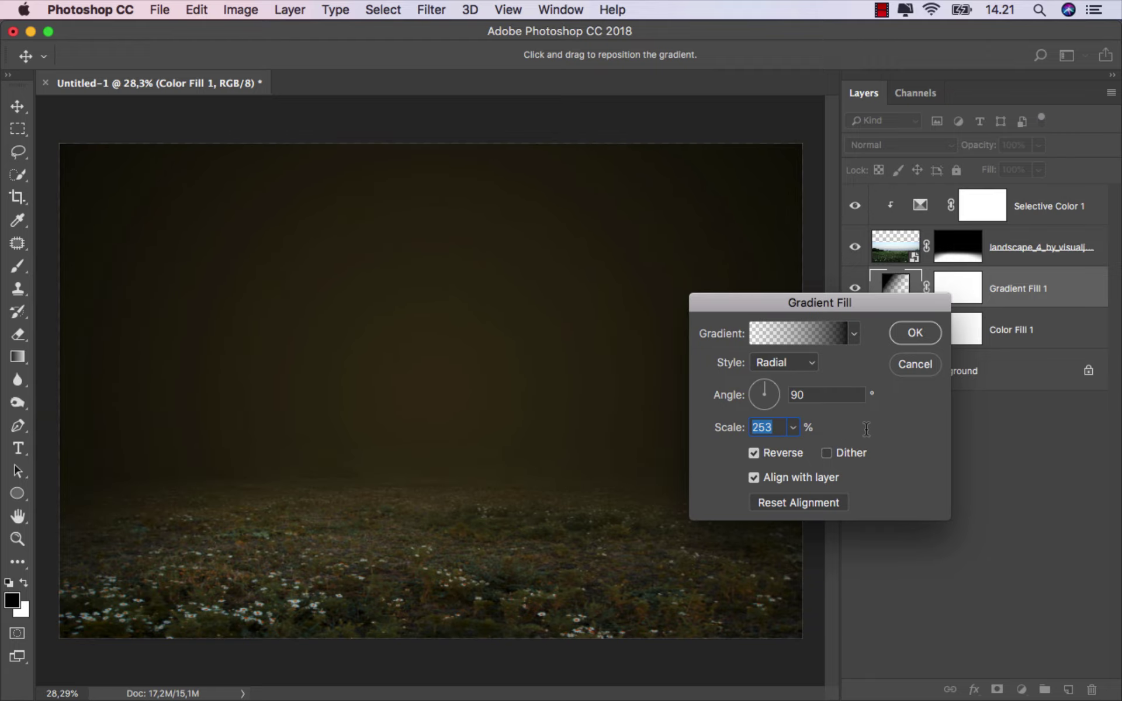
pyautogui.click(832, 335)
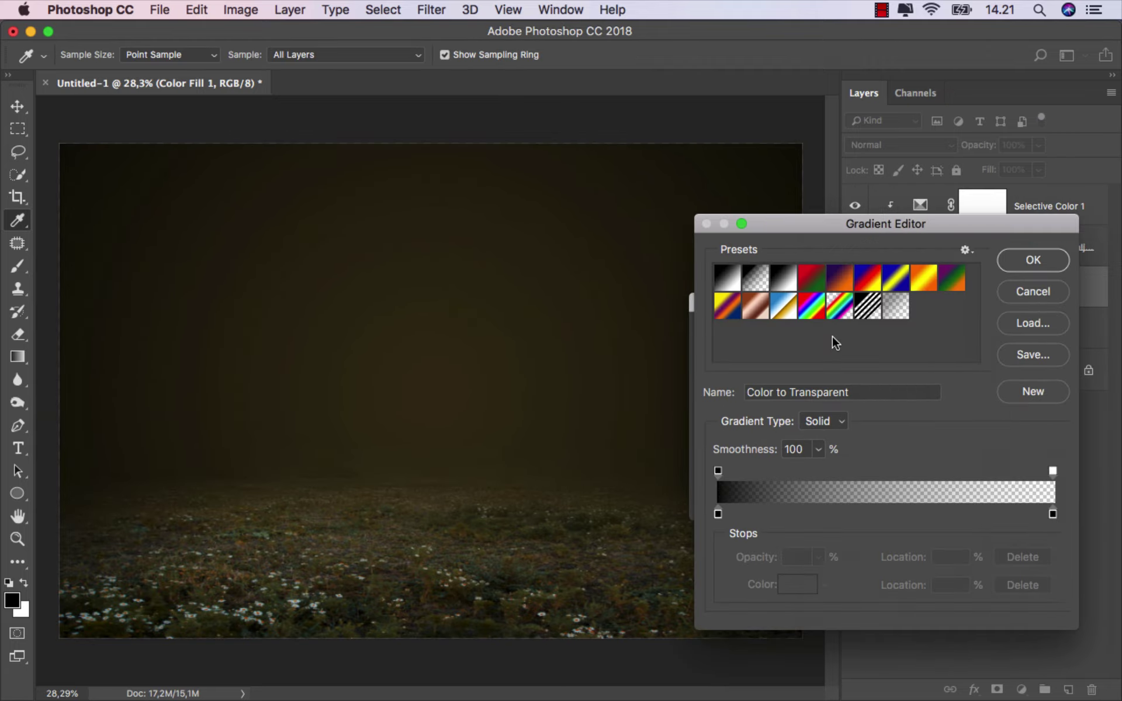
pyautogui.click(718, 514)
pyautogui.moveTo(1052, 514); pyautogui.dragTo(997, 514)
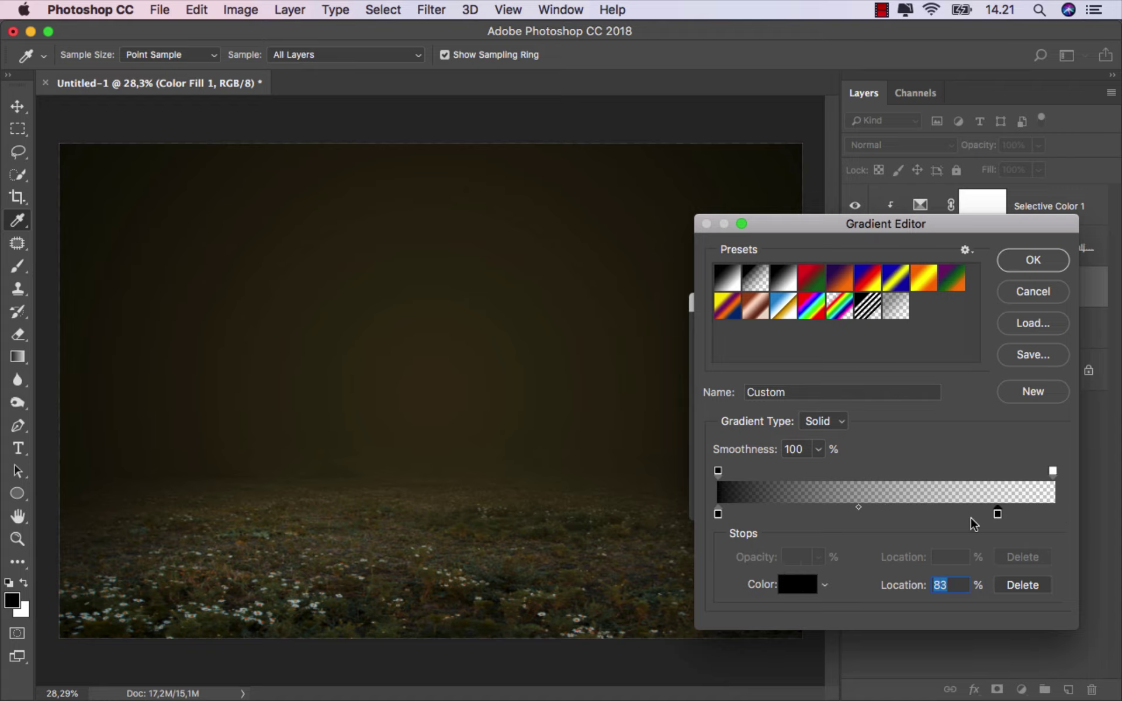
# Set the gradient stop colour to dark brown #221e18 and compare the vignette
pyautogui.click(795, 584)
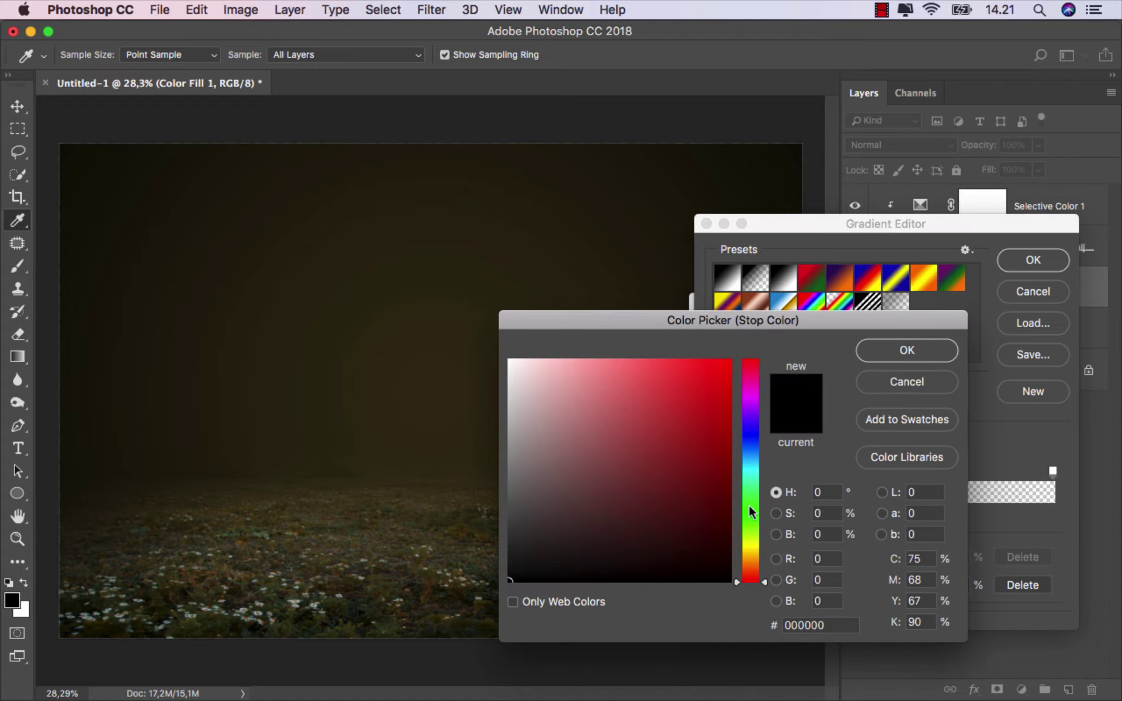
pyautogui.click(509, 543)
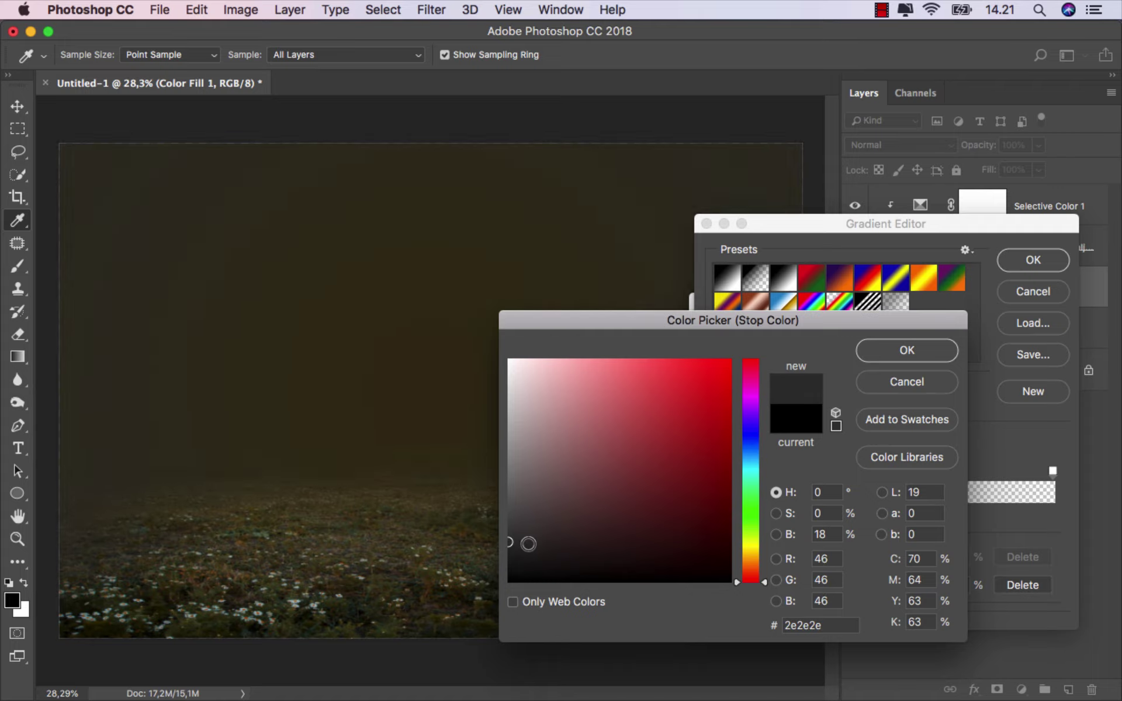
pyautogui.click(526, 544)
pyautogui.click(552, 549)
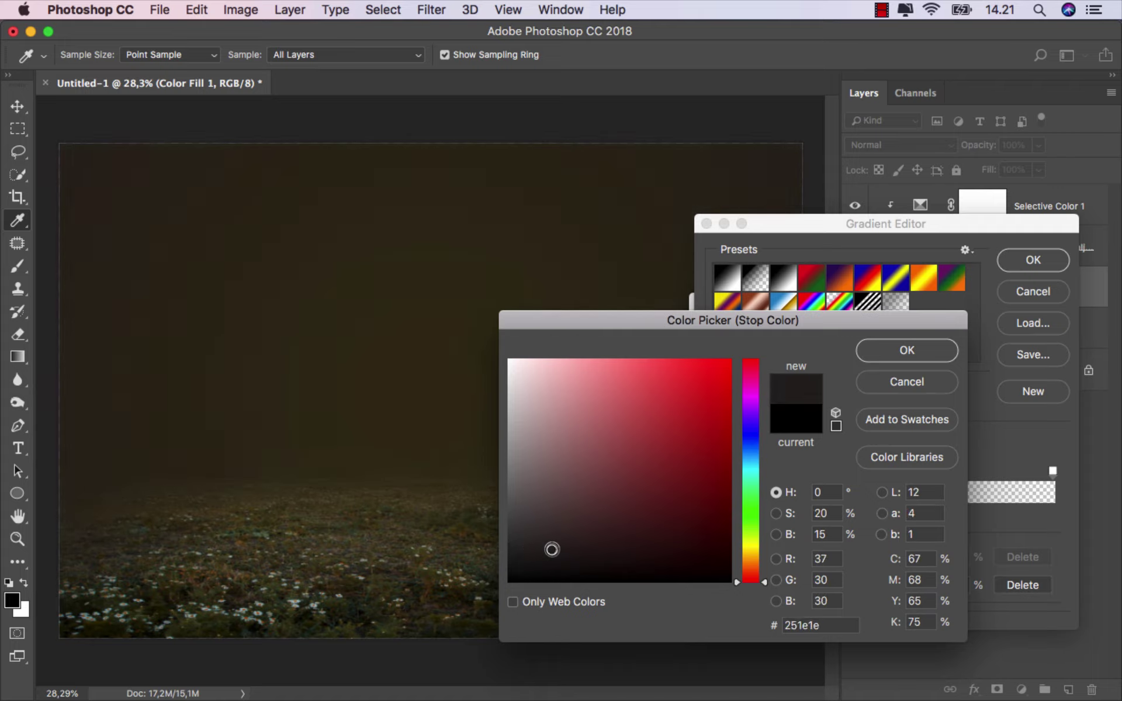
pyautogui.click(568, 549)
pyautogui.click(571, 552)
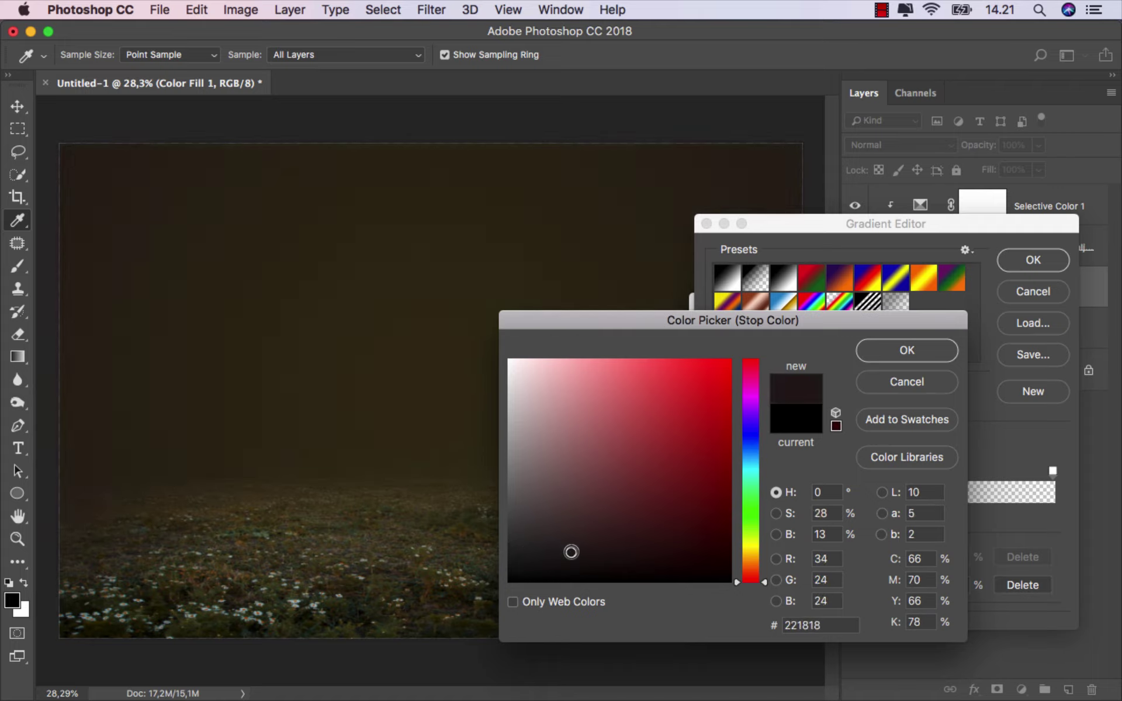
pyautogui.click(752, 559)
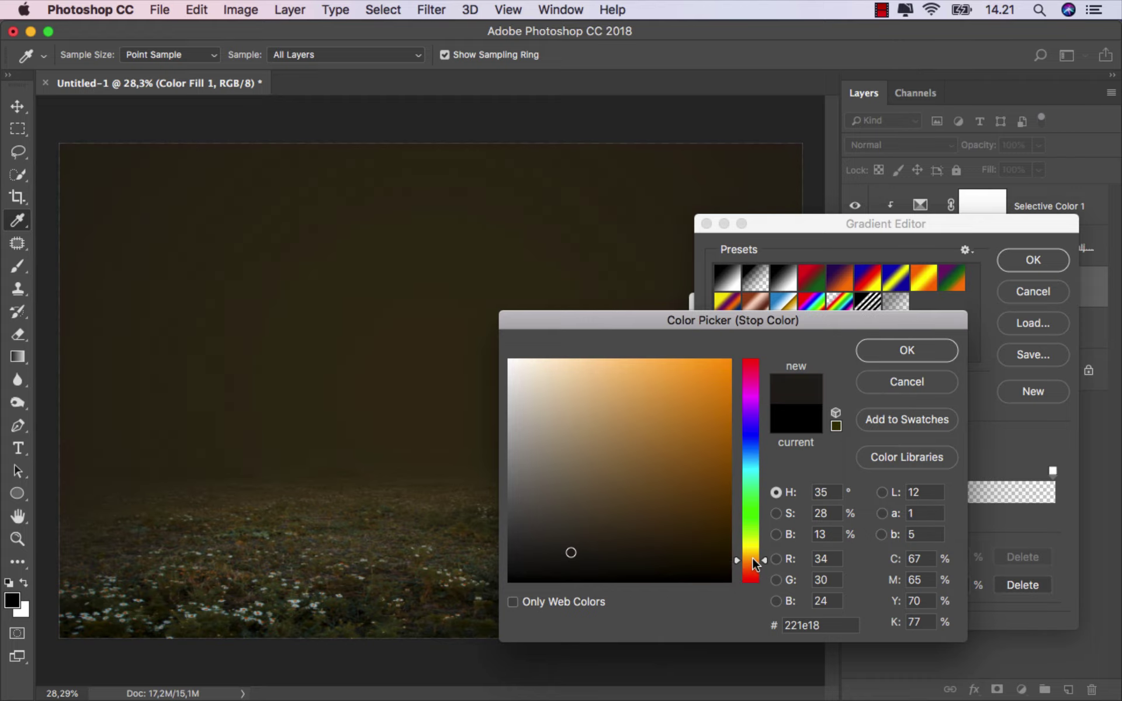
pyautogui.click(907, 352)
pyautogui.click(1016, 268)
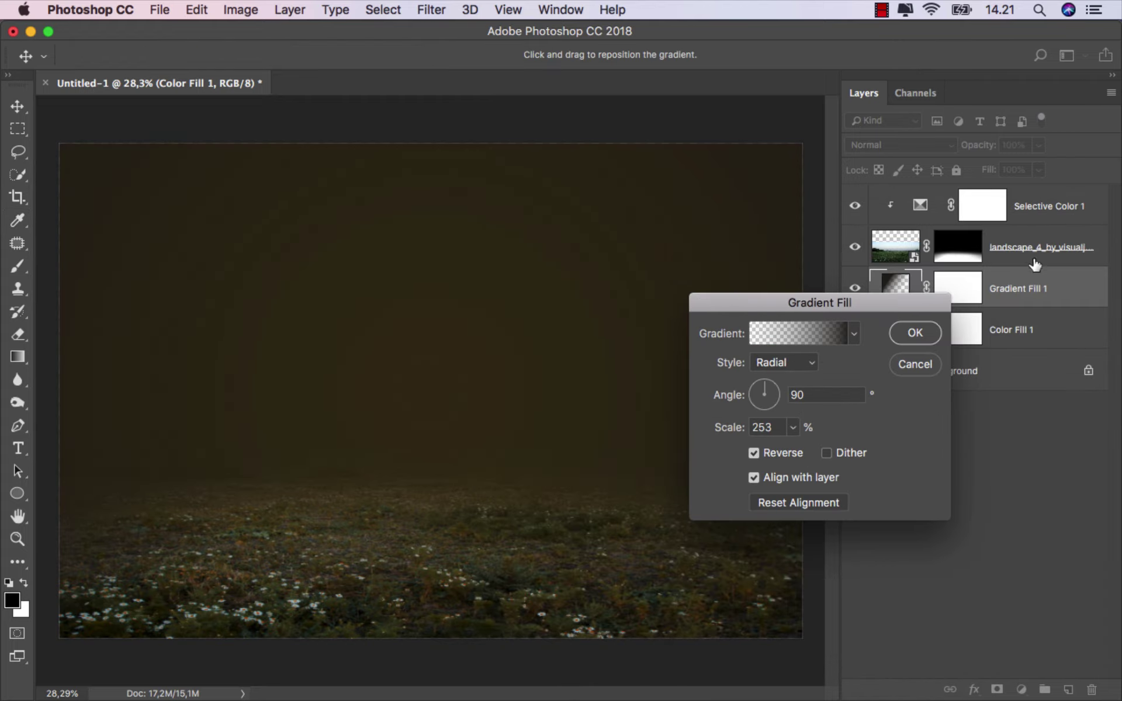
pyautogui.click(937, 328)
pyautogui.click(856, 289)
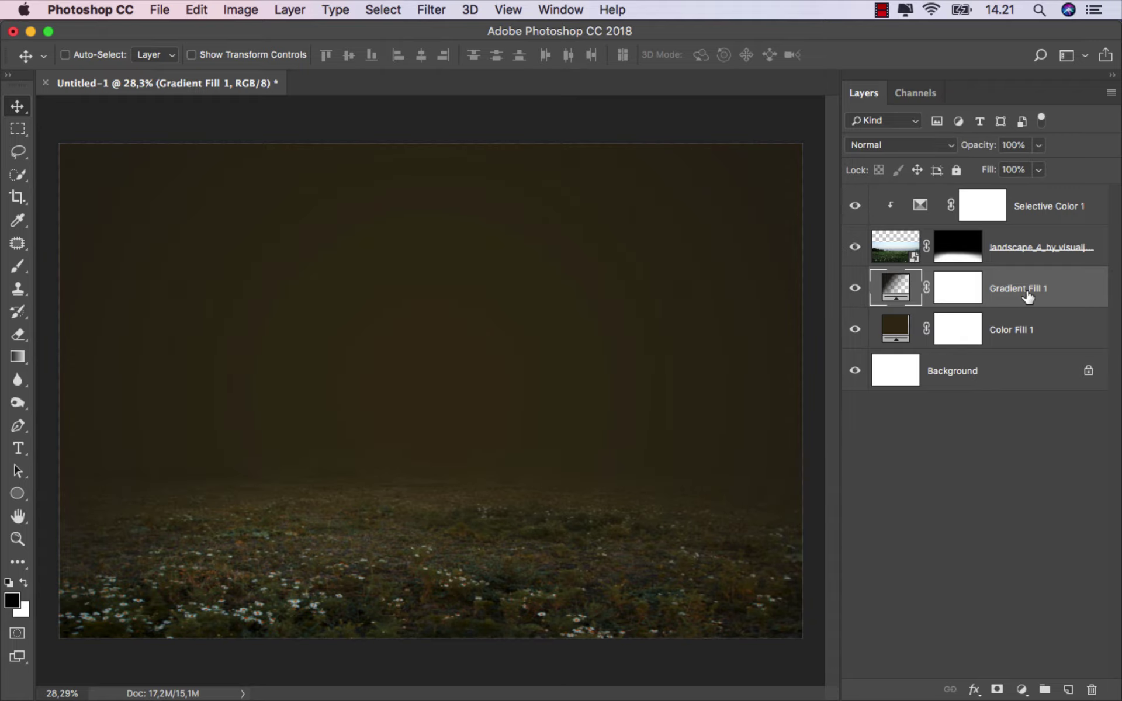
# Place old_house_2 above Selective Color 1, flipped horizontally and slightly widened
pyautogui.click(1034, 205)
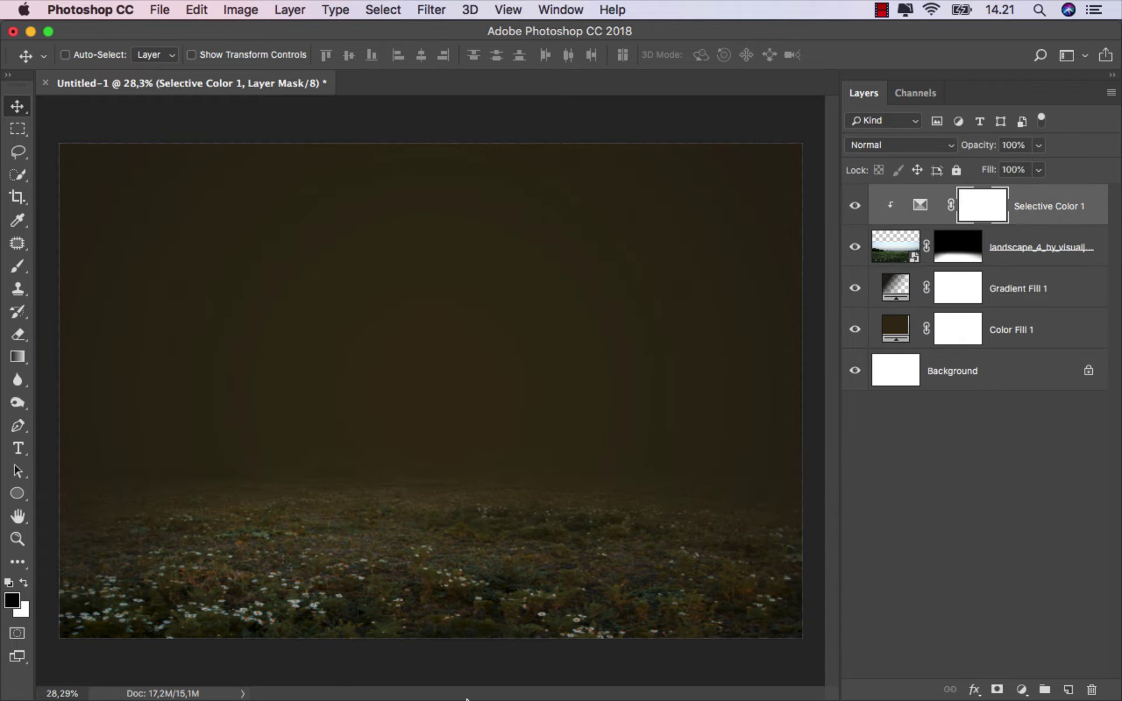
pyautogui.click(393, 659)
pyautogui.moveTo(484, 150)
pyautogui.mouseDown()
pyautogui.moveTo(499, 285)
pyautogui.moveTo(416, 368)
pyautogui.mouseUp()
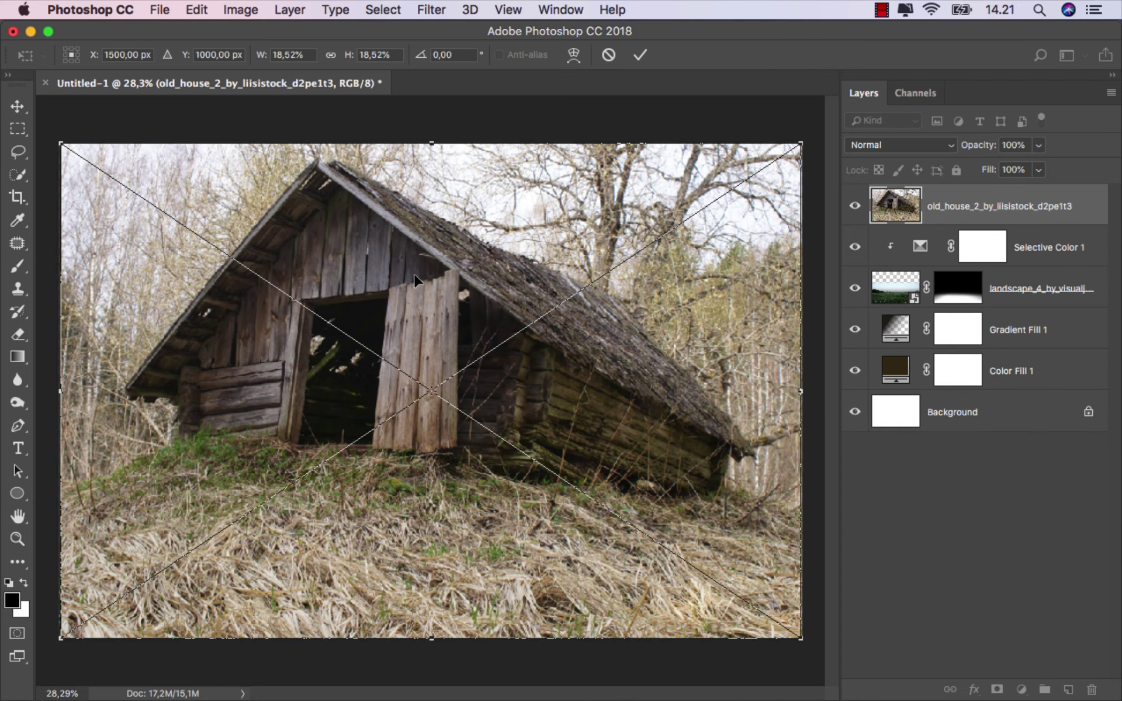
pyautogui.rightClick(418, 292)
pyautogui.click(482, 495)
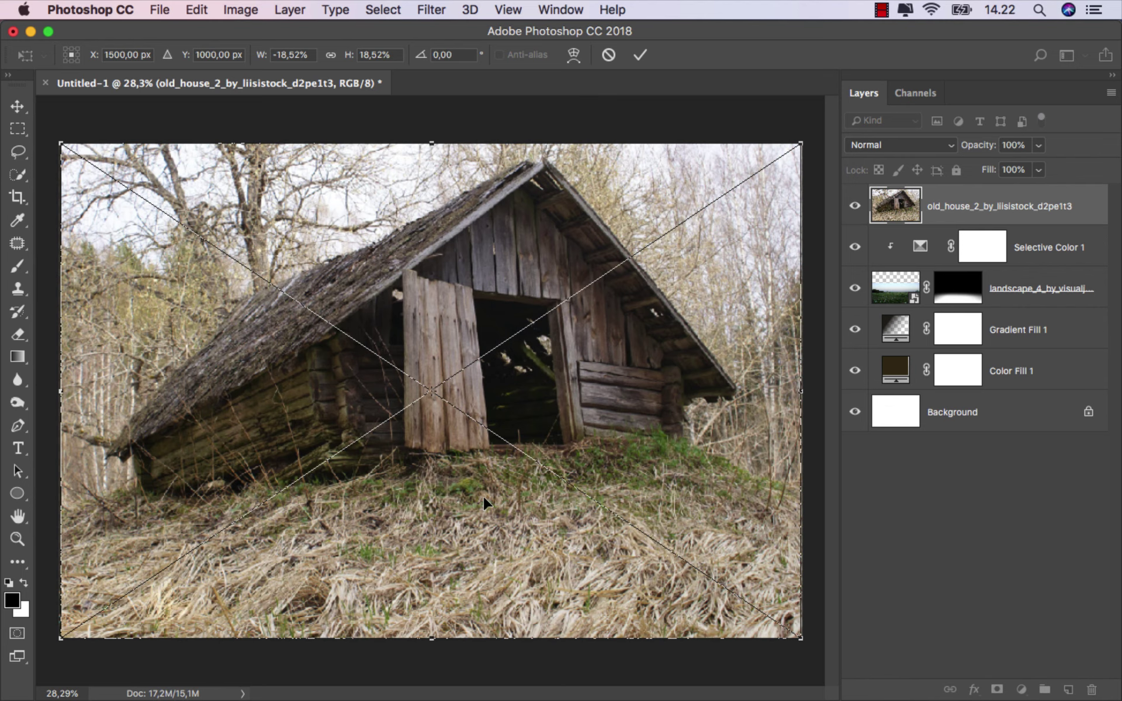
pyautogui.moveTo(804, 393); pyautogui.dragTo(826, 395)
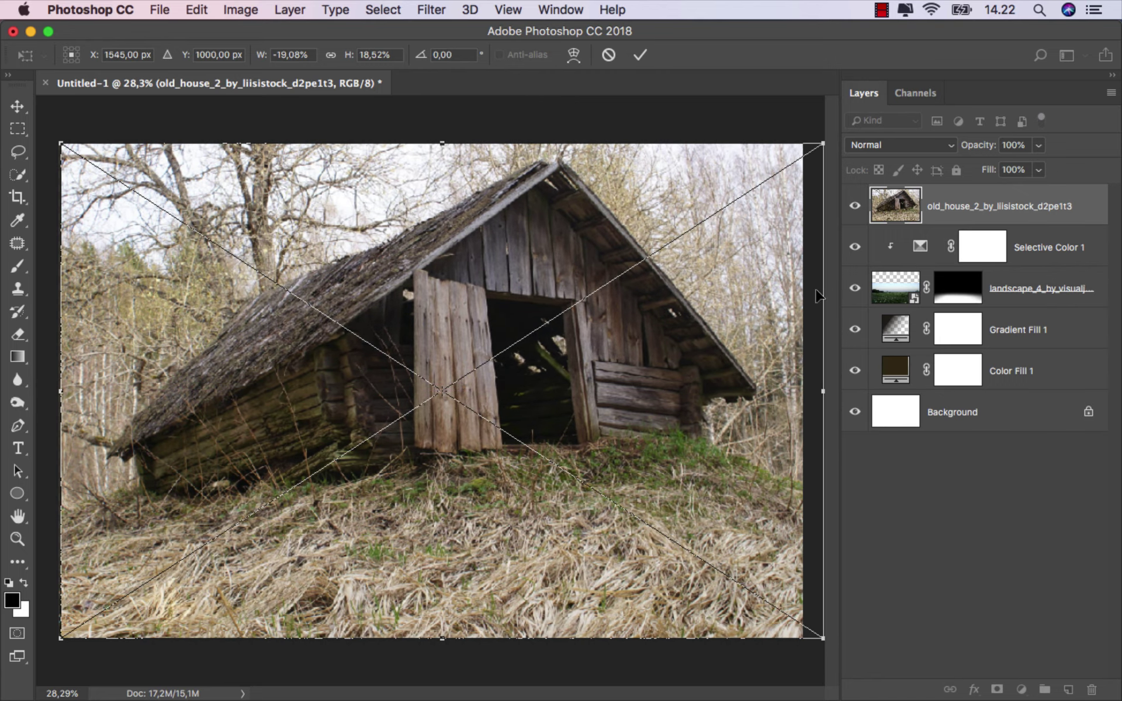
pyautogui.click(640, 55)
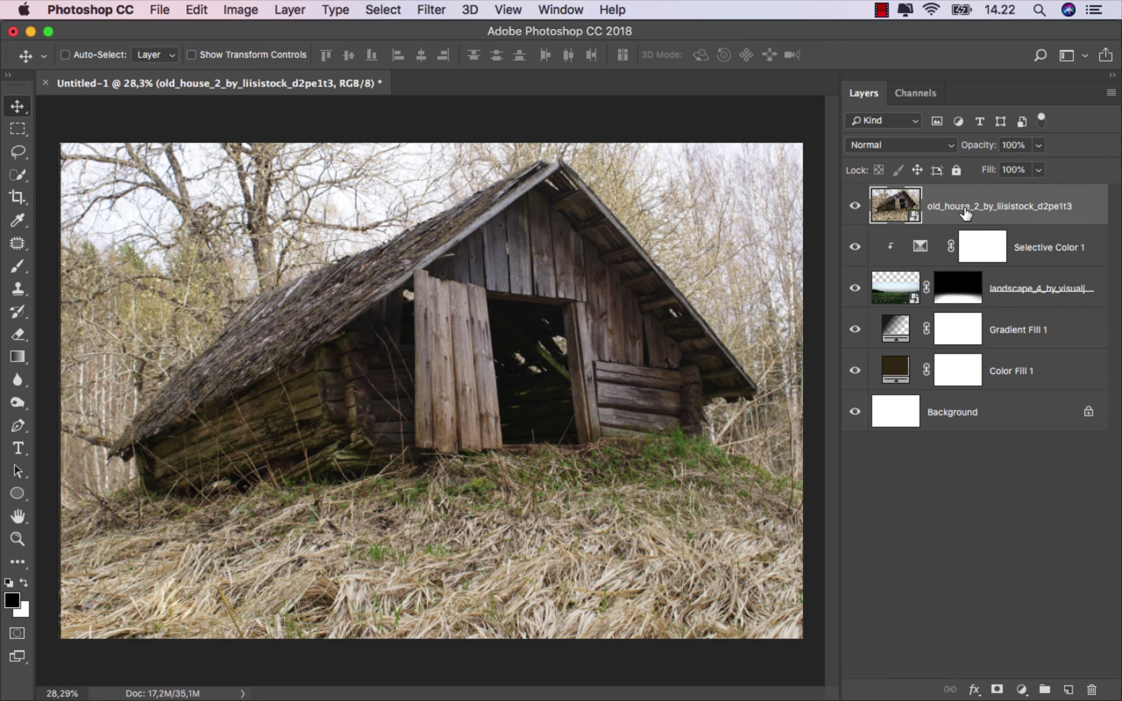
# Move old_house_2 below landscape_4 and set its Fill to 60%
pyautogui.moveTo(965, 213); pyautogui.dragTo(958, 307)
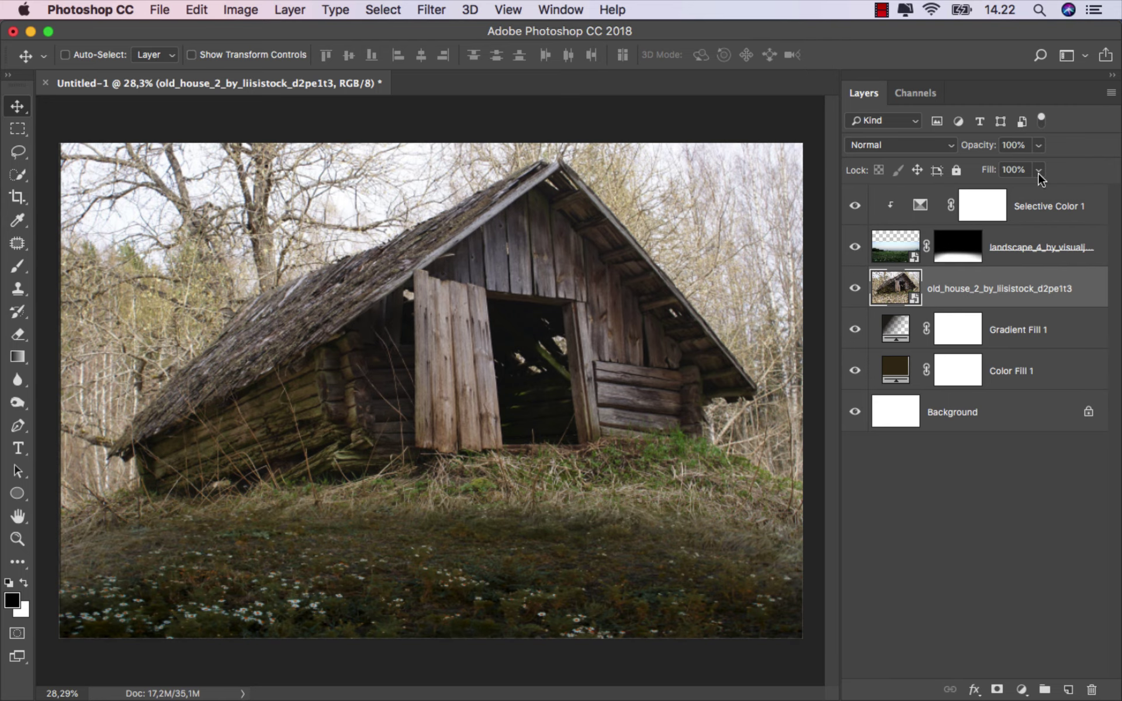
pyautogui.click(1038, 175)
pyautogui.moveTo(1032, 188); pyautogui.dragTo(1005, 193)
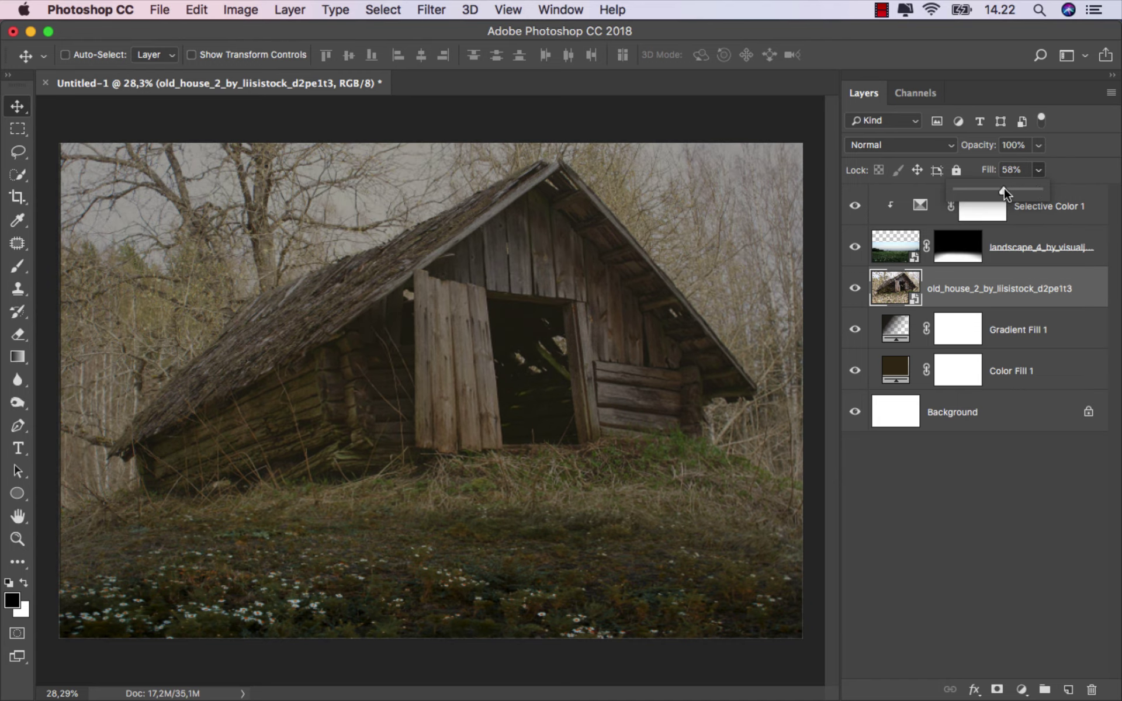
pyautogui.click(976, 281)
pyautogui.doubleClick(855, 288)
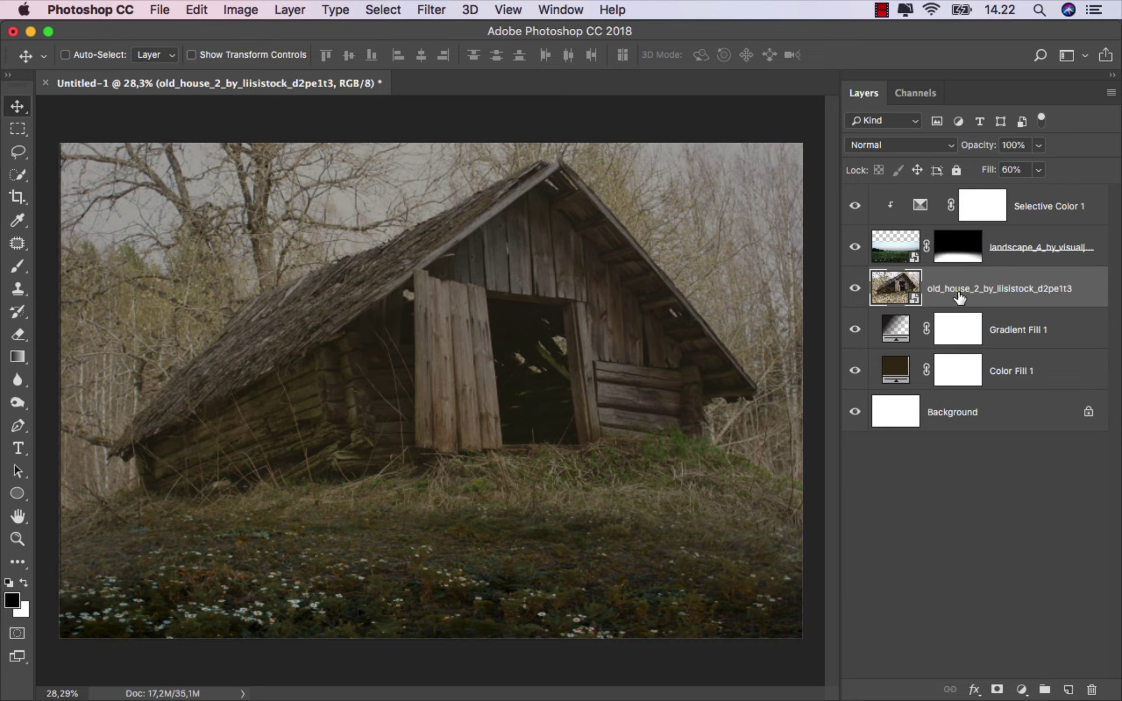
pyautogui.click(1018, 690)
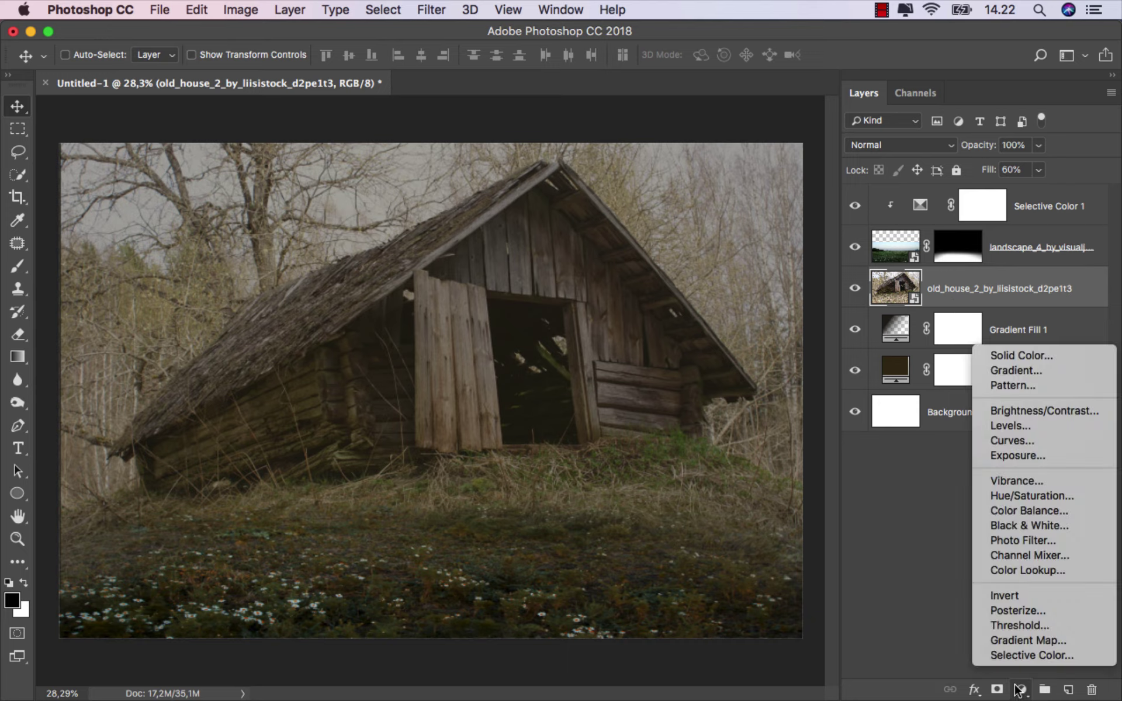
# Clip a colorized Hue/Saturation layer (48, 35, -83) to the shed to darken it red
pyautogui.click(1032, 495)
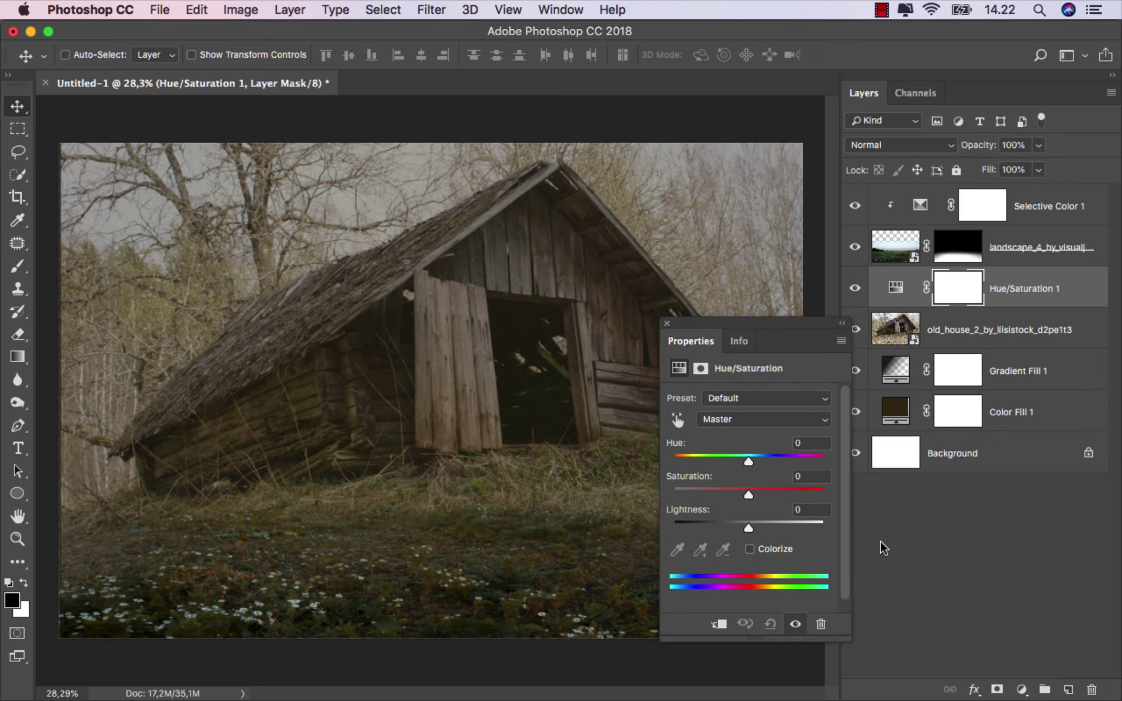
pyautogui.click(718, 624)
pyautogui.click(749, 549)
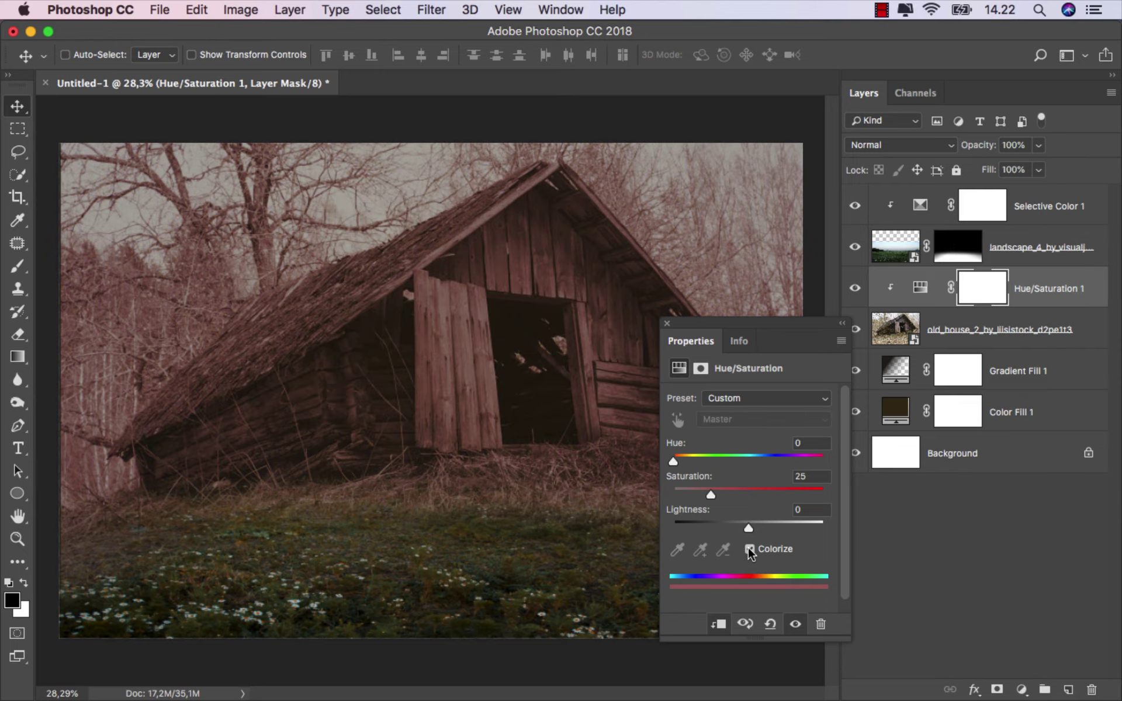
pyautogui.moveTo(747, 528); pyautogui.dragTo(686, 519)
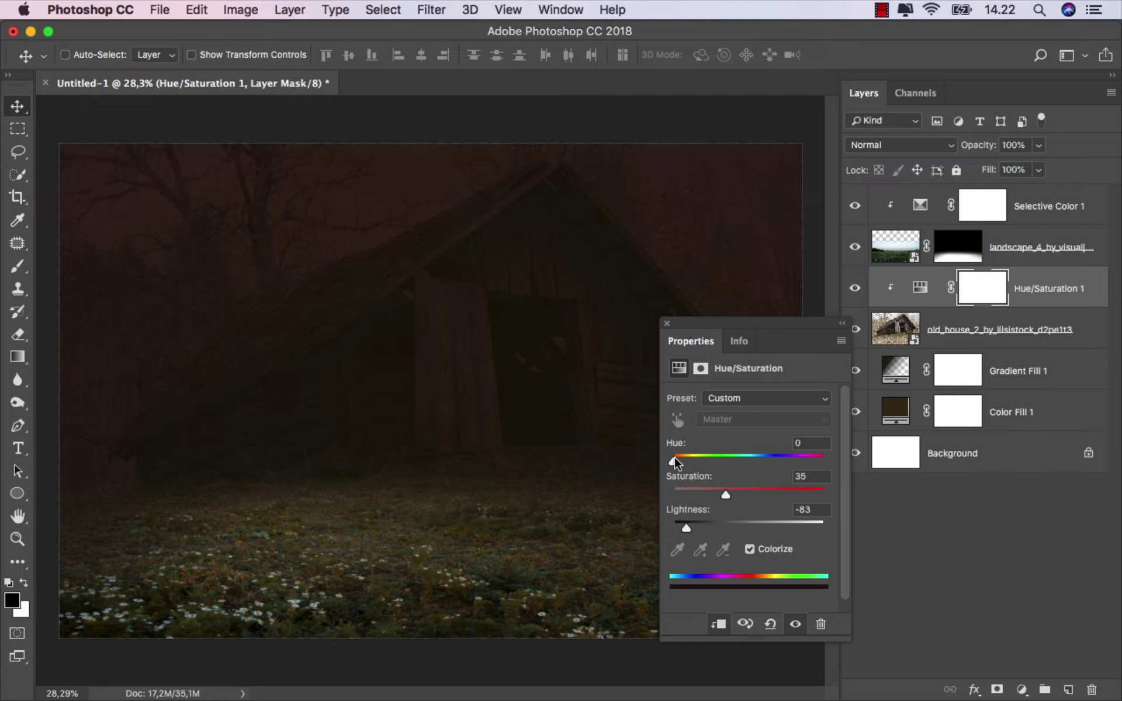
pyautogui.moveTo(674, 458); pyautogui.dragTo(678, 458)
pyautogui.click(667, 323)
pyautogui.click(855, 288)
pyautogui.click(855, 288)
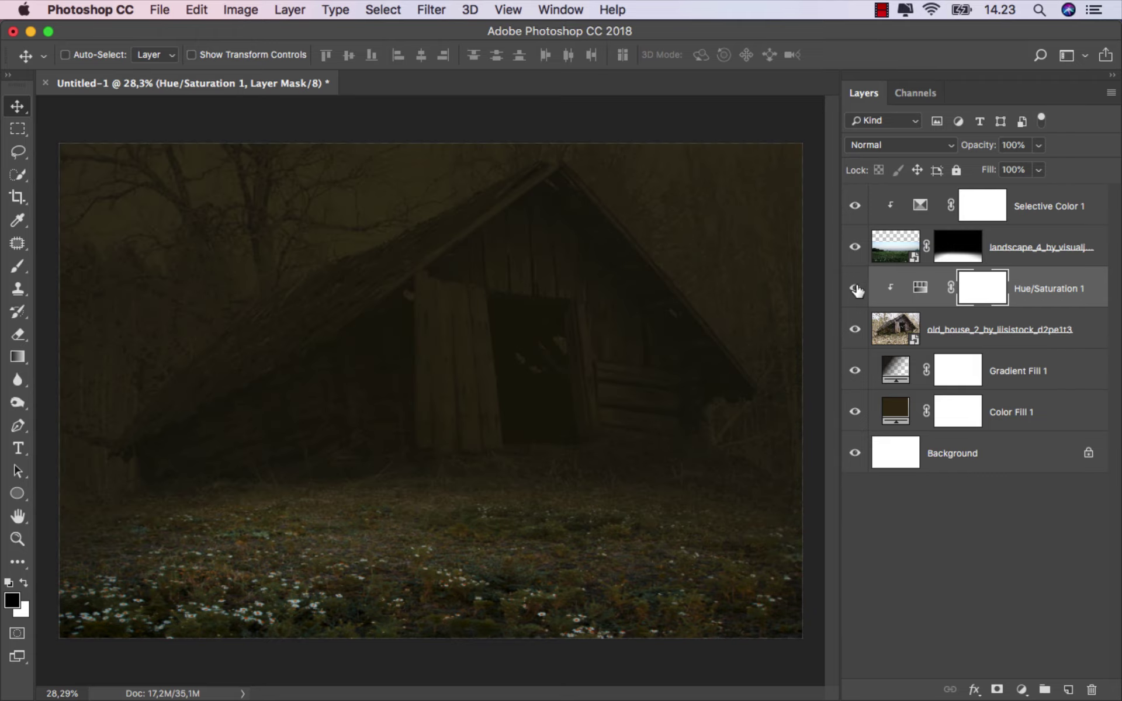
pyautogui.click(1046, 291)
pyautogui.click(1028, 205)
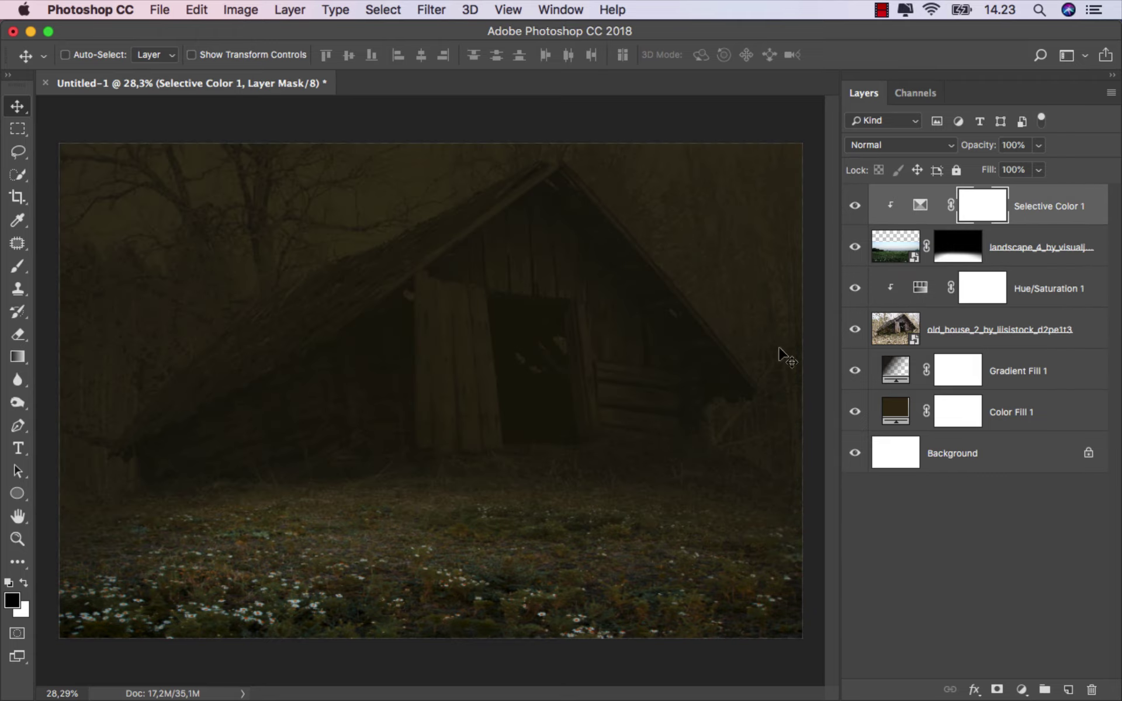
# Bring the cut-out girl-with-lantern PNG into the composite
pyautogui.click(408, 654)
pyautogui.click(433, 303)
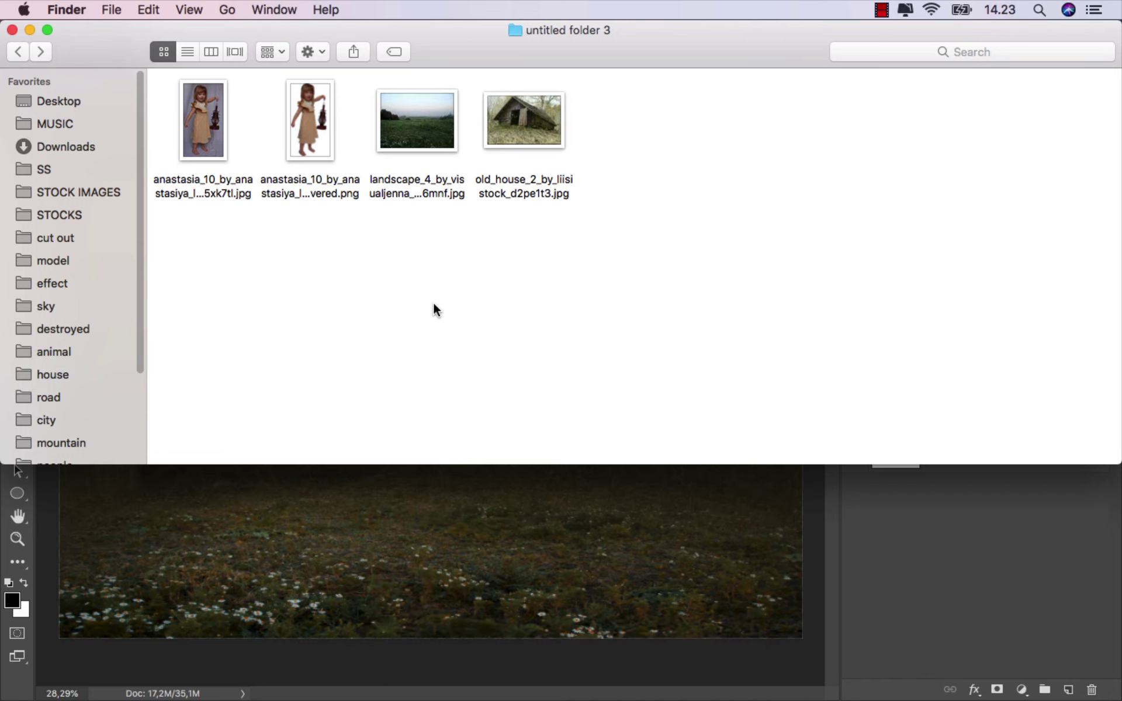
pyautogui.moveTo(310, 144); pyautogui.dragTo(416, 542)
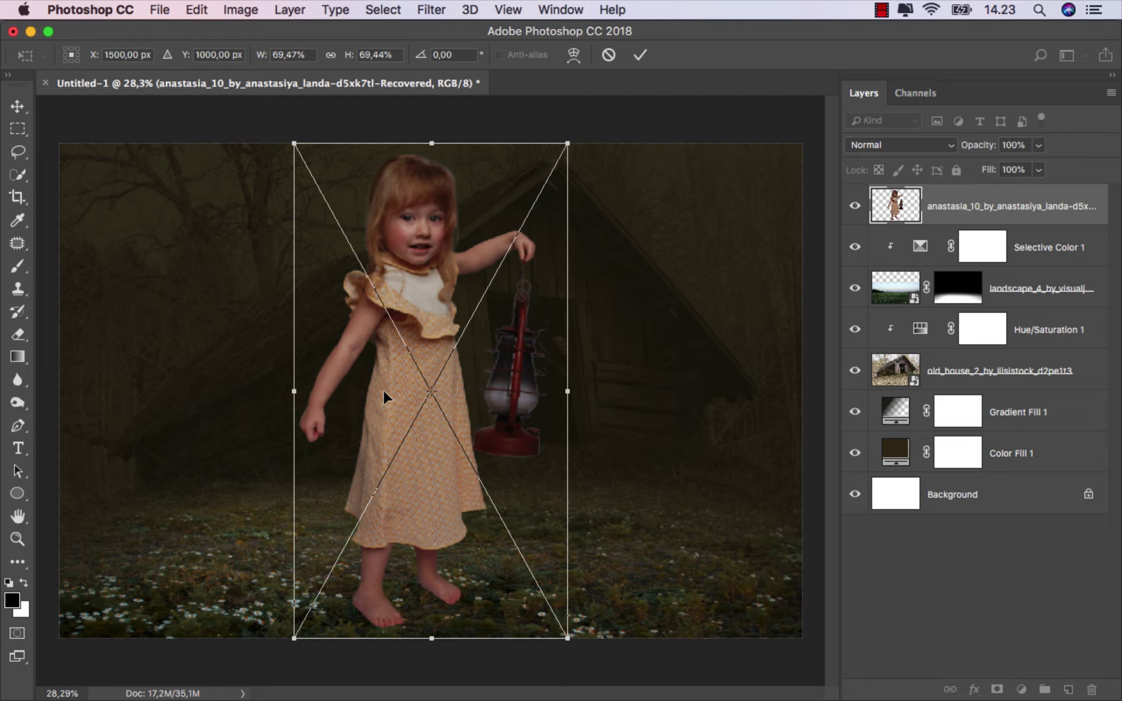
# Scale anastasia_10 to about 44.79% and stand her on the meadow left of the shed
pyautogui.moveTo(570, 139); pyautogui.dragTo(525, 237)
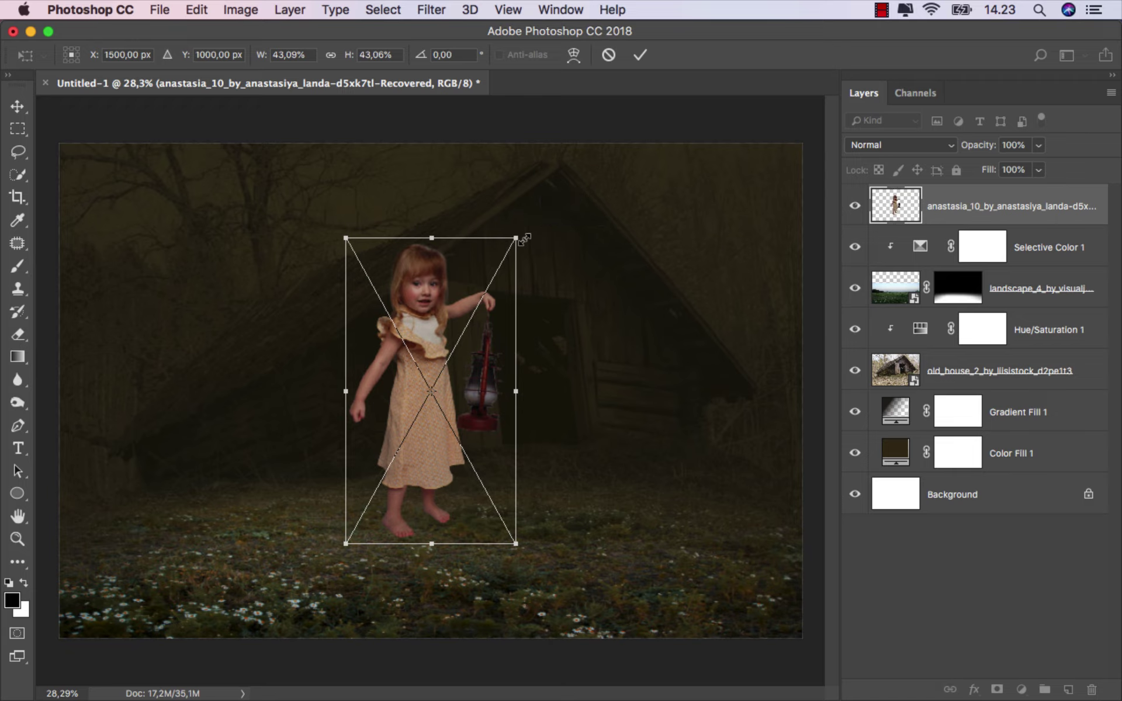
pyautogui.moveTo(441, 287)
pyautogui.mouseDown()
pyautogui.moveTo(365, 374)
pyautogui.moveTo(324, 292)
pyautogui.moveTo(330, 307)
pyautogui.mouseUp()
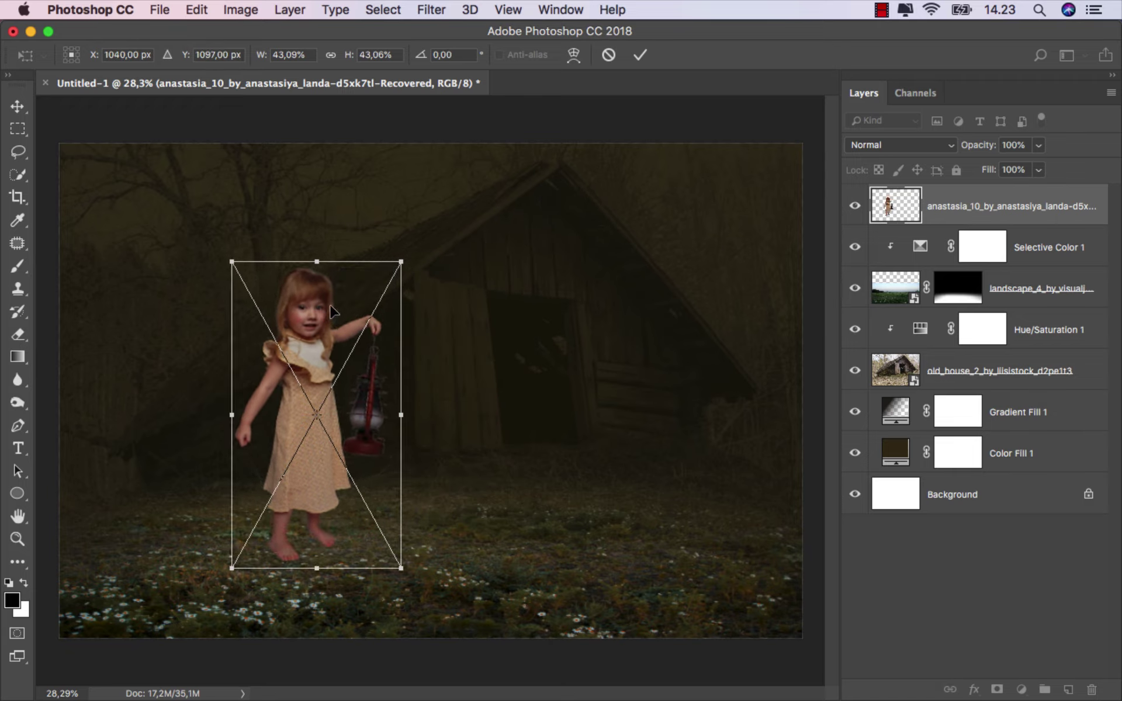
pyautogui.moveTo(401, 259); pyautogui.dragTo(408, 249)
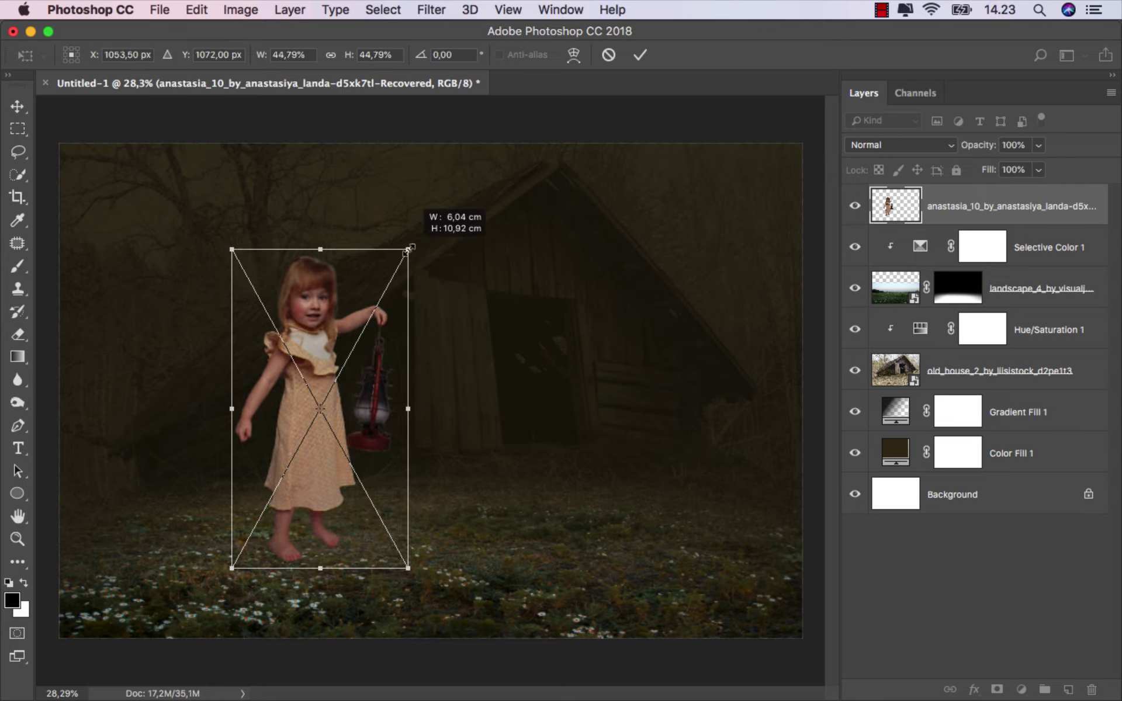
pyautogui.click(639, 56)
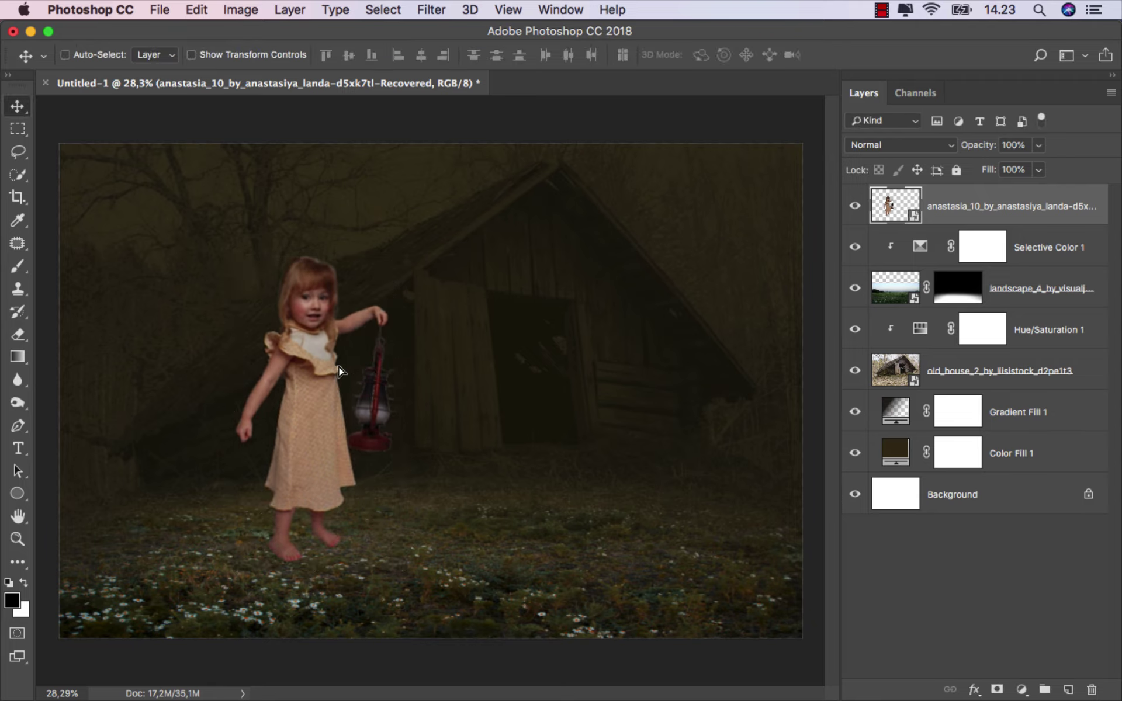
pyautogui.moveTo(339, 369); pyautogui.dragTo(340, 368)
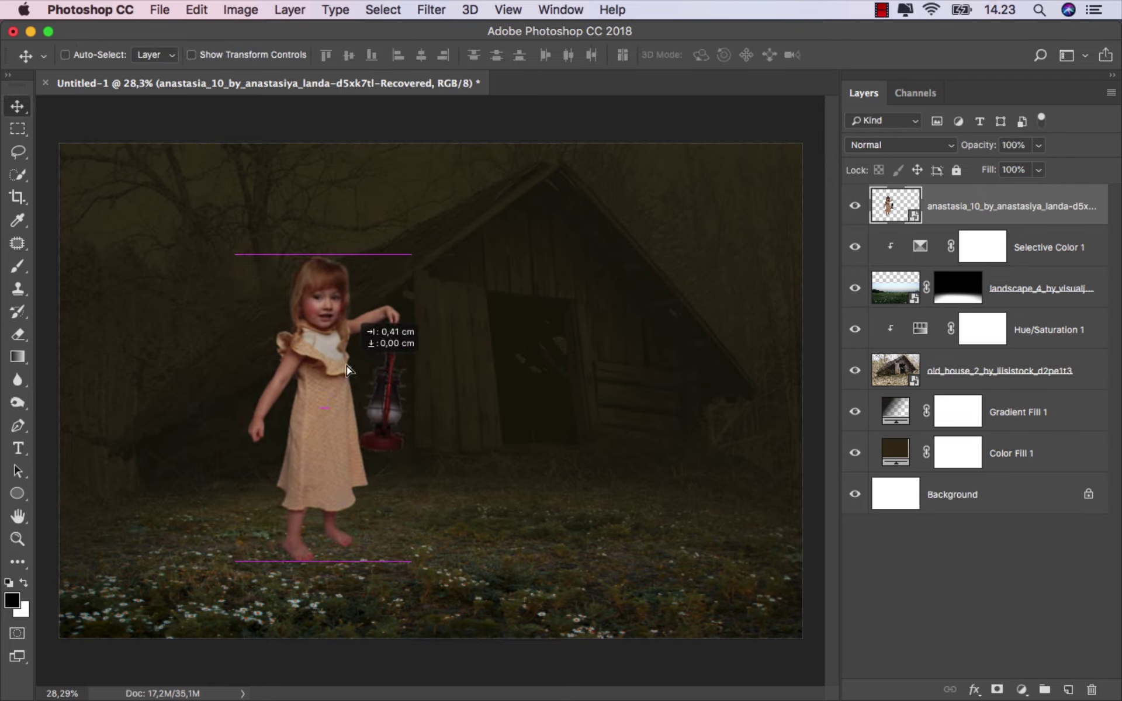
# Add a new layer named light 1 and set up a soft round brush at 94 px
pyautogui.click(1069, 689)
pyautogui.write('light 1')
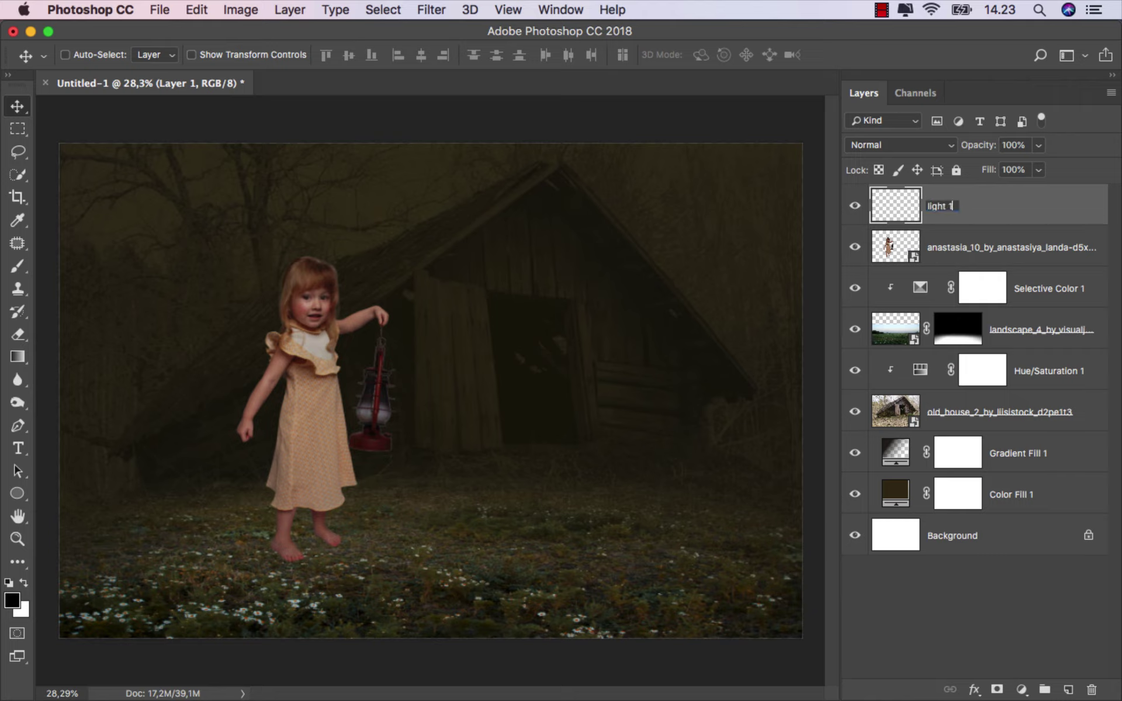
pyautogui.press('Return')
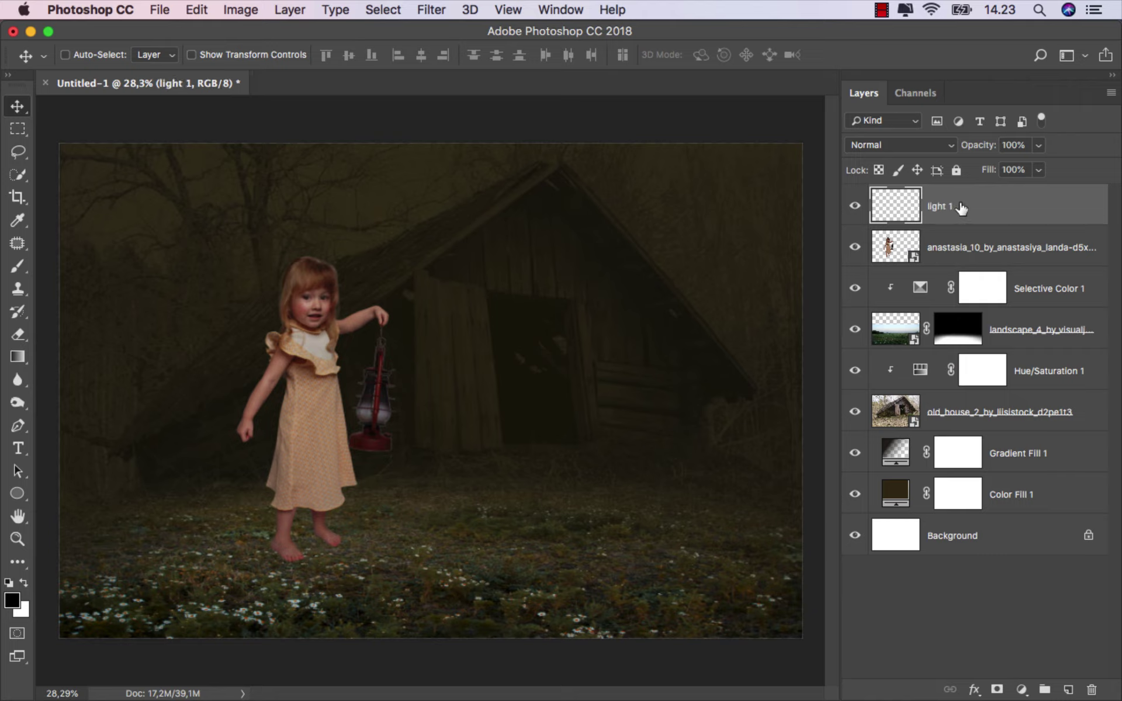
pyautogui.click(17, 266)
pyautogui.click(88, 264)
pyautogui.rightClick(276, 261)
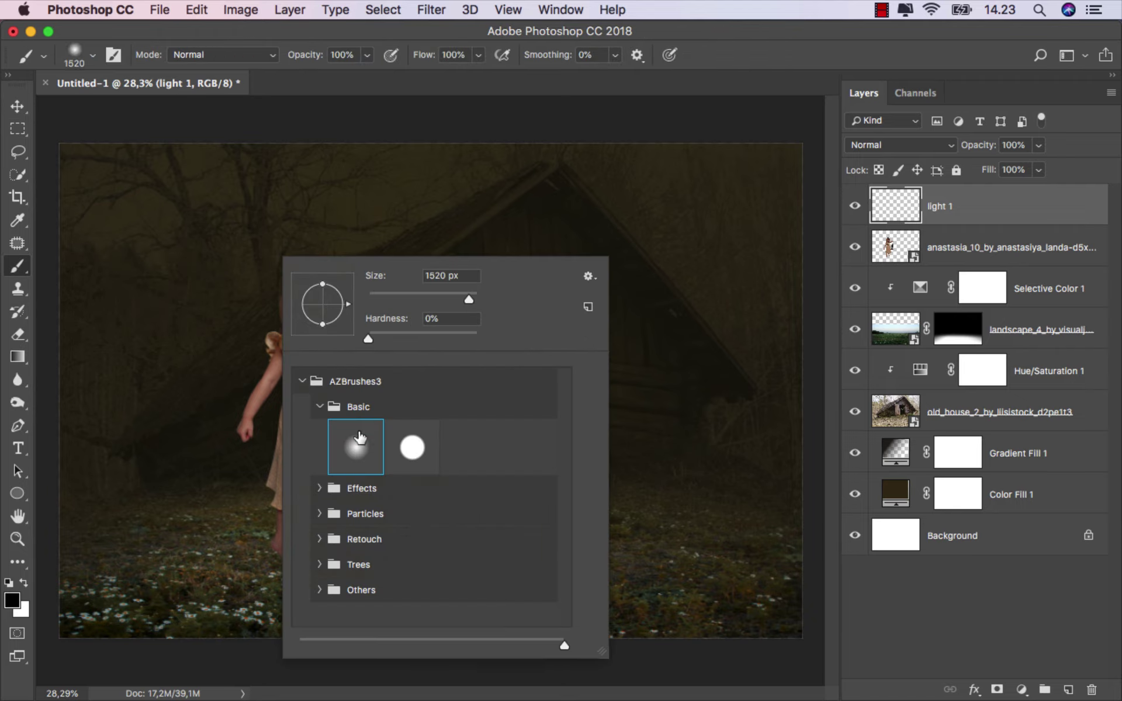
pyautogui.click(418, 293)
pyautogui.click(387, 39)
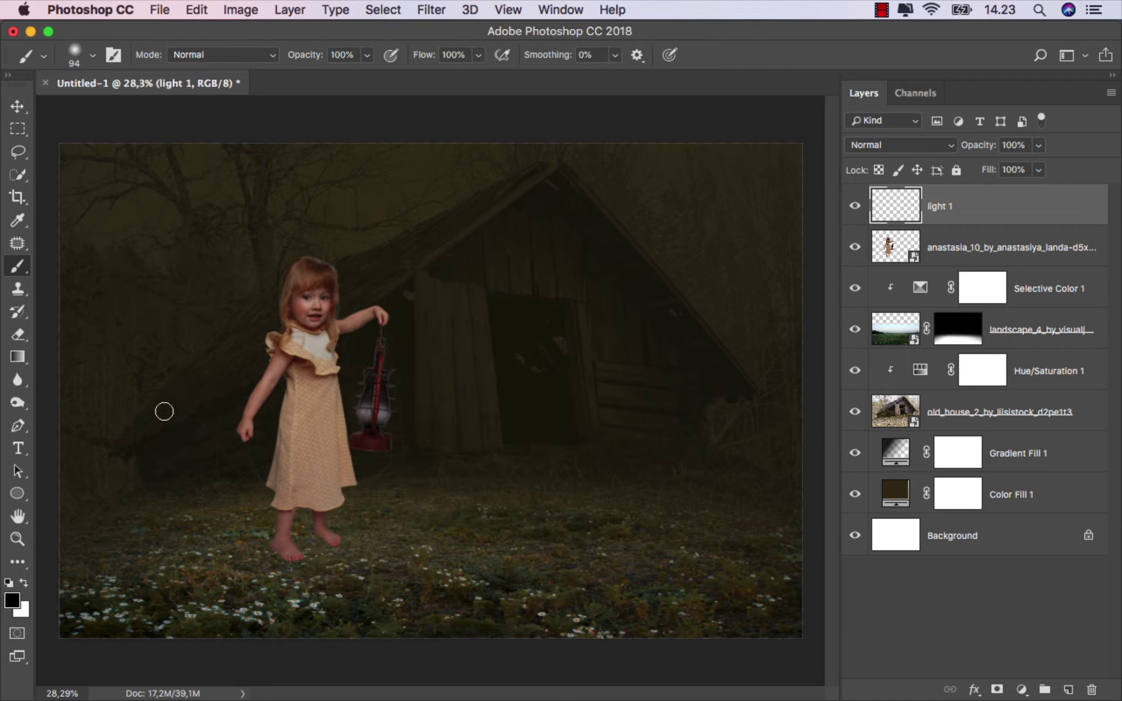
# Set the foreground colour to warm pale yellow #ffda68
pyautogui.click(11, 600)
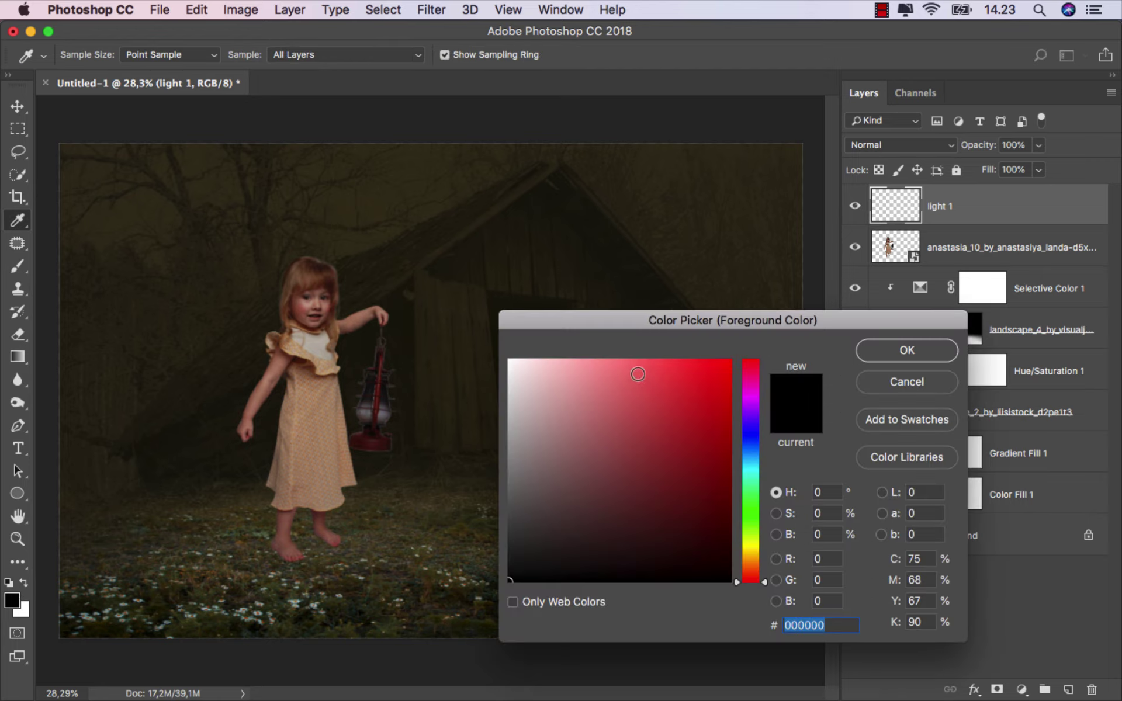
pyautogui.moveTo(637, 374); pyautogui.dragTo(641, 354)
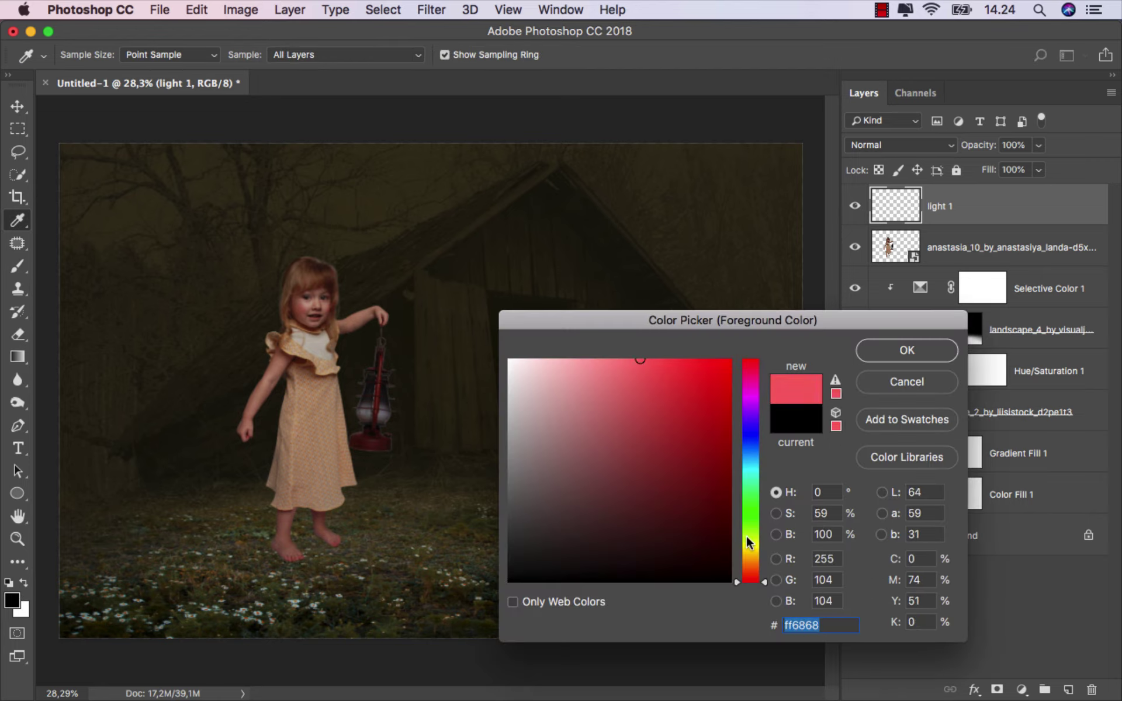
pyautogui.moveTo(748, 571); pyautogui.dragTo(759, 551)
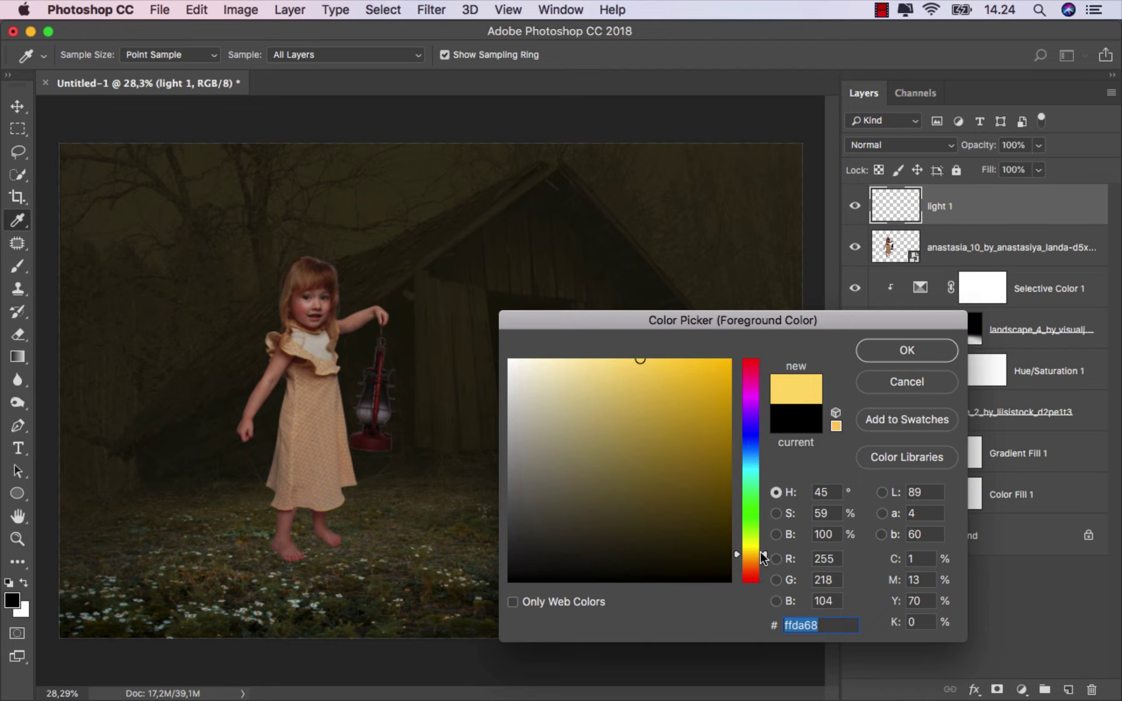
pyautogui.click(905, 363)
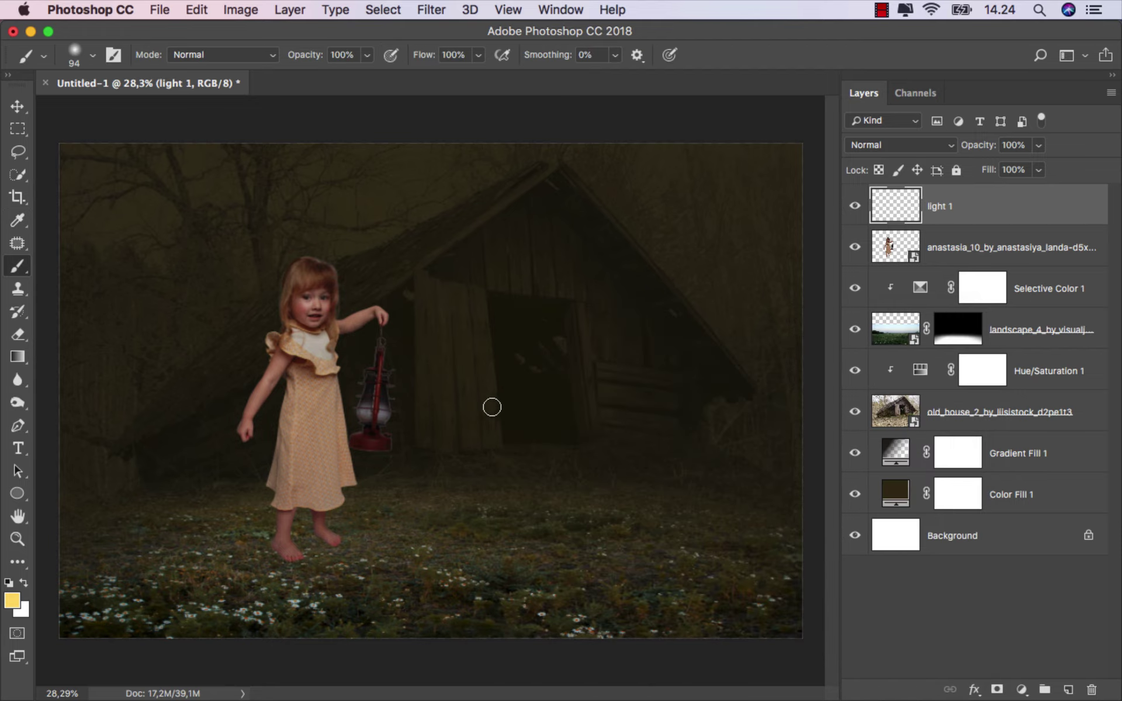
# Paint a 250 px soft yellow glow on the lantern, duplicate it, and set the copy to Overlay
pyautogui.press(']')
pyautogui.press(']')
pyautogui.press(']')
pyautogui.press(']')
pyautogui.click(374, 407)
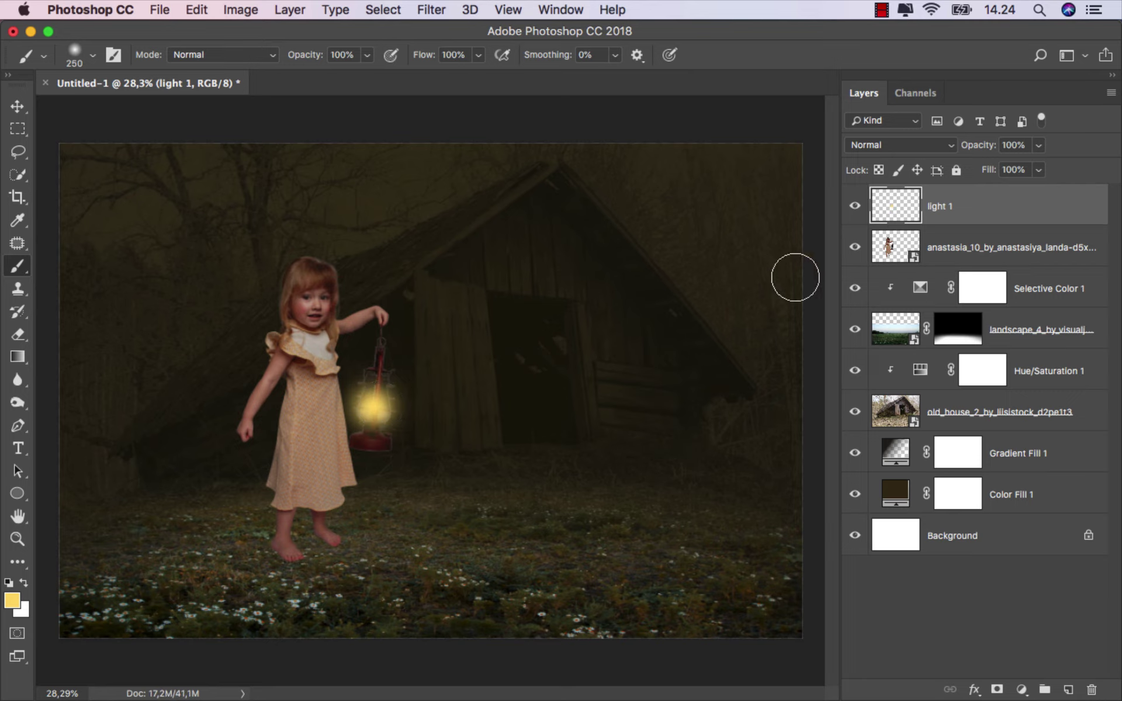
pyautogui.press('v')
pyautogui.press('super+j')
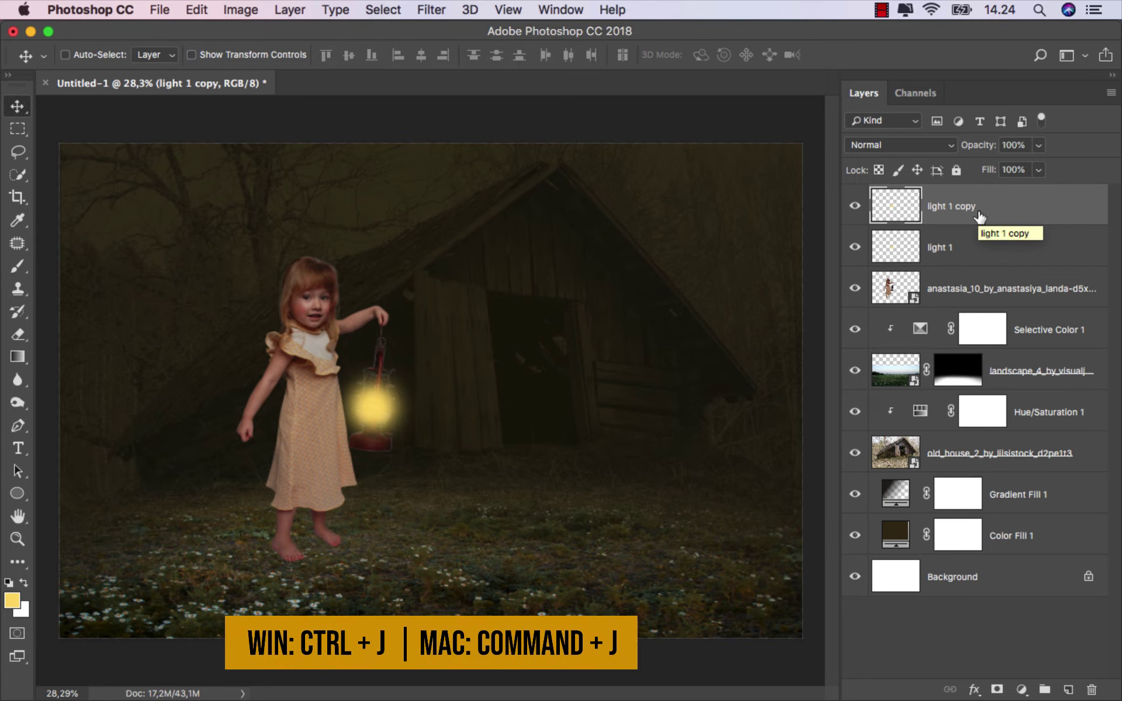
pyautogui.click(894, 144)
pyautogui.click(908, 331)
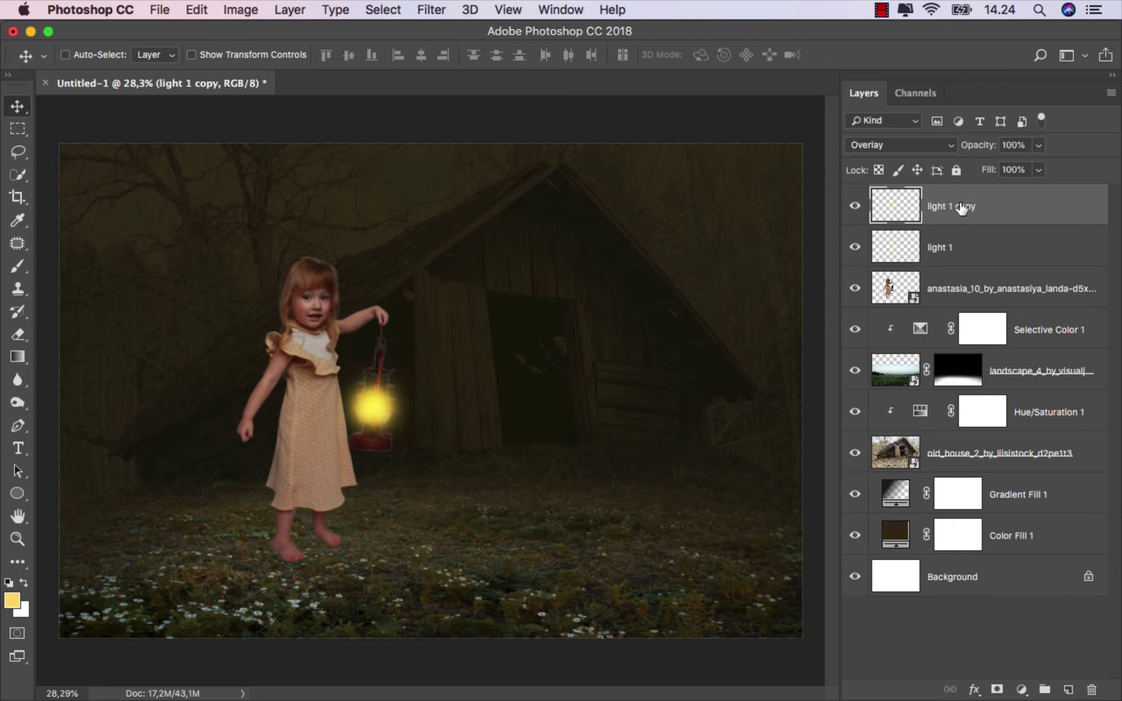
# Lower the light 1 layer's fill to 64%, then select light 1 copy
pyautogui.click(964, 246)
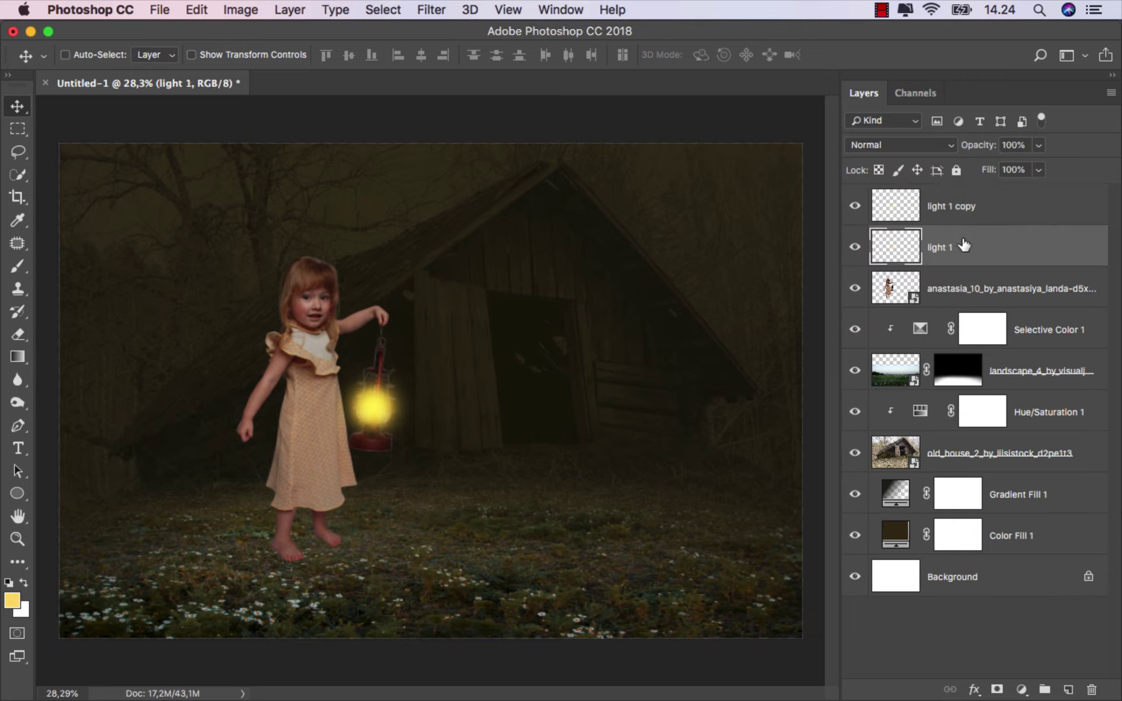
pyautogui.click(1039, 170)
pyautogui.moveTo(1041, 190); pyautogui.dragTo(1018, 199)
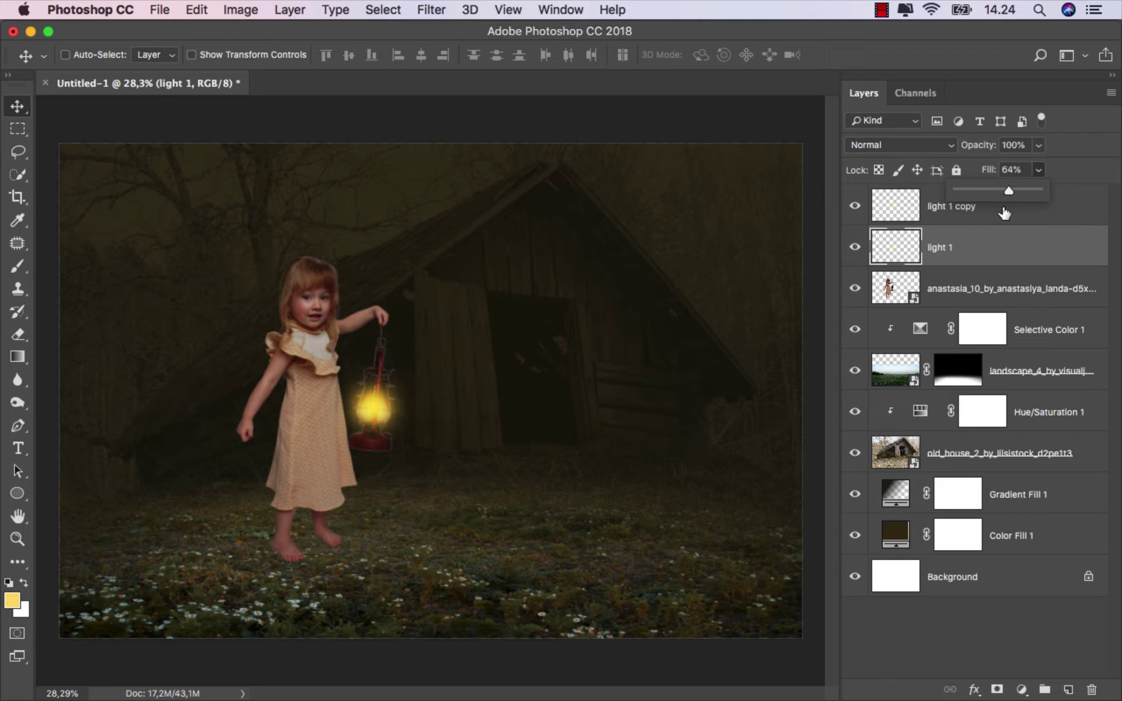
pyautogui.click(979, 252)
pyautogui.click(1000, 209)
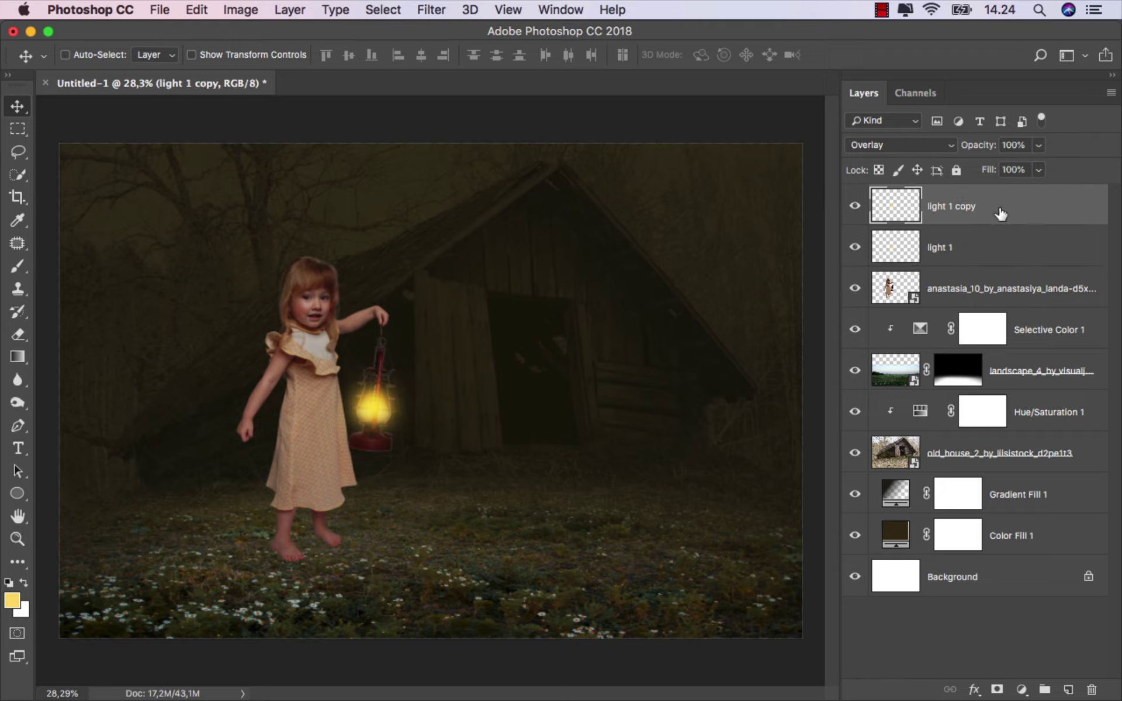
# Add a top layer named light and paint a white 131 px highlight on the lantern
pyautogui.click(1068, 690)
pyautogui.write('light')
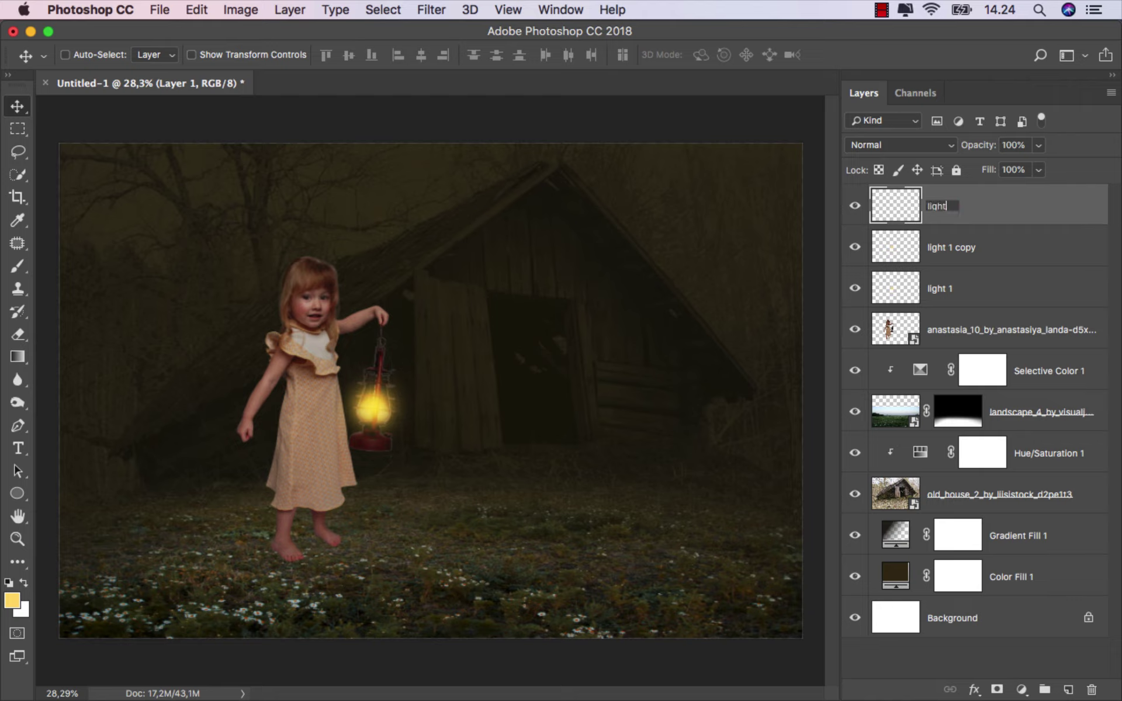
pyautogui.press('Return')
pyautogui.rightClick(17, 266)
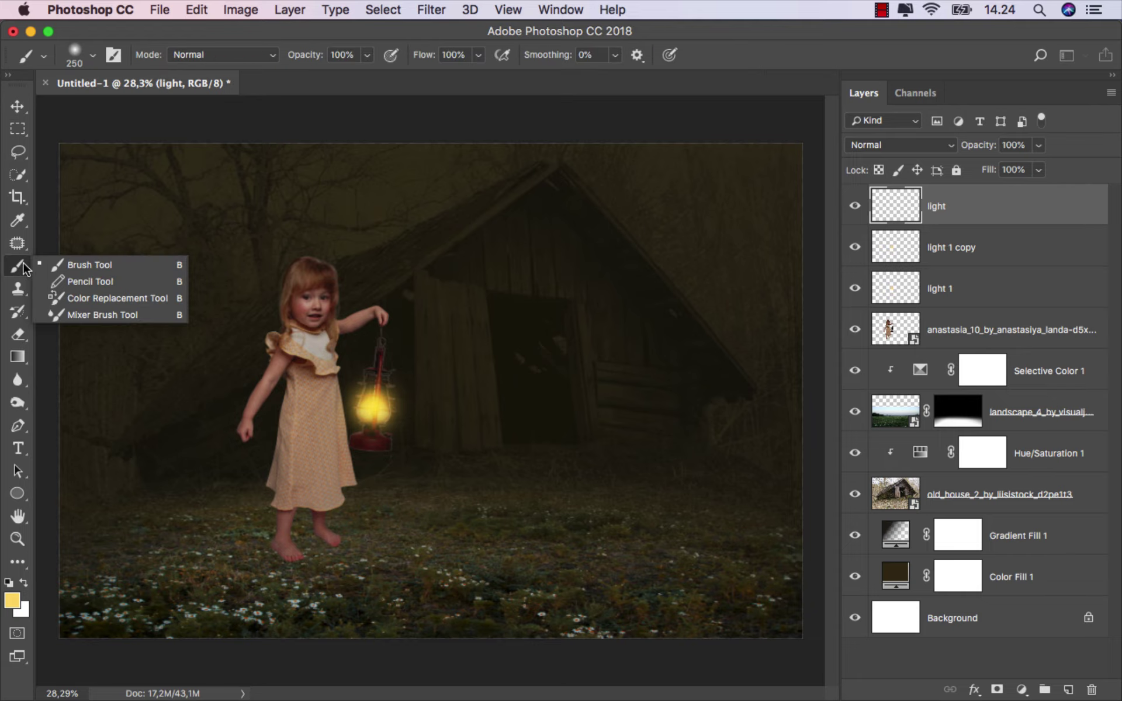
pyautogui.click(59, 265)
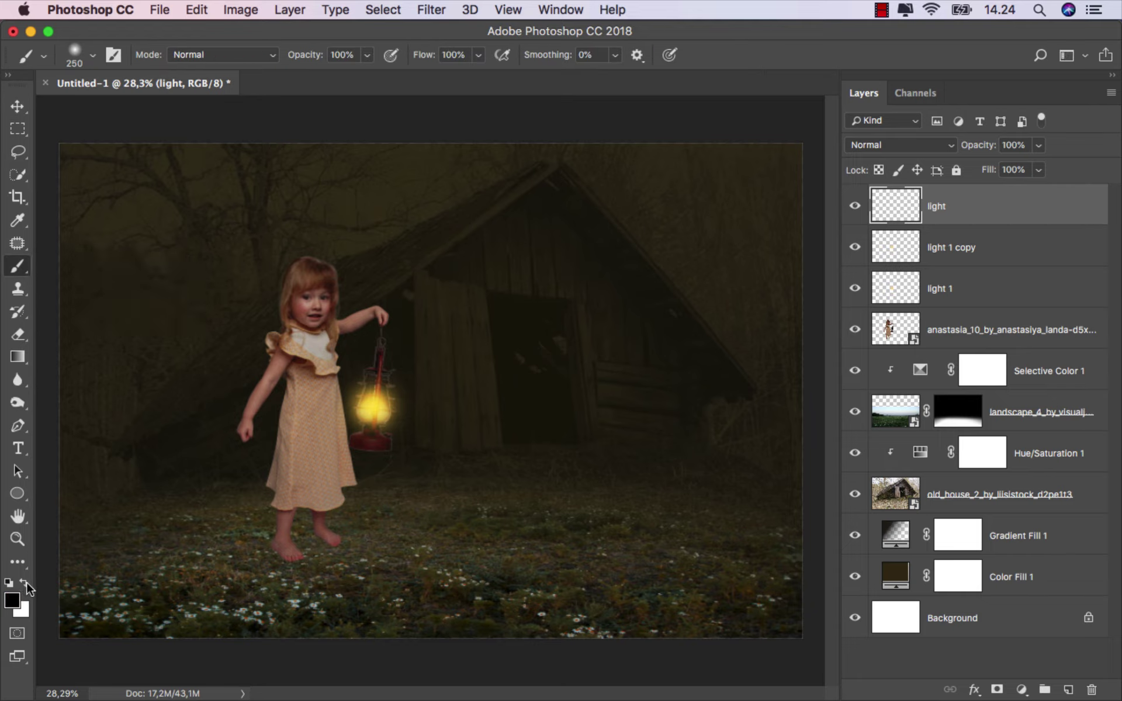
pyautogui.click(24, 583)
pyautogui.scroll(2, 382, 405)
pyautogui.moveTo(366, 407); pyautogui.dragTo(362, 408)
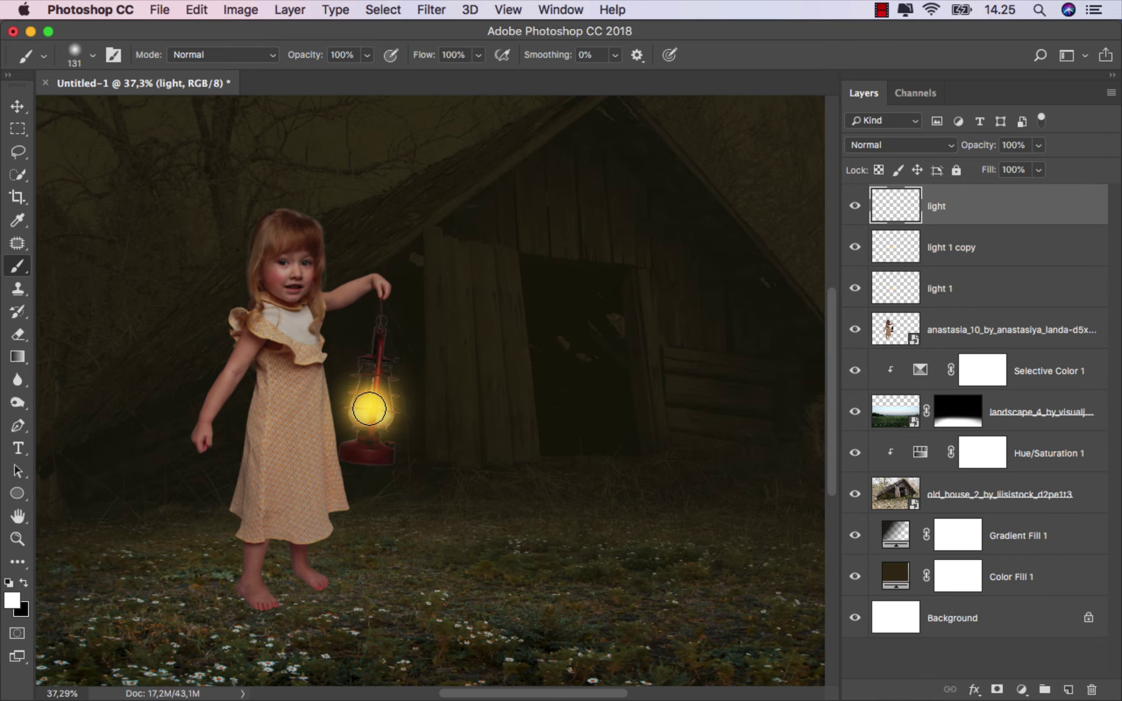
pyautogui.click(369, 408)
# Set the light layer's fill to 67% and select the girl's photo layer
pyautogui.scroll(-1, 466, 403)
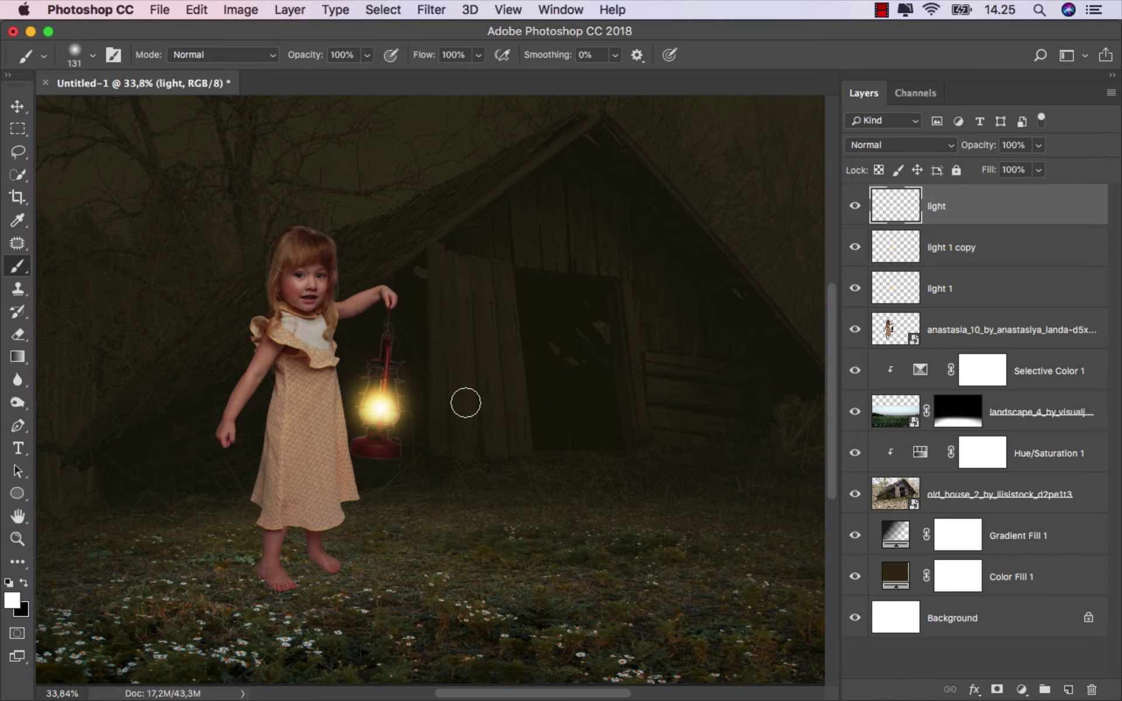
pyautogui.scroll(-1, 466, 403)
pyautogui.click(1038, 170)
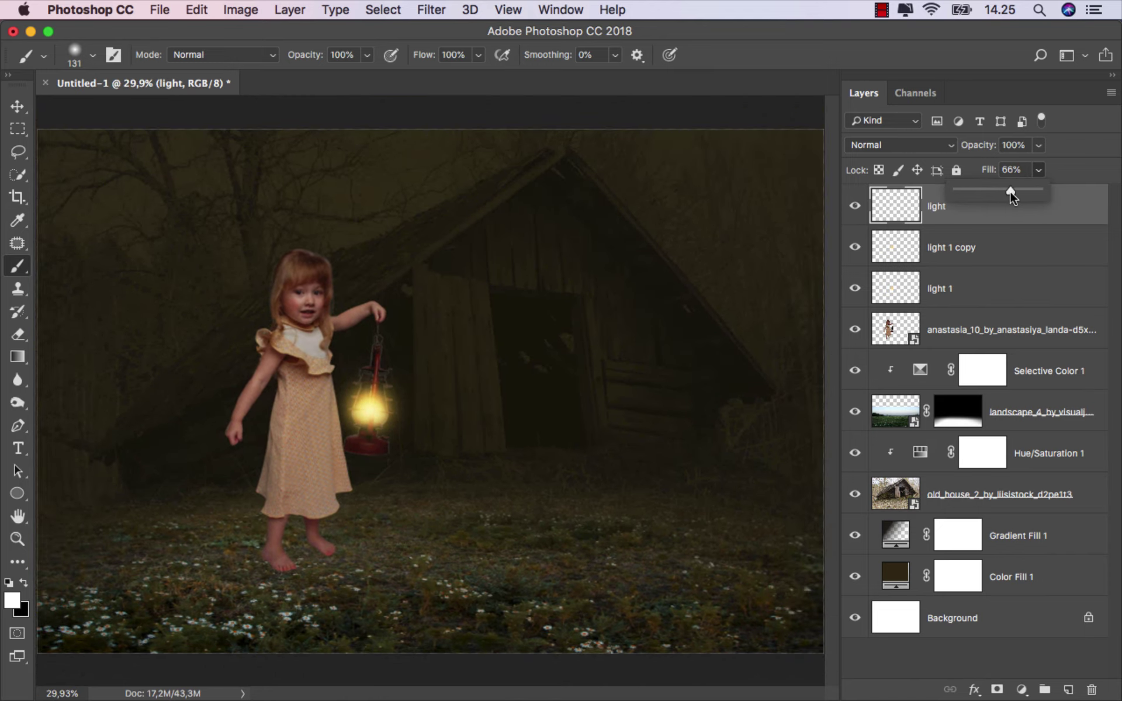
pyautogui.click(1009, 229)
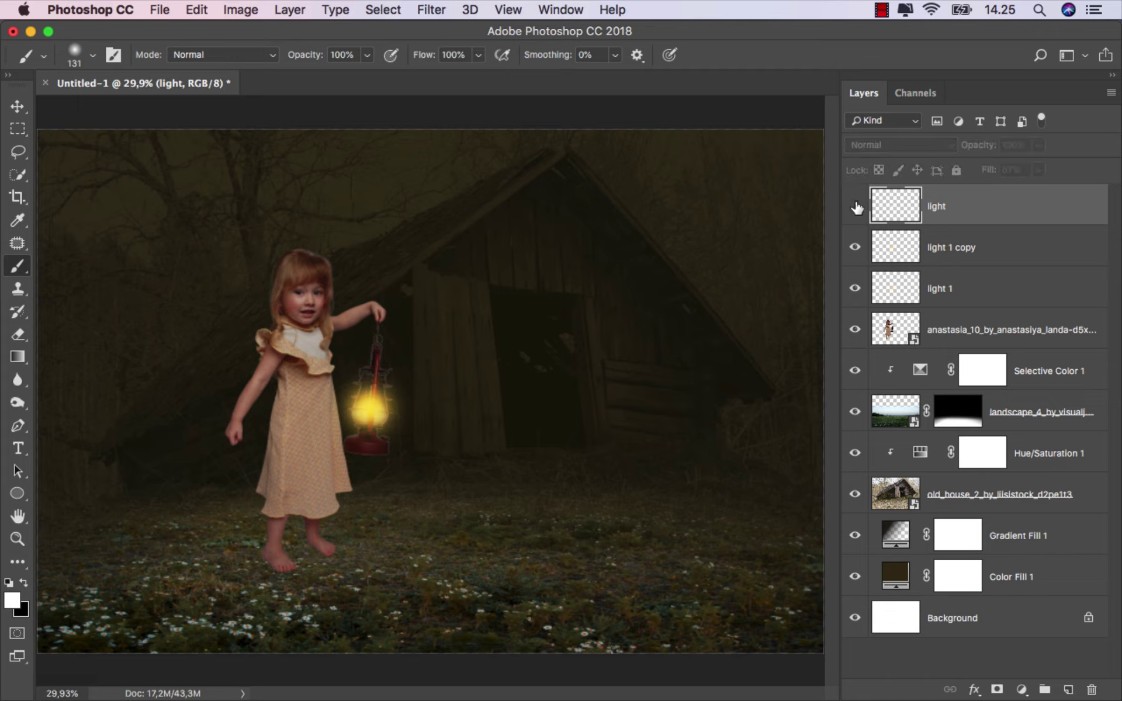
pyautogui.press('v')
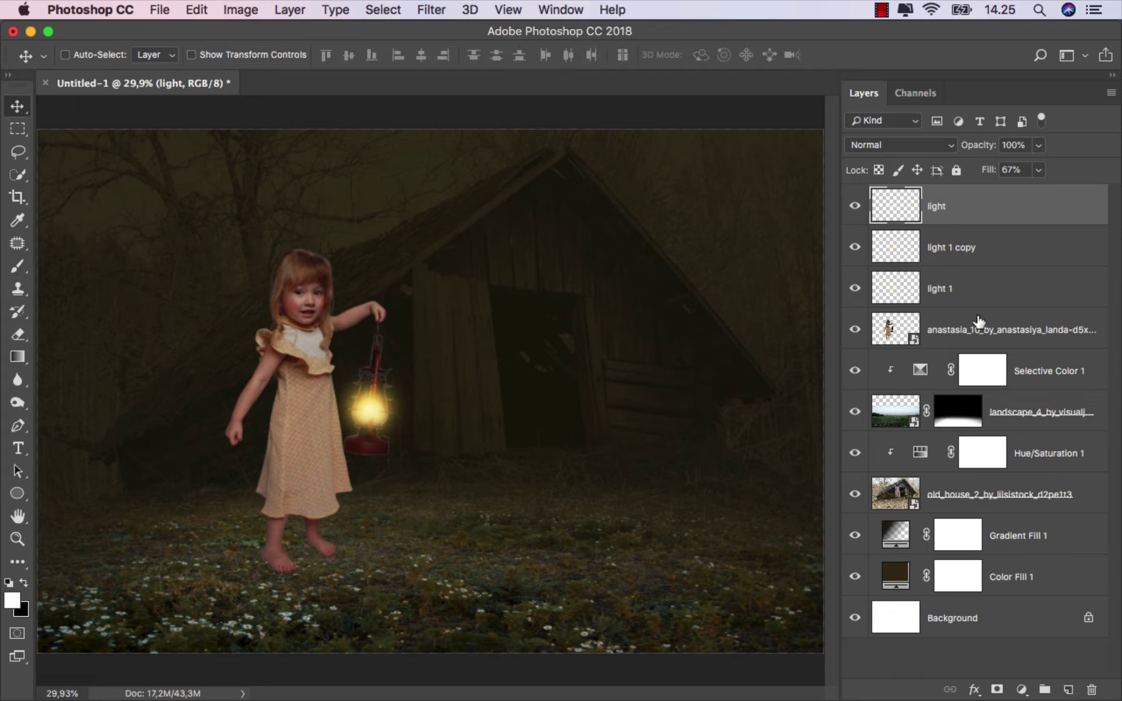
pyautogui.click(978, 325)
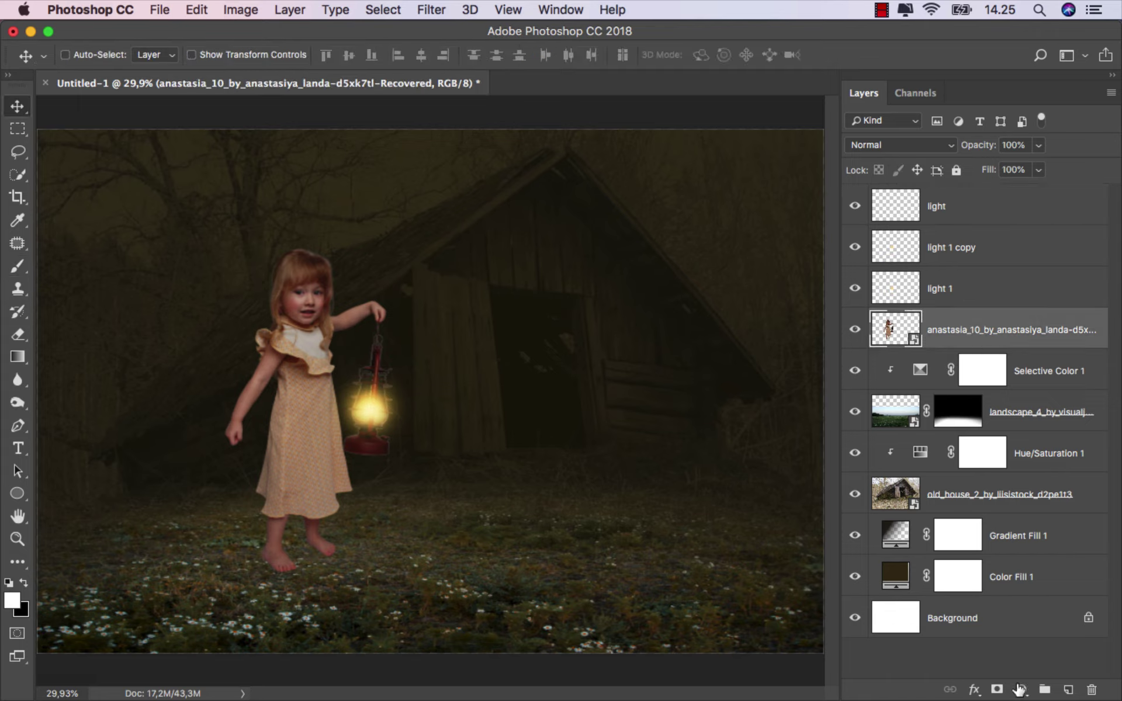
# Add a Hue/Saturation layer clipped to the girl, colorized at hue 25, saturation 100
pyautogui.click(1019, 689)
pyautogui.click(1028, 497)
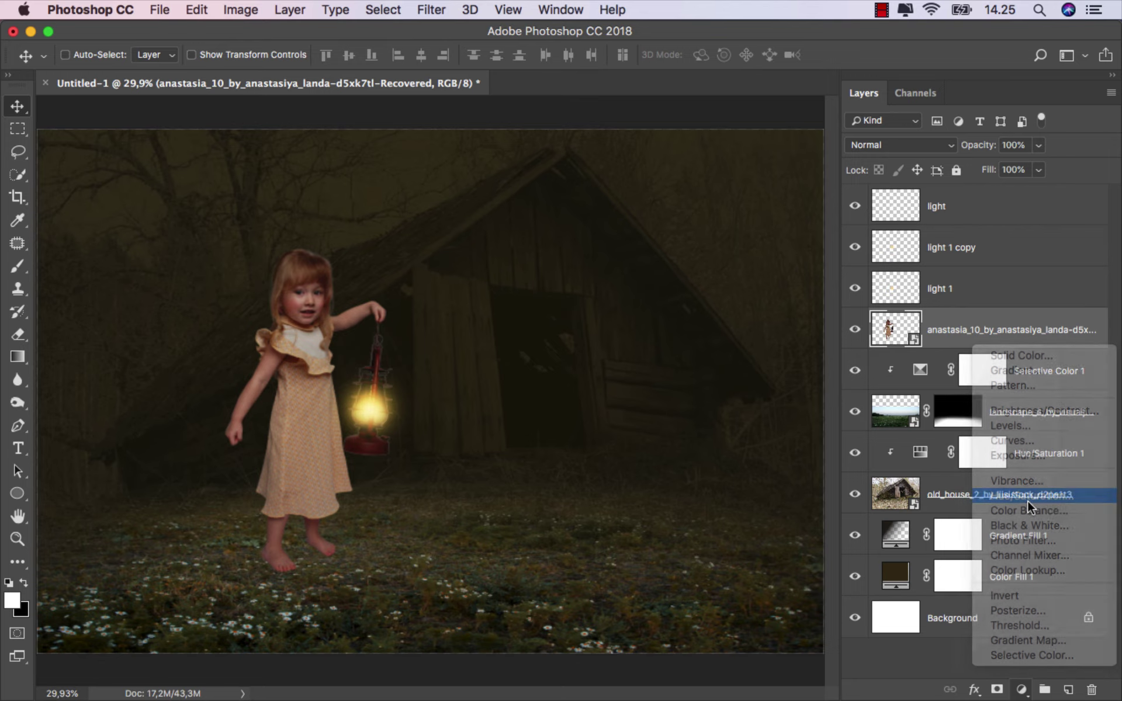
pyautogui.click(715, 625)
pyautogui.click(749, 549)
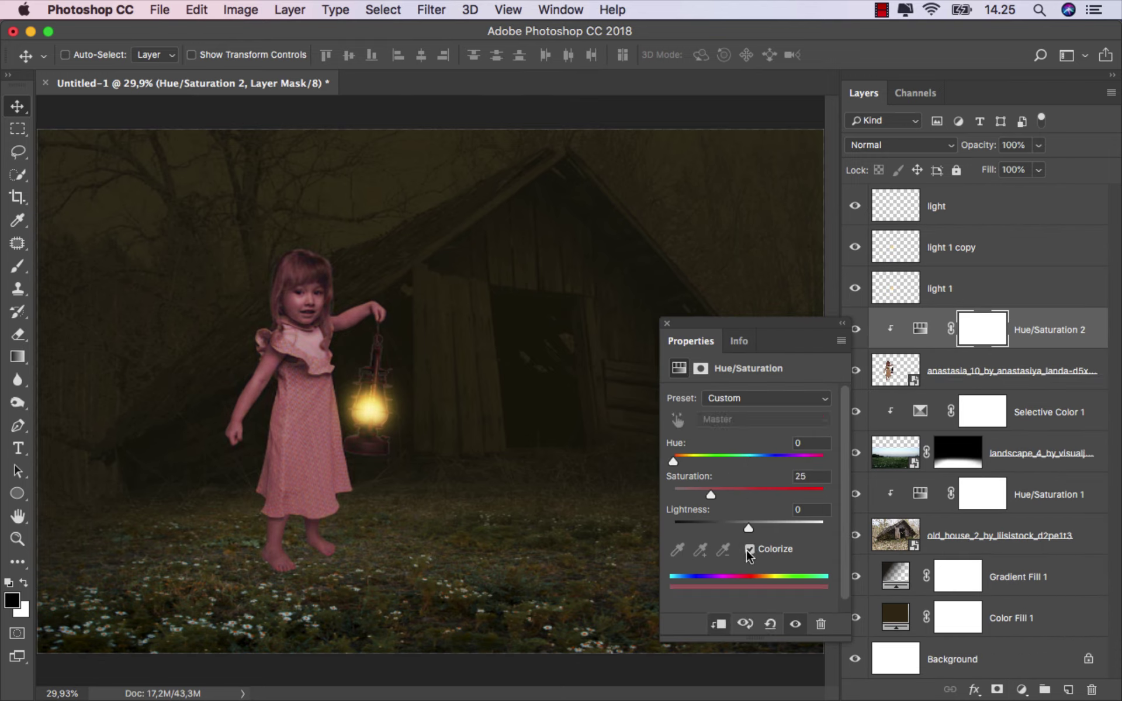
pyautogui.moveTo(711, 494); pyautogui.dragTo(815, 494)
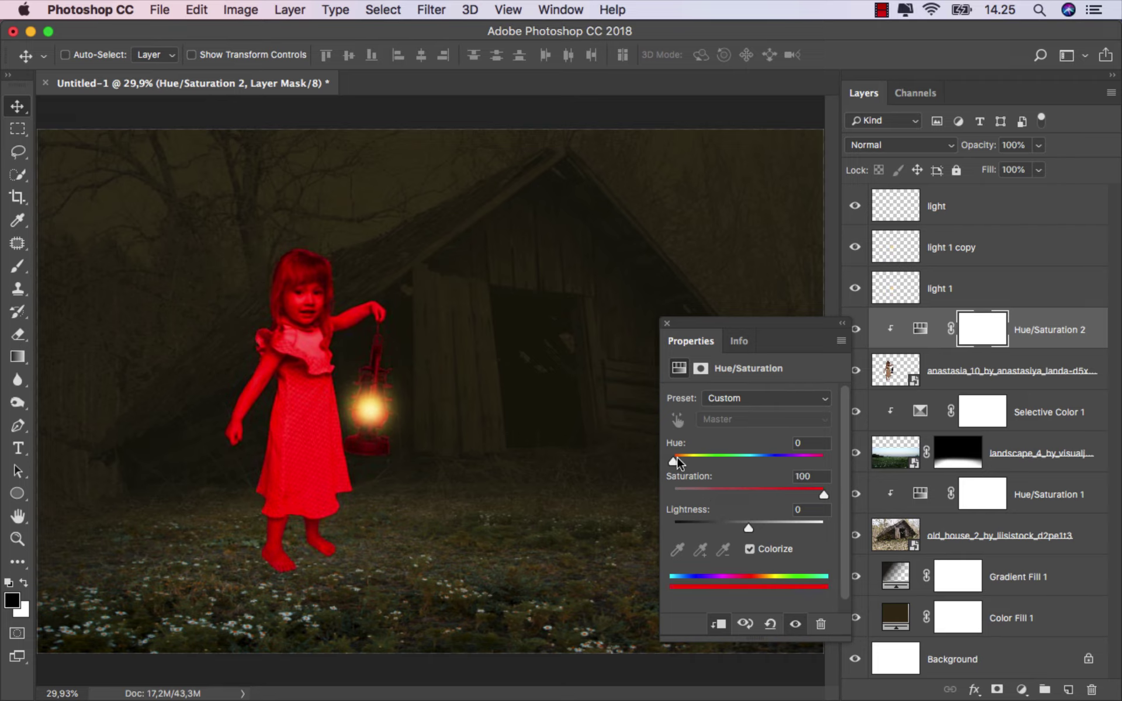
pyautogui.moveTo(675, 457); pyautogui.dragTo(683, 457)
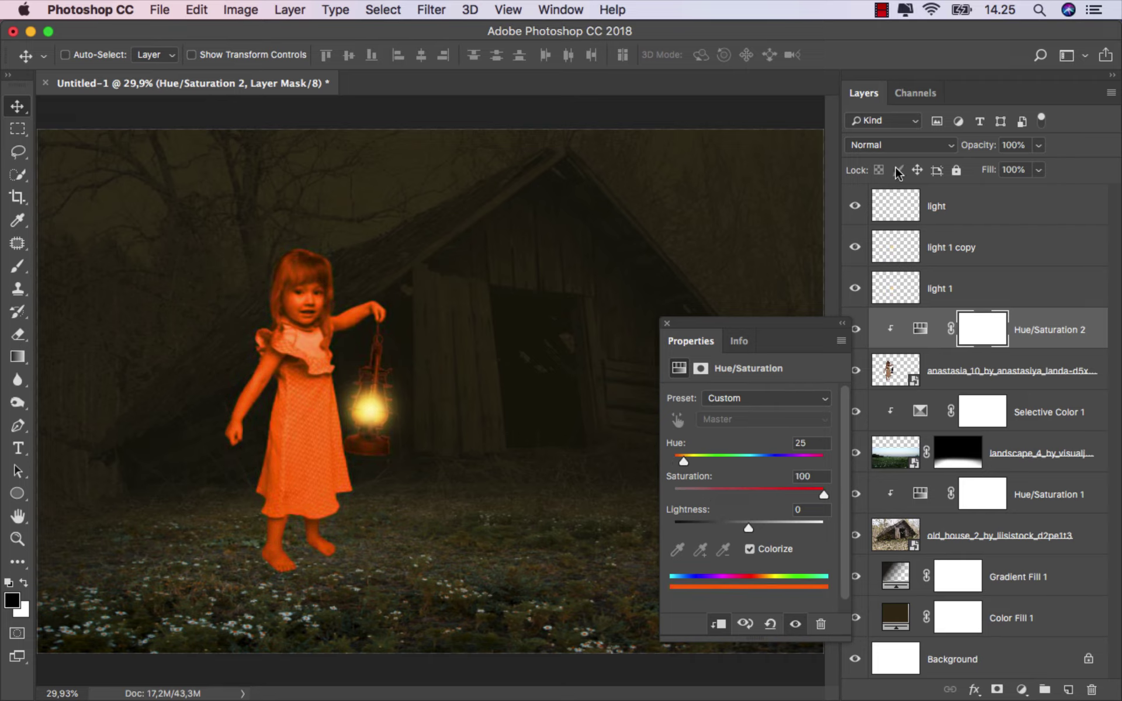
# Set the adjustment to Linear Dodge (Add), compare its visibility, and target its mask
pyautogui.click(898, 145)
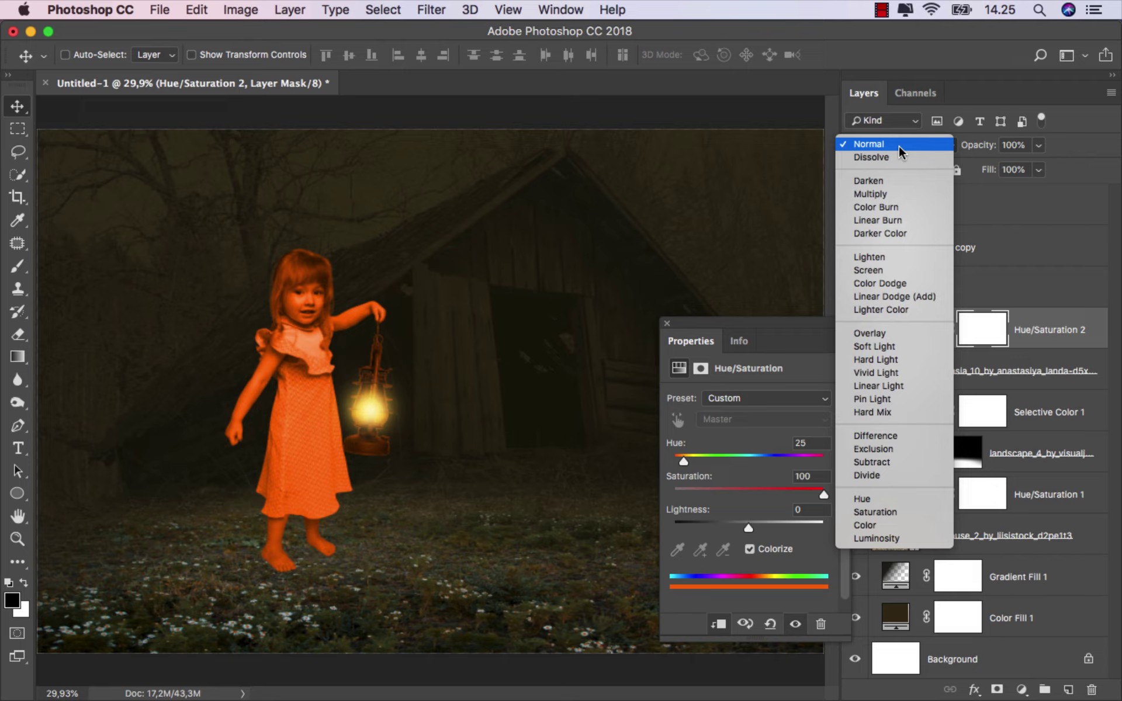
pyautogui.click(912, 295)
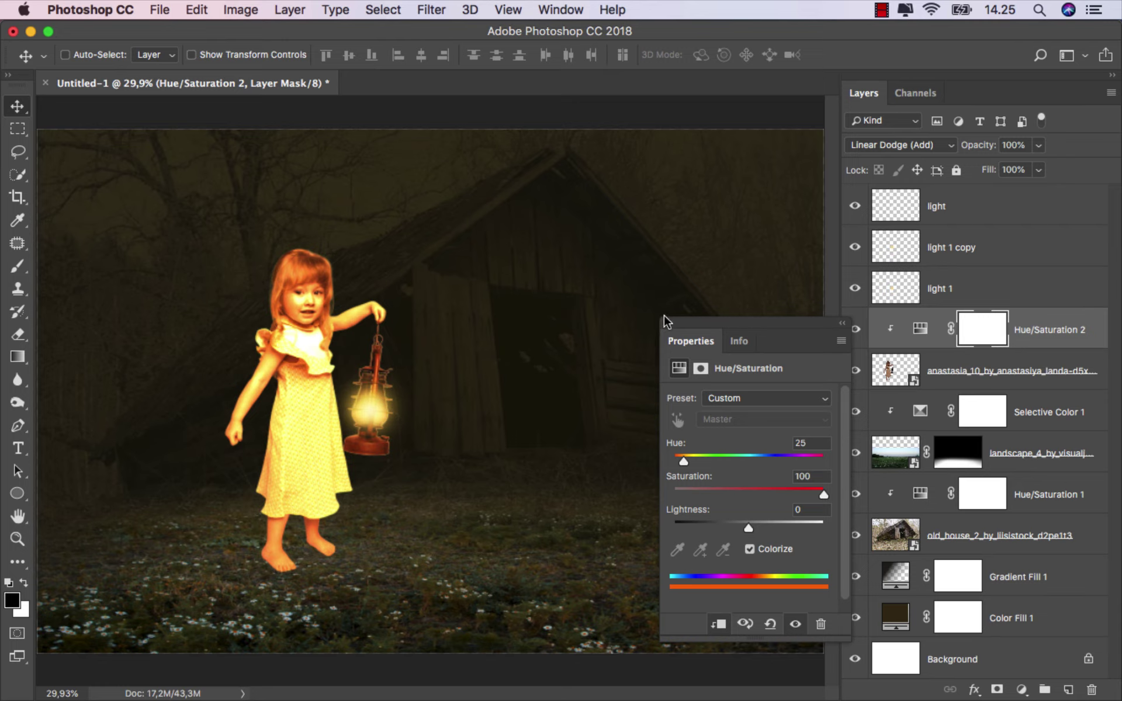
pyautogui.click(731, 332)
pyautogui.click(856, 324)
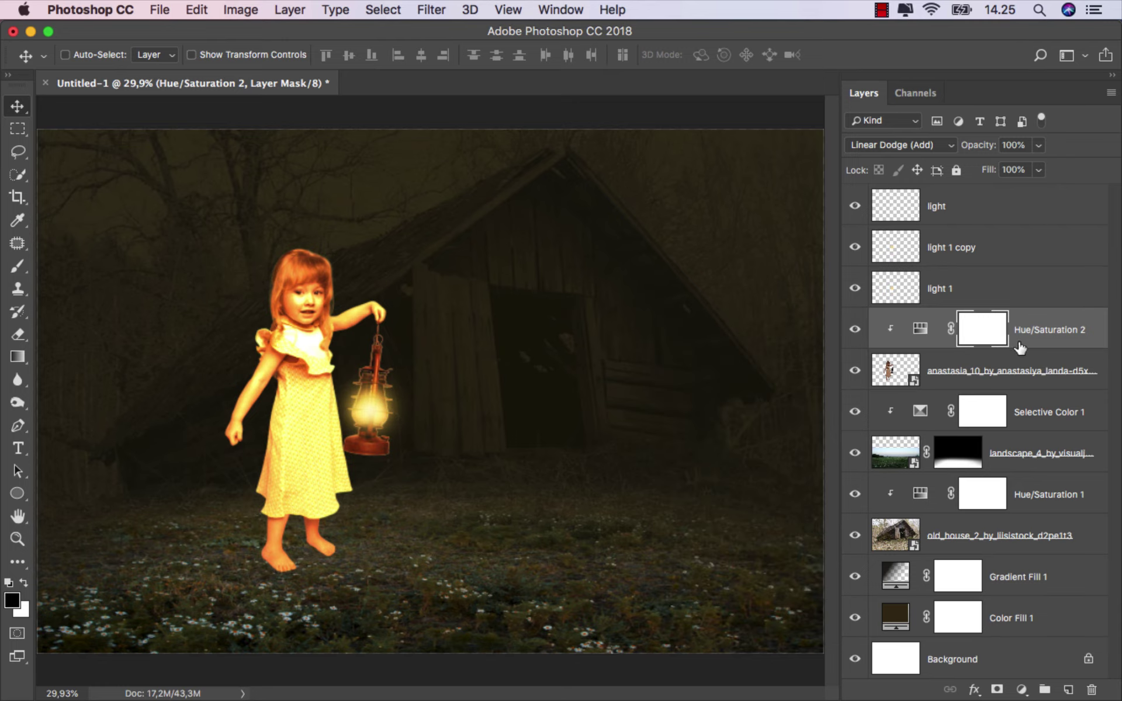
pyautogui.click(1037, 338)
pyautogui.click(983, 335)
# Invert the Hue/Saturation 2 mask and paint the glow back in around the lantern at low opacity
pyautogui.press('super+i')
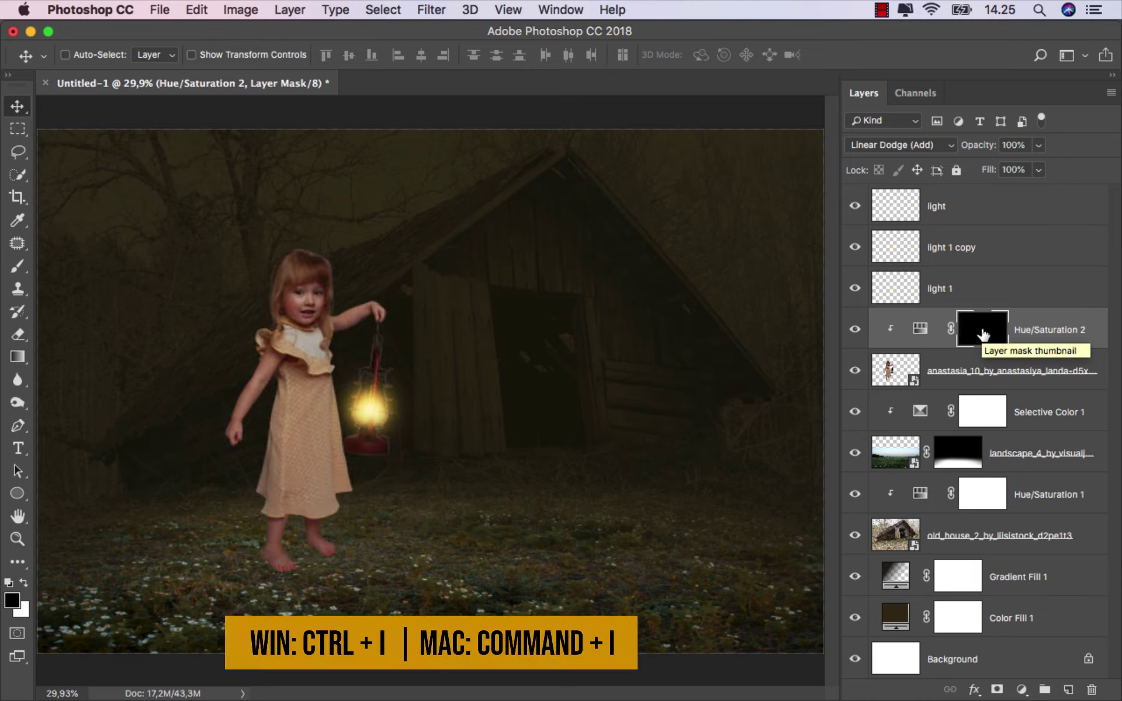
pyautogui.click(16, 267)
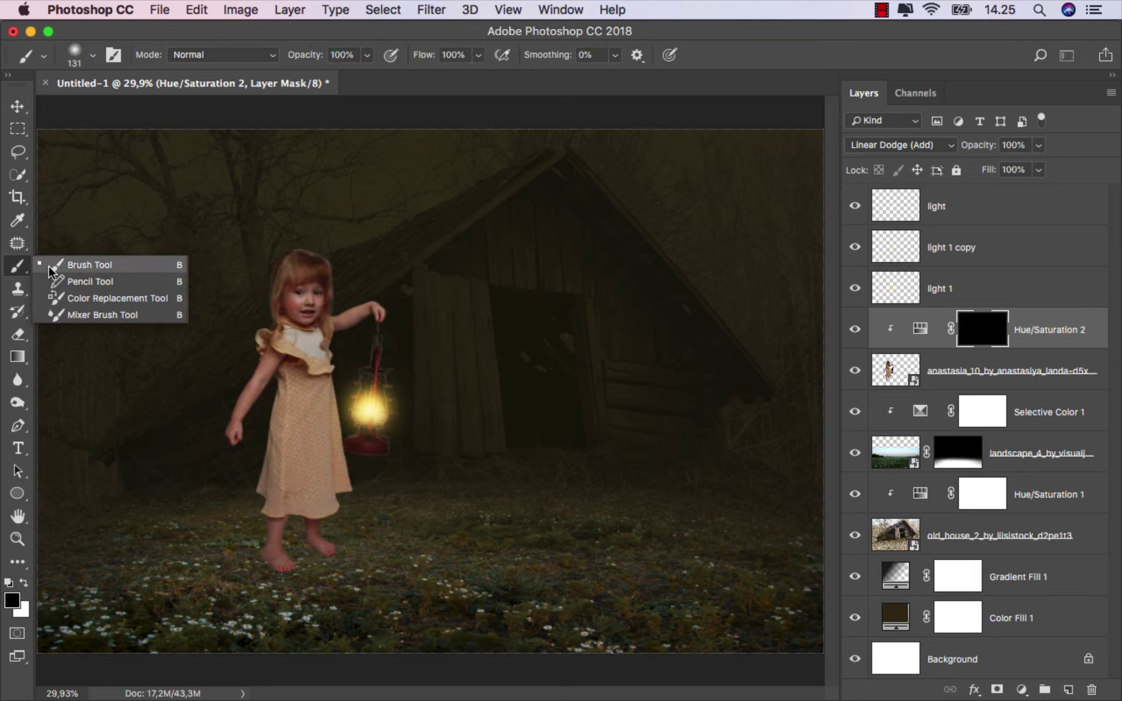
pyautogui.keyDown('alt'); pyautogui.scroll(1, 324, 474); pyautogui.keyUp('alt')
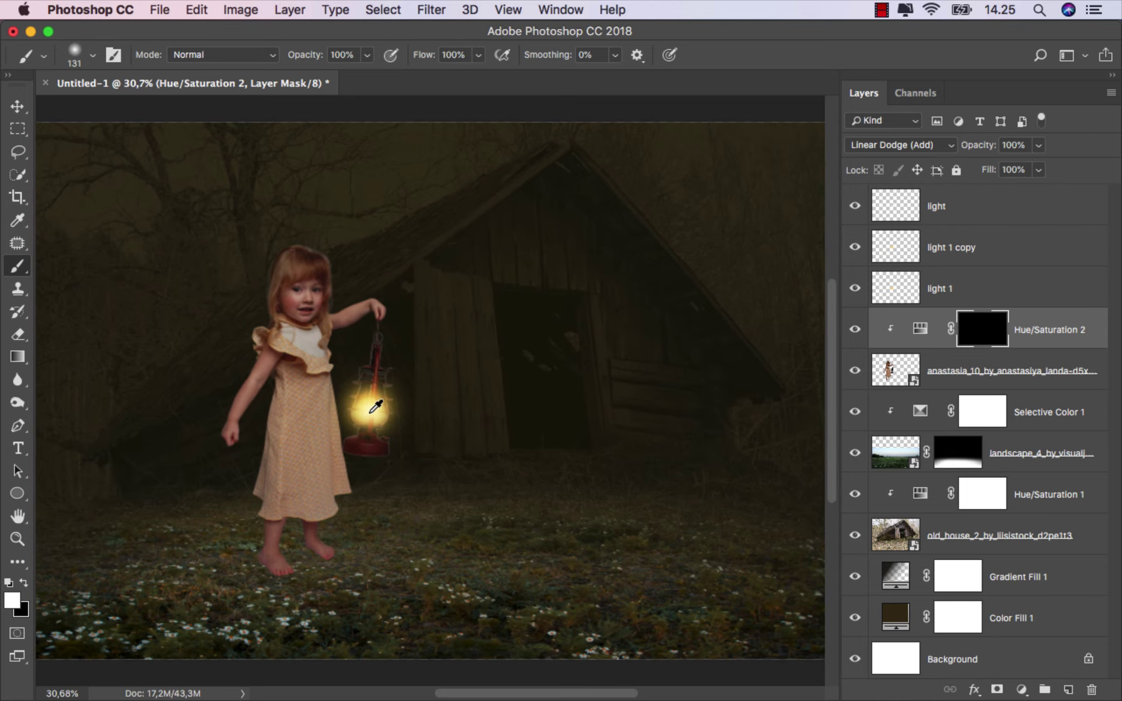
pyautogui.keyDown('alt'); pyautogui.scroll(1, 321, 444); pyautogui.keyUp('alt')
pyautogui.keyDown('alt'); pyautogui.scroll(1, 315, 397); pyautogui.keyUp('alt')
pyautogui.moveTo(312, 385); pyautogui.dragTo(444, 416)
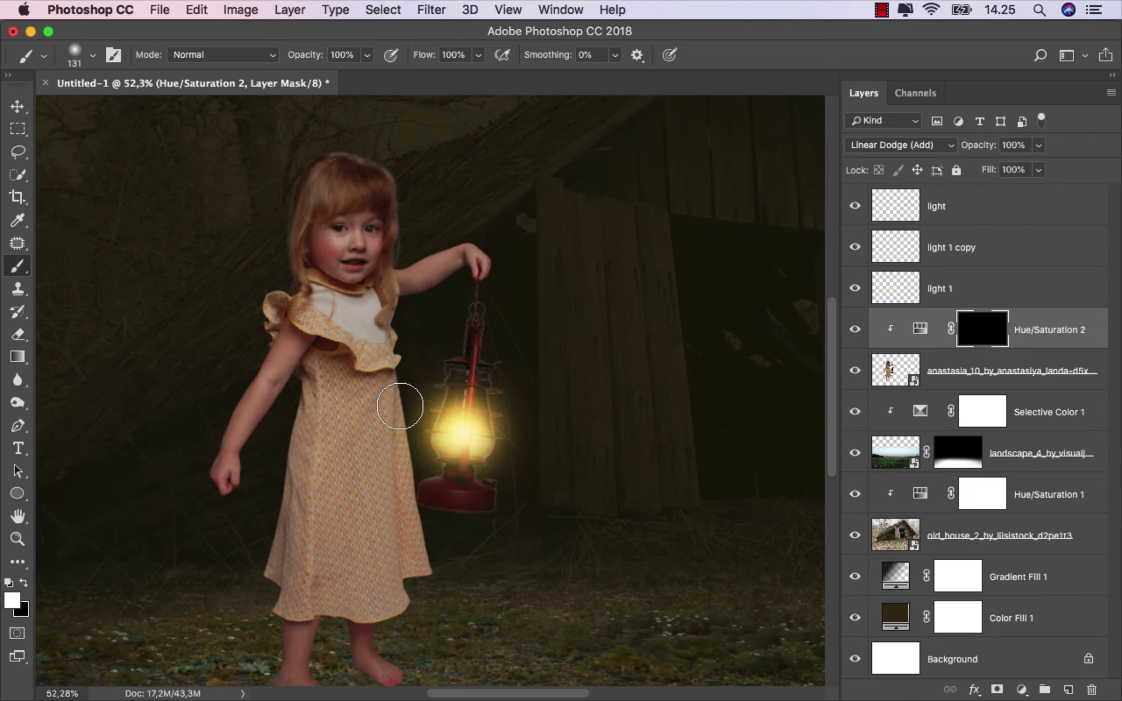
pyautogui.click(366, 55)
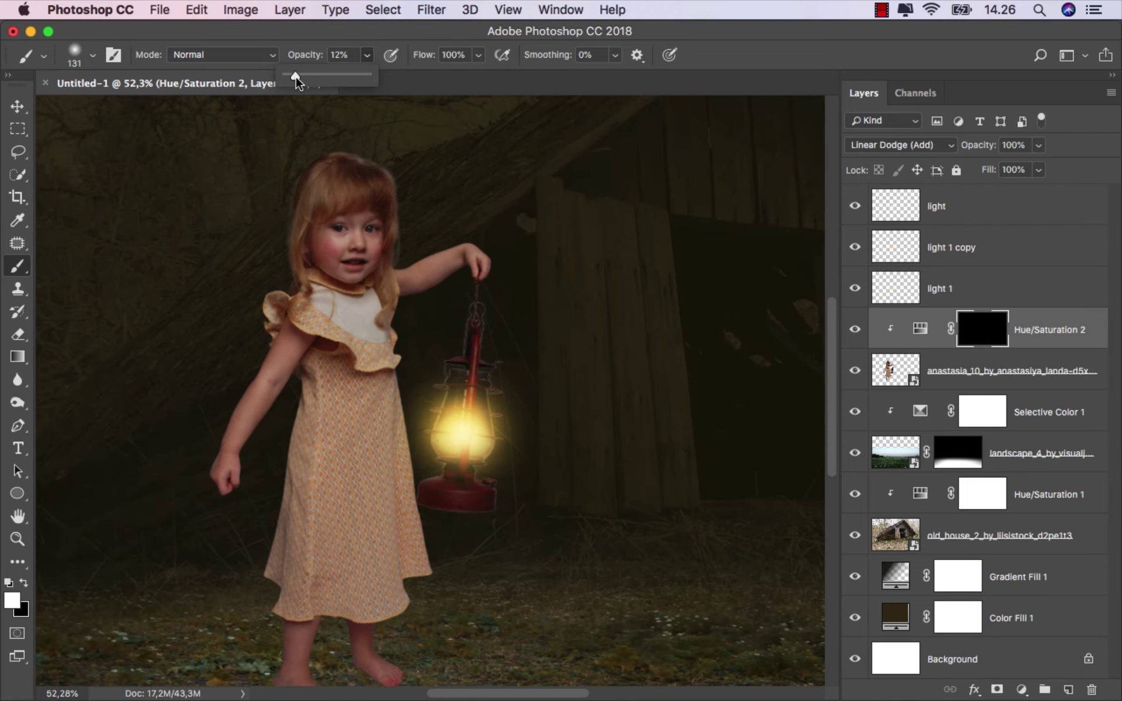
pyautogui.press(']')
pyautogui.press(']')
pyautogui.press(']')
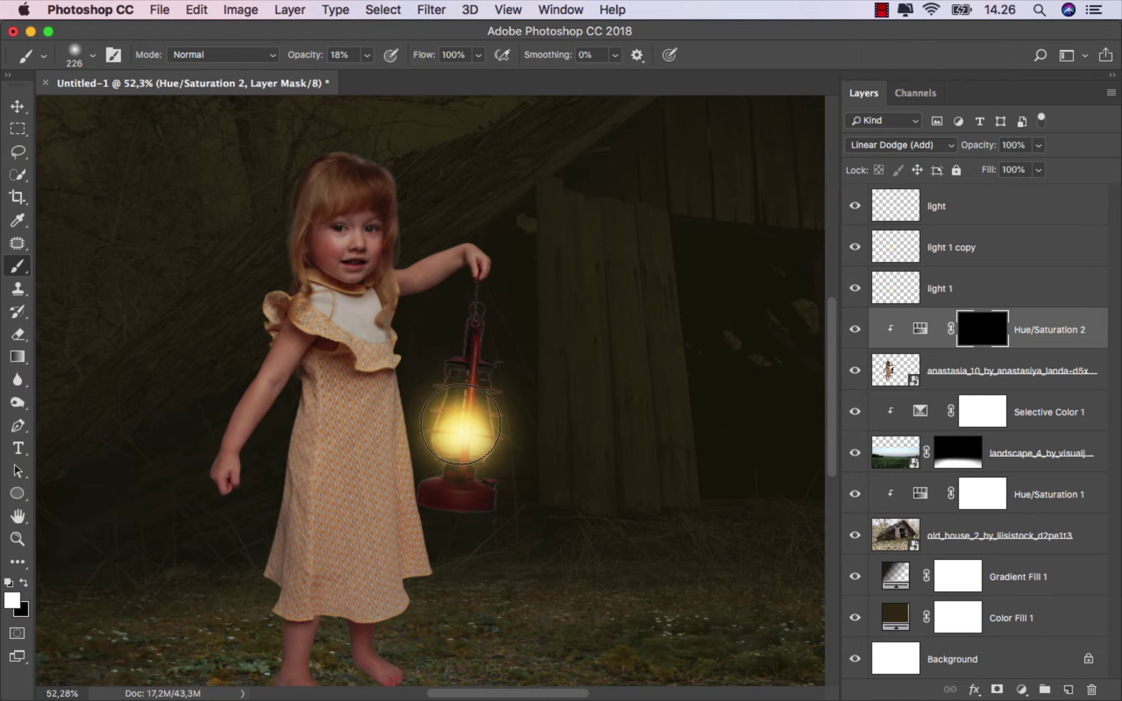
pyautogui.keyDown('alt'); pyautogui.scroll(1, 460, 425); pyautogui.keyUp('alt')
pyautogui.moveTo(460, 425)
pyautogui.mouseDown()
pyautogui.moveTo(464, 363)
pyautogui.moveTo(452, 437)
pyautogui.moveTo(458, 426)
pyautogui.moveTo(458, 439)
pyautogui.moveTo(473, 438)
pyautogui.moveTo(450, 457)
pyautogui.mouseUp()
# Paint warm light onto the girl's fingertips with a 92 px soft brush
pyautogui.keyDown('alt'); pyautogui.scroll(5, 465, 275); pyautogui.keyUp('alt')
pyautogui.keyDown('alt'); pyautogui.scroll(5, 464, 274); pyautogui.keyUp('alt')
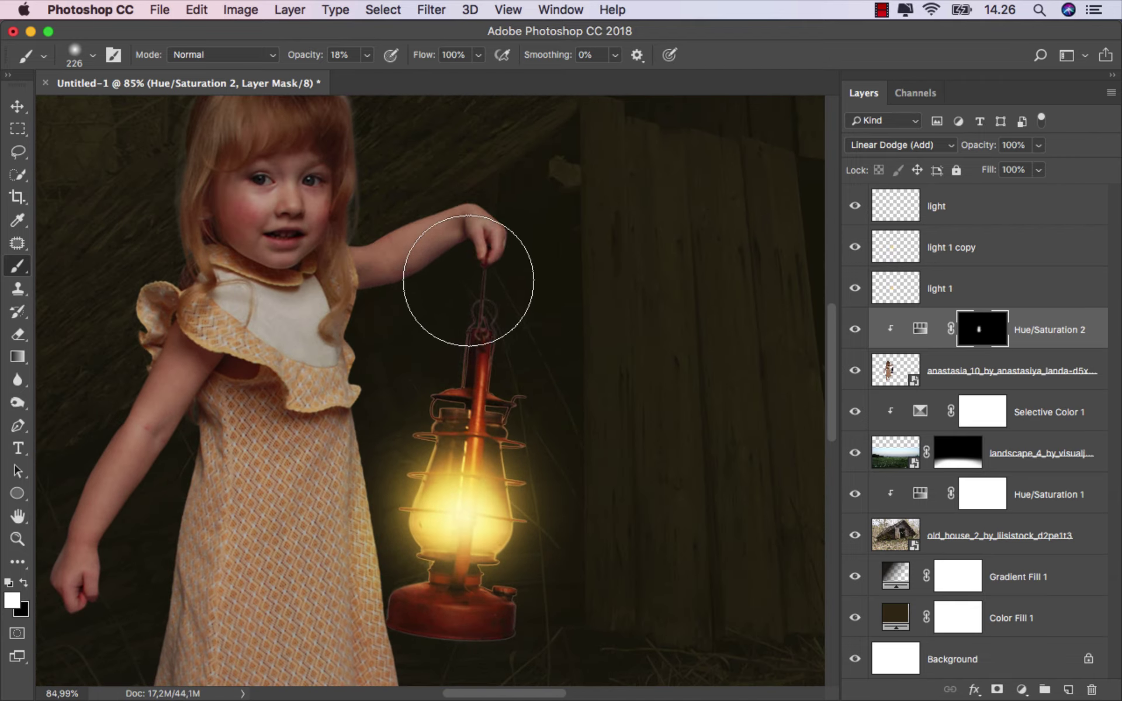
pyautogui.keyDown('ctrl'); pyautogui.keyDown('alt'); pyautogui.moveTo(467, 280); pyautogui.dragTo(417, 278); pyautogui.keyUp('alt'); pyautogui.keyUp('ctrl')
pyautogui.keyDown('alt'); pyautogui.scroll(3, 447, 275); pyautogui.keyUp('alt')
pyautogui.scroll(1, 514, 351)
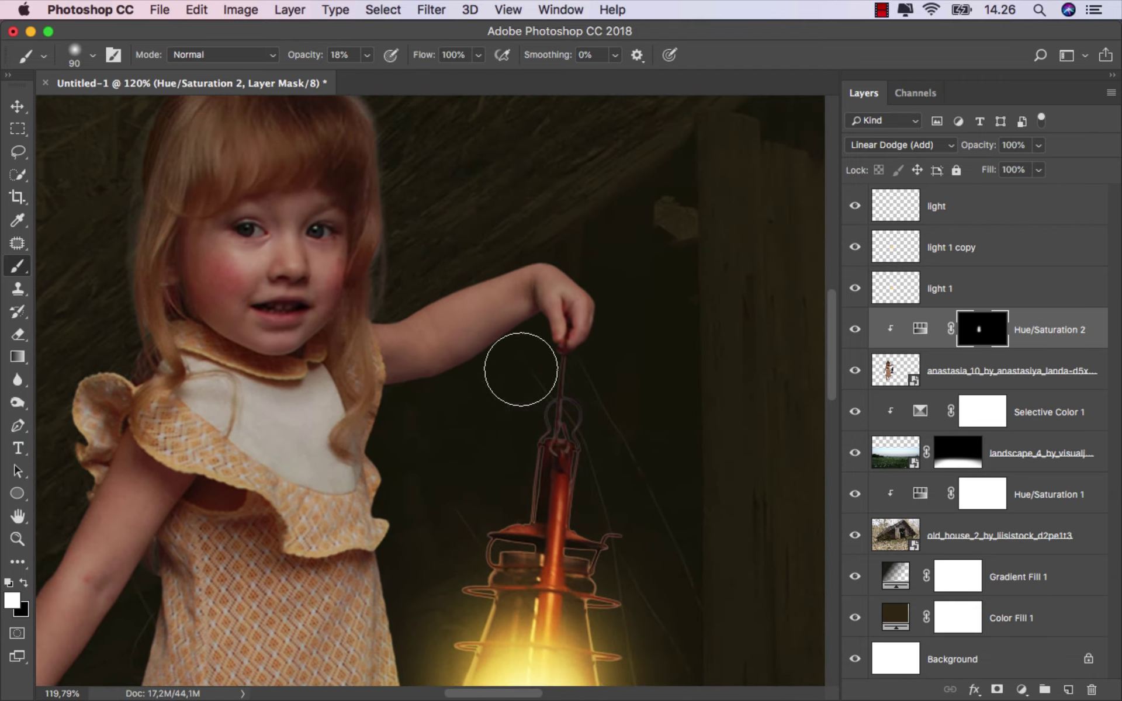
pyautogui.moveTo(561, 358)
pyautogui.mouseDown()
pyautogui.moveTo(602, 326)
pyautogui.moveTo(528, 350)
pyautogui.moveTo(529, 324)
pyautogui.moveTo(499, 351)
pyautogui.moveTo(409, 388)
pyautogui.moveTo(524, 321)
pyautogui.moveTo(531, 343)
pyautogui.moveTo(595, 348)
pyautogui.mouseUp()
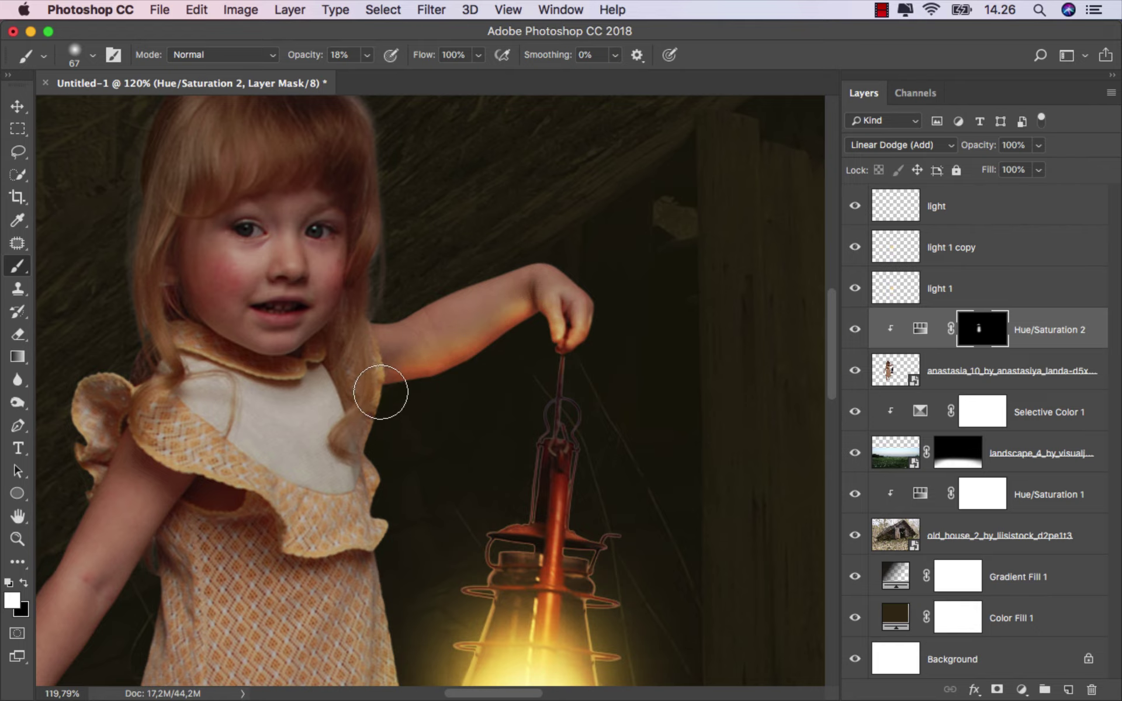
# Enlarge the mask brush through 110 and 133 px to about 204 px
pyautogui.scroll(-2, 382, 380)
pyautogui.moveTo(339, 275); pyautogui.dragTo(356, 275)
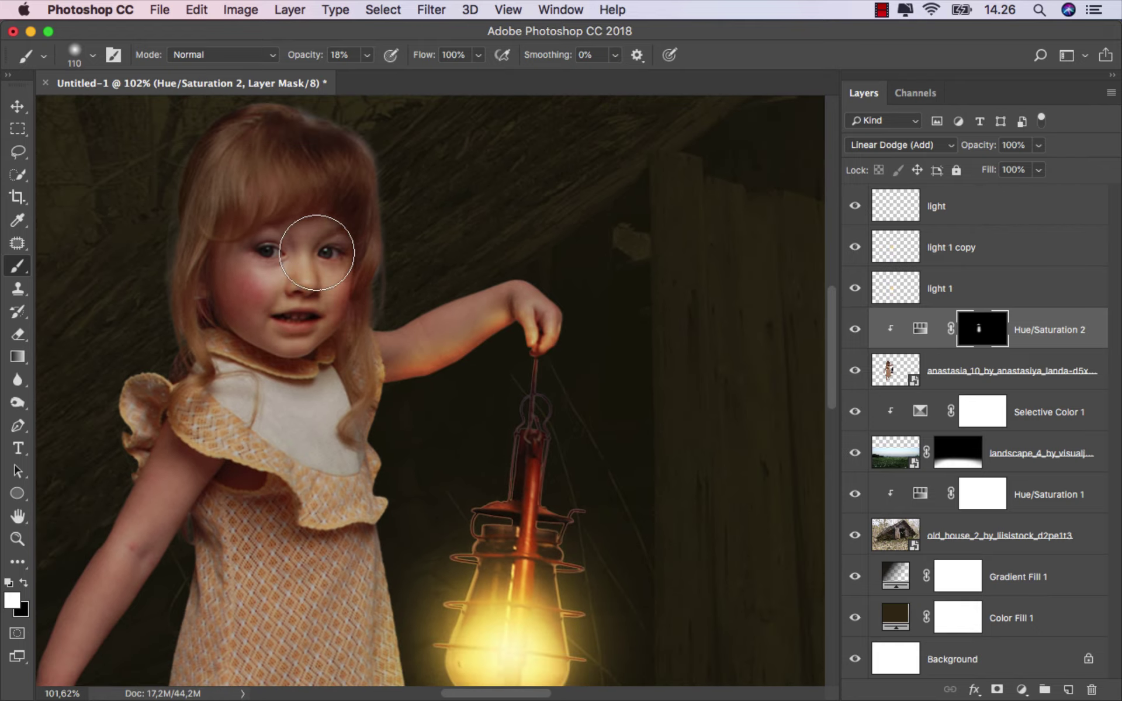
pyautogui.scroll(-1, 296, 338)
pyautogui.moveTo(337, 419); pyautogui.dragTo(344, 419)
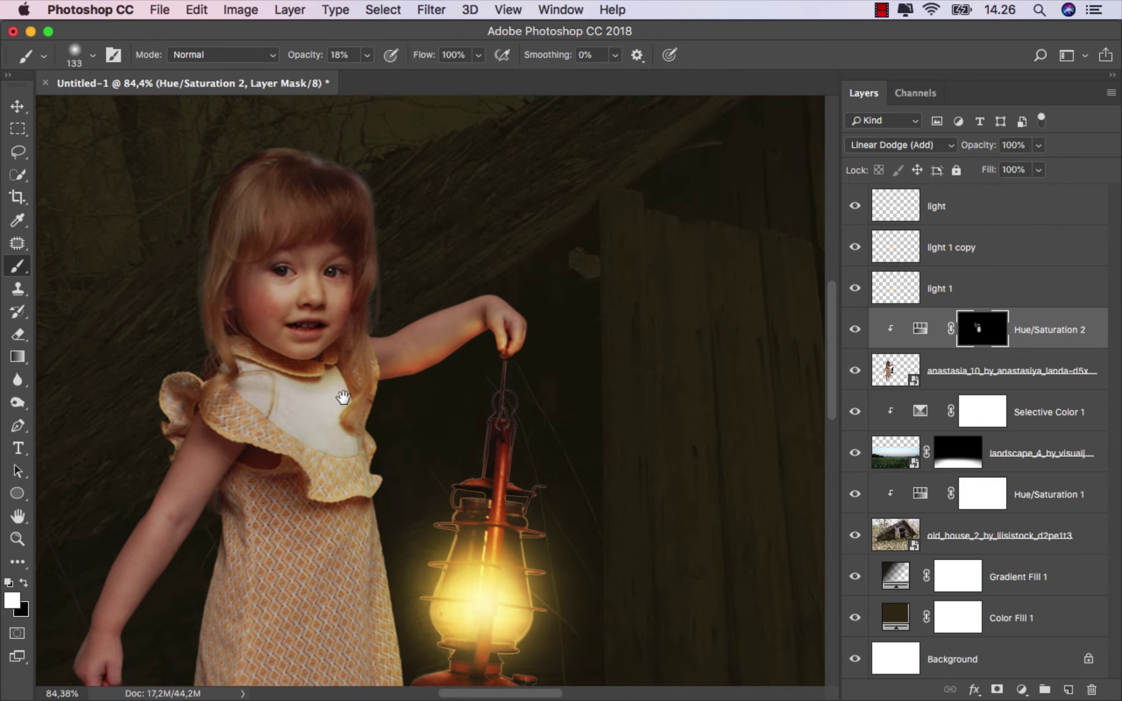
pyautogui.scroll(-5, 341, 392)
pyautogui.scroll(-3, 337, 291)
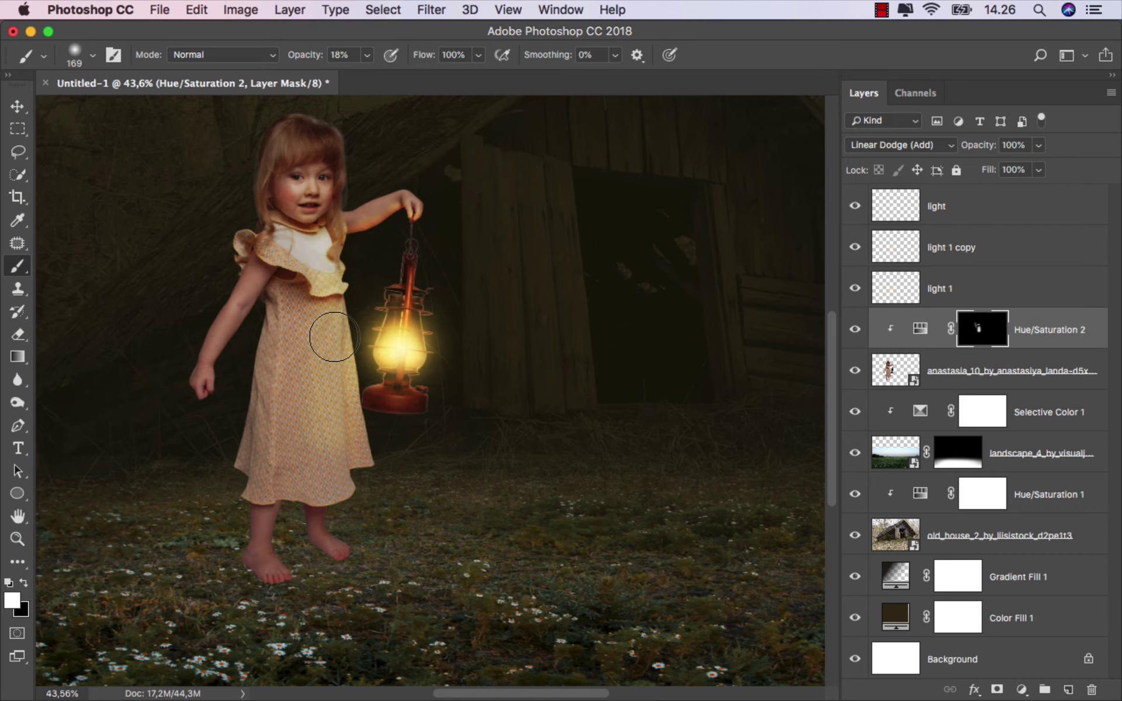
pyautogui.scroll(1, 375, 338)
pyautogui.moveTo(339, 313); pyautogui.dragTo(359, 313)
# At 10% opacity, warm the dress side facing the lantern down toward the hem
pyautogui.press('1')
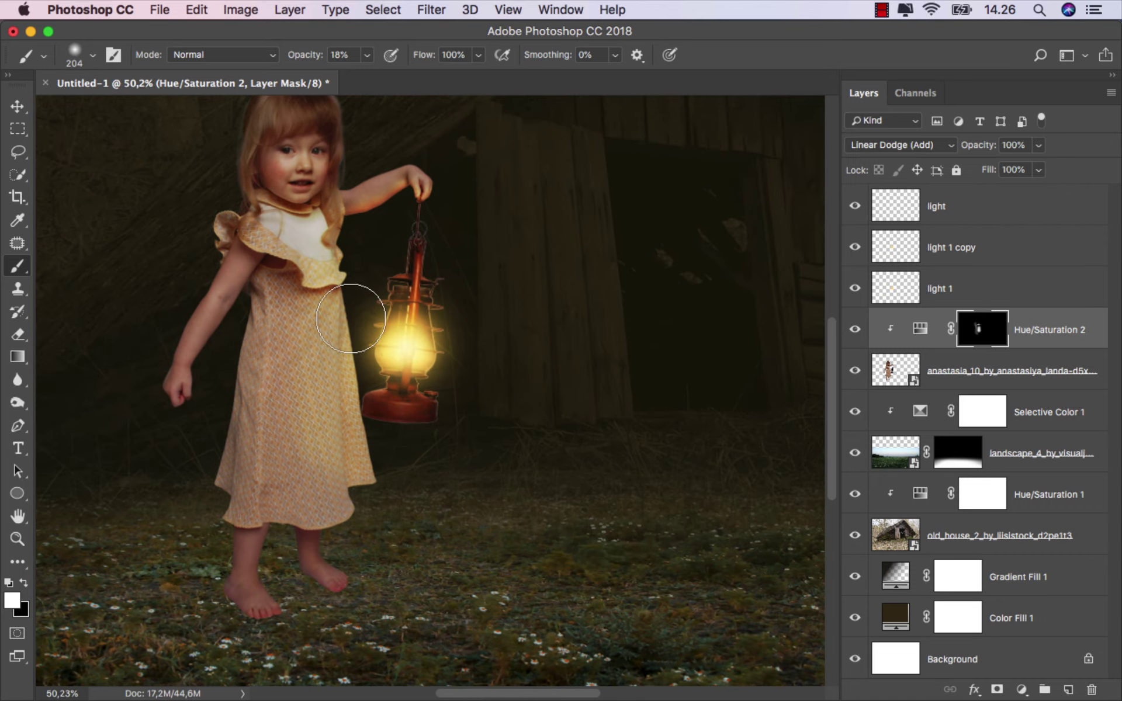
pyautogui.moveTo(322, 270)
pyautogui.mouseDown()
pyautogui.moveTo(302, 350)
pyautogui.moveTo(347, 499)
pyautogui.mouseUp()
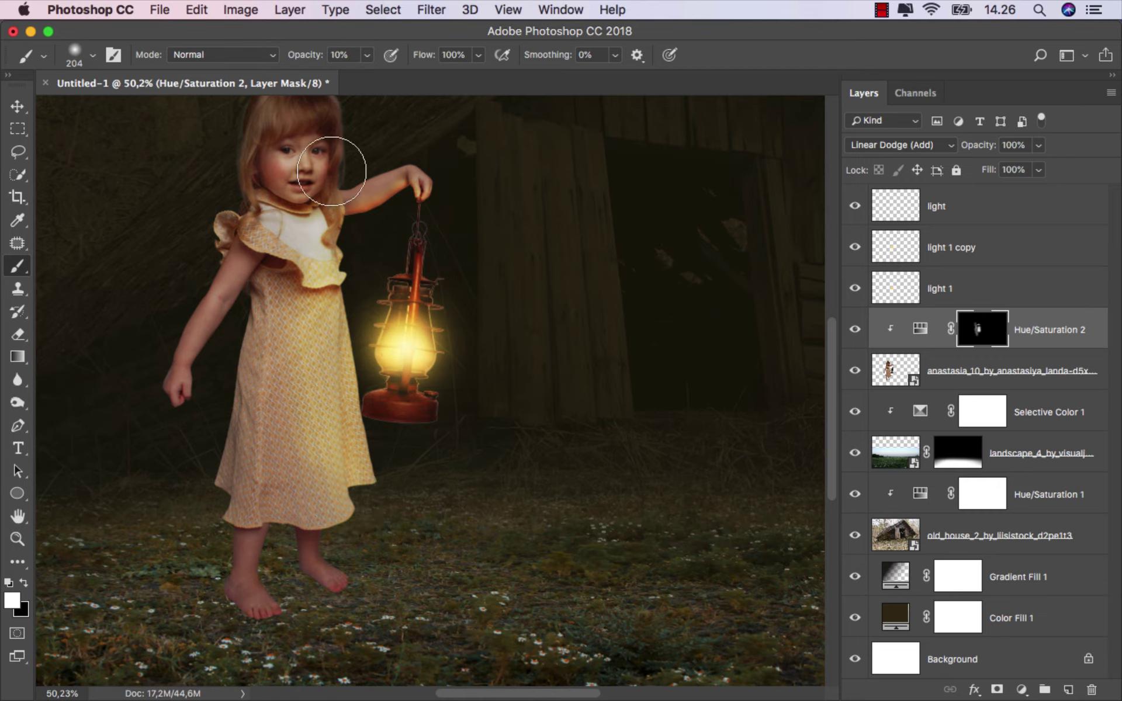
pyautogui.moveTo(303, 327)
pyautogui.mouseDown()
pyautogui.moveTo(303, 450)
pyautogui.moveTo(335, 488)
pyautogui.moveTo(358, 413)
pyautogui.moveTo(314, 276)
pyautogui.mouseUp()
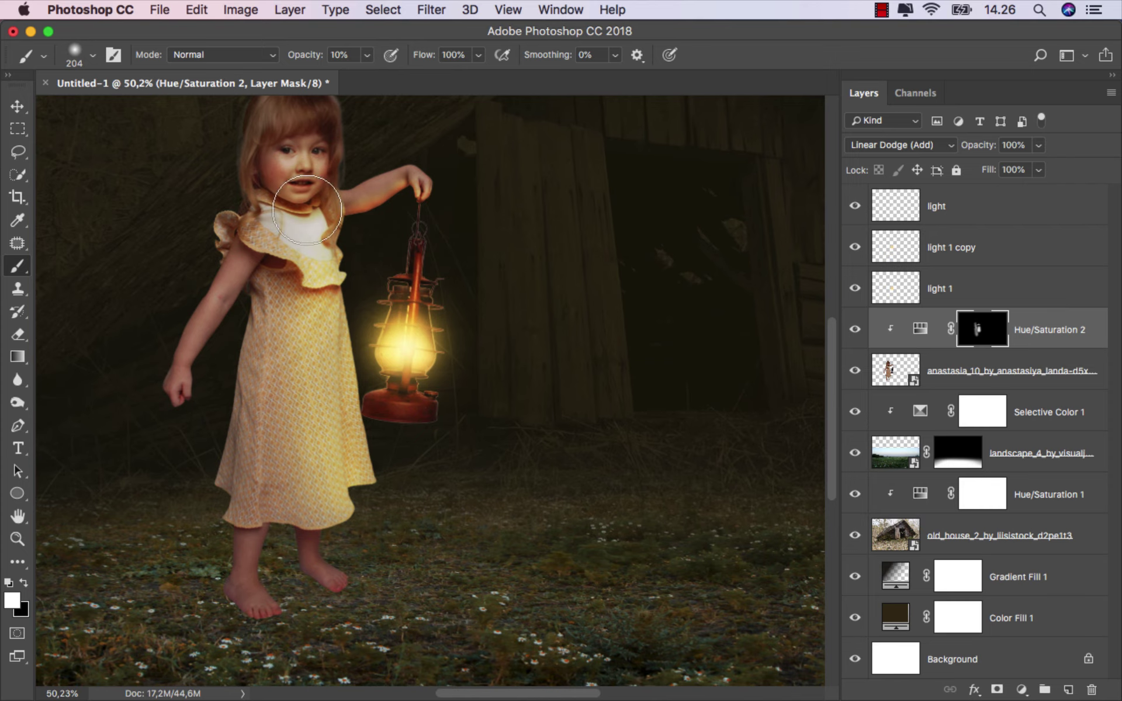
pyautogui.scroll(1, 345, 292)
pyautogui.scroll(3, 345, 292)
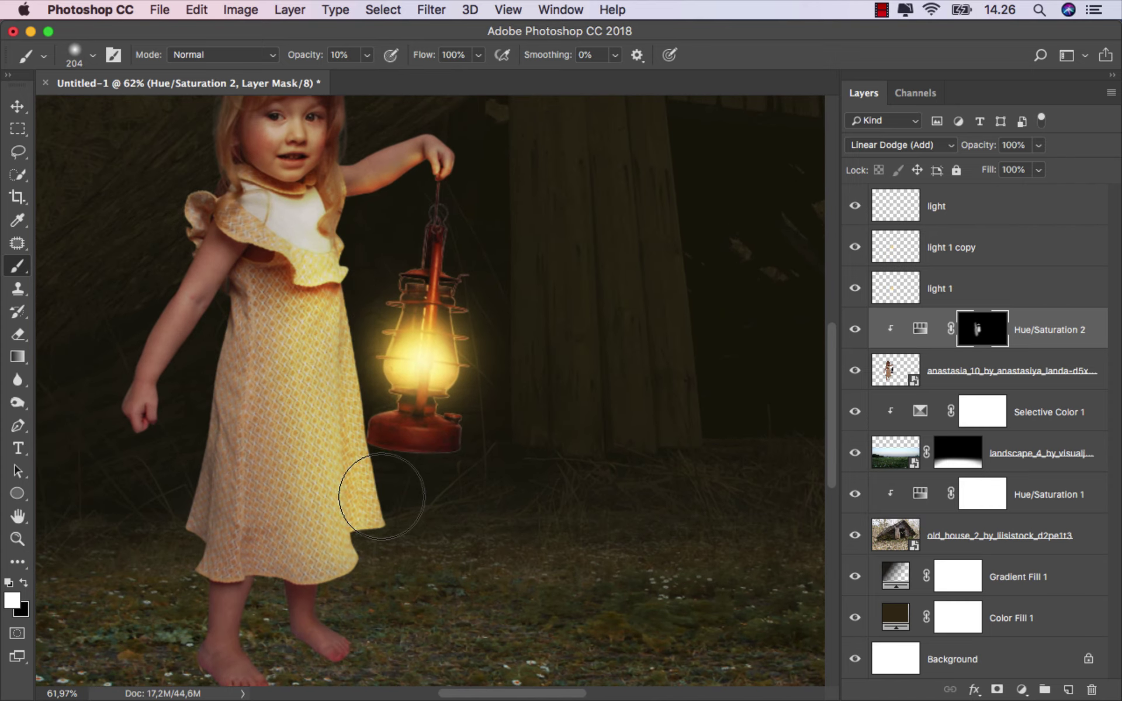
pyautogui.scroll(-3, 374, 467)
# With a 63 px brush, paint a subtle warm tone along the girl's arm
pyautogui.press('[')
pyautogui.press('[')
pyautogui.press('[')
pyautogui.scroll(4, 230, 576)
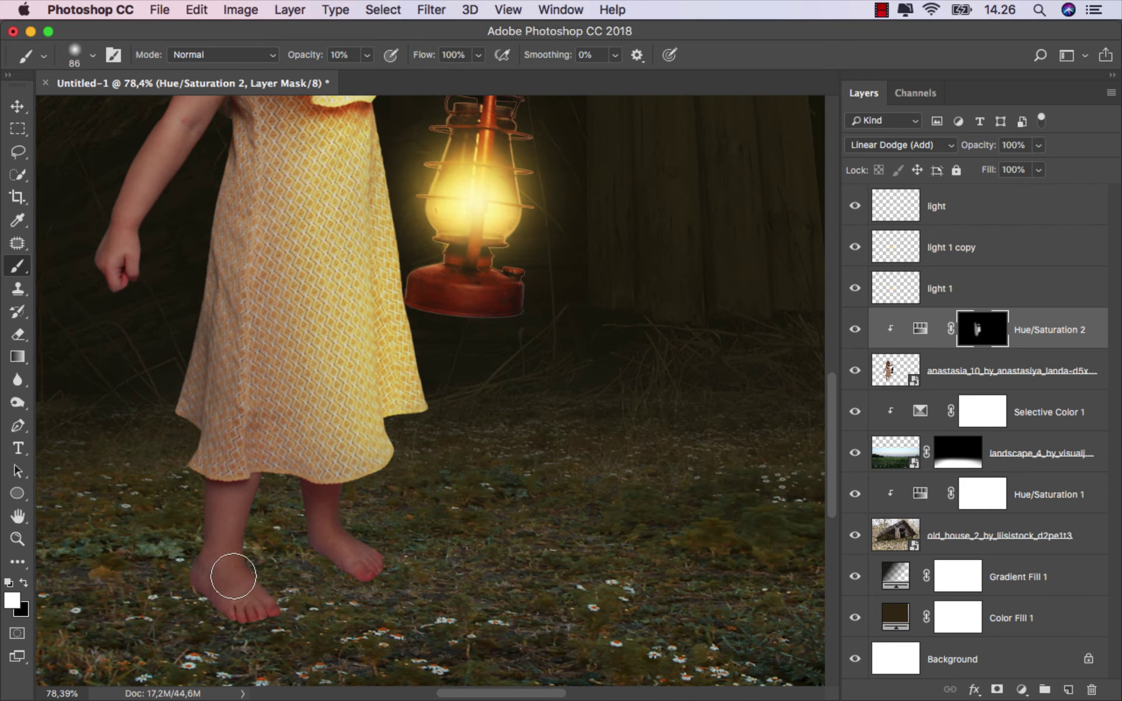
pyautogui.moveTo(357, 548); pyautogui.dragTo(351, 548)
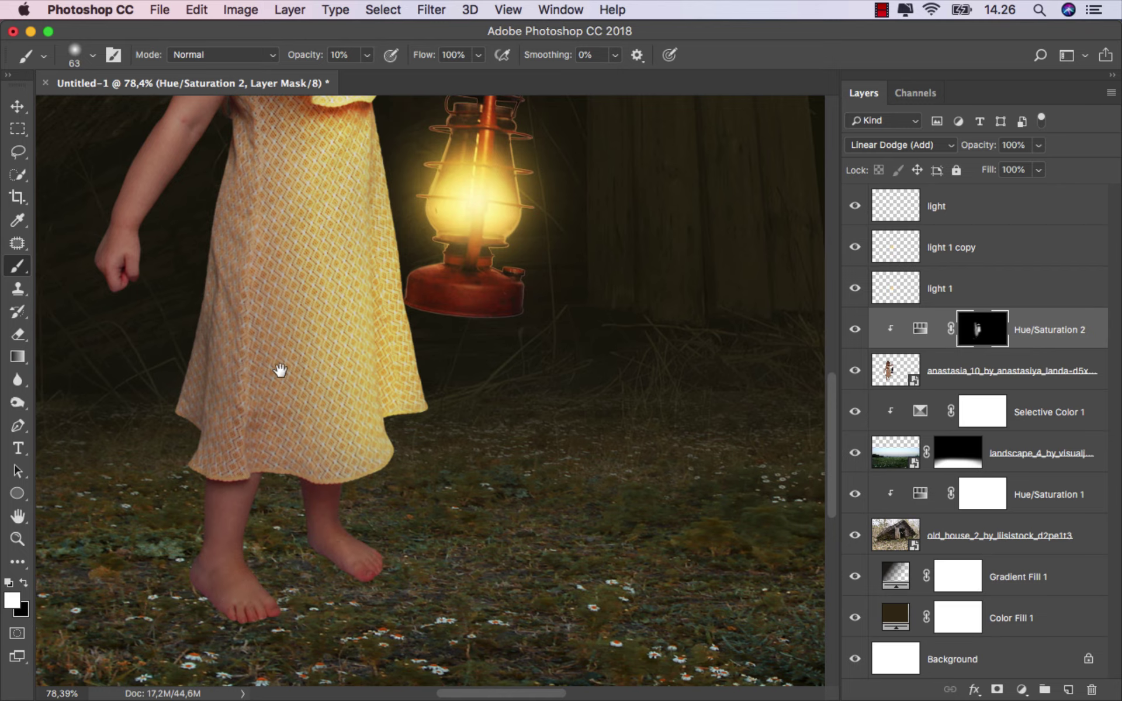
pyautogui.moveTo(280, 370); pyautogui.dragTo(333, 528)
pyautogui.moveTo(316, 290); pyautogui.dragTo(304, 292)
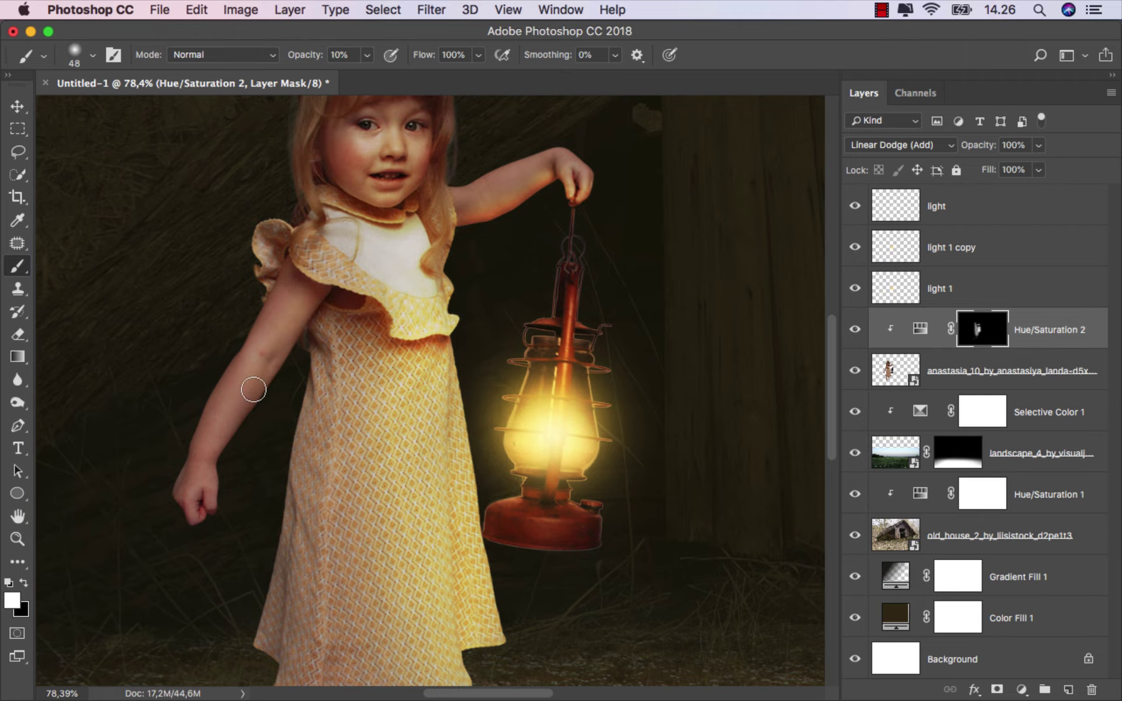
pyautogui.moveTo(253, 390)
pyautogui.mouseDown()
pyautogui.moveTo(213, 451)
pyautogui.moveTo(203, 523)
pyautogui.mouseUp()
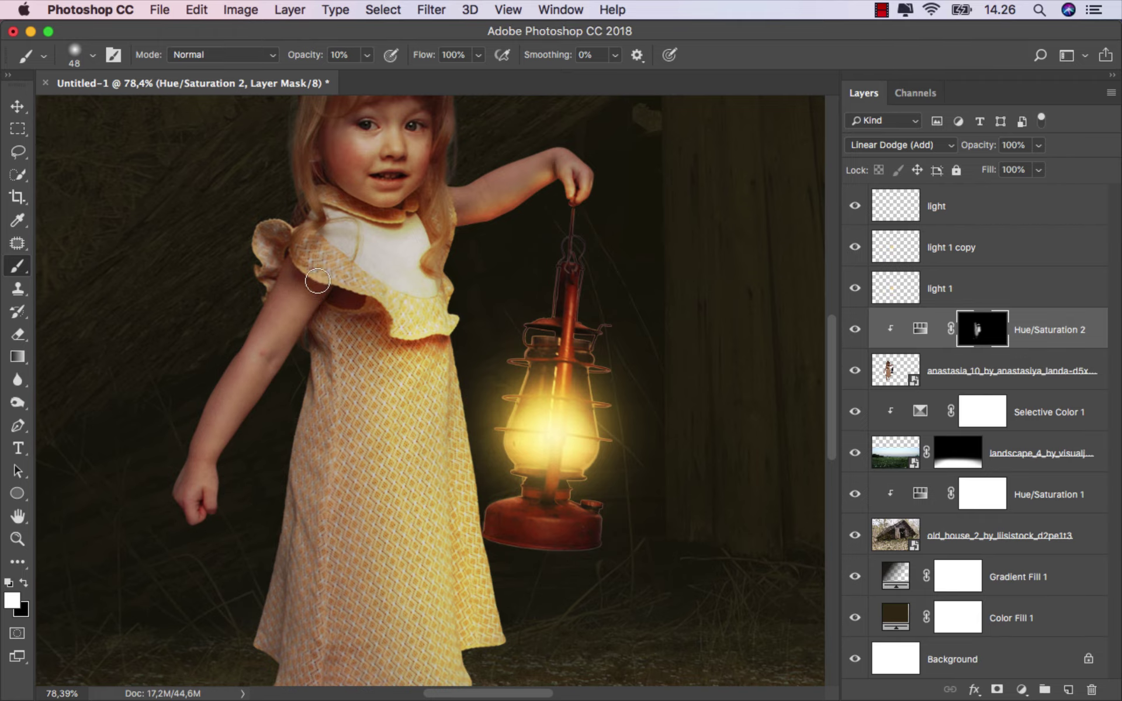
pyautogui.moveTo(317, 281); pyautogui.dragTo(218, 478)
# Paint glow down the front of the dress, then zoom out to view the whole figure
pyautogui.scroll(-2, 290, 365)
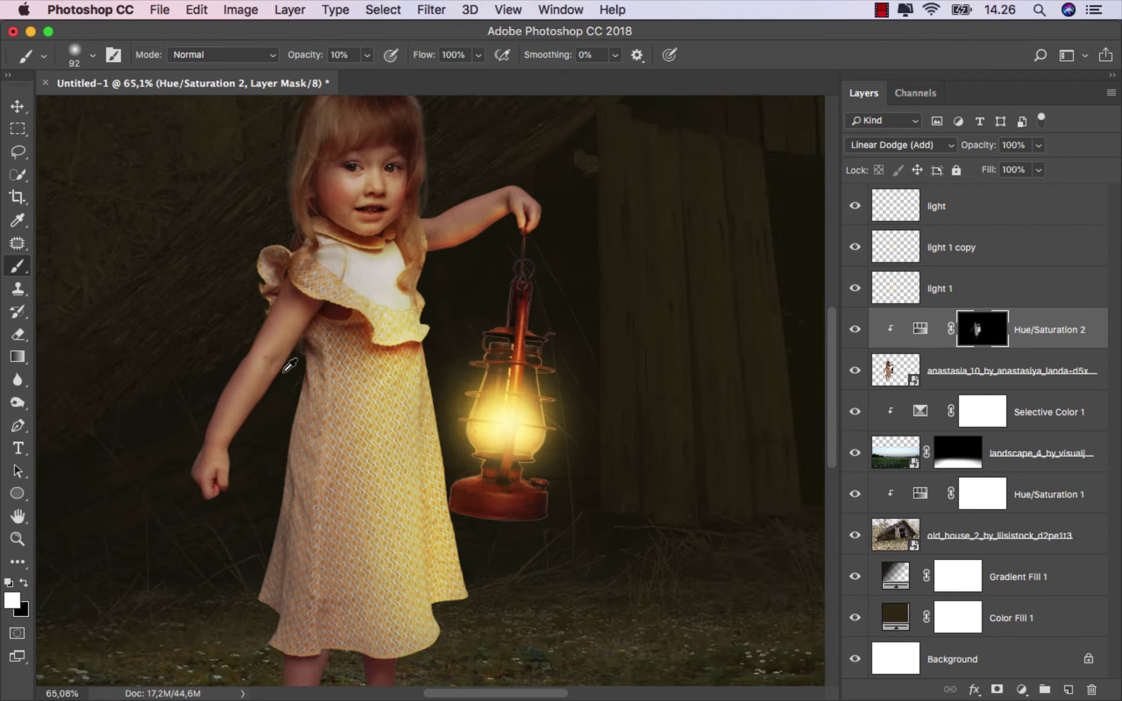
pyautogui.scroll(-2, 290, 365)
pyautogui.moveTo(362, 351)
pyautogui.mouseDown()
pyautogui.moveTo(388, 351)
pyautogui.moveTo(343, 426)
pyautogui.moveTo(333, 512)
pyautogui.mouseUp()
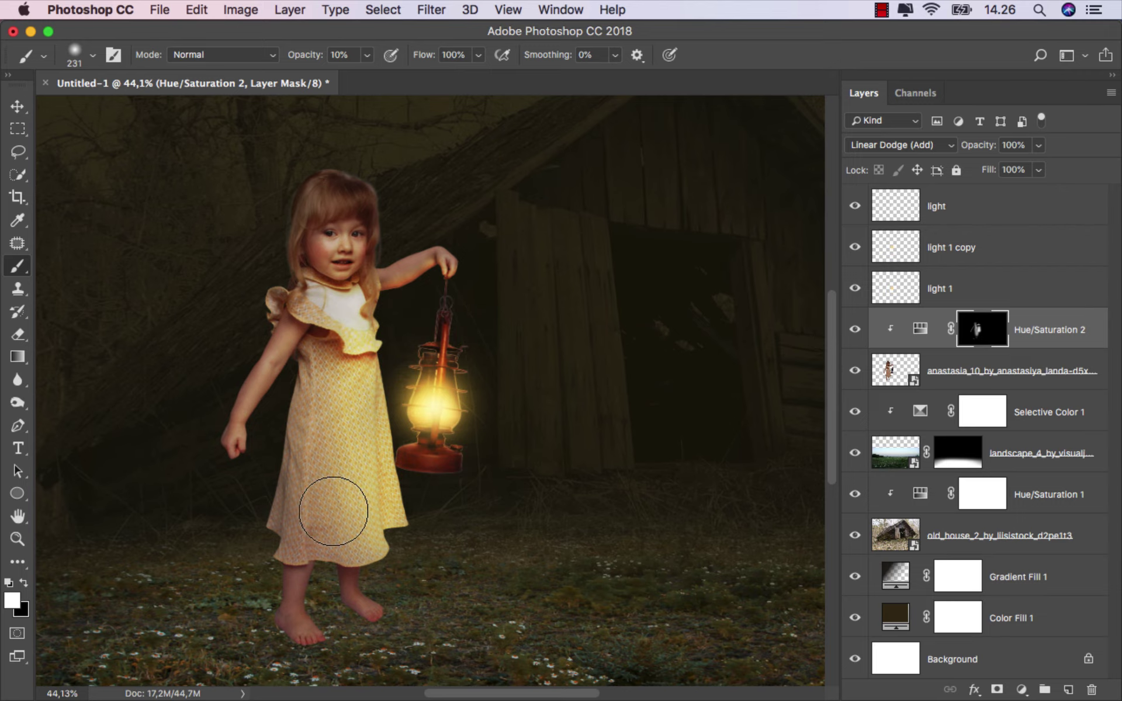
pyautogui.scroll(1, 426, 380)
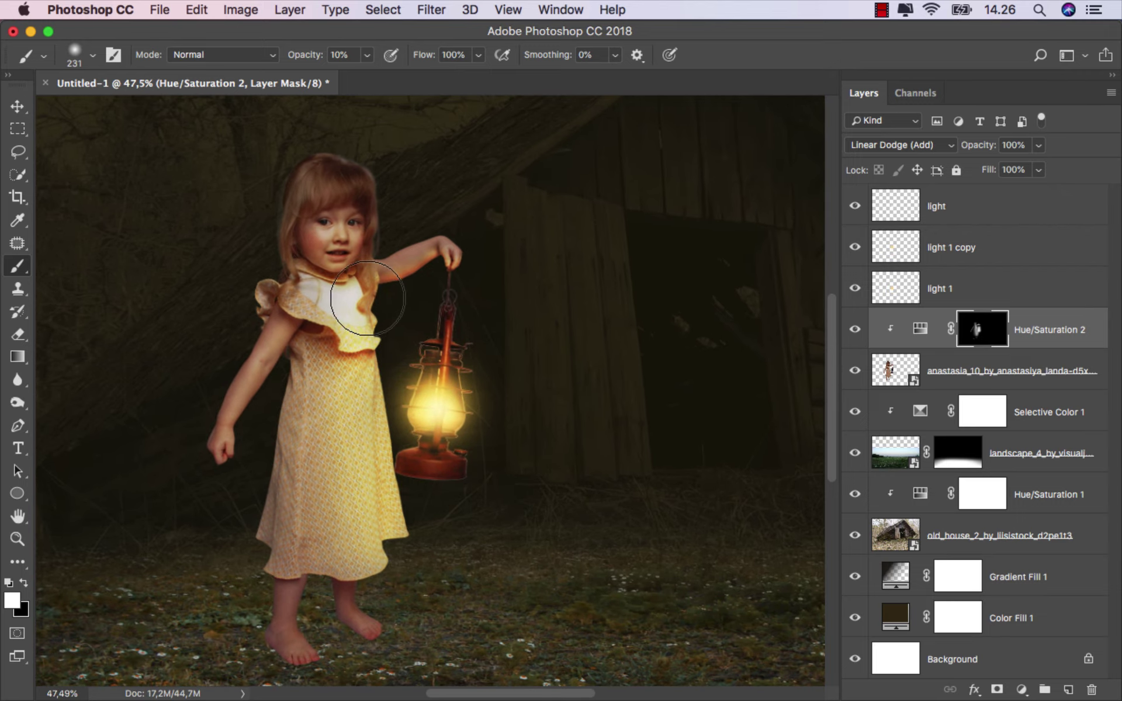
pyautogui.scroll(1, 400, 288)
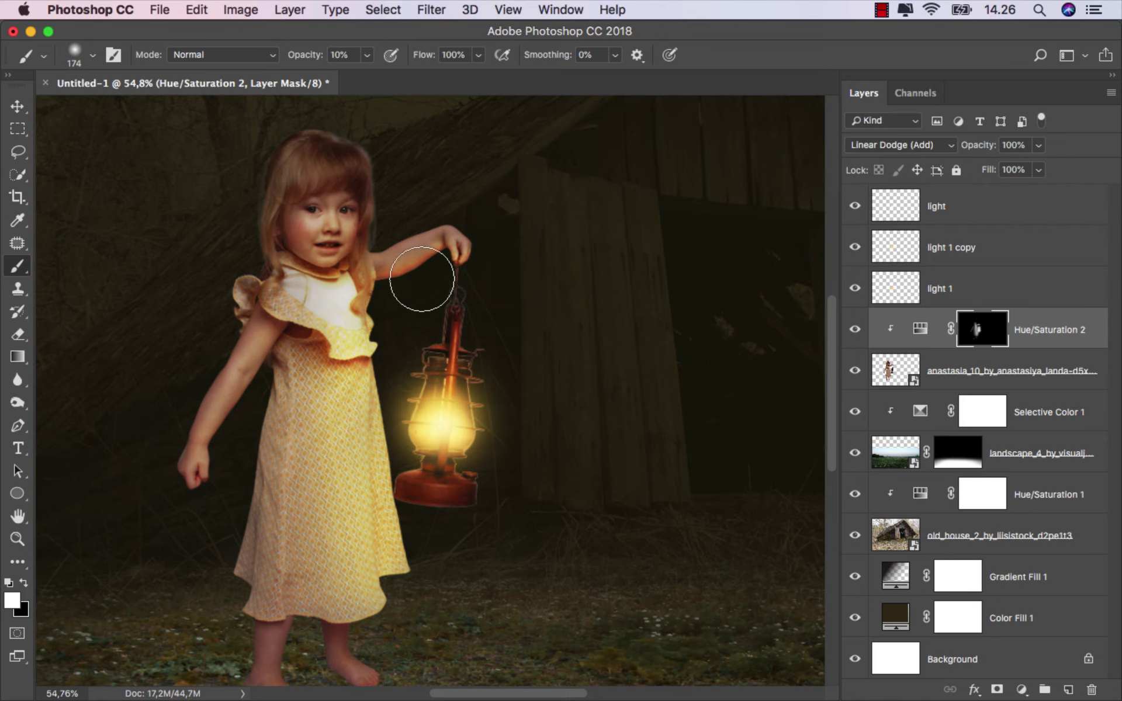
pyautogui.scroll(1, 491, 360)
pyautogui.scroll(2, 491, 359)
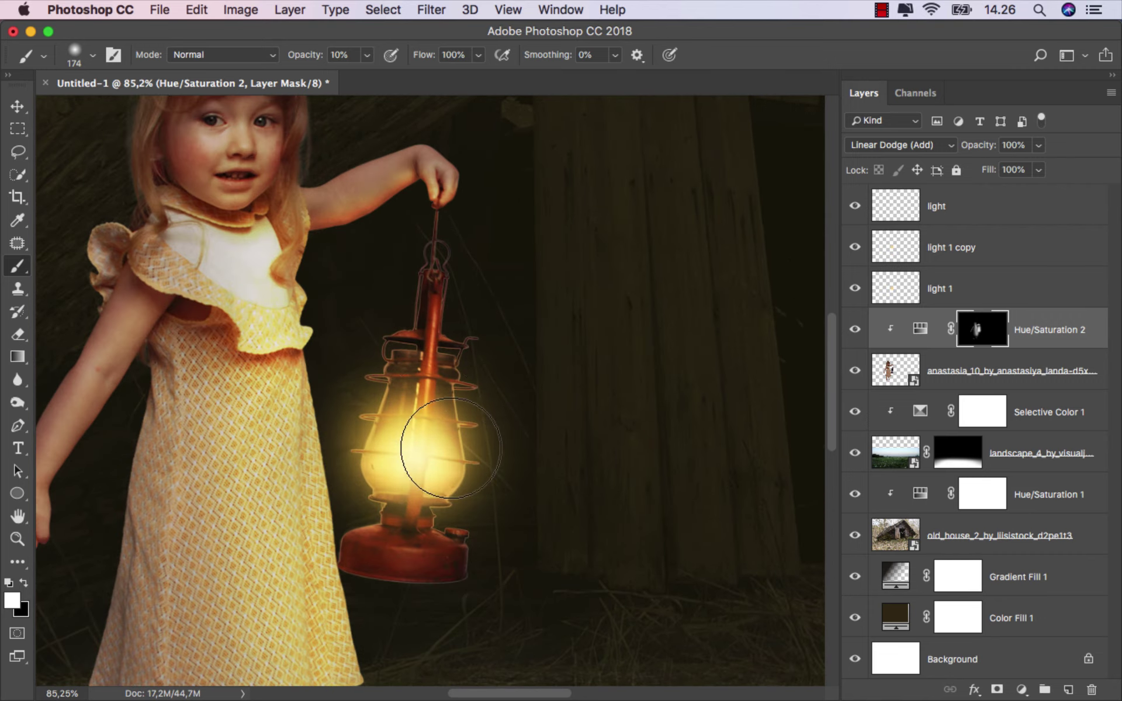
pyautogui.scroll(-1, 444, 397)
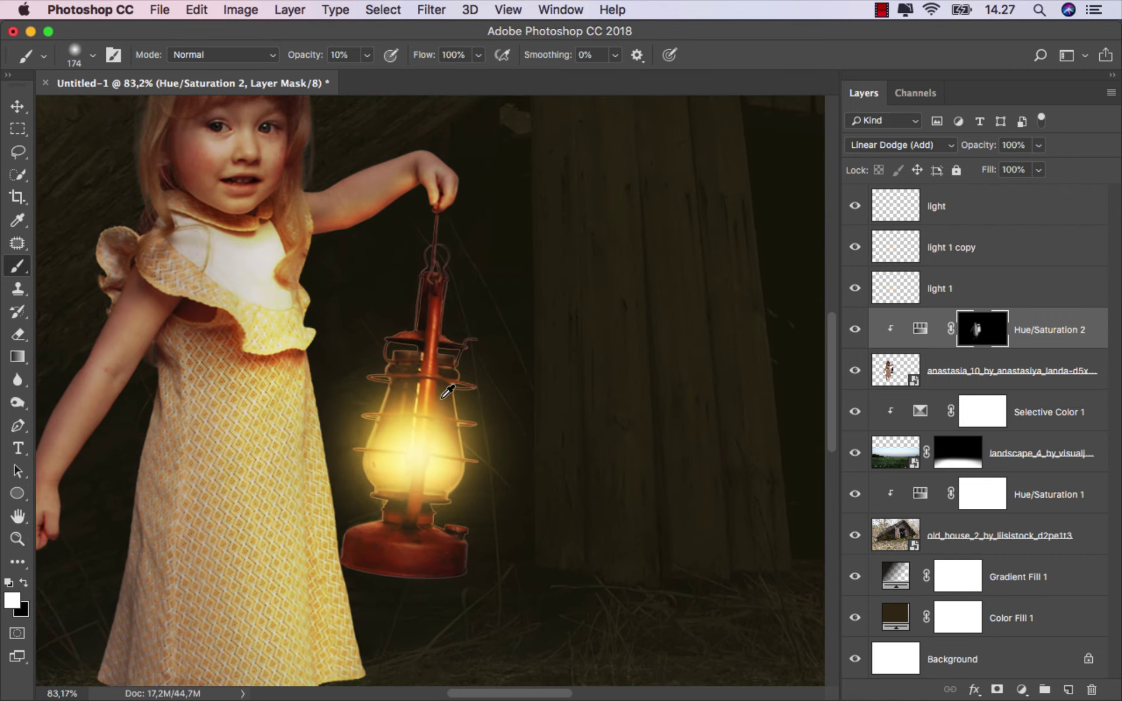
pyautogui.scroll(-1, 444, 396)
pyautogui.scroll(-3, 444, 396)
pyautogui.scroll(-1, 442, 397)
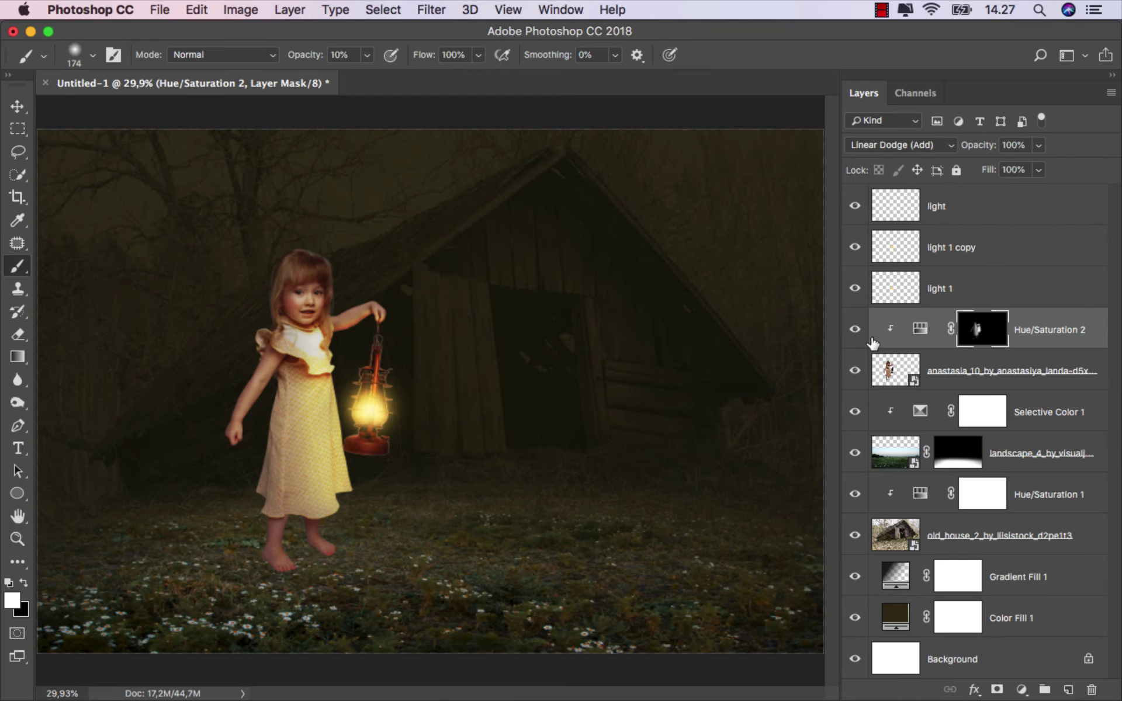
# Toggle Hue/Saturation 2 visibility to compare the girl lit and unlit
pyautogui.click(855, 329)
pyautogui.press('v')
pyautogui.hotkey('ctrl', '2')
# Add a new Hue/Saturation adjustment layer above Selective Color 1
pyautogui.click(1022, 453)
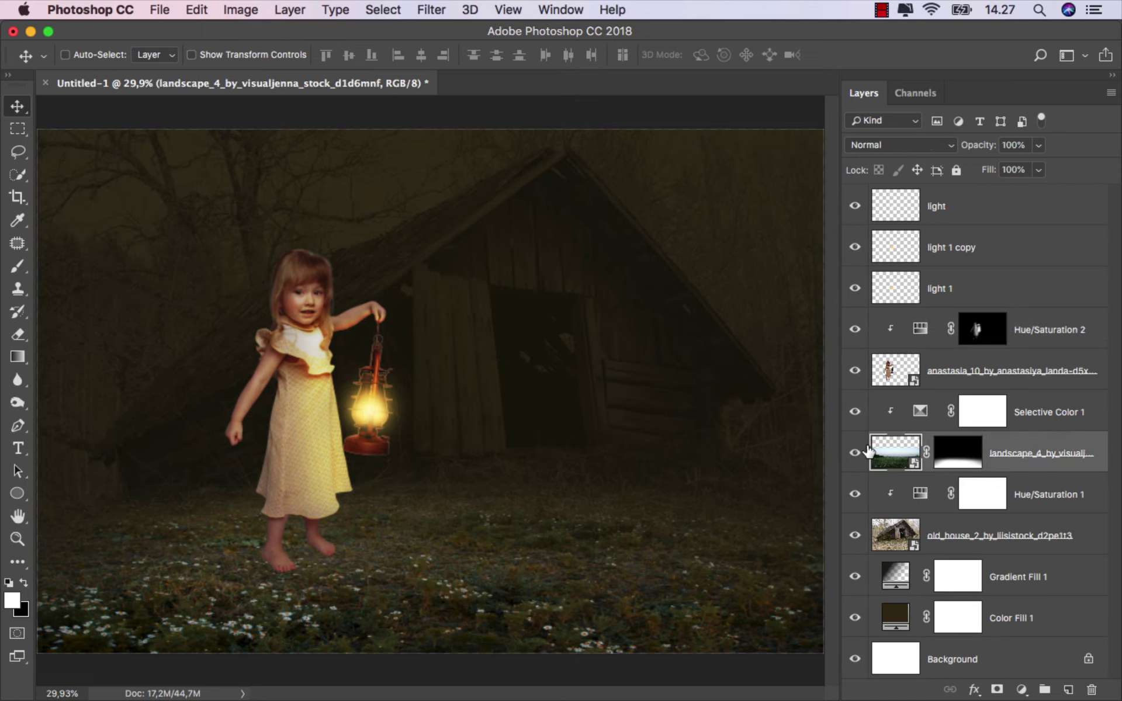
pyautogui.click(855, 453)
pyautogui.click(1034, 419)
pyautogui.click(1021, 690)
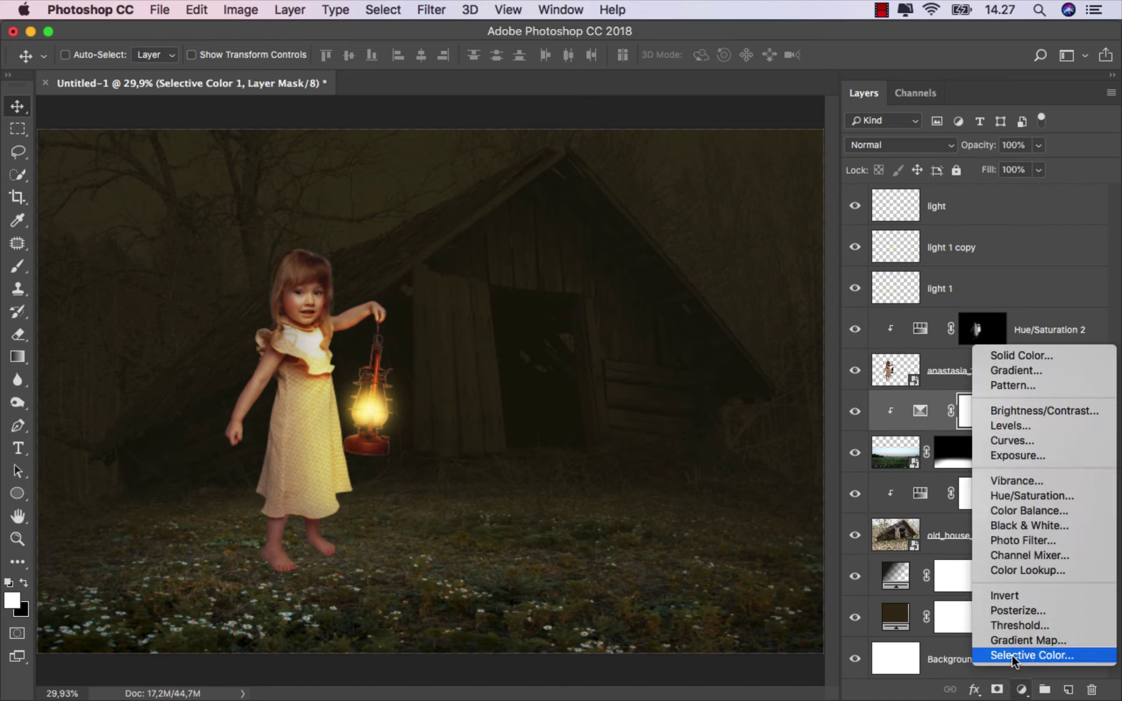
pyautogui.click(1014, 496)
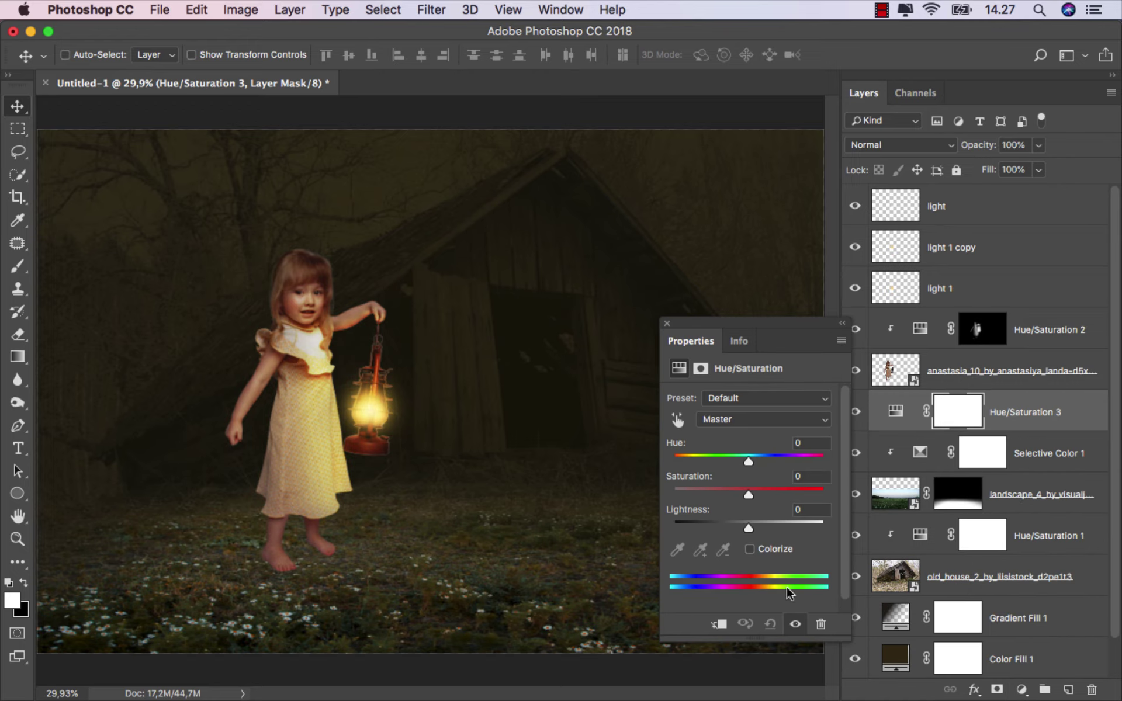
# Clip it and colorize at hue 33, saturation 100, blended as Linear Dodge (Add)
pyautogui.click(719, 623)
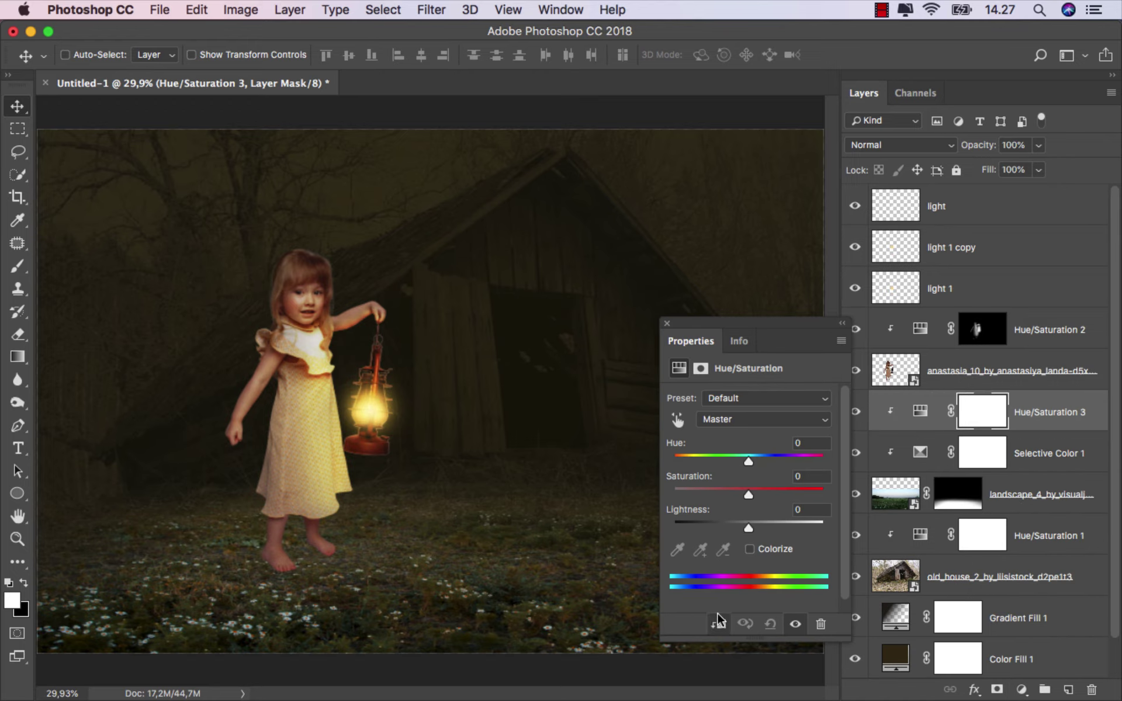
pyautogui.click(749, 549)
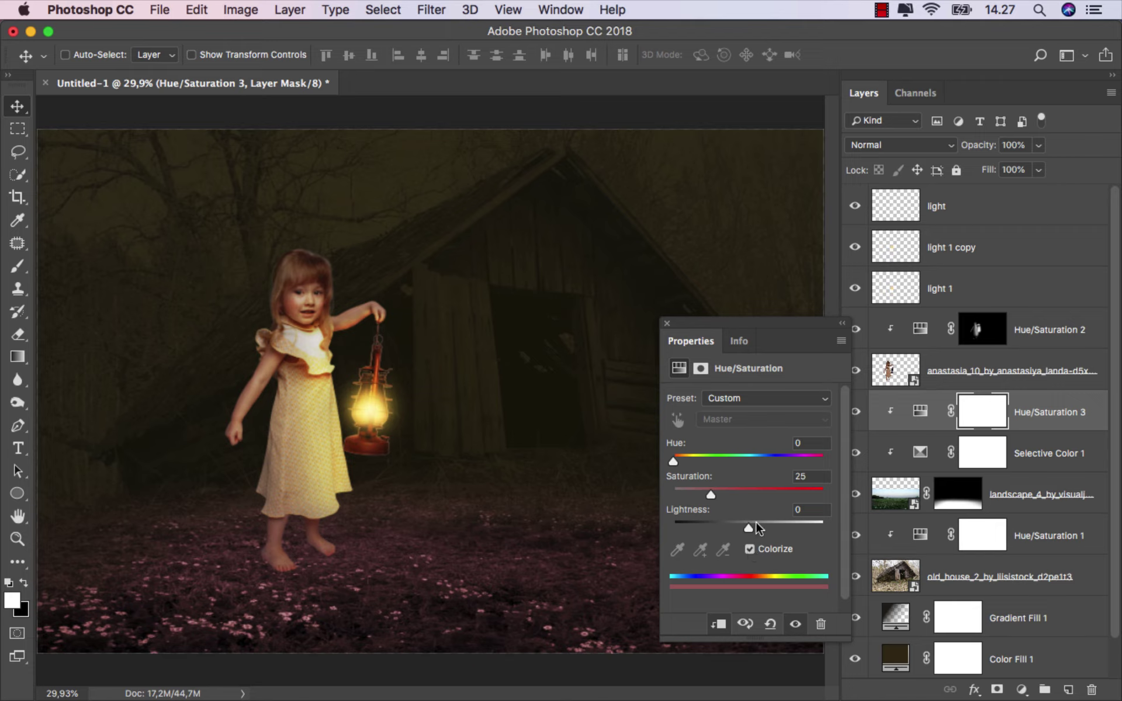
pyautogui.moveTo(711, 495); pyautogui.dragTo(840, 491)
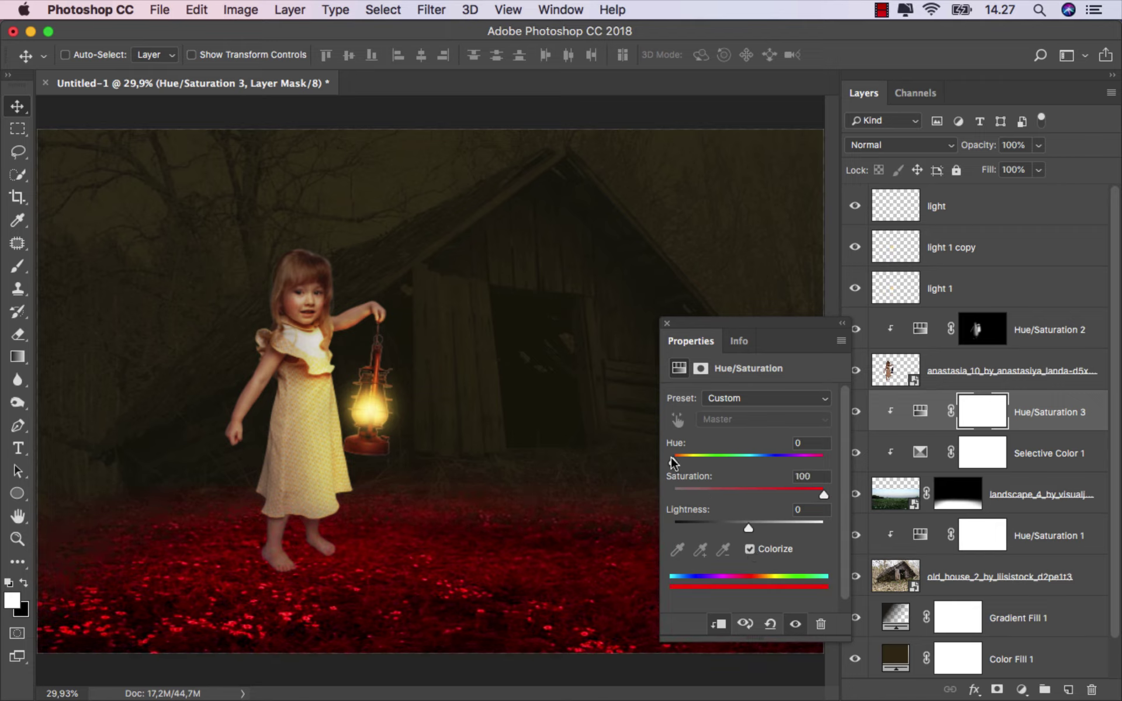
pyautogui.moveTo(674, 457); pyautogui.dragTo(686, 457)
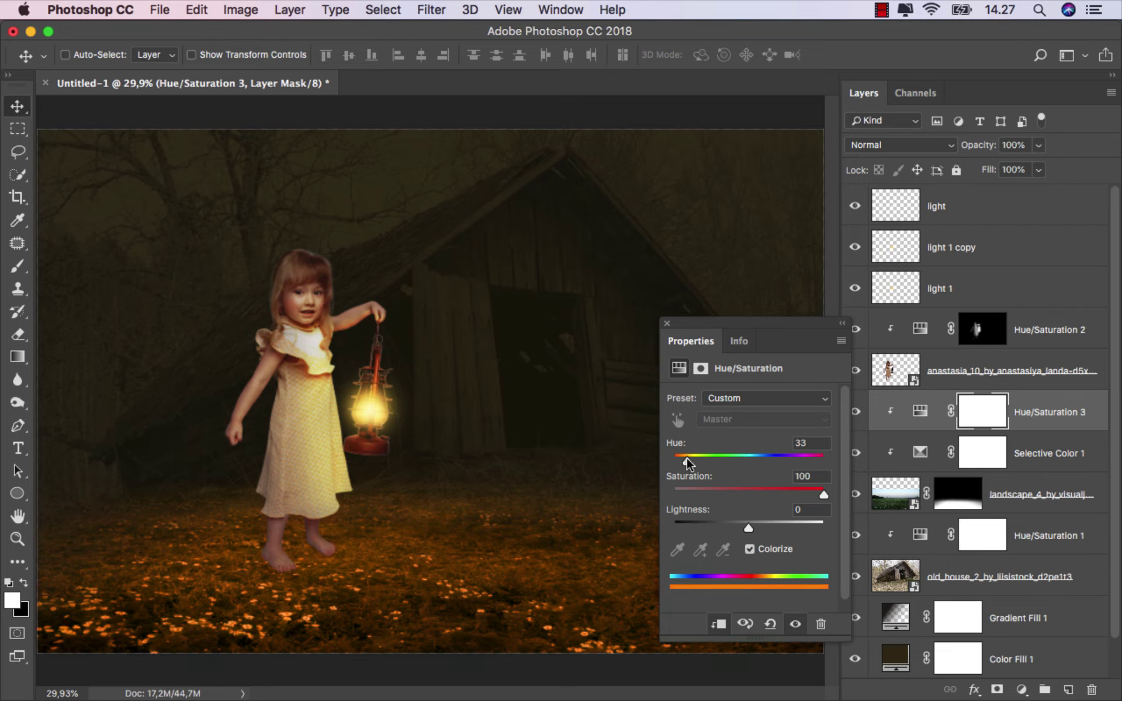
pyautogui.click(911, 146)
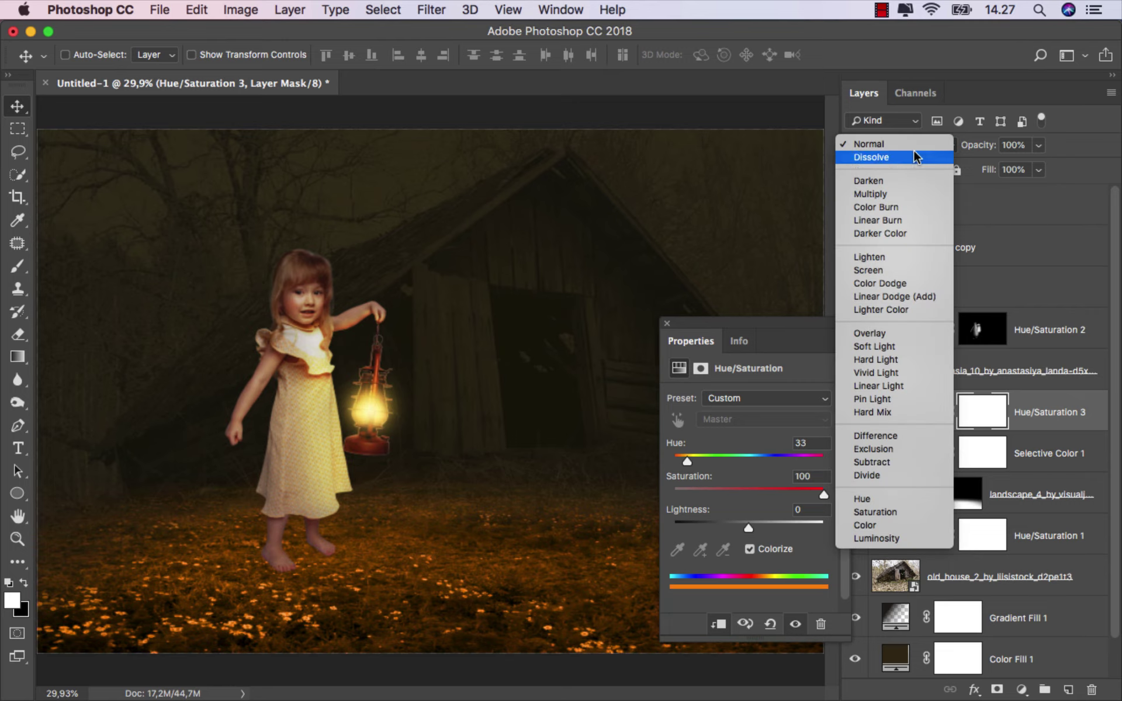
pyautogui.click(918, 289)
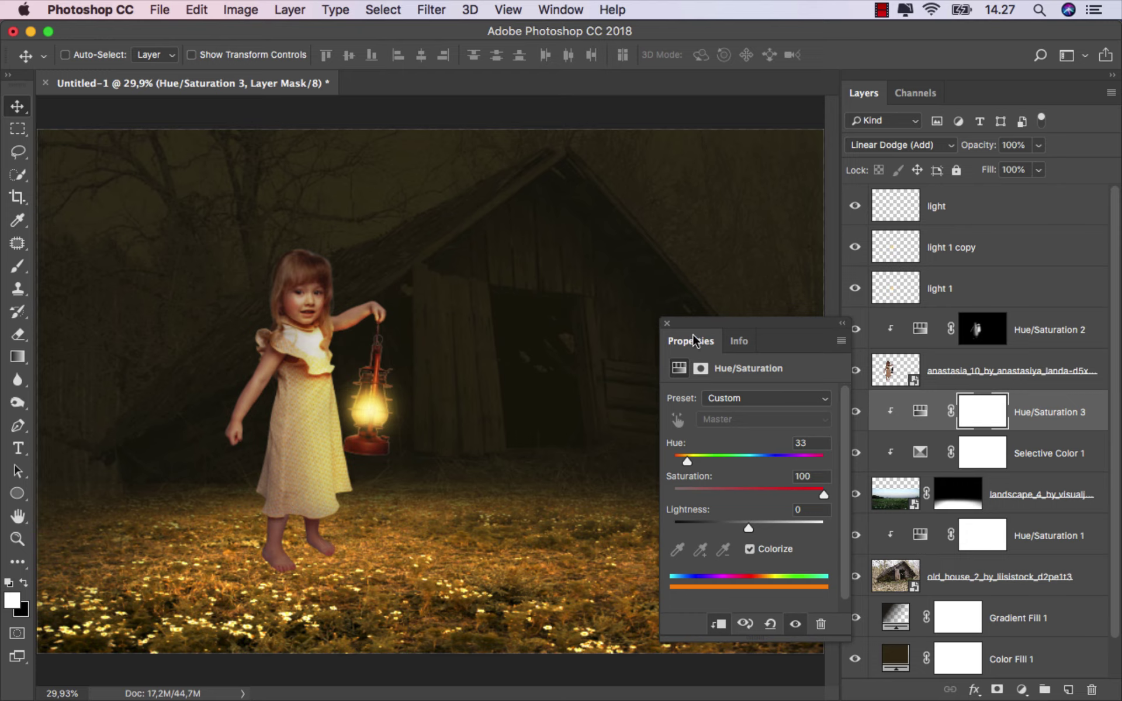
pyautogui.click(667, 323)
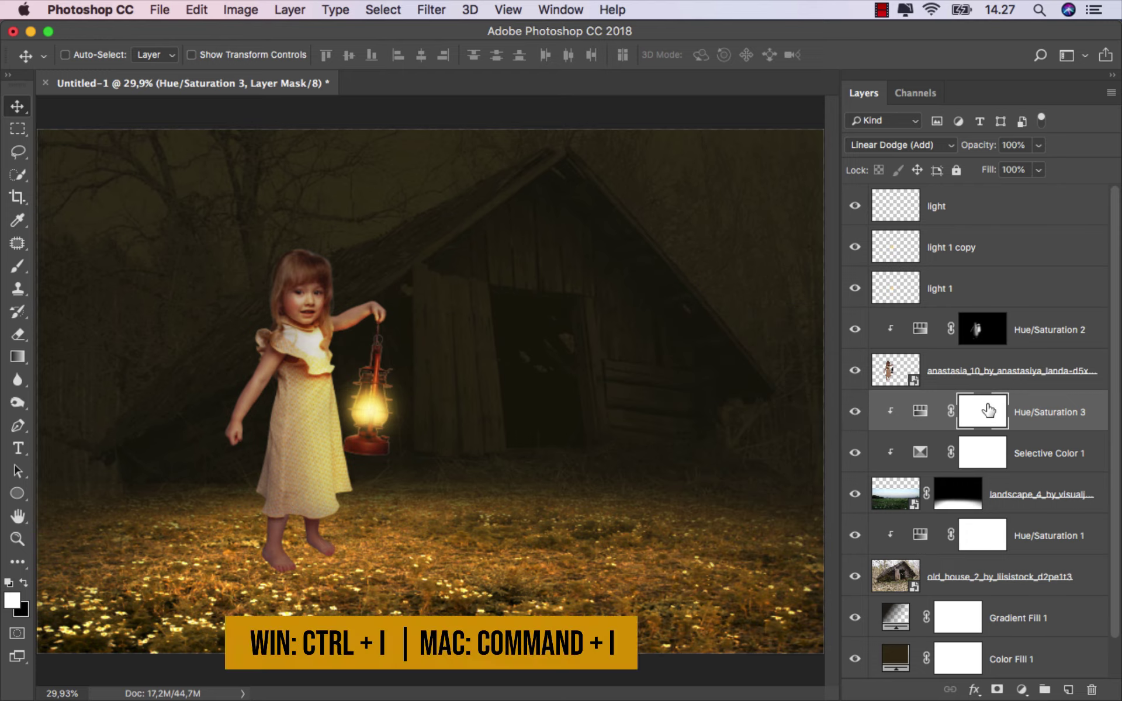
# Invert the Hue/Saturation 3 mask and paint a 270 px white spot at 100% on the grass
pyautogui.press('cmd+i')
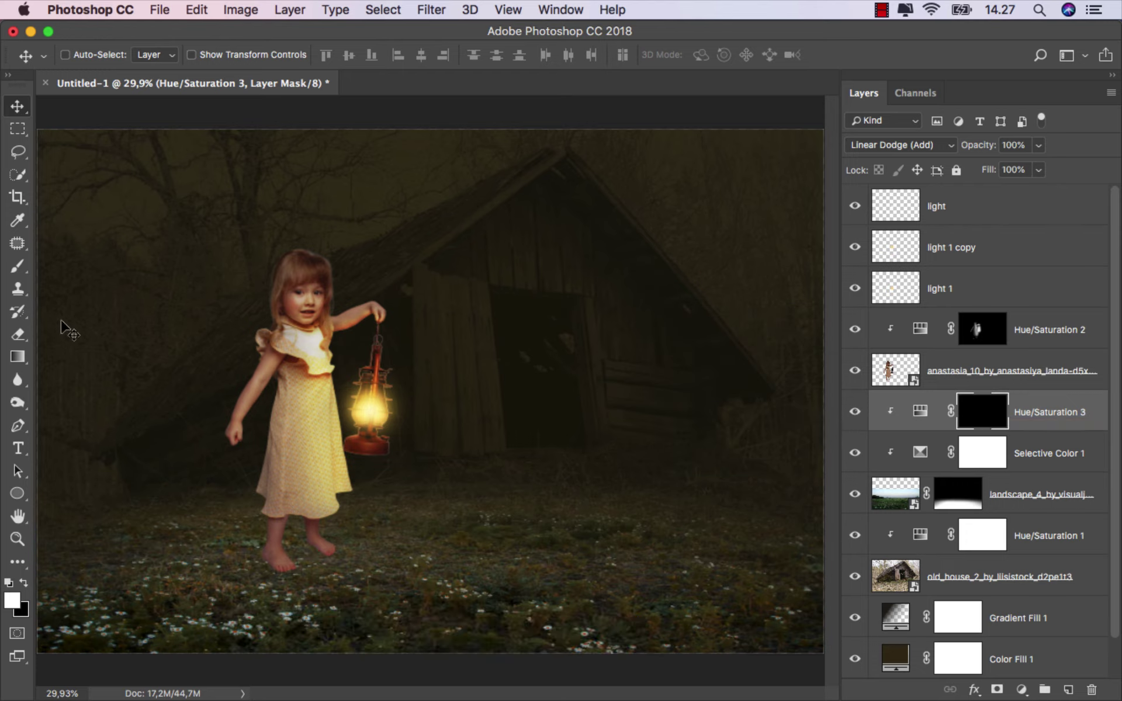
pyautogui.click(17, 266)
pyautogui.click(59, 265)
pyautogui.click(366, 56)
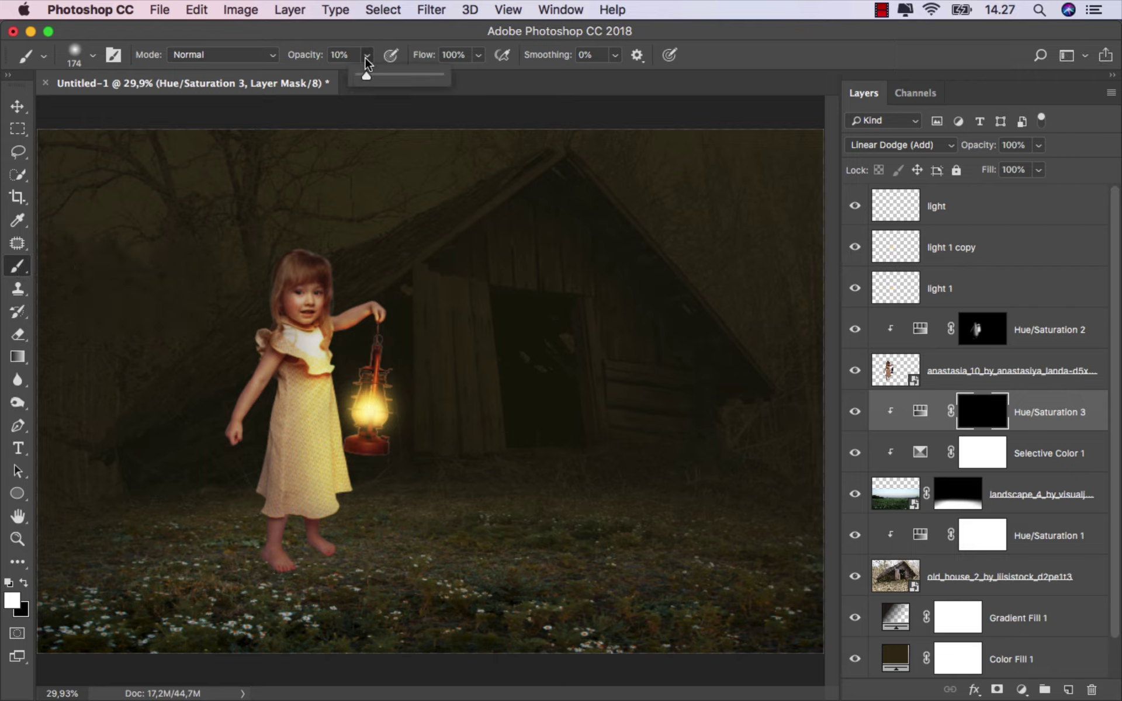
pyautogui.click(432, 46)
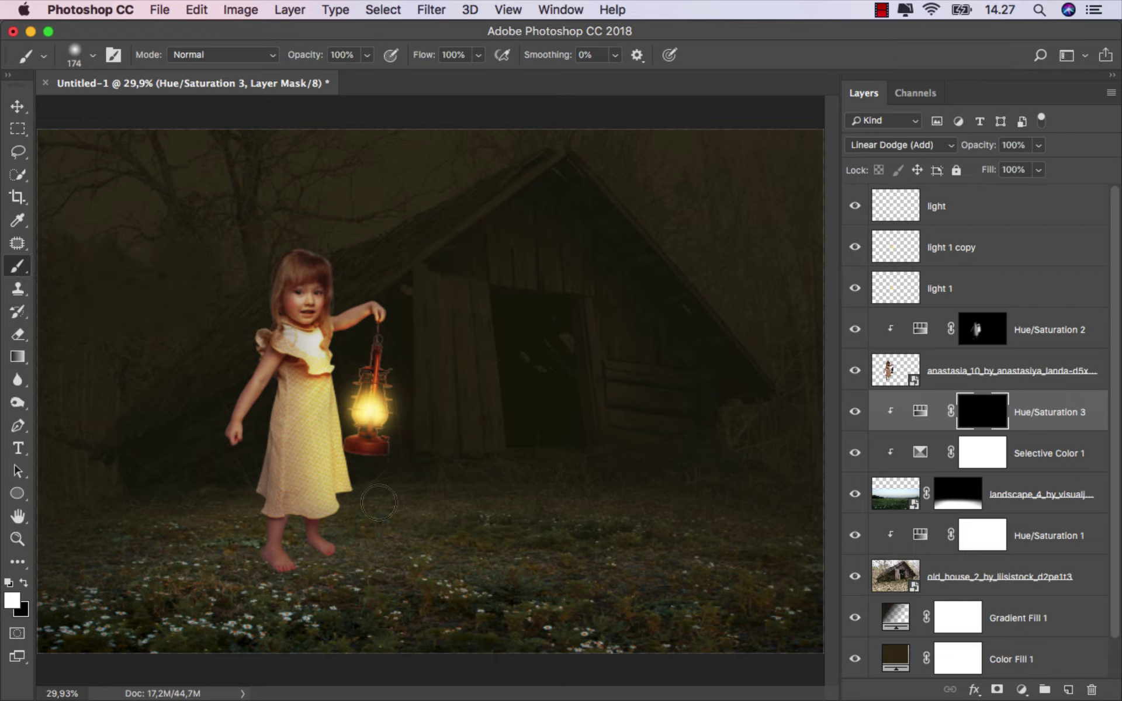
pyautogui.moveTo(445, 547); pyautogui.dragTo(463, 546)
pyautogui.click(431, 553)
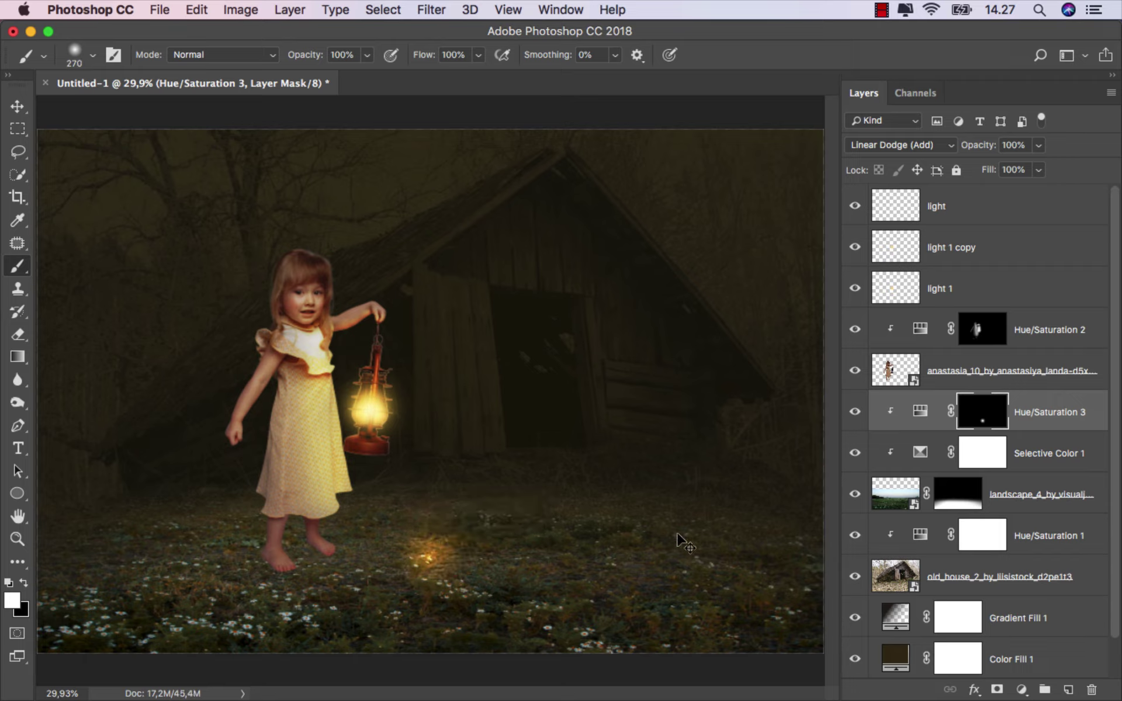
# Stretch the light spot wide across the ground with Free Transform and commit it
pyautogui.press('super+t')
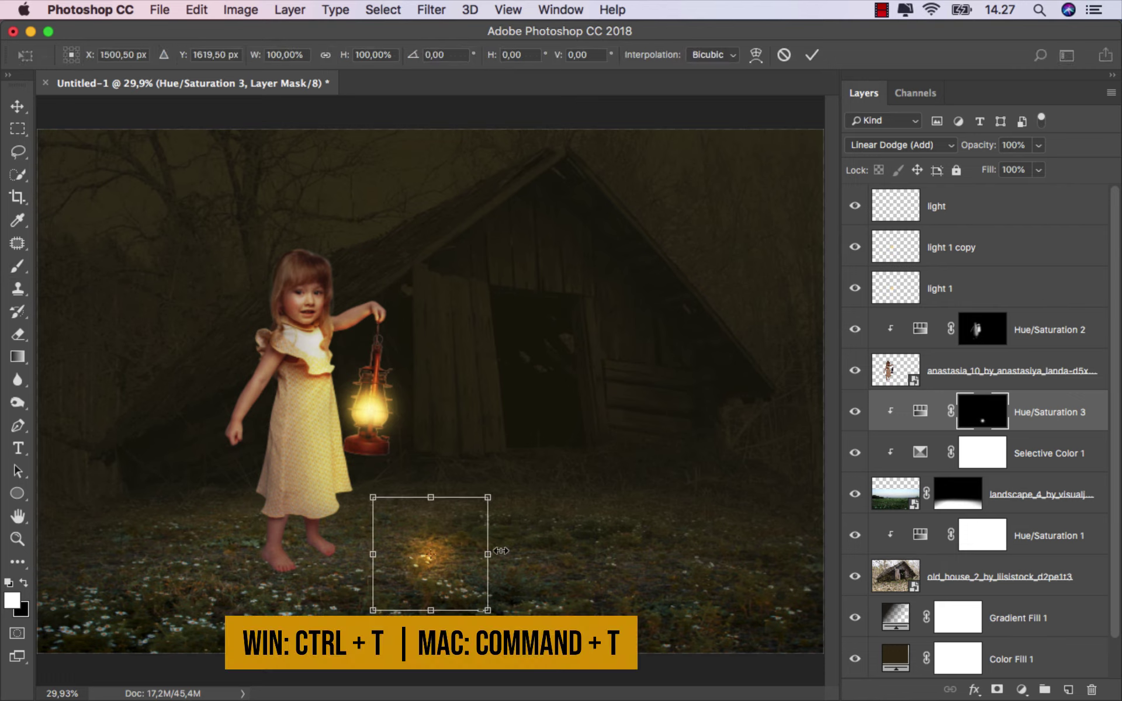
pyautogui.moveTo(484, 555); pyautogui.dragTo(822, 533)
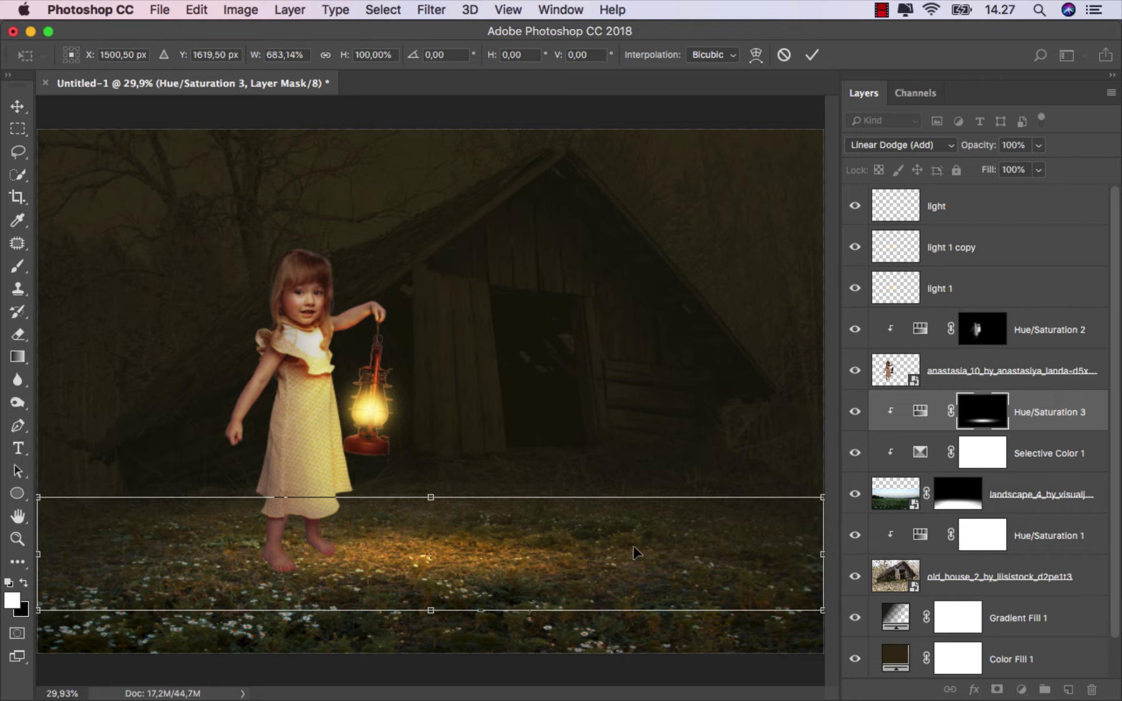
pyautogui.click(811, 57)
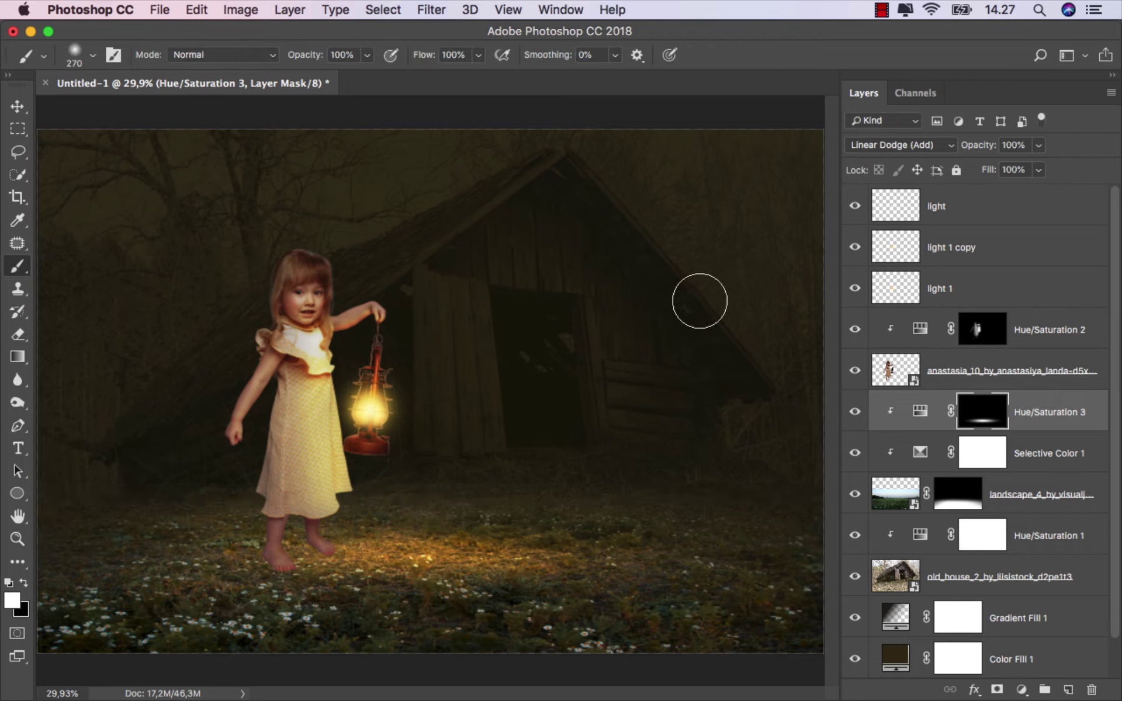
pyautogui.click(19, 111)
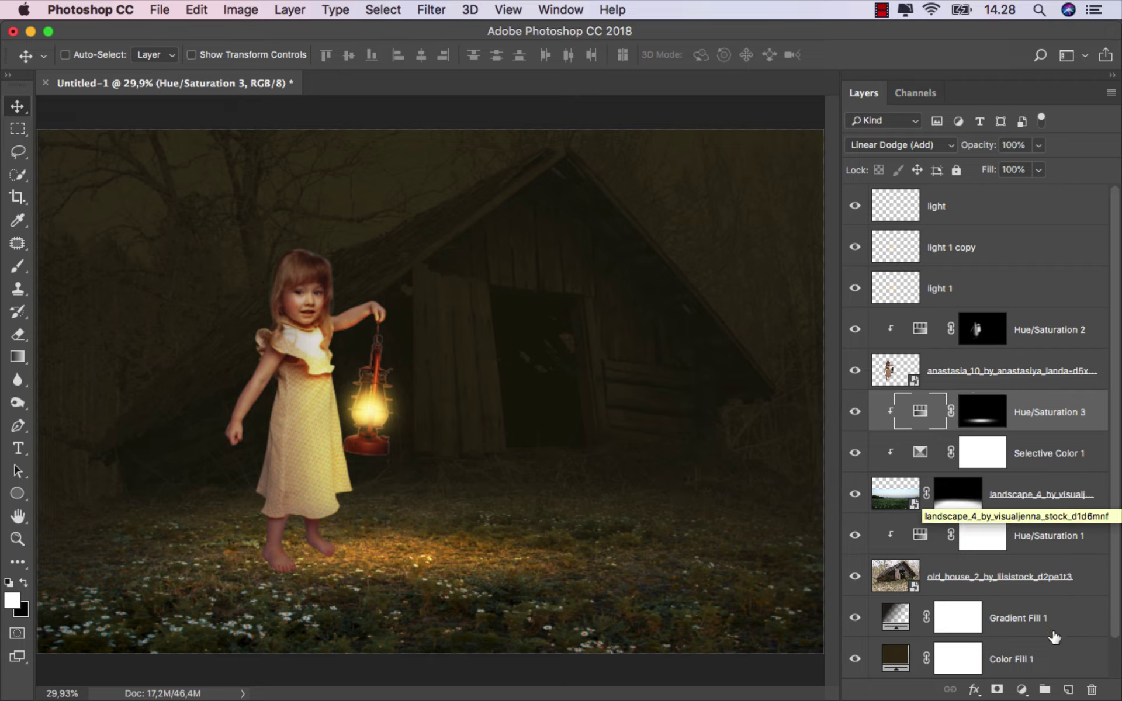
# Add a new layer named 'shadow' set to Multiply blending
pyautogui.click(1068, 690)
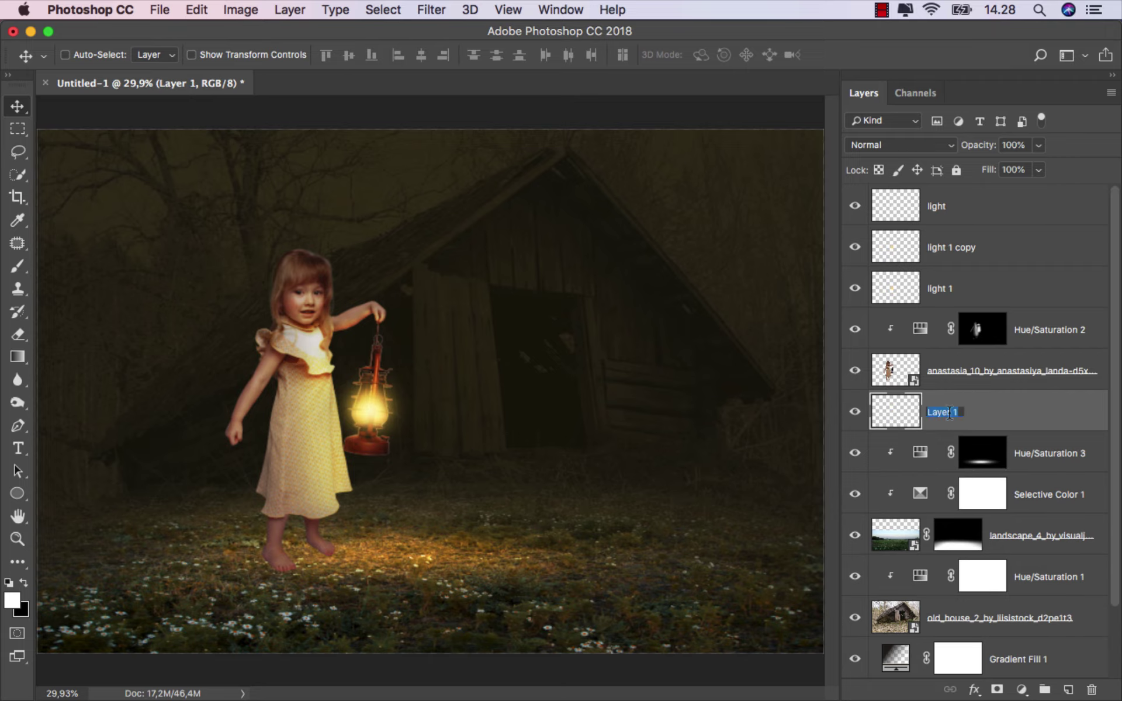
pyautogui.write('w')
pyautogui.press('Return')
pyautogui.click(900, 145)
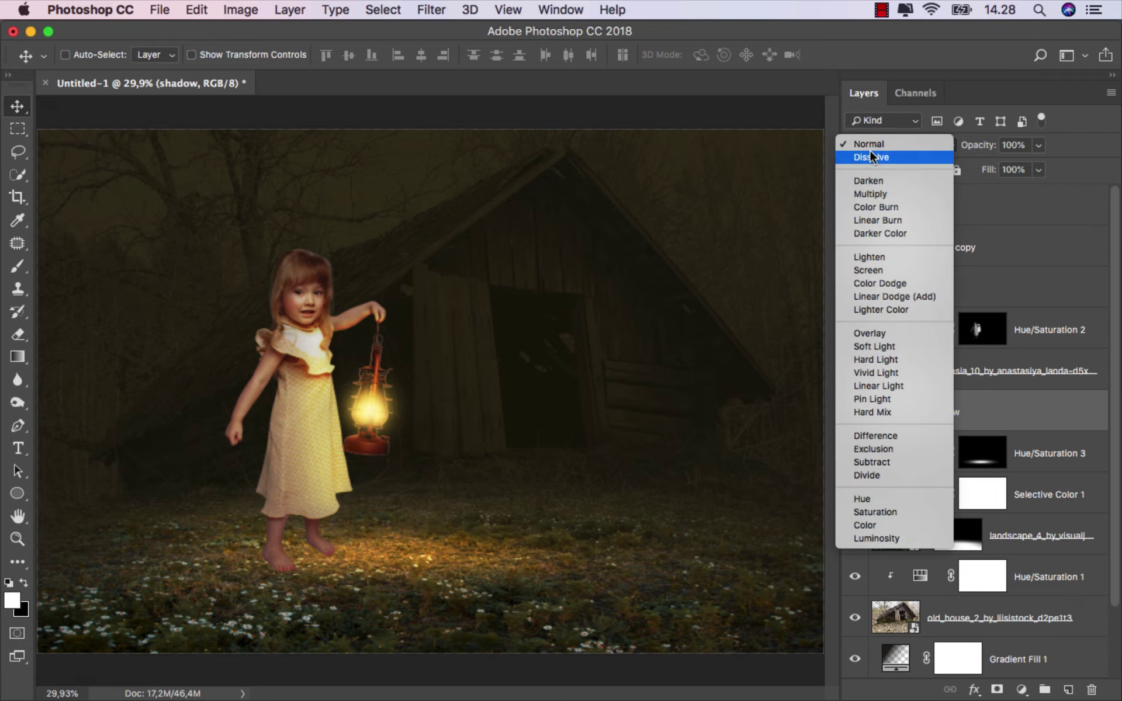
pyautogui.click(868, 187)
# Set up a soft black brush at about 10% opacity, sized to roughly 78 px
pyautogui.click(17, 266)
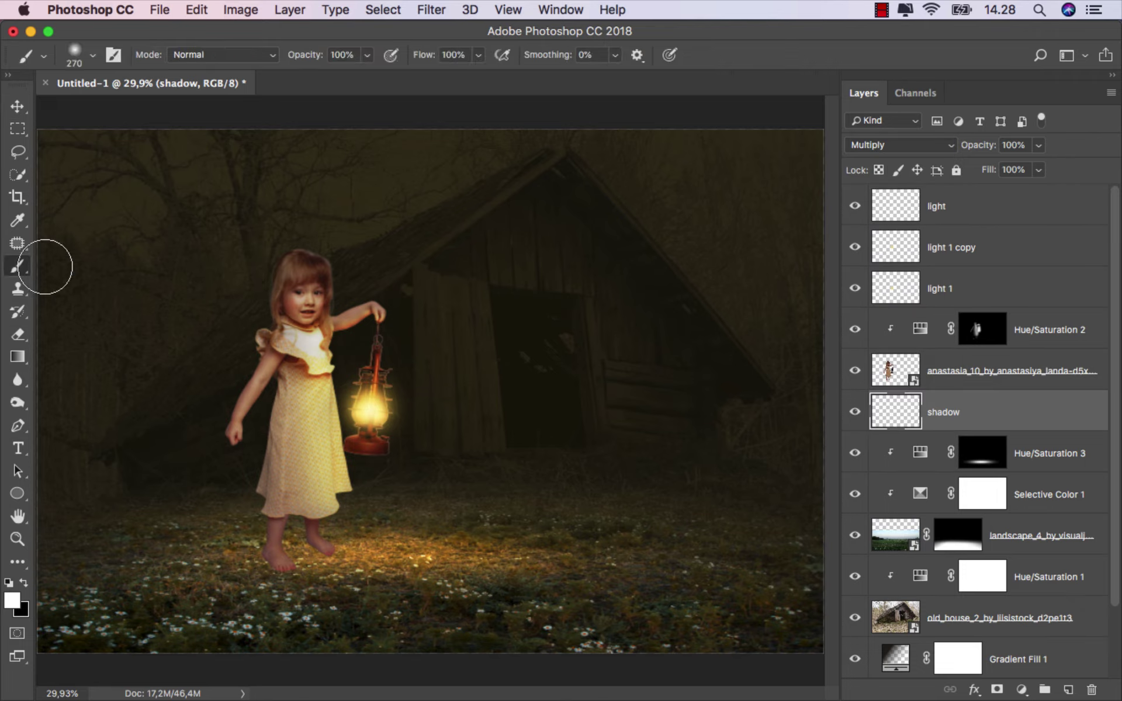
pyautogui.click(23, 583)
pyautogui.scroll(3, 202, 551)
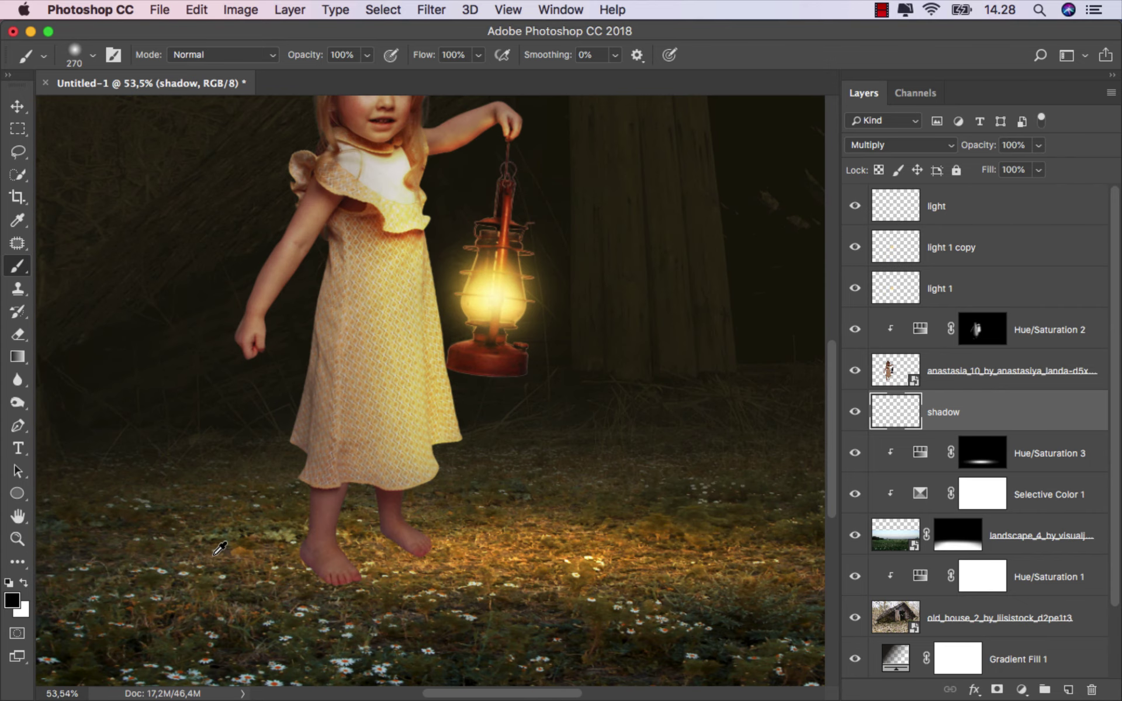
pyautogui.moveTo(232, 320); pyautogui.dragTo(423, 285)
pyautogui.click(367, 54)
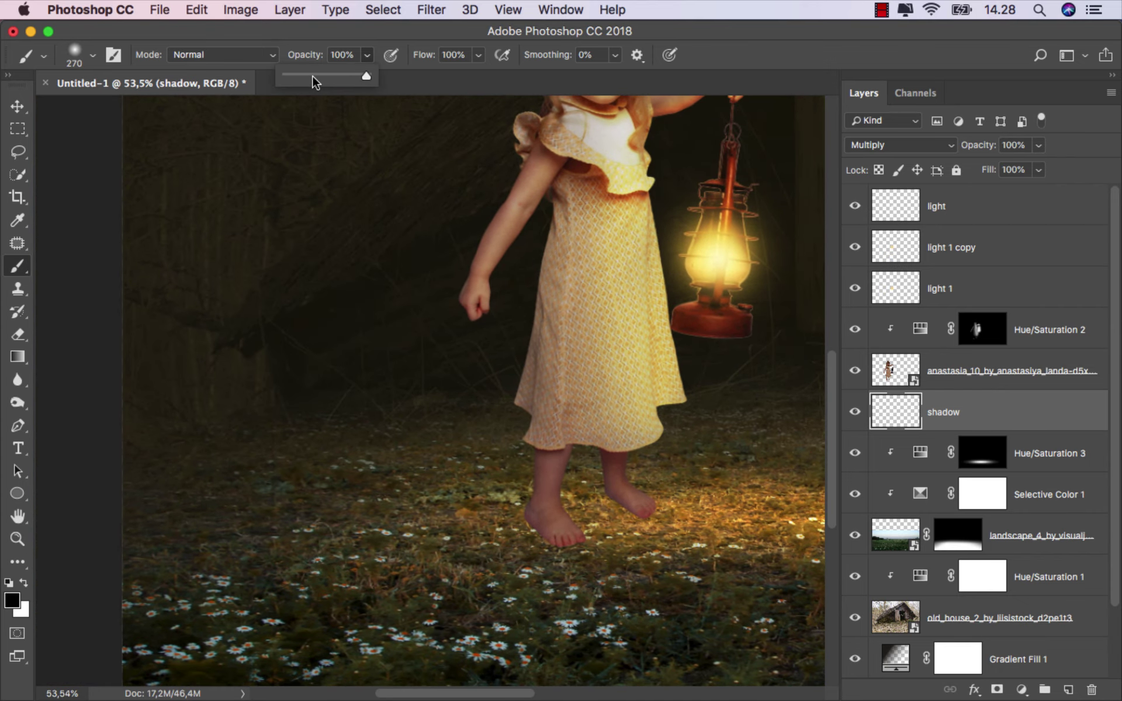
pyautogui.click(295, 76)
pyautogui.moveTo(587, 508); pyautogui.dragTo(534, 508)
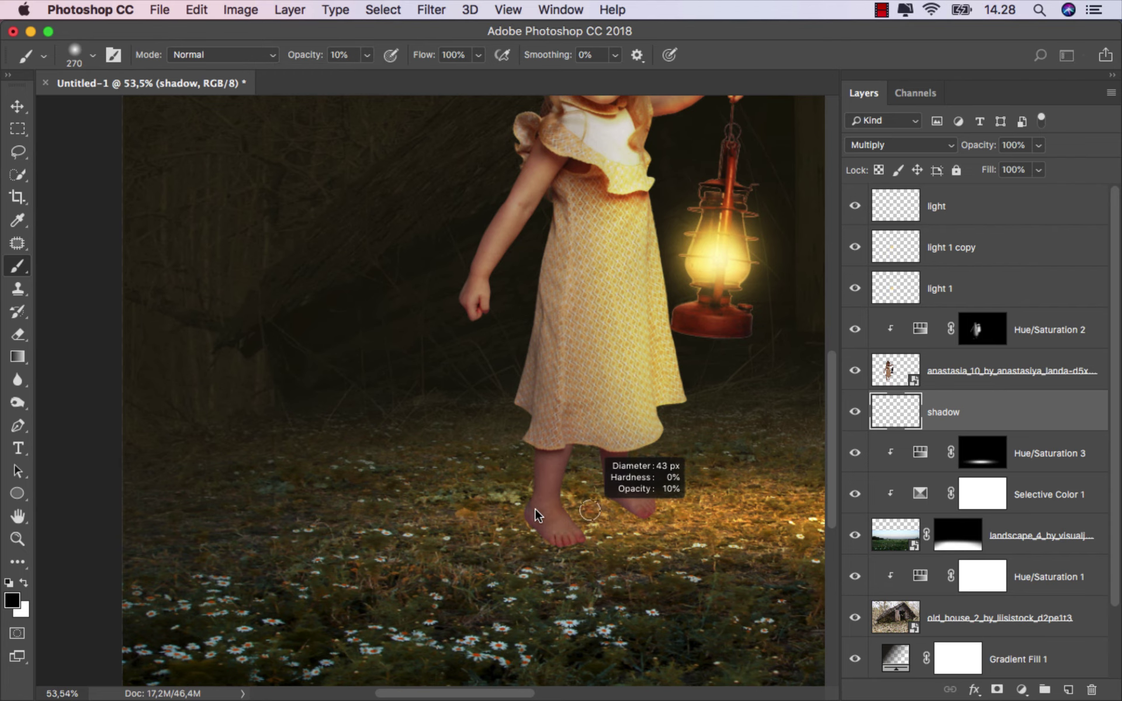
pyautogui.scroll(2, 548, 520)
pyautogui.scroll(2, 554, 529)
pyautogui.scroll(-1, 554, 529)
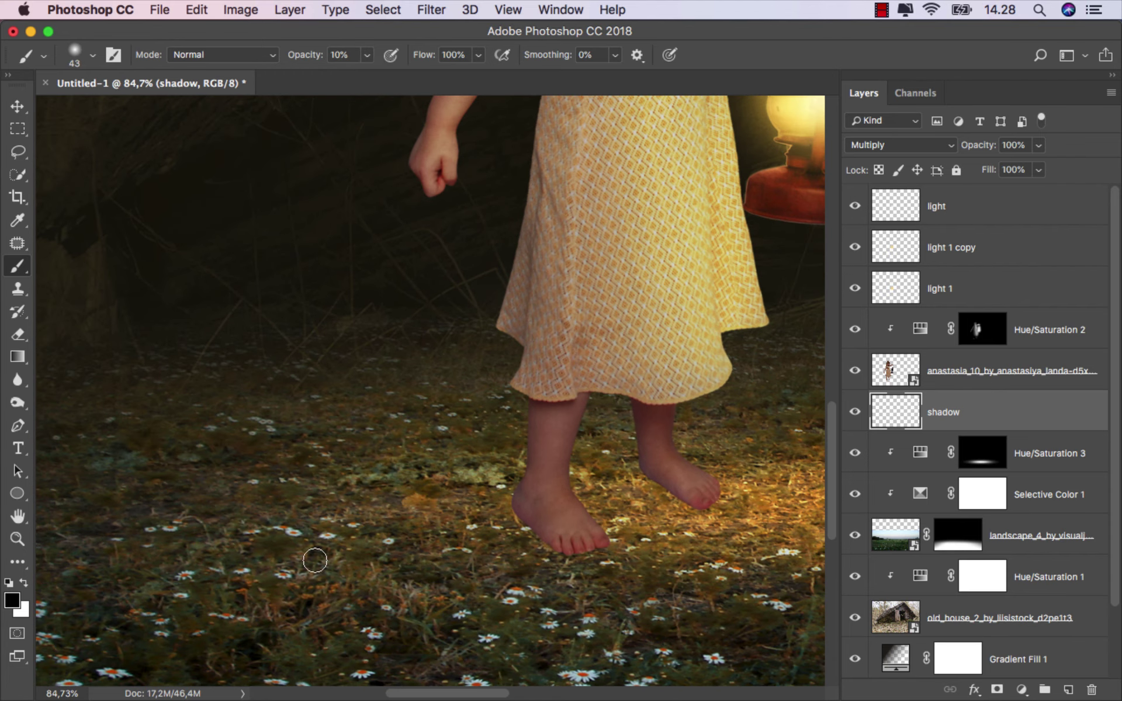
pyautogui.scroll(-2, 537, 505)
pyautogui.moveTo(671, 475)
pyautogui.mouseDown()
pyautogui.moveTo(681, 491)
pyautogui.moveTo(524, 529)
pyautogui.mouseUp()
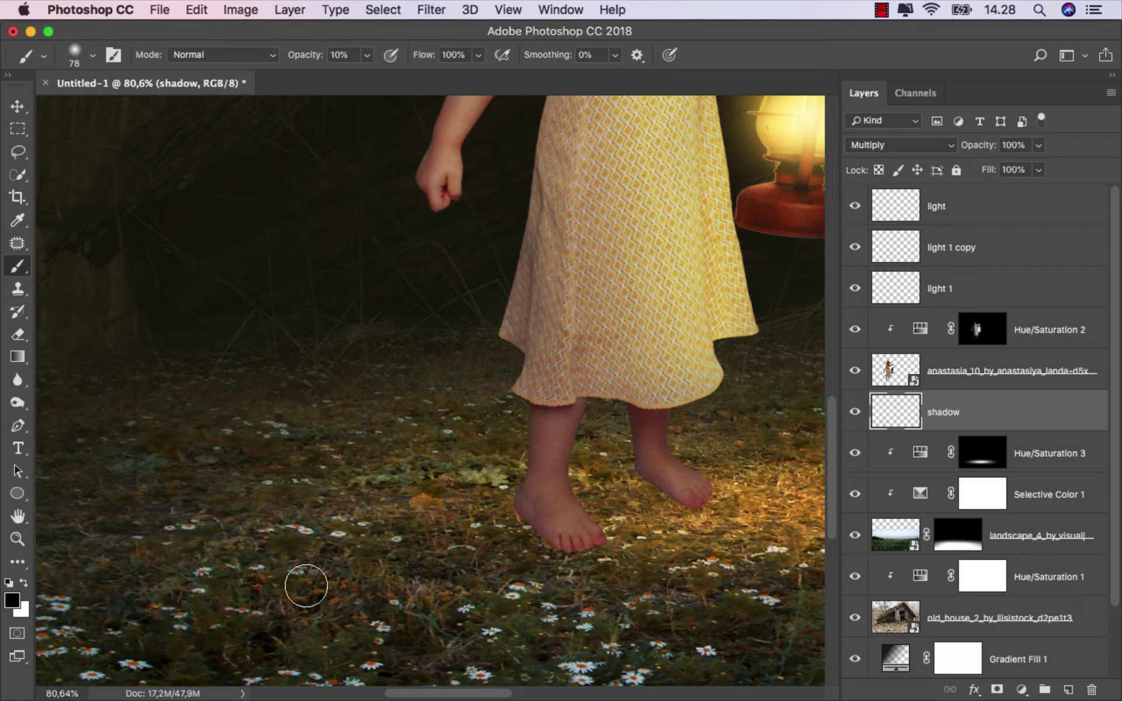
# Brush a faint shadow beneath the girl's feet and near her toes
pyautogui.moveTo(688, 496)
pyautogui.mouseDown()
pyautogui.moveTo(650, 483)
pyautogui.moveTo(556, 495)
pyautogui.mouseUp()
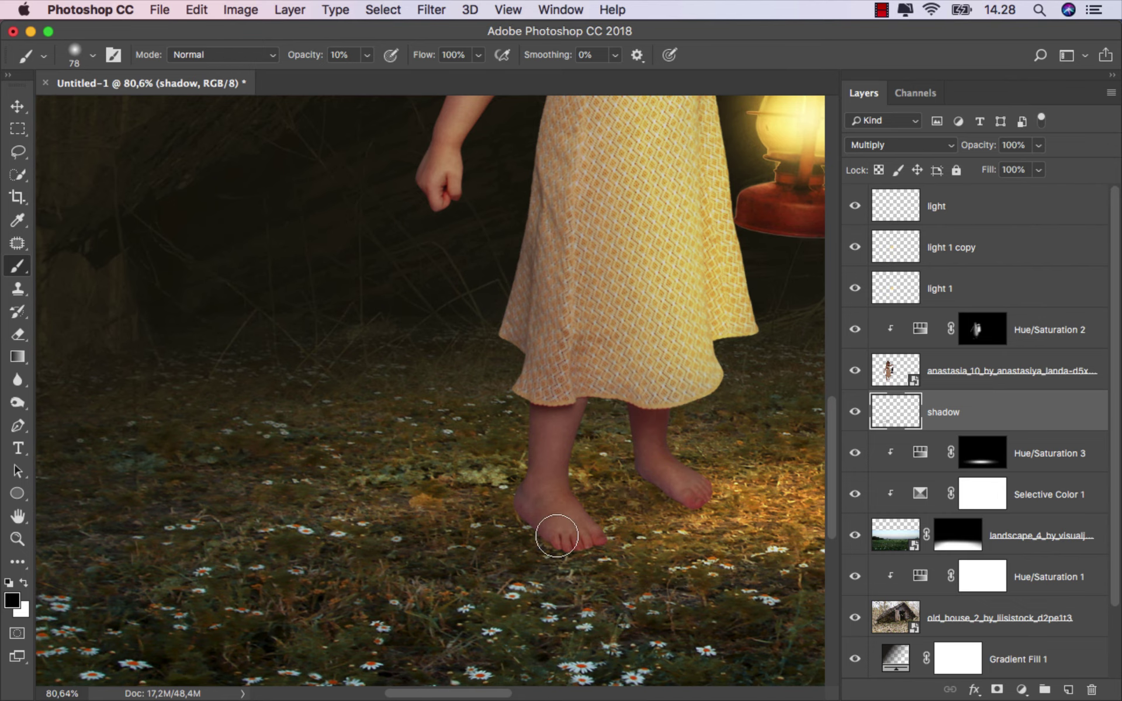
pyautogui.moveTo(365, 548); pyautogui.dragTo(355, 534)
pyautogui.scroll(-1, 560, 412)
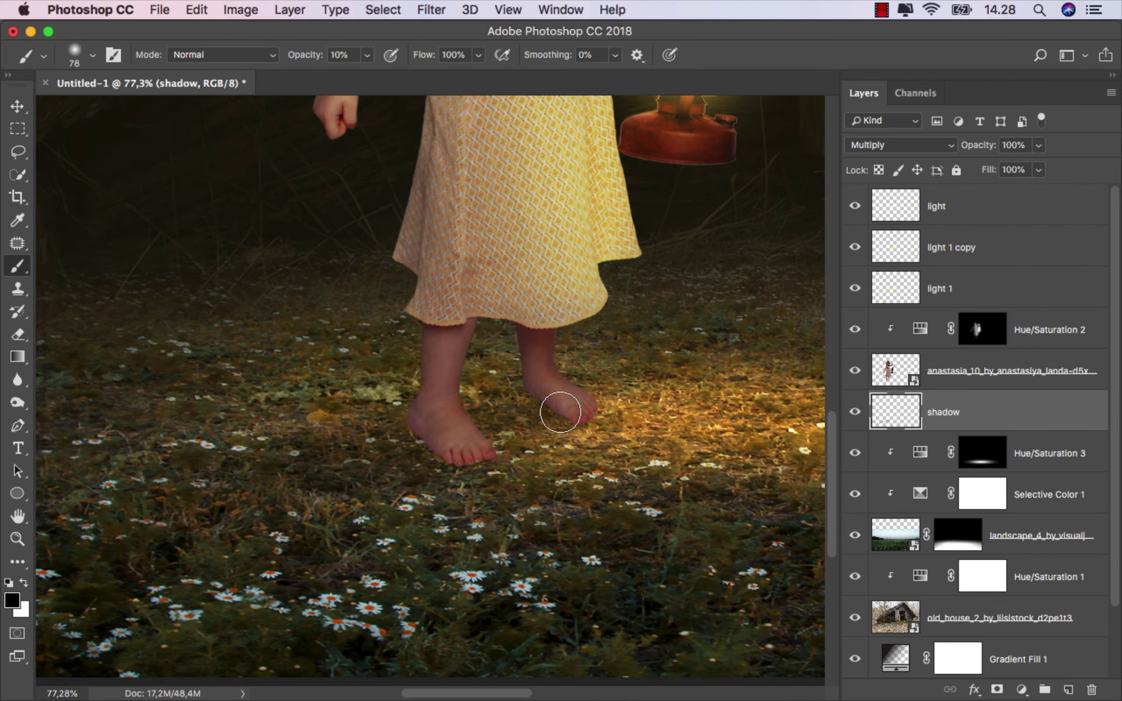
pyautogui.scroll(-2, 212, 484)
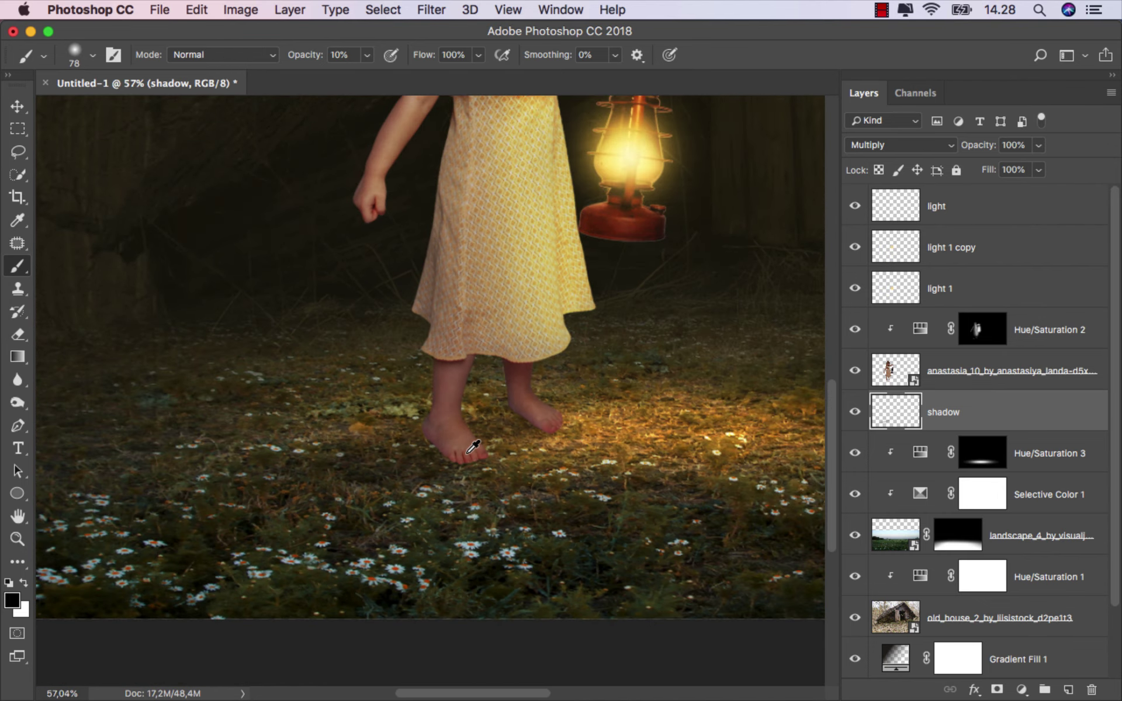
pyautogui.moveTo(559, 544); pyautogui.dragTo(567, 554)
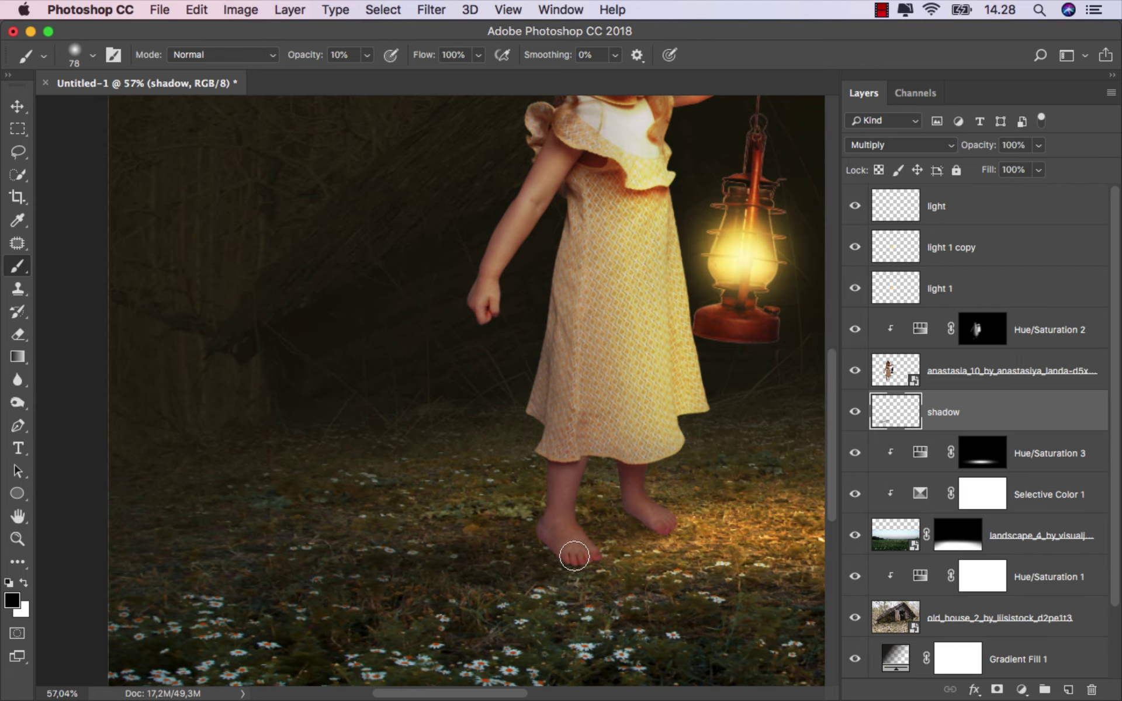
pyautogui.scroll(3, 621, 517)
pyautogui.scroll(2, 601, 513)
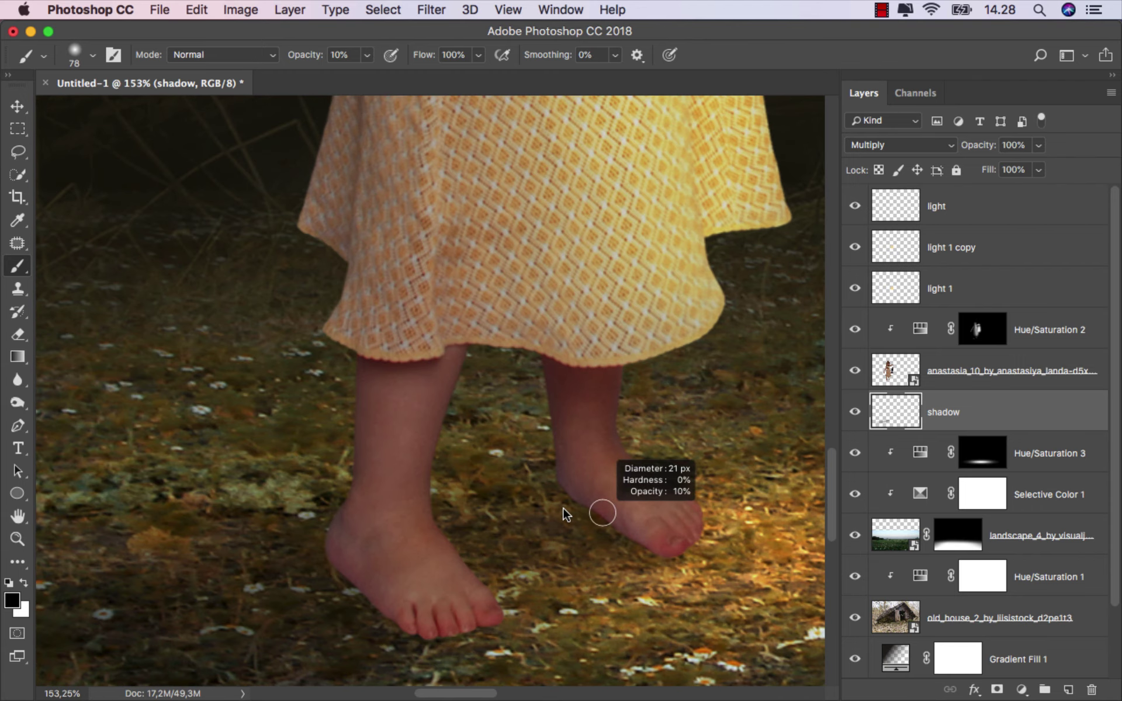
pyautogui.moveTo(601, 511); pyautogui.dragTo(456, 448)
pyautogui.scroll(1, 456, 448)
pyautogui.scroll(2, 445, 428)
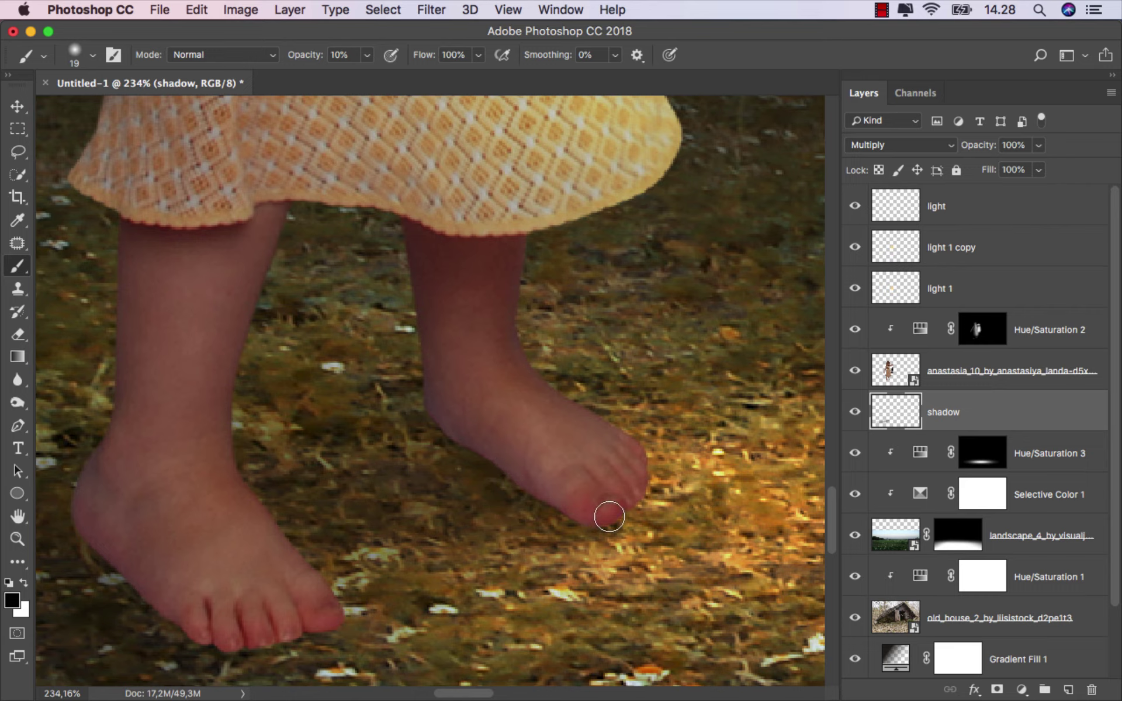
pyautogui.press(']')
pyautogui.press(']')
pyautogui.press(']')
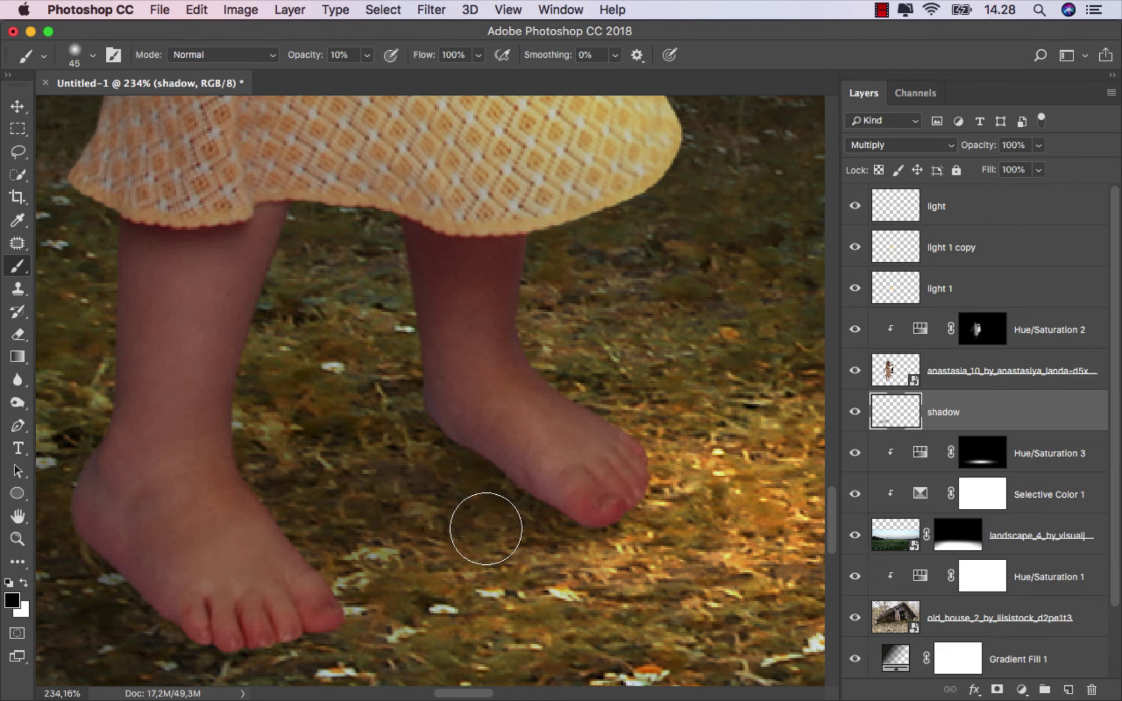
pyautogui.scroll(-2, 458, 476)
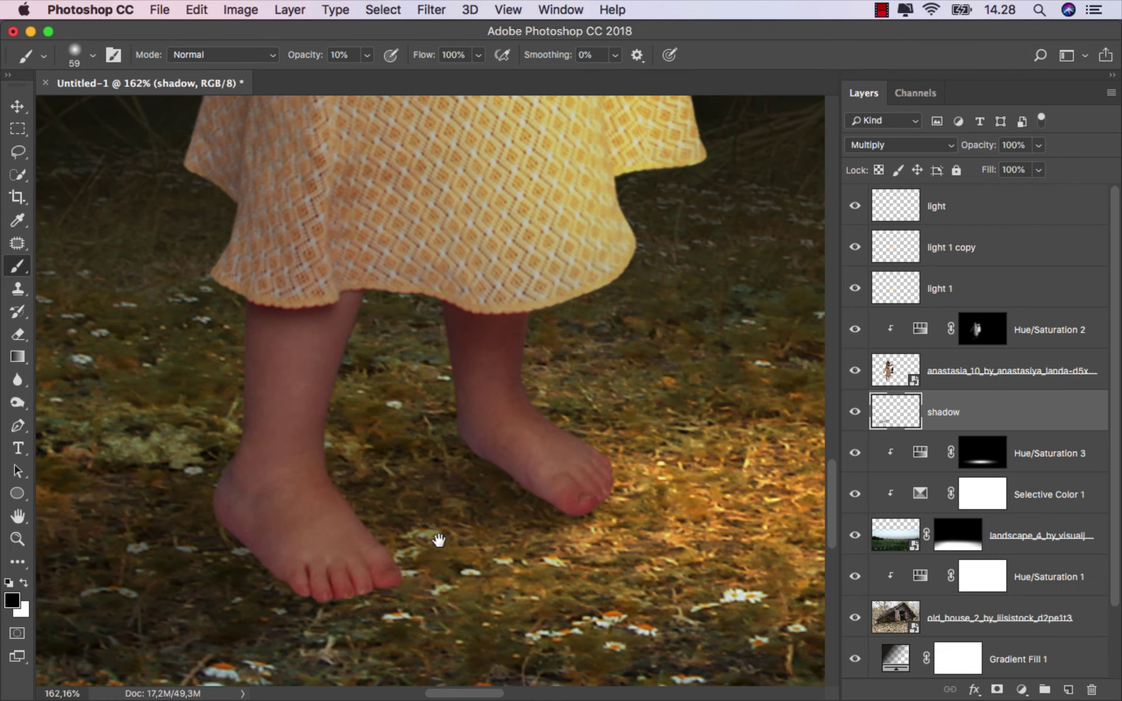
pyautogui.hscroll(-5, 542, 530)
pyautogui.moveTo(547, 560); pyautogui.dragTo(559, 564)
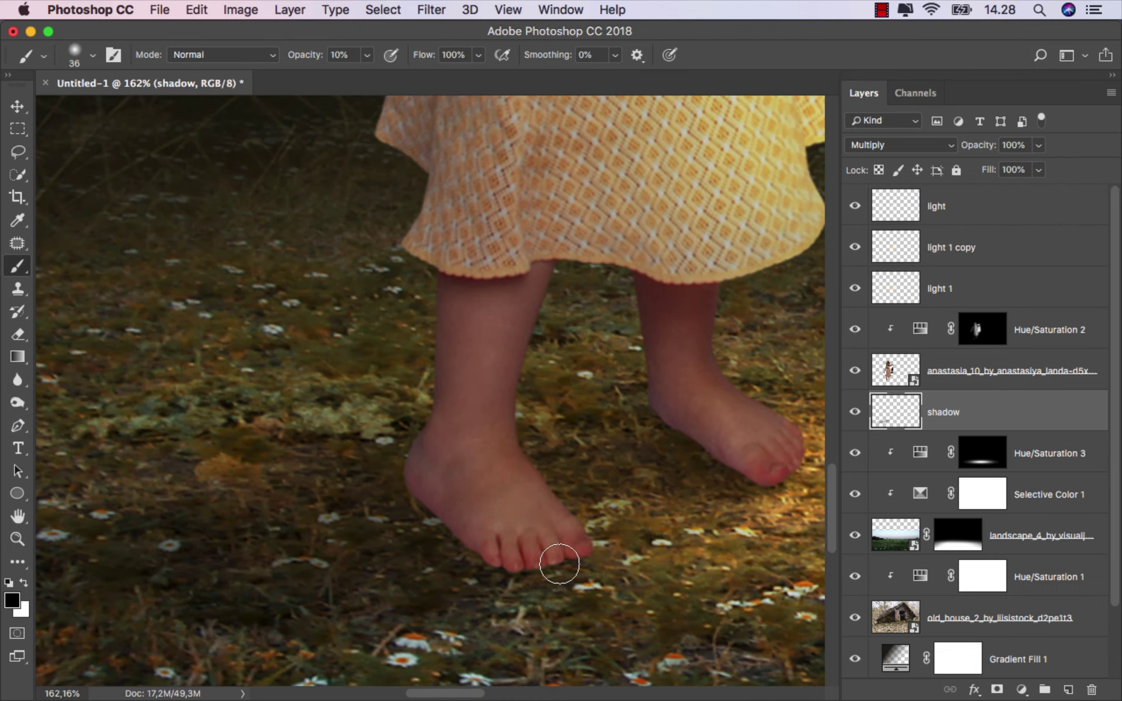
# Spread a broader faint shadow across the ground near the feet, comparing with and without it
pyautogui.scroll(-1, 516, 565)
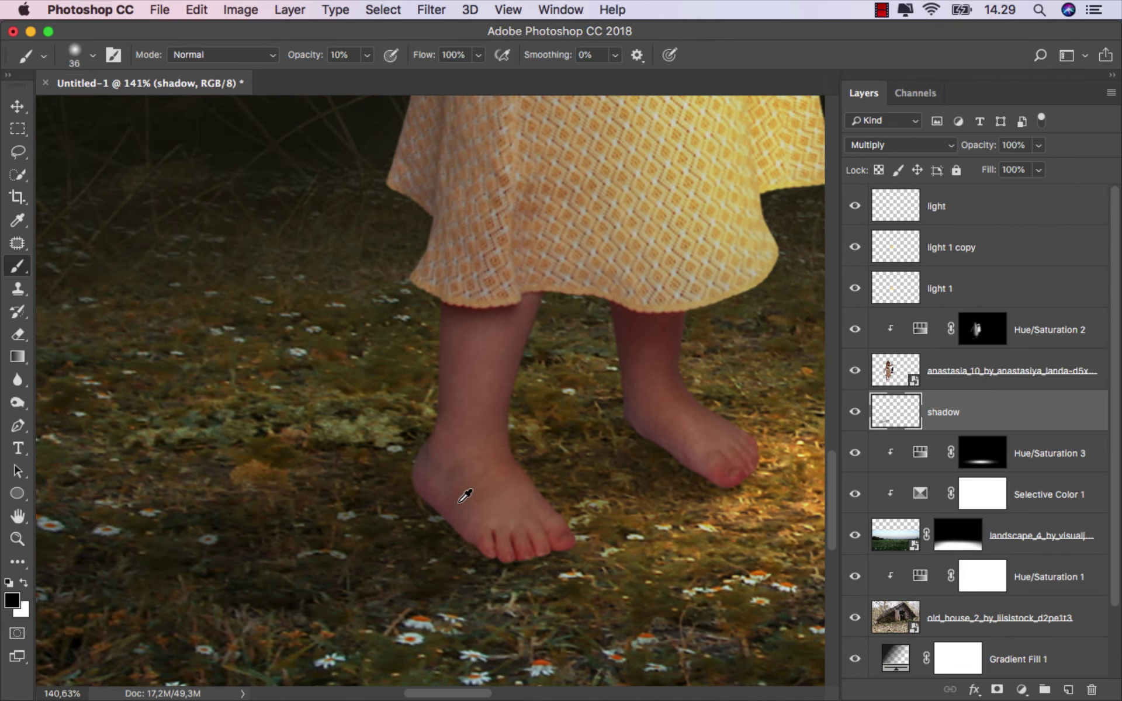
pyautogui.moveTo(636, 464); pyautogui.dragTo(599, 482)
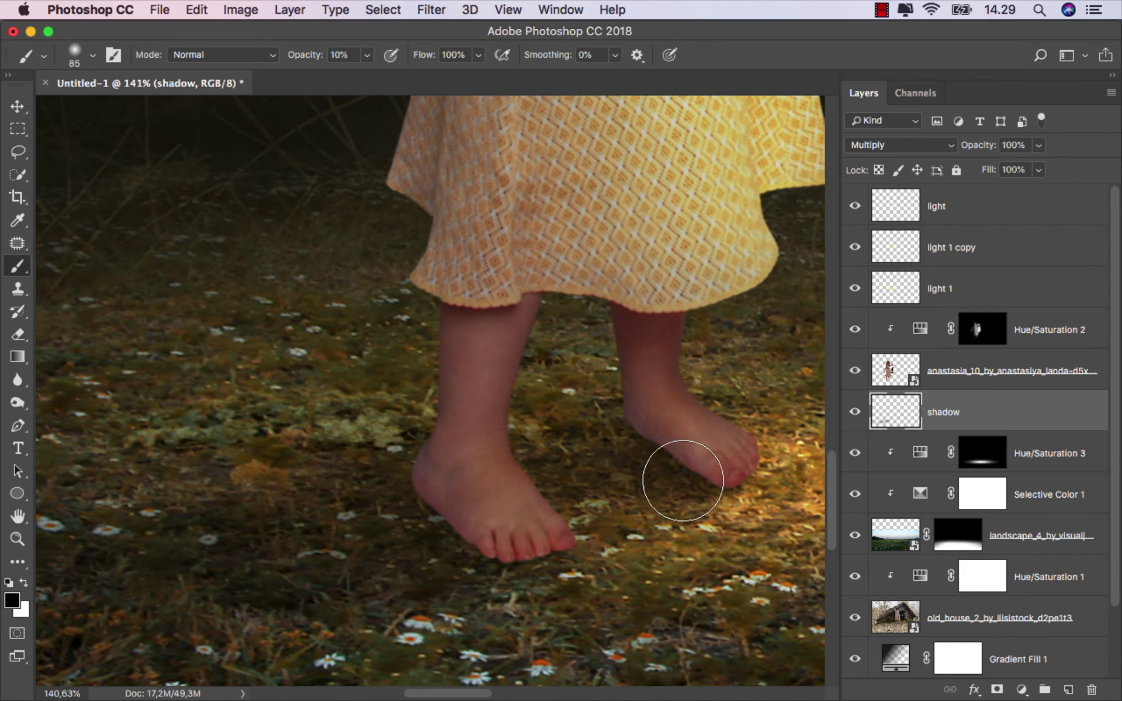
pyautogui.scroll(-2, 541, 484)
pyautogui.moveTo(494, 513); pyautogui.dragTo(510, 514)
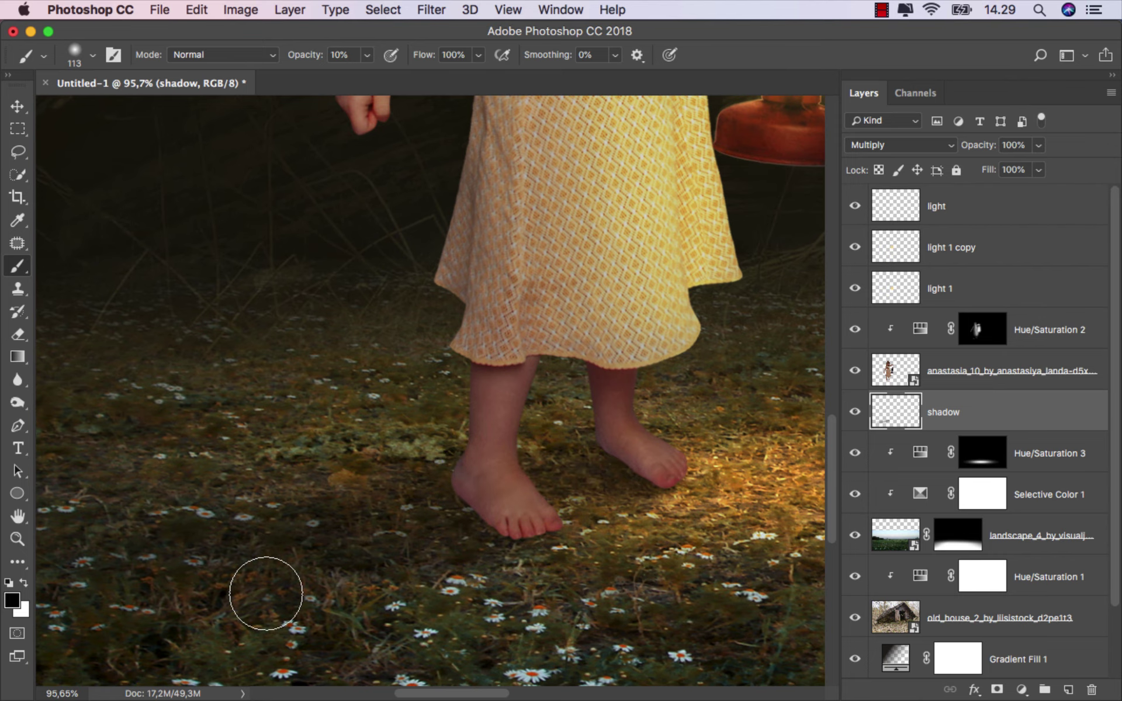
pyautogui.hscroll(-3, 467, 473)
pyautogui.scroll(-2, 468, 473)
pyautogui.scroll(-1, 625, 463)
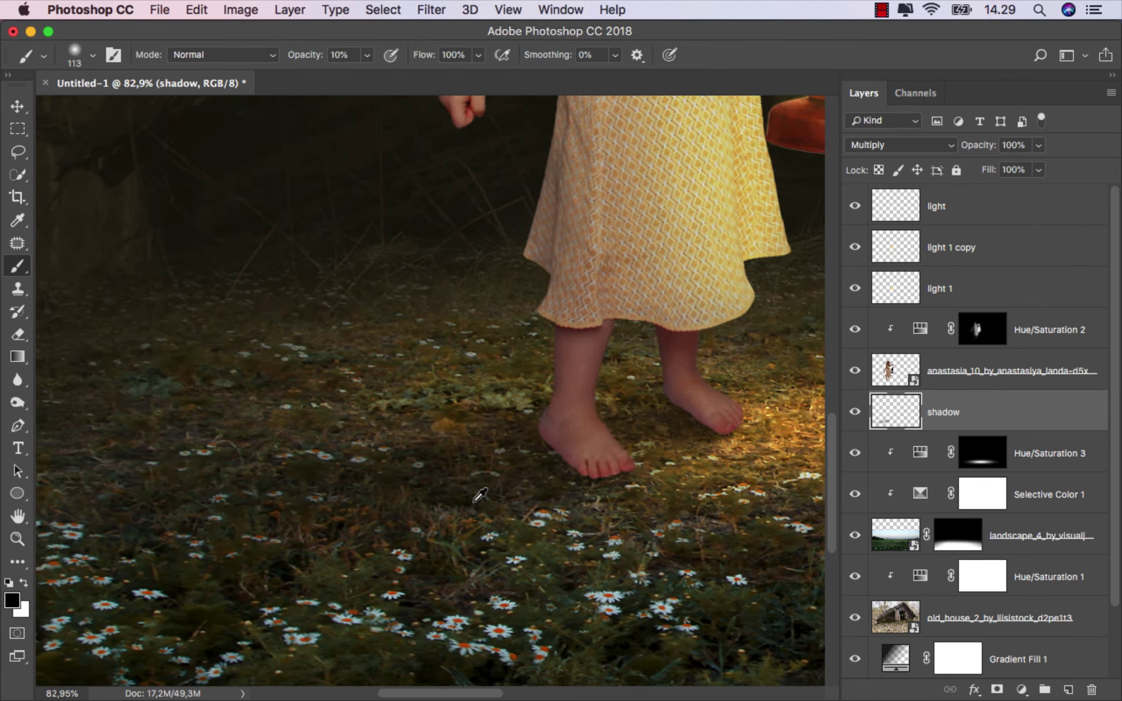
pyautogui.scroll(-1, 641, 449)
pyautogui.scroll(-1, 418, 479)
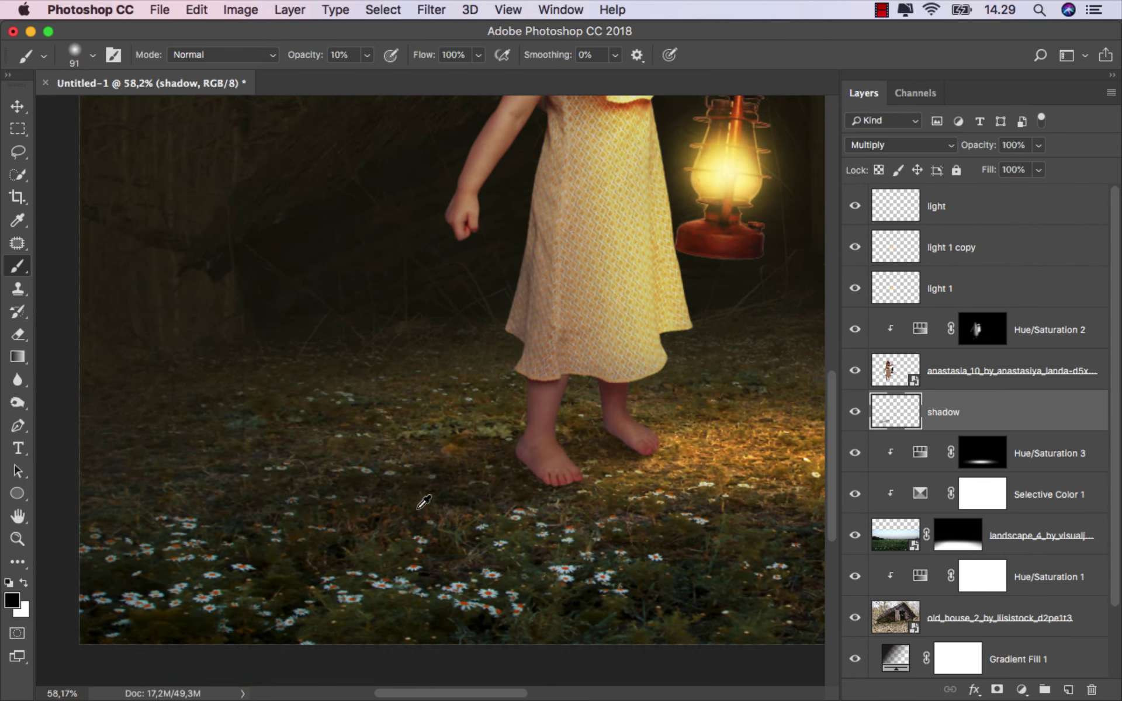
pyautogui.scroll(-1, 416, 502)
pyautogui.press('super+0')
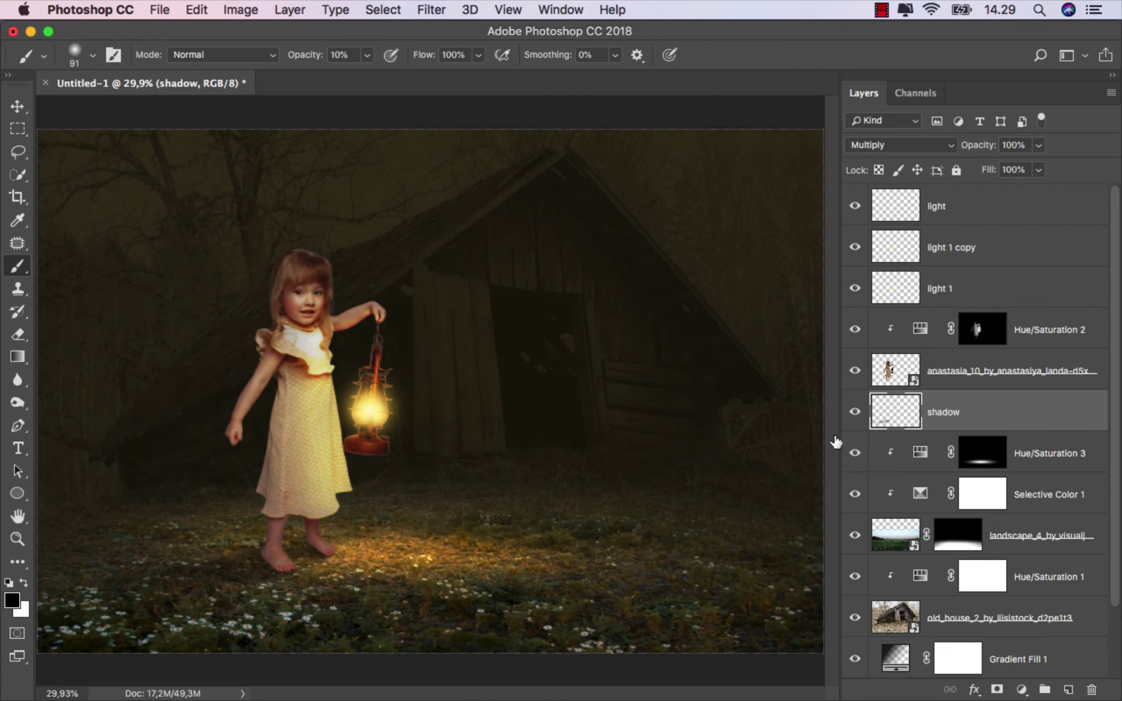
pyautogui.click(854, 411)
pyautogui.moveTo(170, 576); pyautogui.dragTo(198, 576)
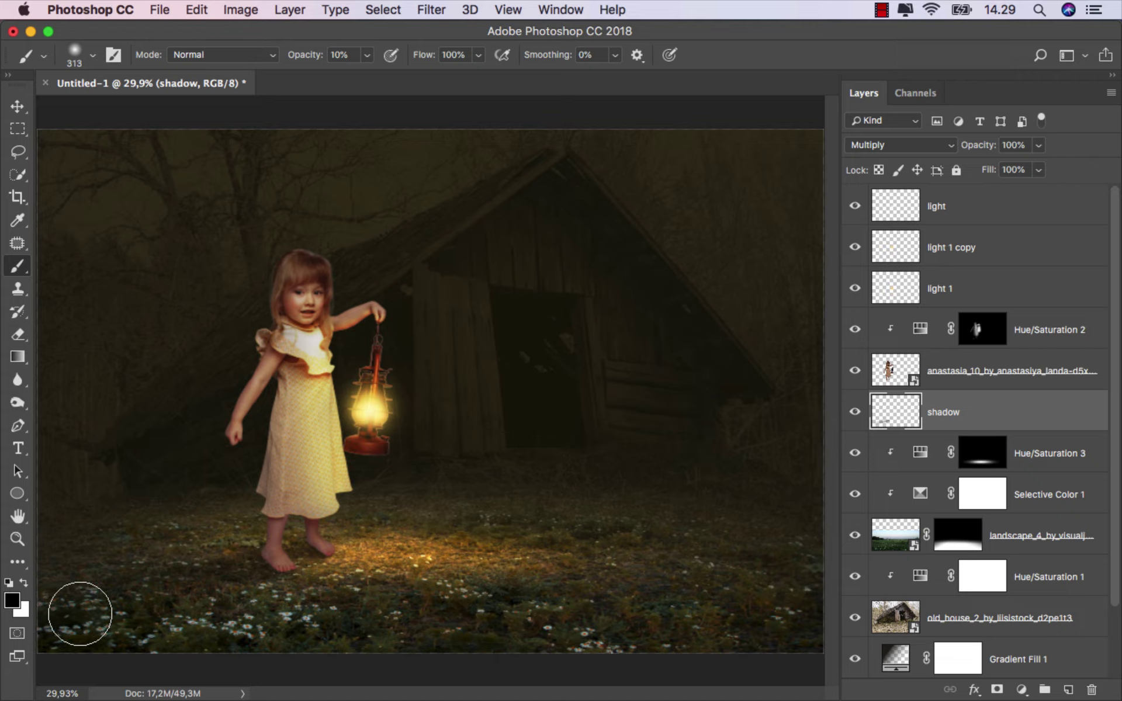
pyautogui.moveTo(118, 606)
pyautogui.mouseDown()
pyautogui.moveTo(193, 596)
pyautogui.moveTo(157, 569)
pyautogui.moveTo(192, 550)
pyautogui.mouseUp()
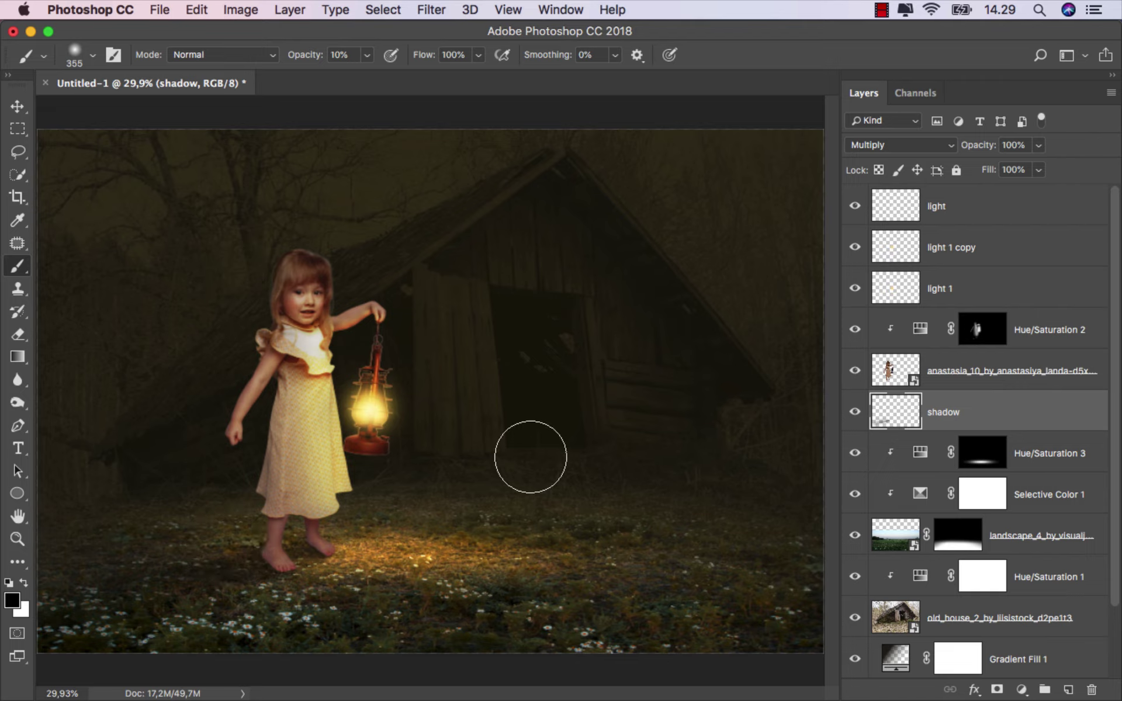
# On the girl's layer, add an Exposure adjustment at -1,09 and invert its mask
pyautogui.press('v')
pyautogui.click(972, 371)
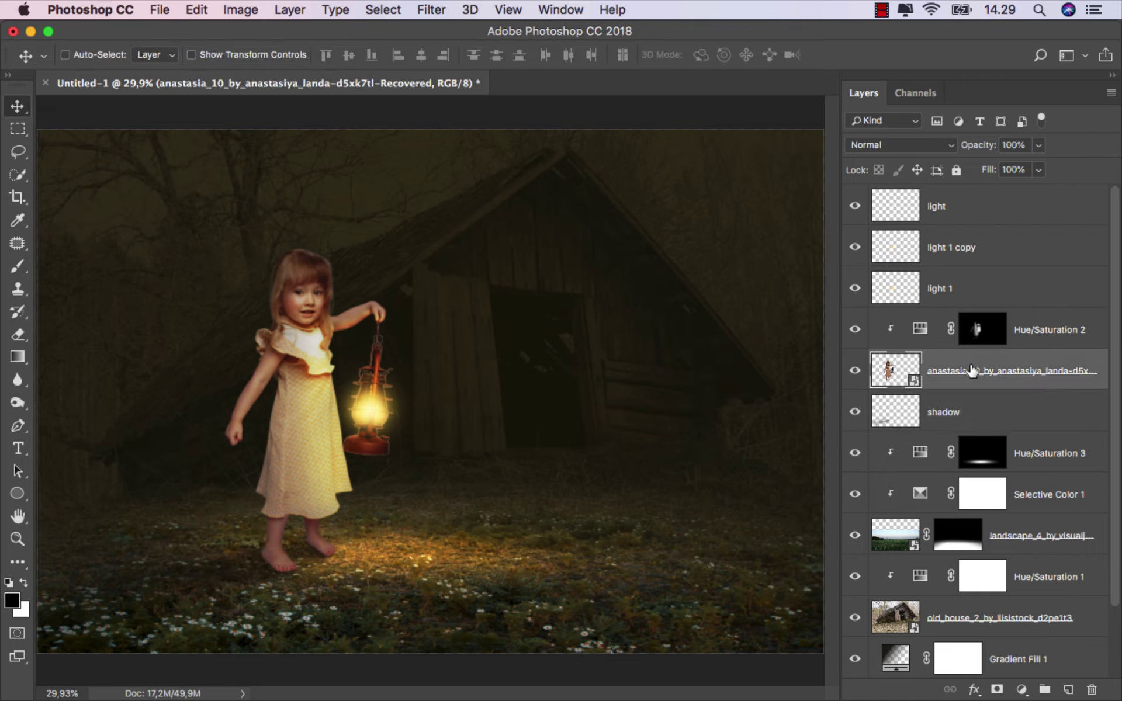
pyautogui.click(1022, 689)
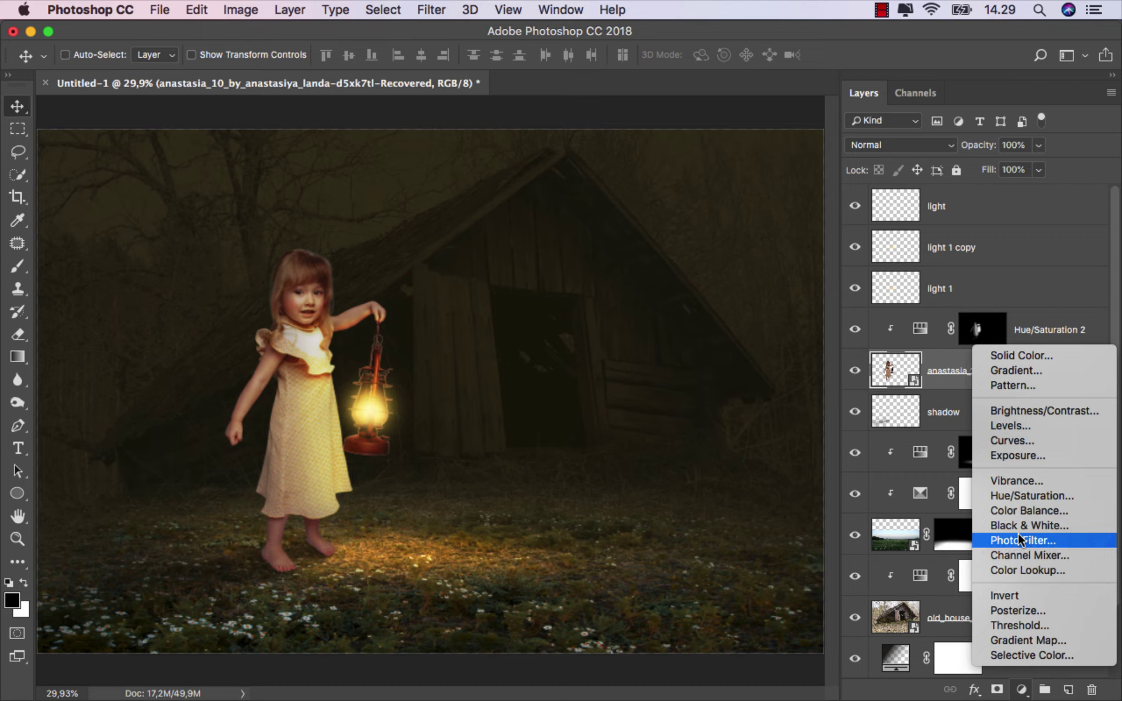
pyautogui.click(1027, 457)
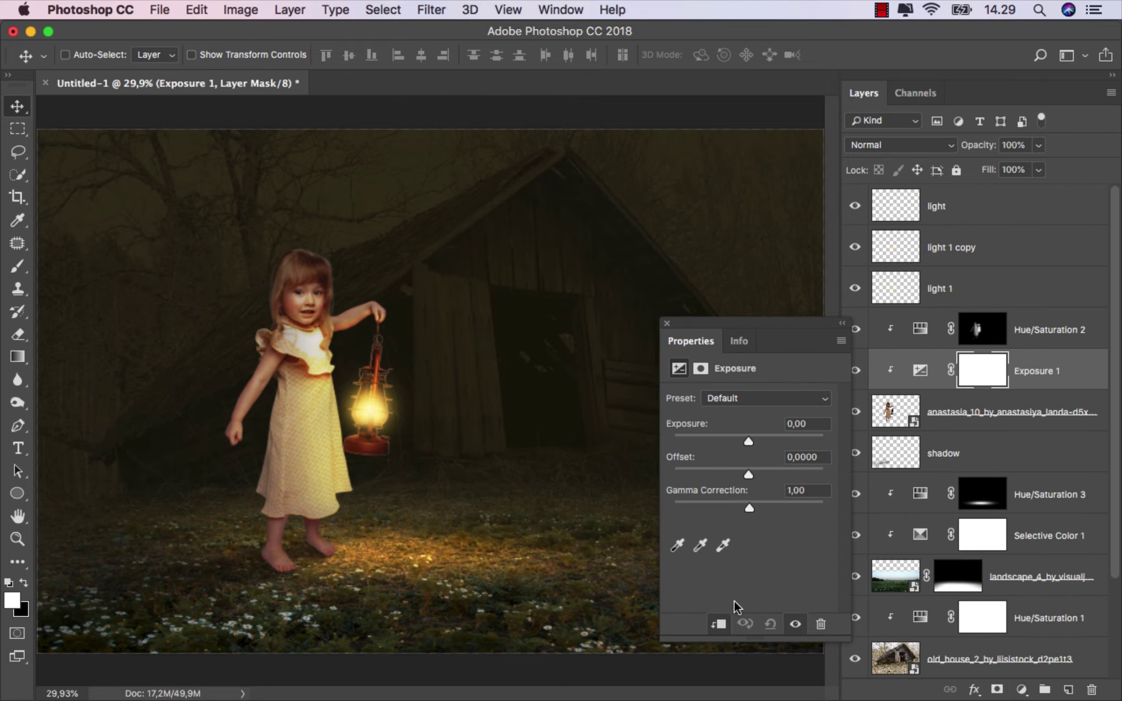
pyautogui.moveTo(747, 441); pyautogui.dragTo(740, 441)
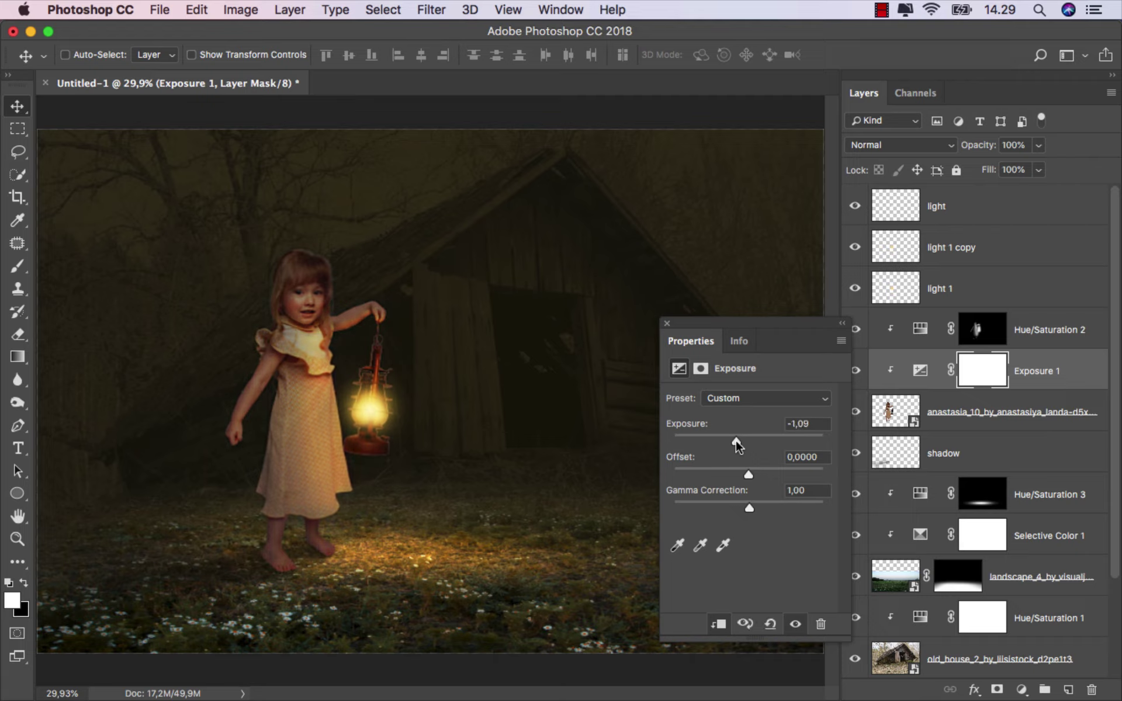
pyautogui.click(667, 323)
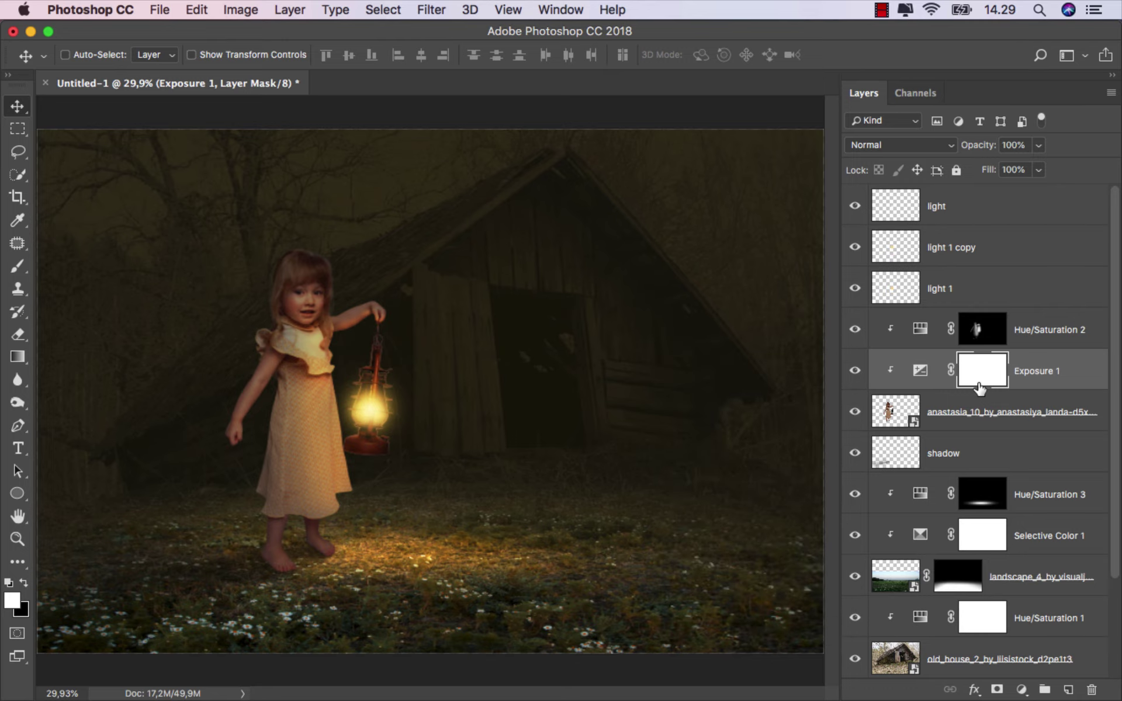
pyautogui.press('super+i')
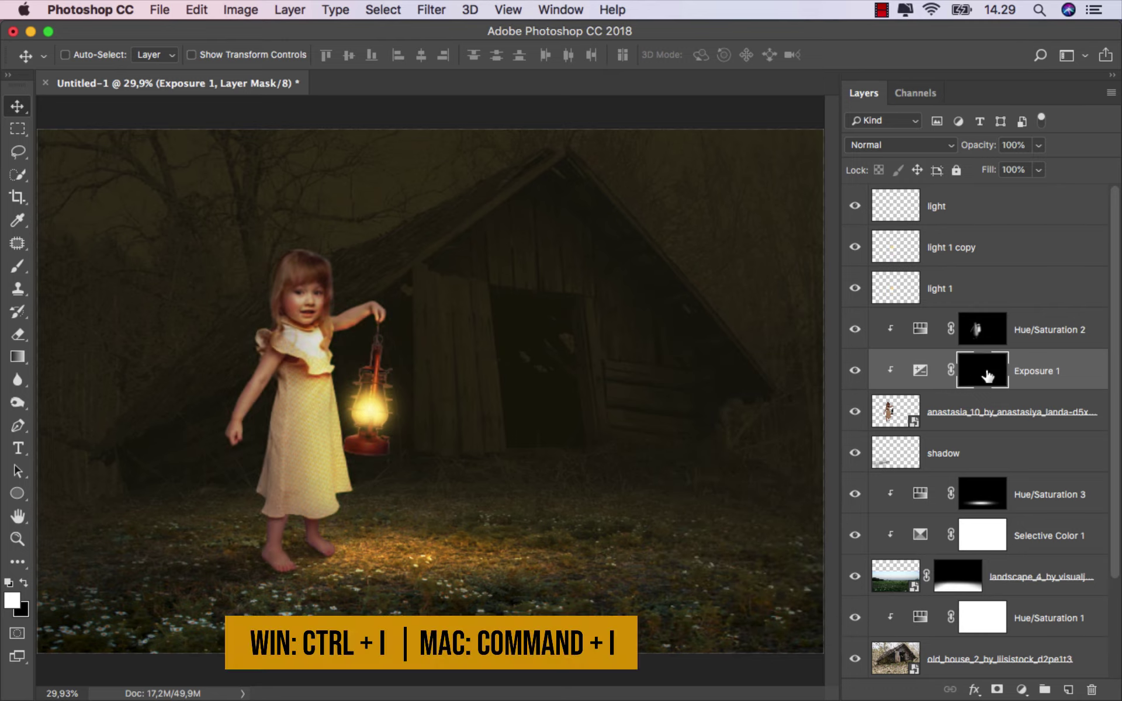
# Switch to a 100% opacity brush about 56 px wide
pyautogui.click(26, 267)
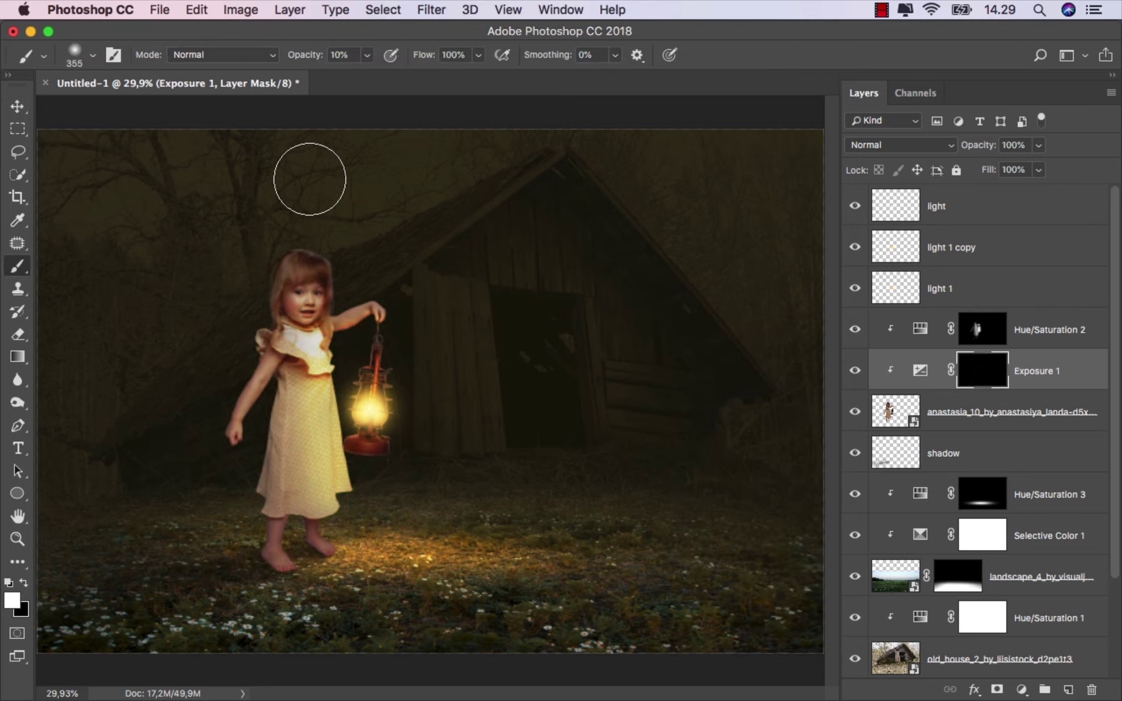
pyautogui.click(367, 55)
pyautogui.scroll(5, 393, 324)
pyautogui.moveTo(394, 324); pyautogui.dragTo(292, 308)
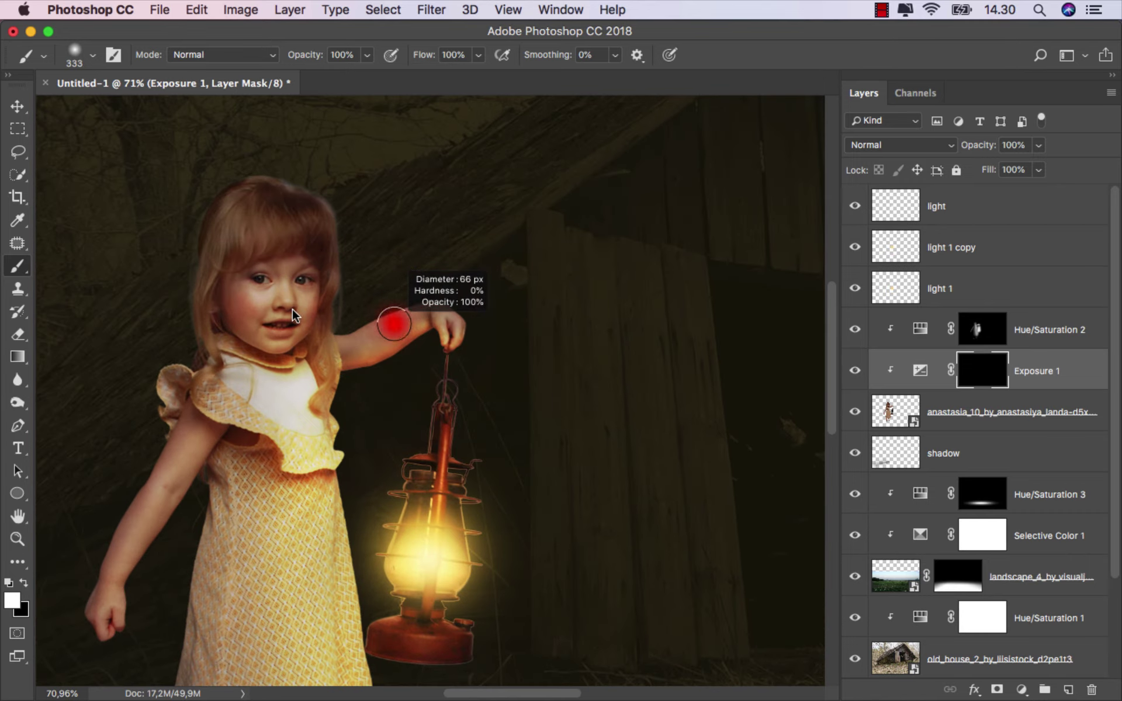
pyautogui.scroll(2, 489, 330)
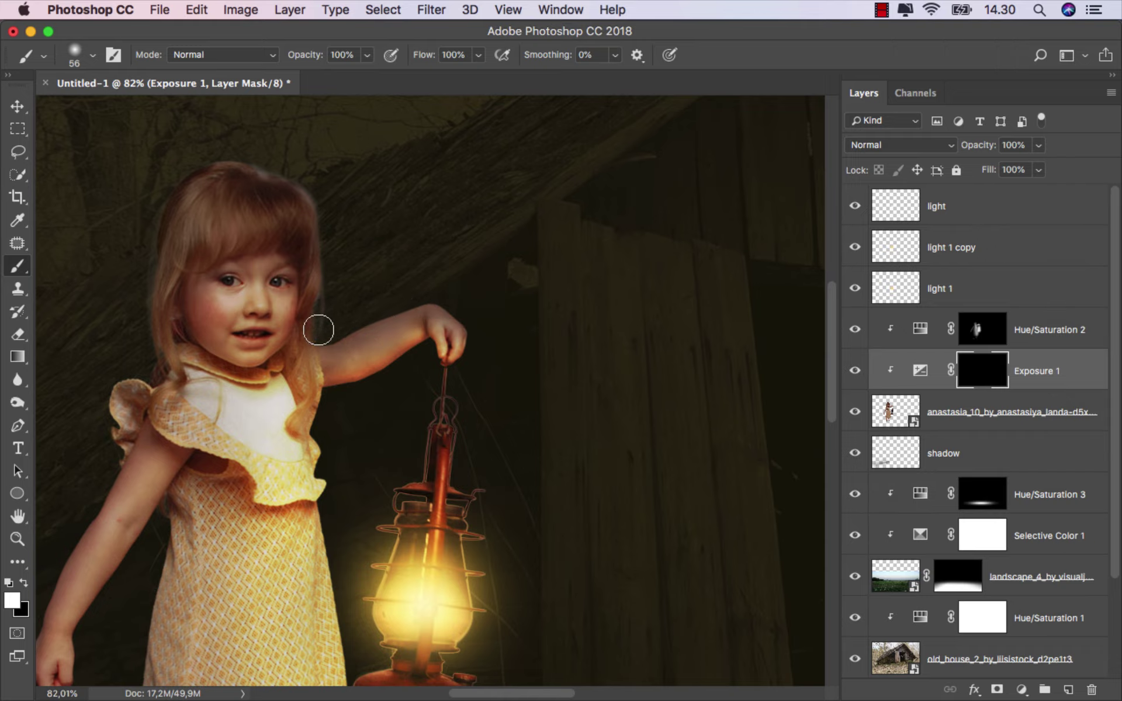
# Paint the Exposure 1 mask along the girl's hair edge, sleeve, shoulder and left dress edge
pyautogui.moveTo(217, 165); pyautogui.dragTo(177, 185)
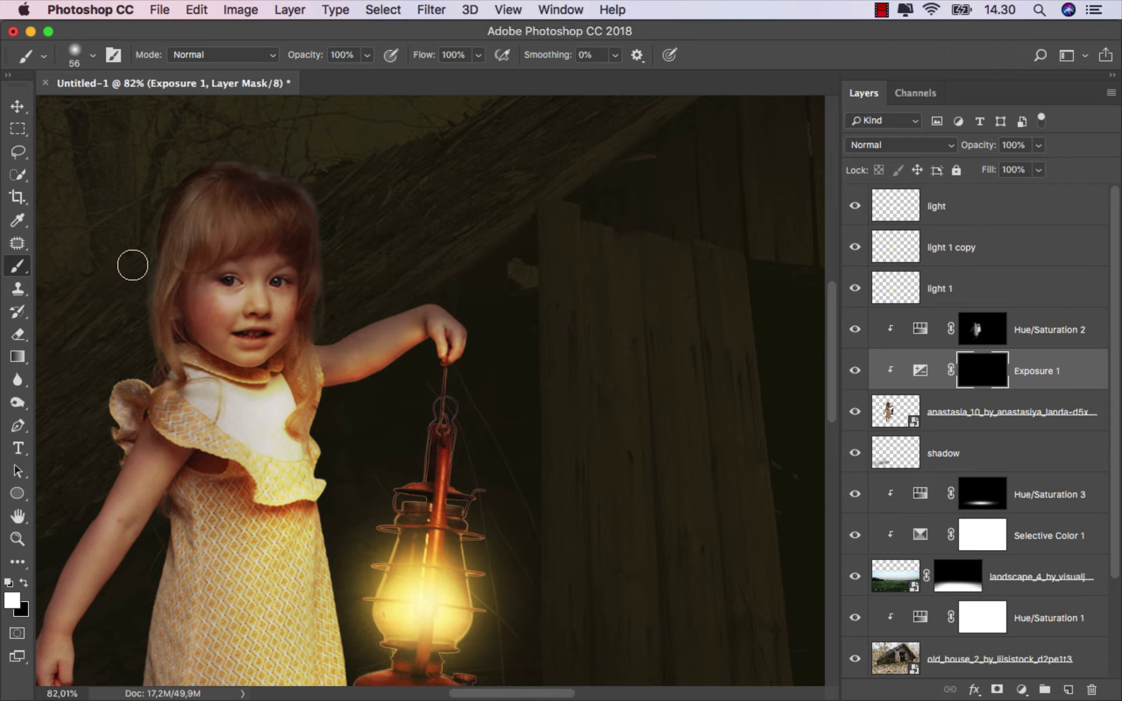
pyautogui.hscroll(-5, 268, 286)
pyautogui.press(']')
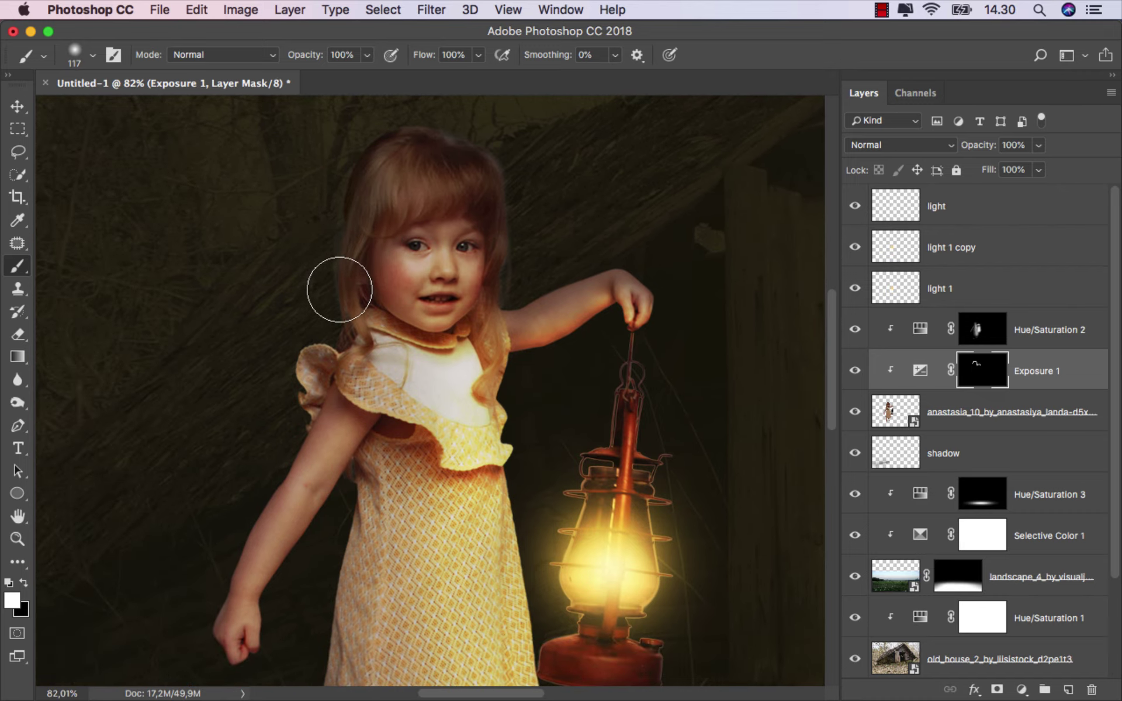
pyautogui.moveTo(284, 399); pyautogui.dragTo(263, 409)
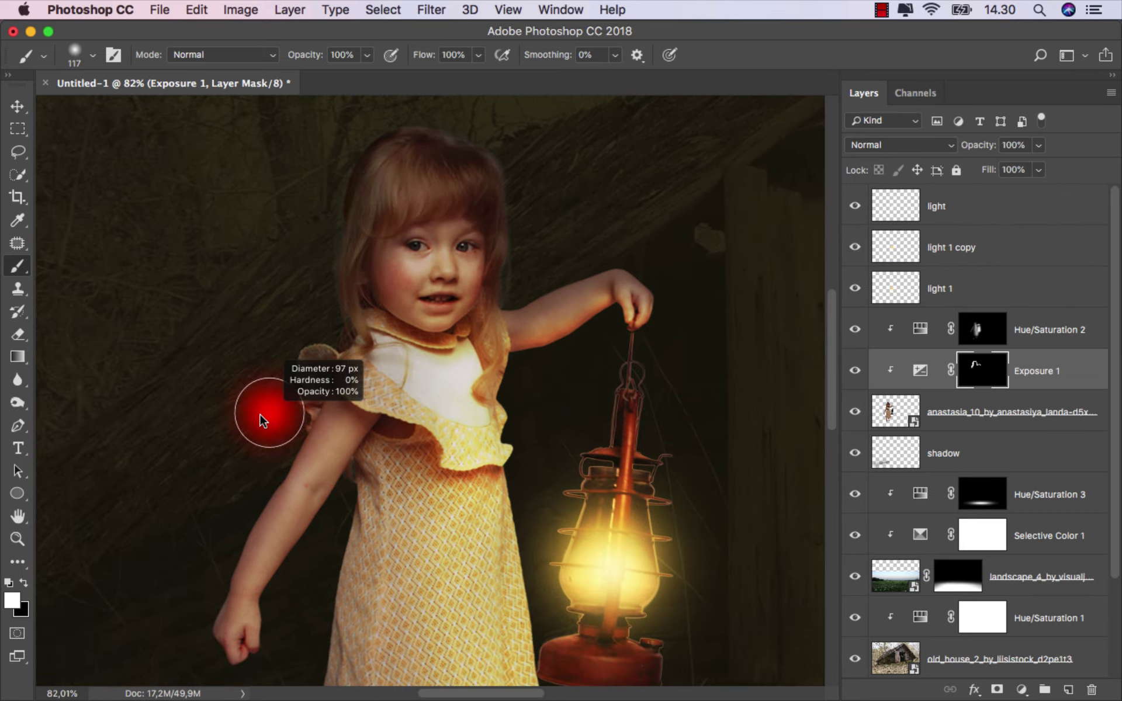
pyautogui.scroll(-4, 318, 295)
pyautogui.hscroll(-2, 318, 296)
pyautogui.moveTo(368, 243)
pyautogui.mouseDown()
pyautogui.moveTo(360, 290)
pyautogui.moveTo(254, 518)
pyautogui.mouseUp()
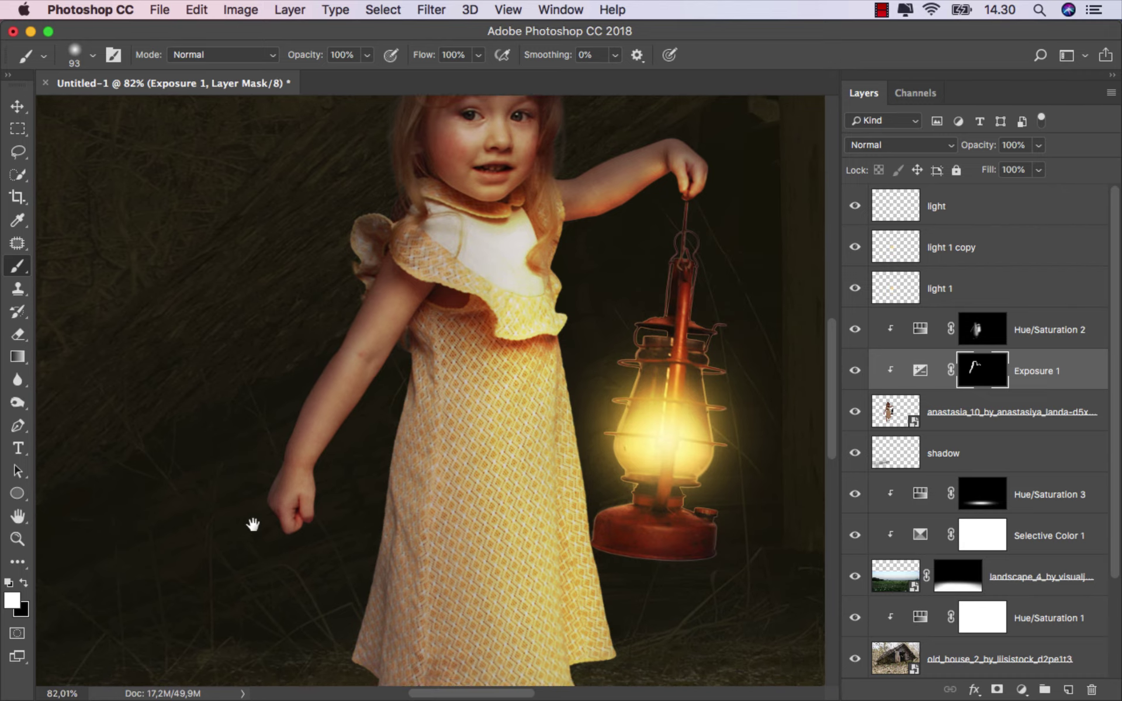
pyautogui.scroll(-5, 253, 522)
pyautogui.hscroll(2, 253, 522)
pyautogui.press('[')
pyautogui.moveTo(366, 253); pyautogui.dragTo(326, 604)
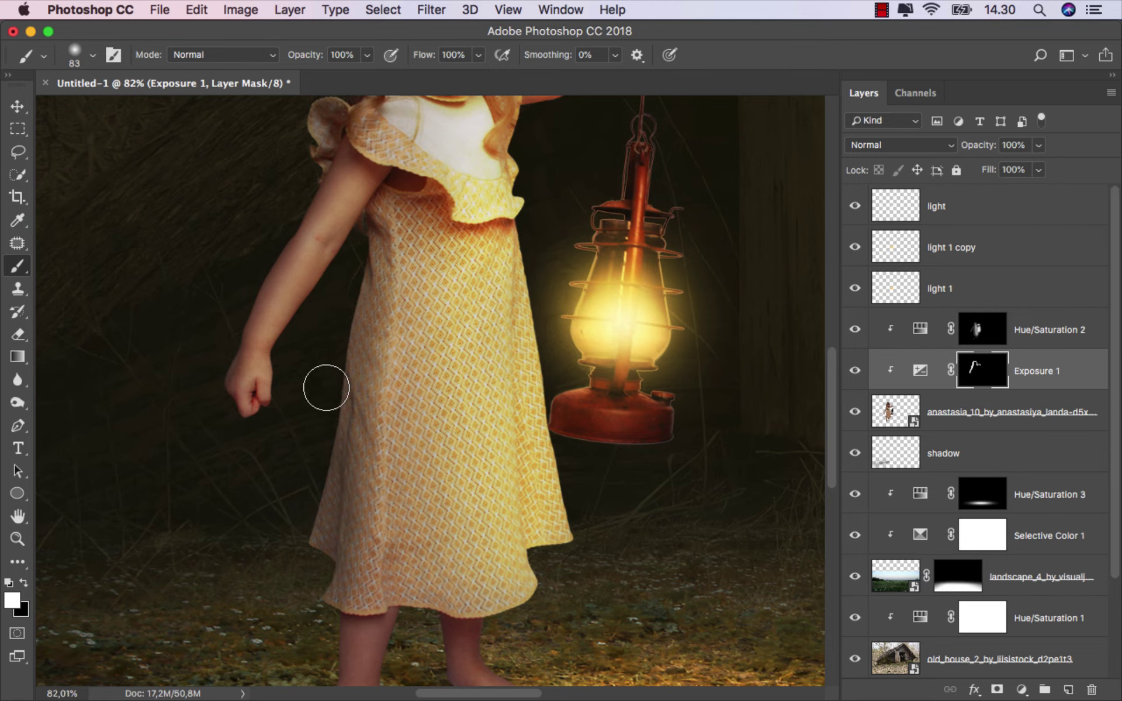
pyautogui.moveTo(345, 293); pyautogui.dragTo(306, 566)
# Extend the mask to the left foot's outer edge, then compare Exposure 1 on and off
pyautogui.scroll(-5, 295, 409)
pyautogui.hscroll(1, 295, 409)
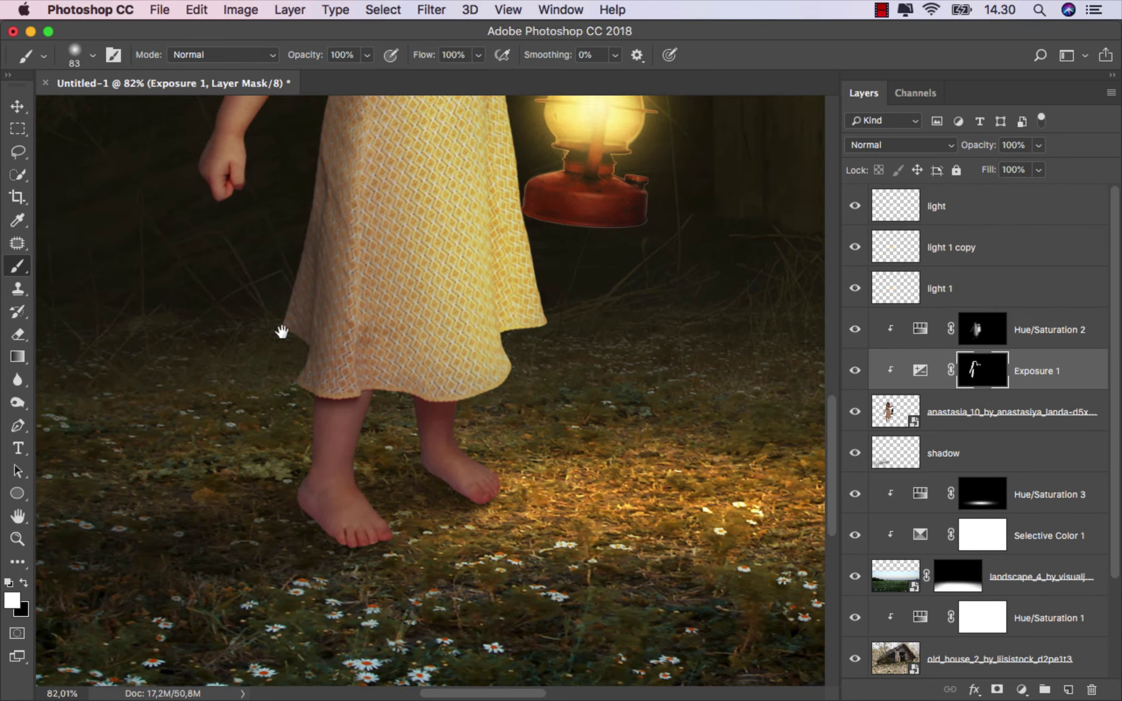
pyautogui.moveTo(289, 439); pyautogui.dragTo(338, 525)
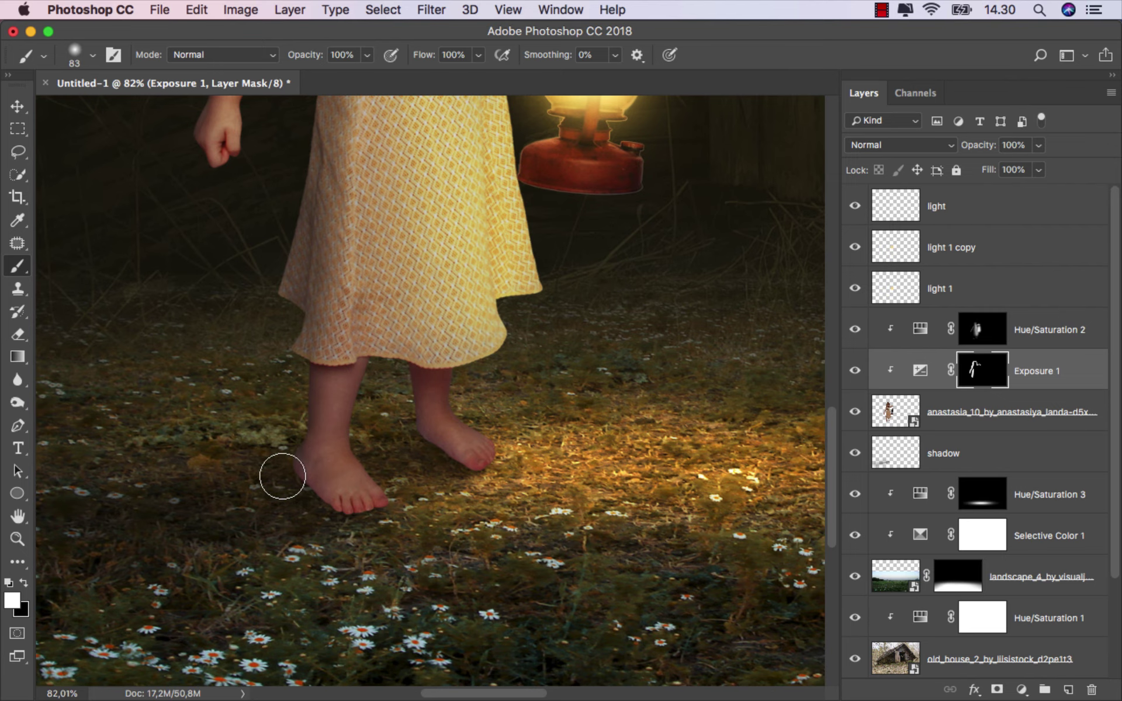
pyautogui.scroll(2, 446, 412)
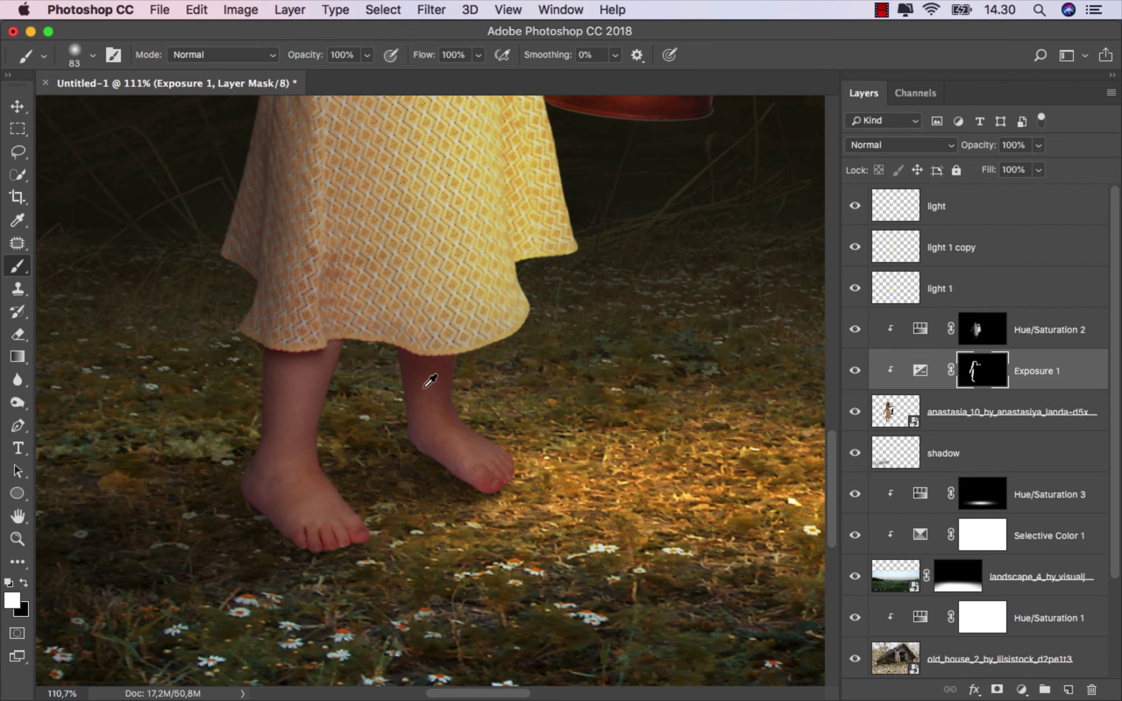
pyautogui.moveTo(433, 375); pyautogui.dragTo(413, 388)
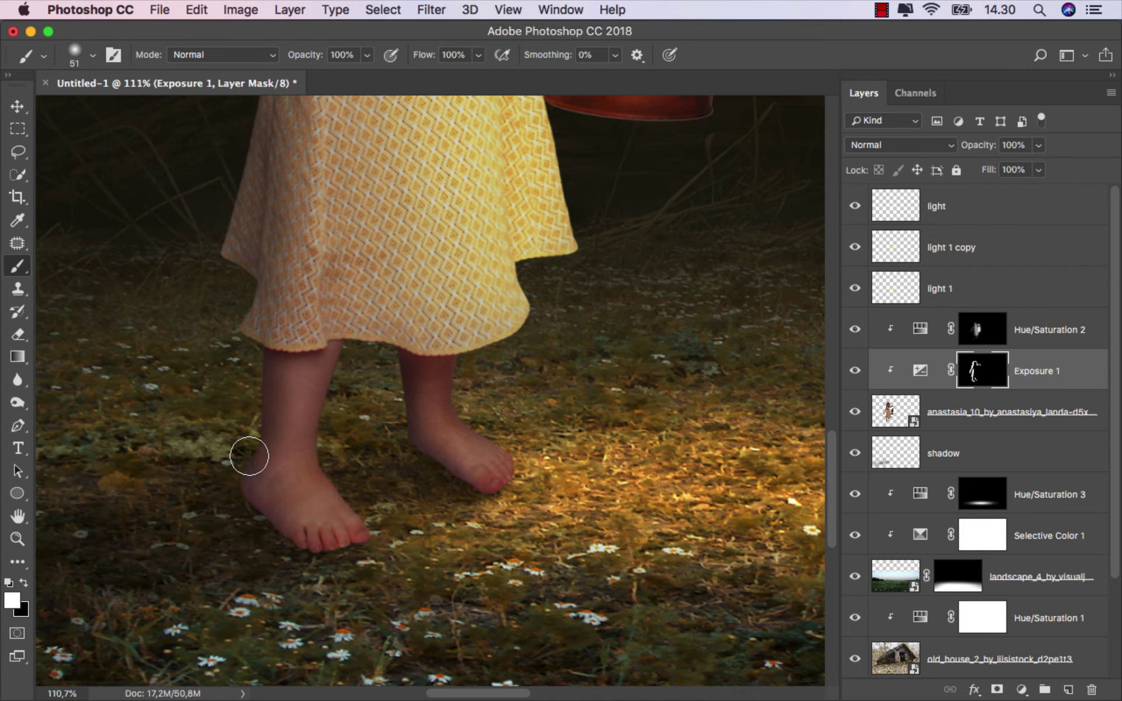
pyautogui.scroll(-3, 507, 507)
pyautogui.scroll(-1, 506, 508)
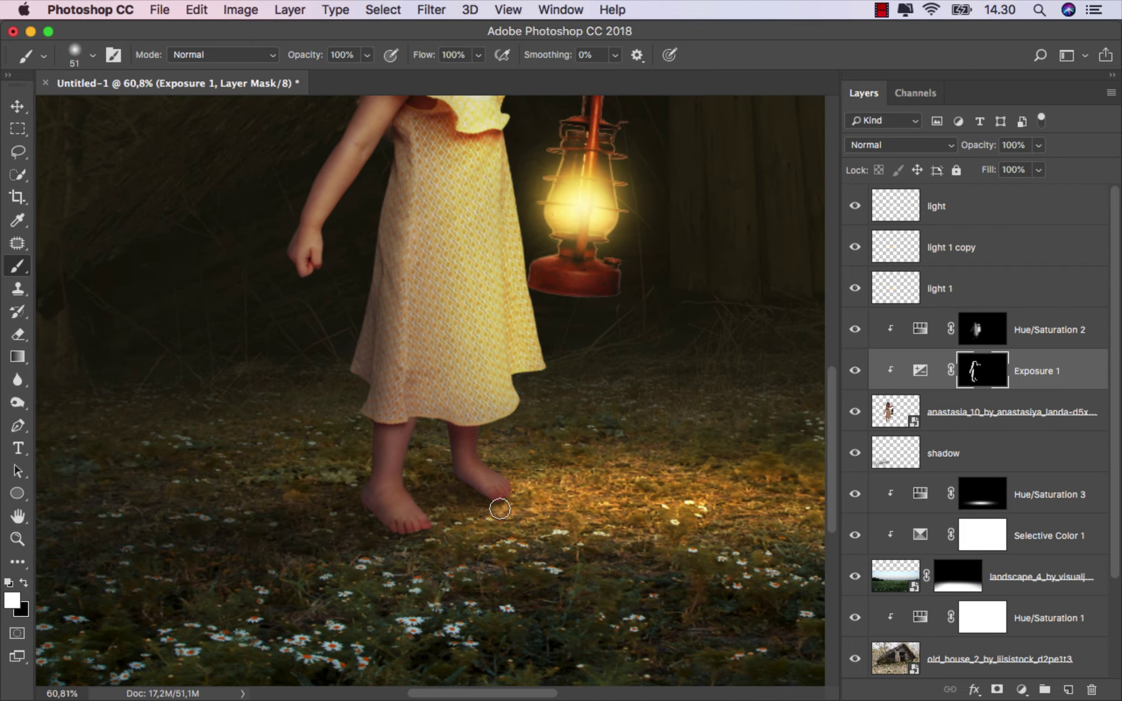
pyautogui.scroll(3, 499, 498)
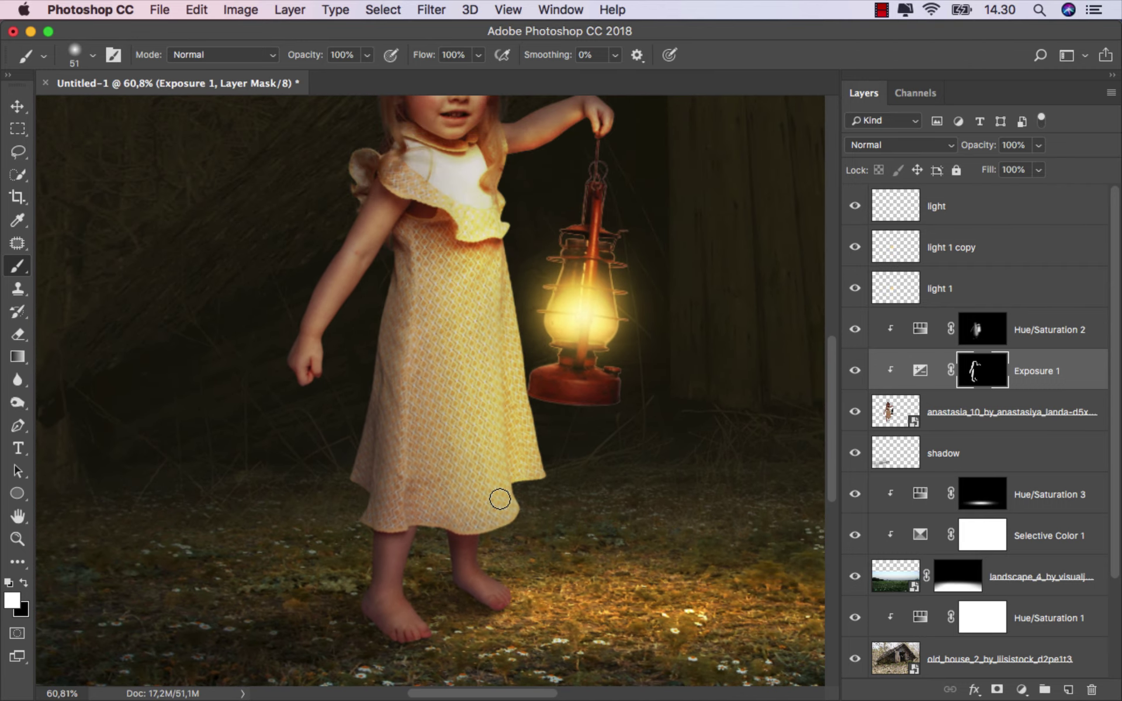
pyautogui.scroll(-3, 499, 498)
pyautogui.click(854, 370)
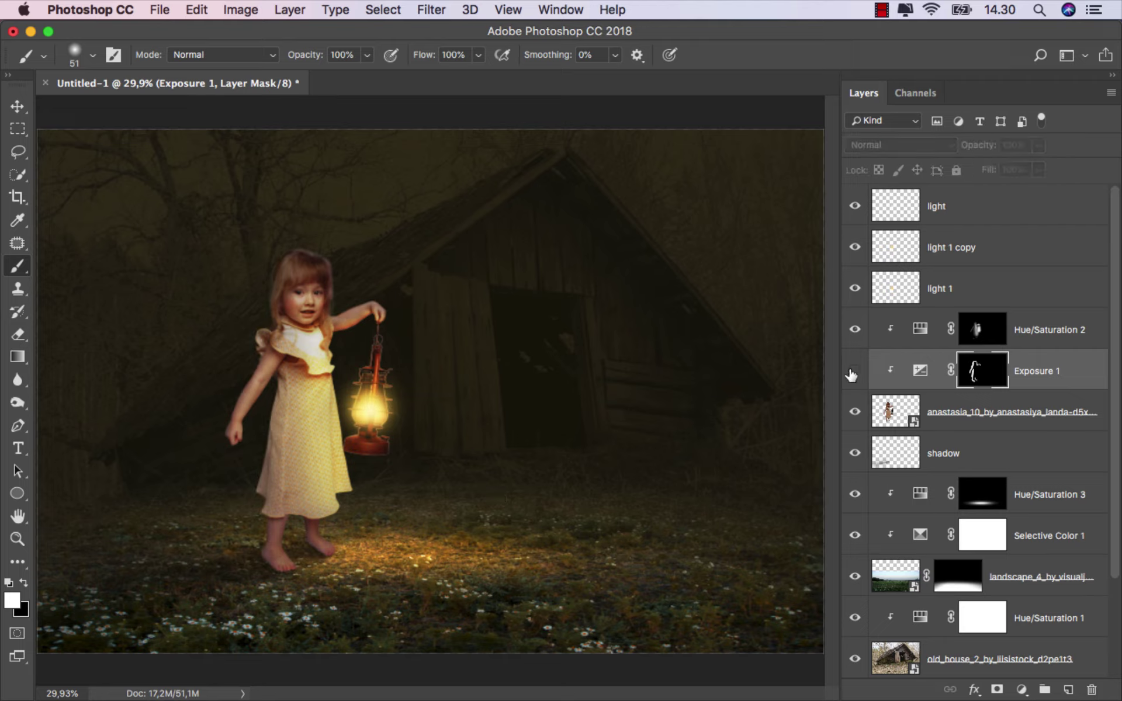
pyautogui.hotkey('ctrl', '2')
# Add an empty Layer 1 above Hue/Saturation 2, clipped to the girl and set to Multiply
pyautogui.press('v')
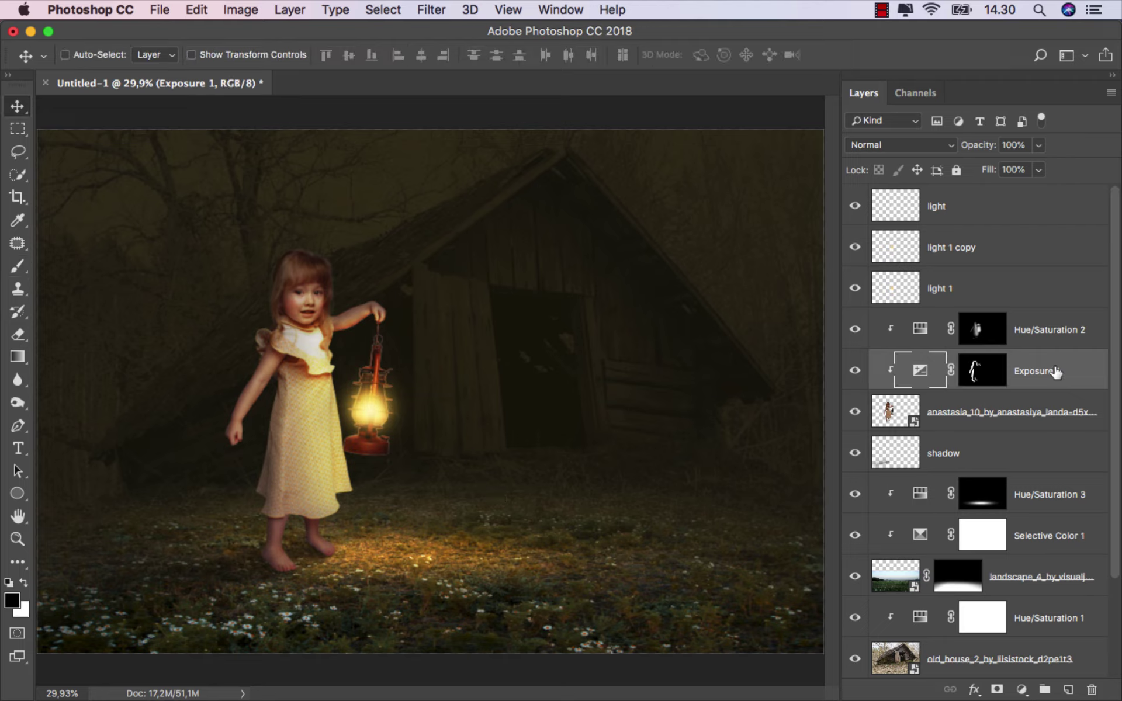
pyautogui.click(1034, 331)
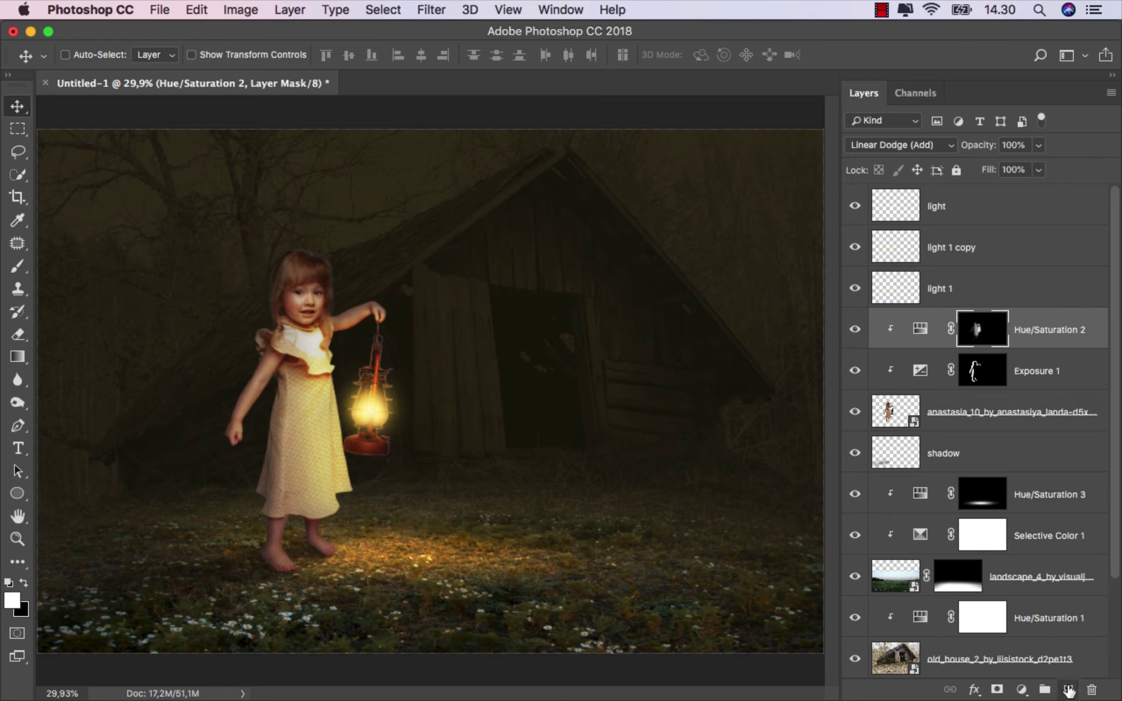
pyautogui.click(1068, 691)
pyautogui.rightClick(969, 330)
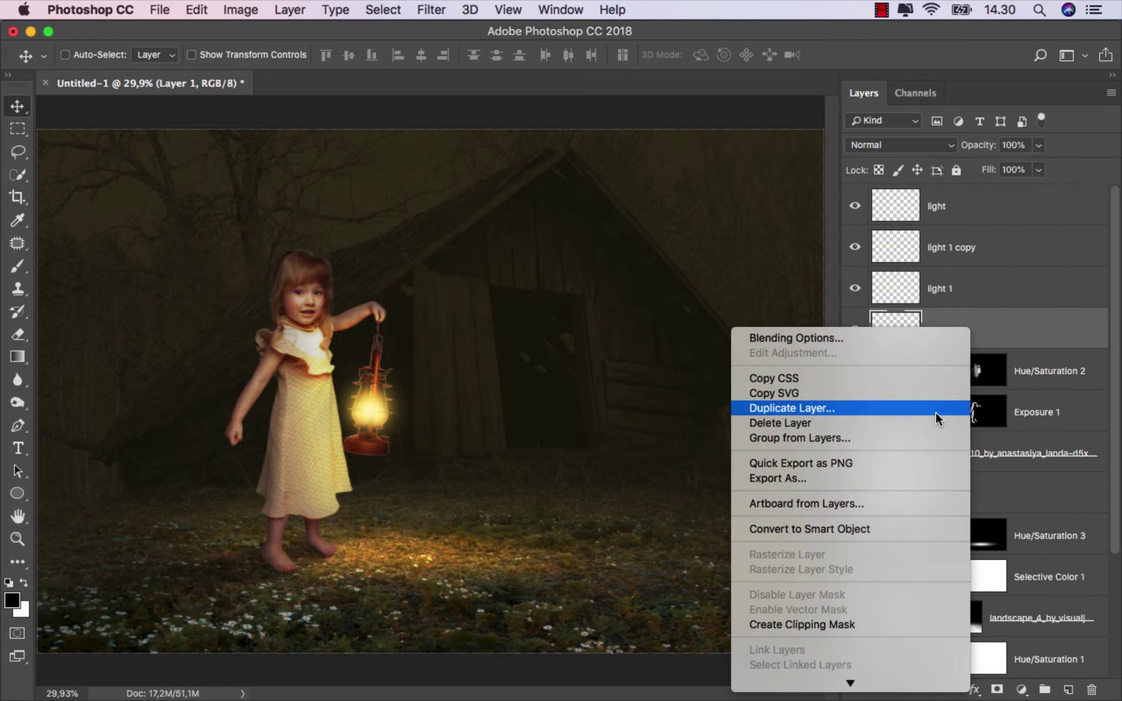
pyautogui.click(836, 623)
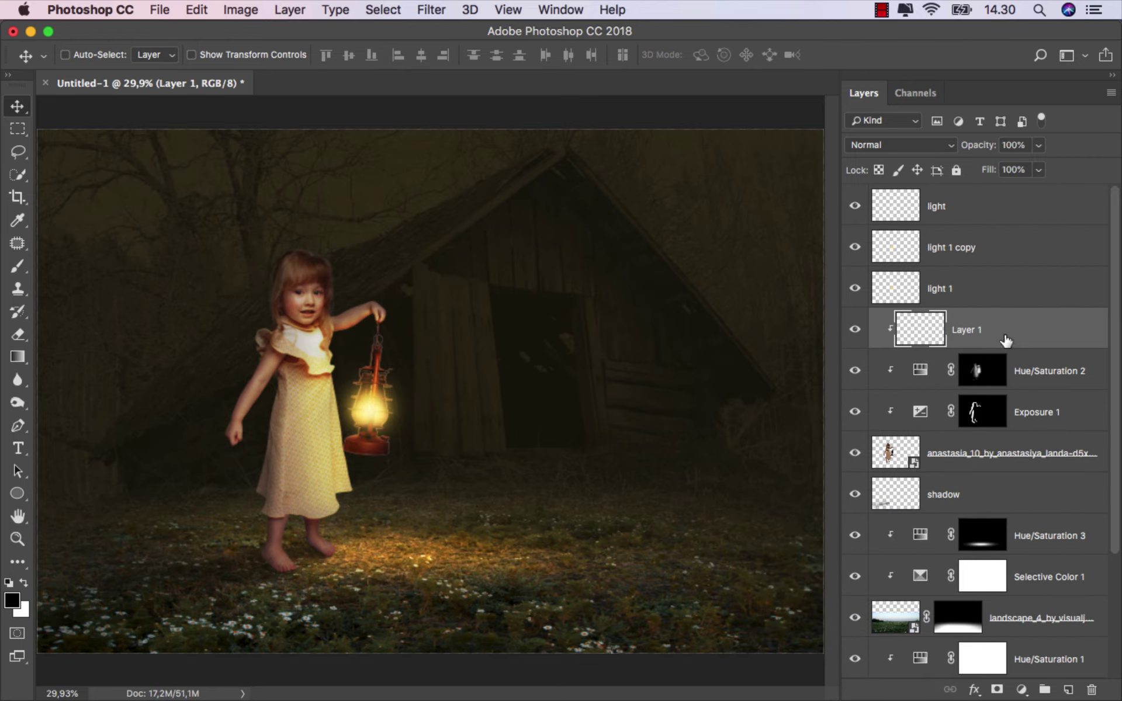
pyautogui.click(881, 144)
pyautogui.click(873, 191)
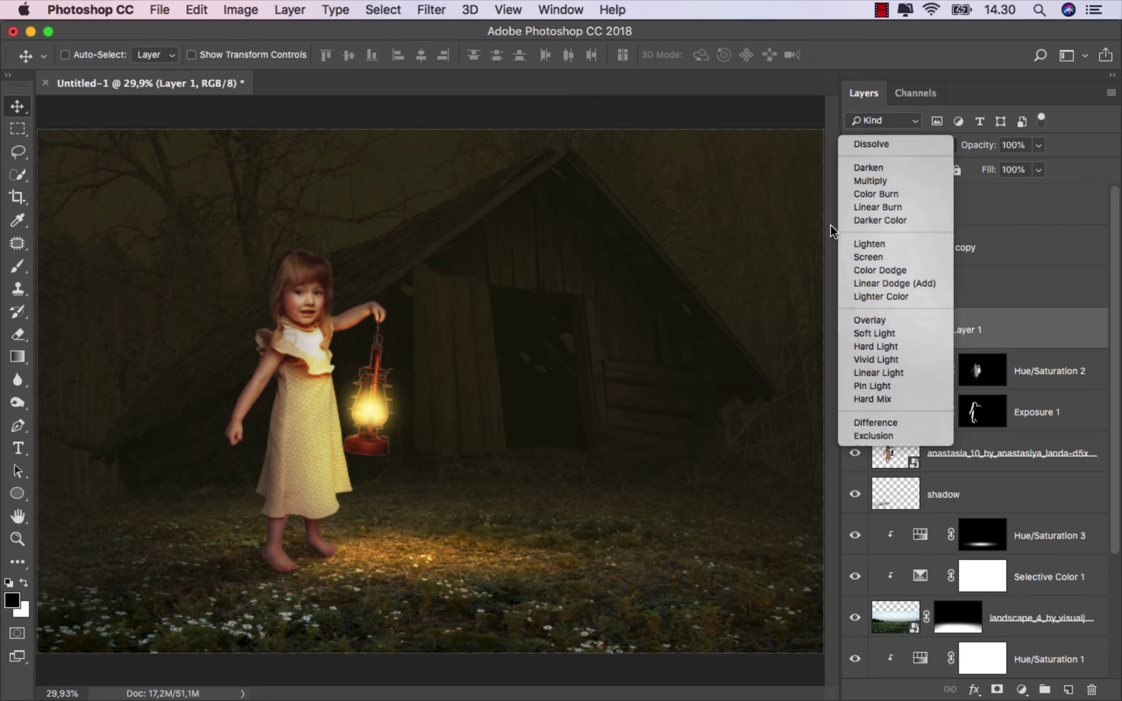
pyautogui.click(23, 268)
pyautogui.click(93, 265)
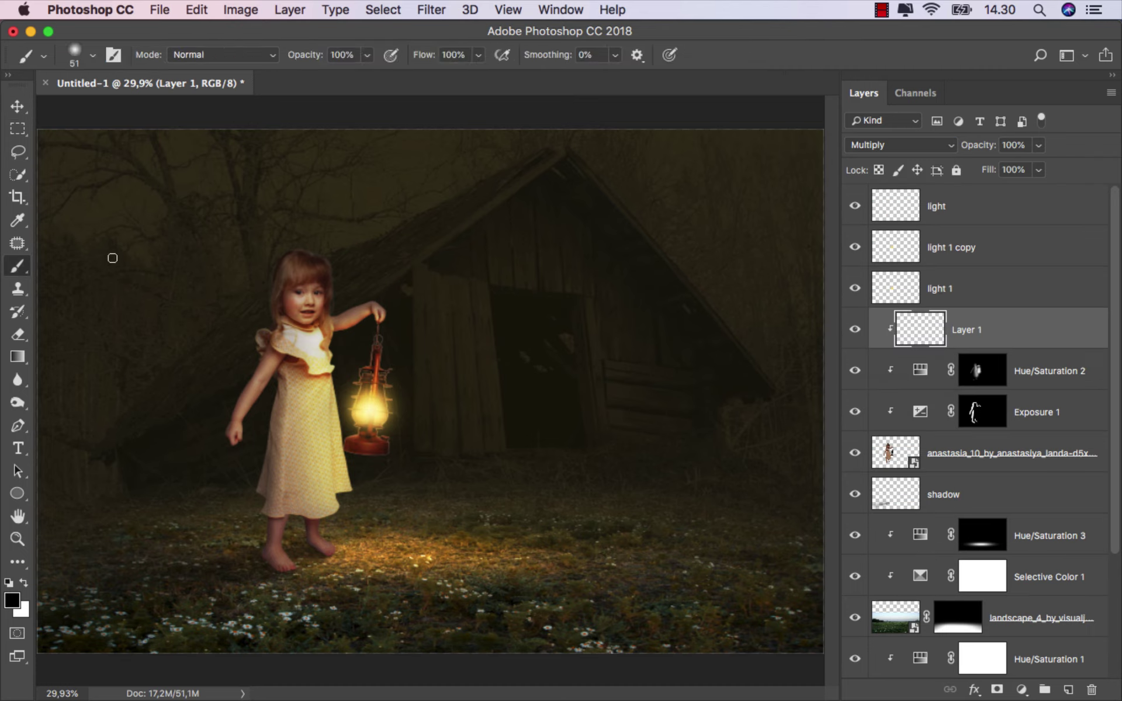
# Set the brush to 15% opacity and sample dark brown from the girl's hair
pyautogui.click(367, 54)
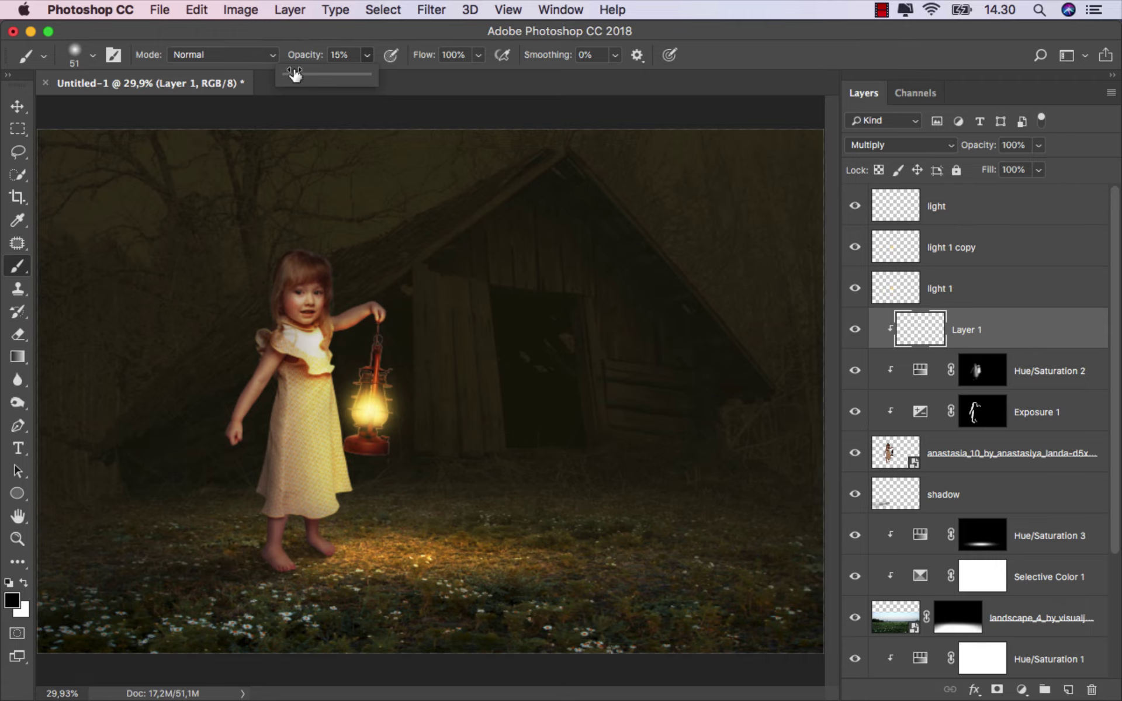
pyautogui.scroll(1, 263, 193)
pyautogui.scroll(5, 413, 333)
pyautogui.scroll(4, 419, 347)
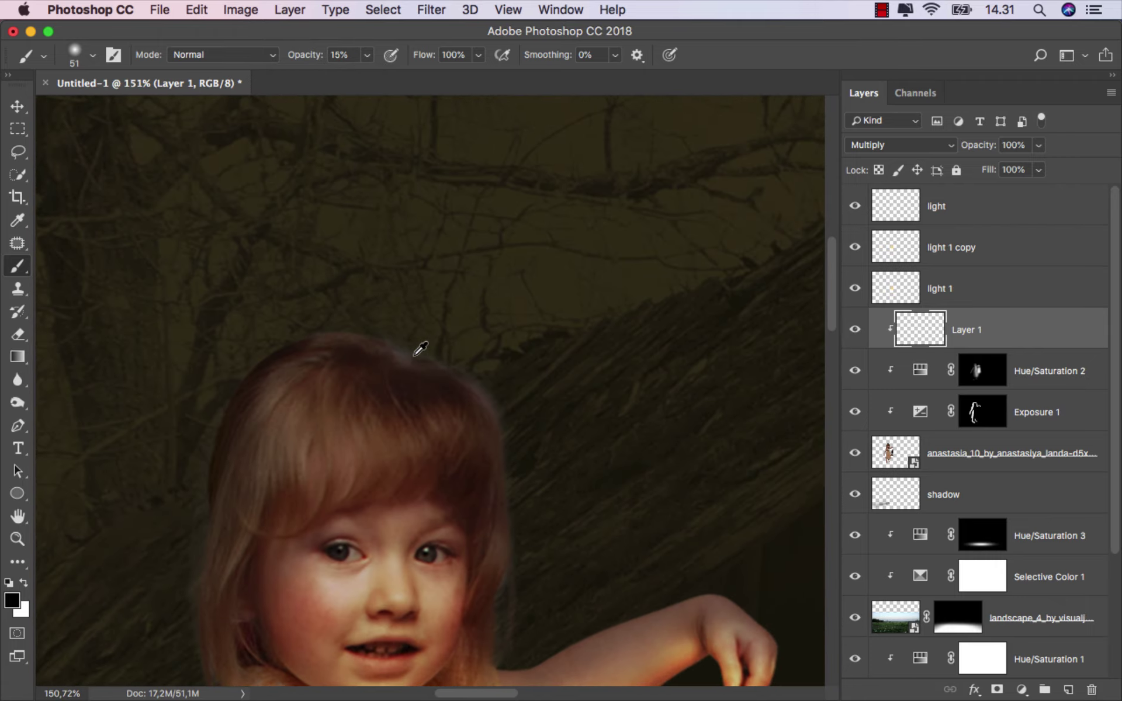
pyautogui.keyDown('alt'); pyautogui.click(414, 355); pyautogui.keyUp('alt')
pyautogui.moveTo(408, 329); pyautogui.dragTo(441, 334)
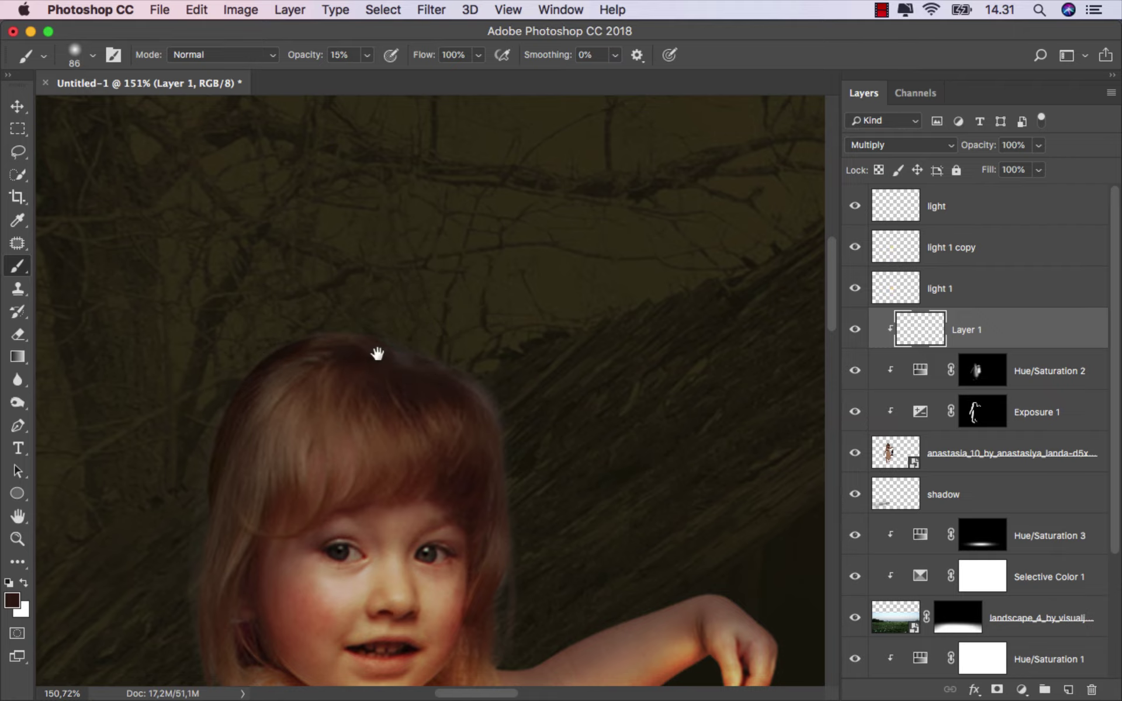
pyautogui.moveTo(376, 354); pyautogui.dragTo(252, 301)
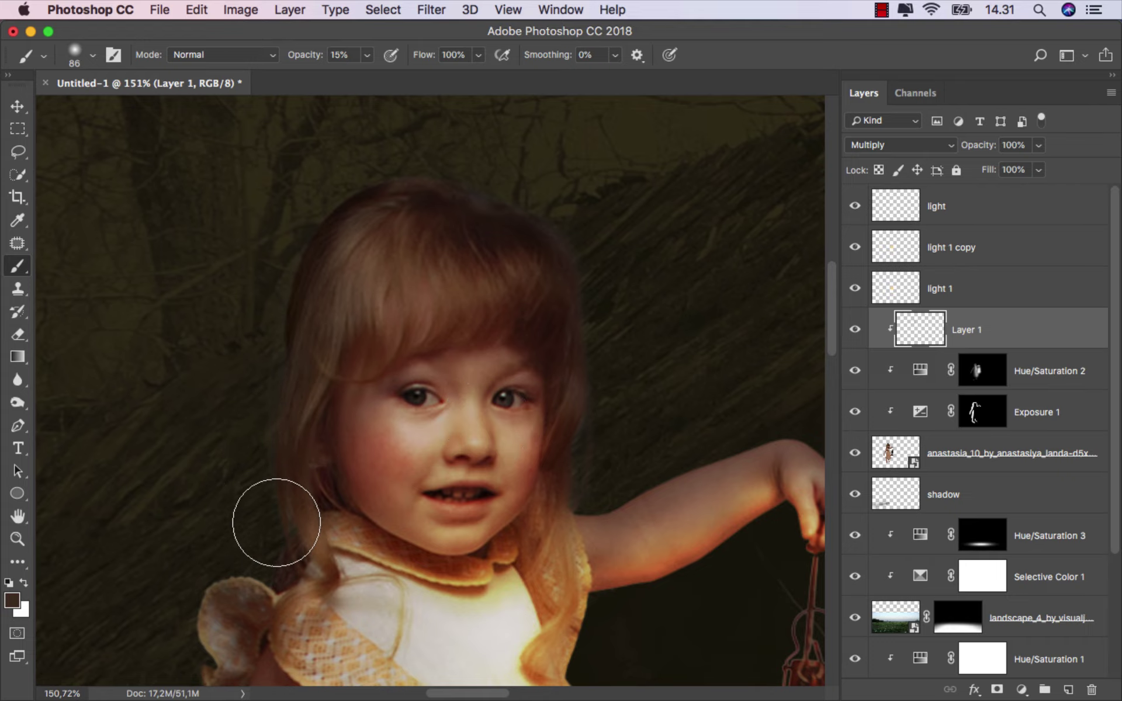
# Sample a darker brown and shade the underarm beside the dress
pyautogui.scroll(-3, 262, 391)
pyautogui.scroll(-5, 262, 390)
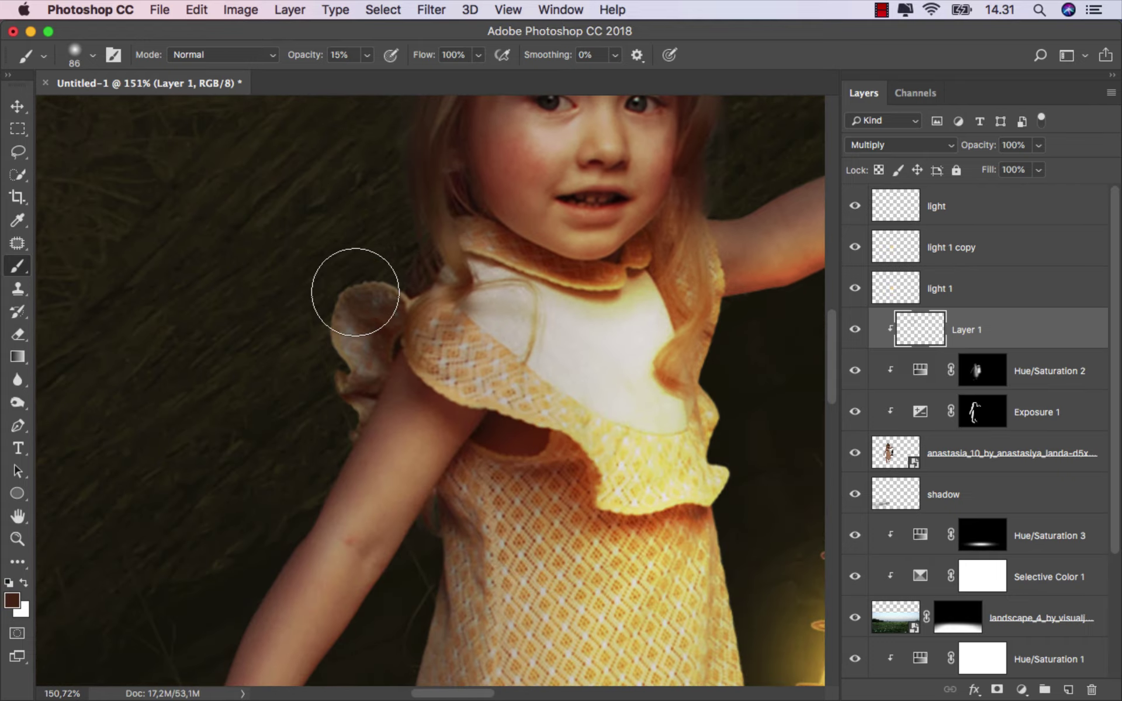
pyautogui.moveTo(333, 350); pyautogui.dragTo(388, 283)
pyautogui.scroll(-3, 362, 388)
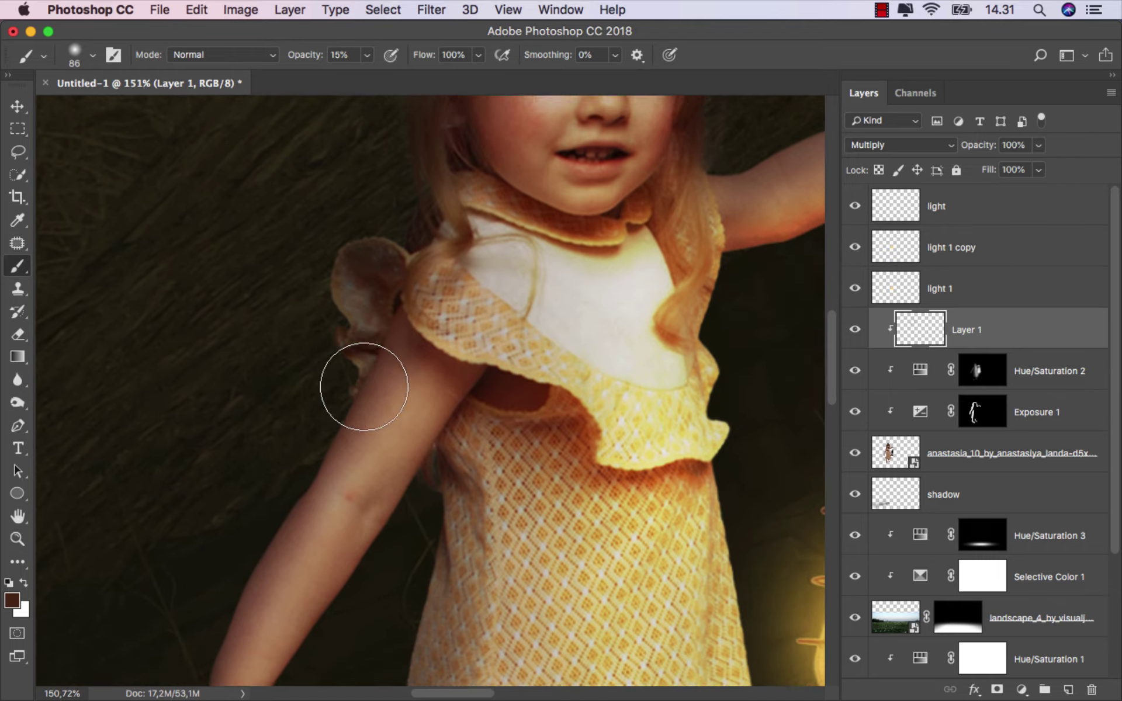
pyautogui.scroll(-5, 321, 341)
pyautogui.hscroll(-3, 320, 341)
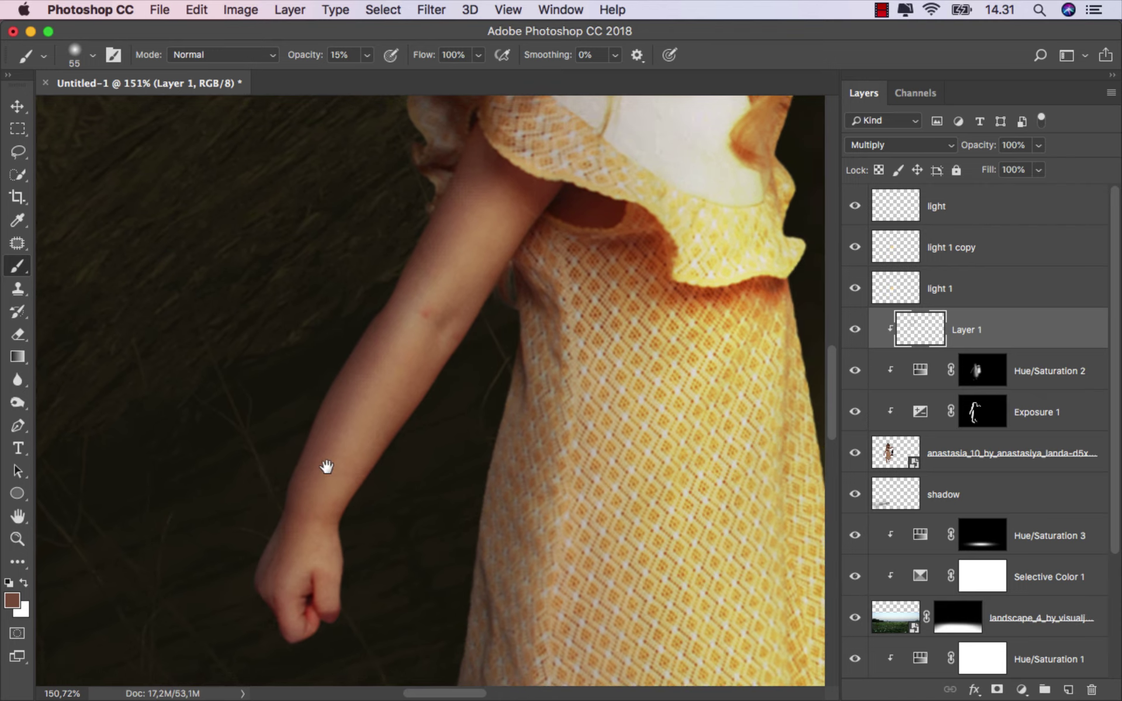
pyautogui.scroll(-3, 326, 466)
pyautogui.hscroll(5, 326, 466)
pyautogui.keyDown('alt'); pyautogui.click(409, 229); pyautogui.keyUp('alt')
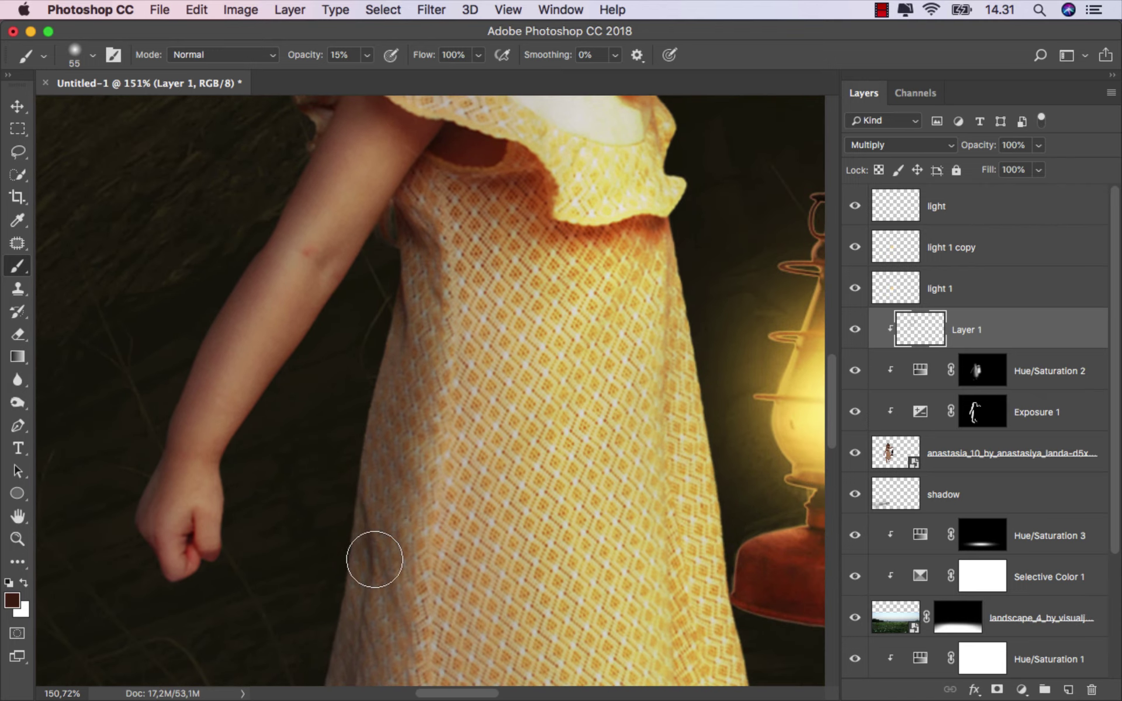
pyautogui.scroll(-3, 371, 556)
pyautogui.scroll(-2, 392, 314)
pyautogui.moveTo(371, 325); pyautogui.dragTo(397, 325)
pyautogui.scroll(-2, 380, 292)
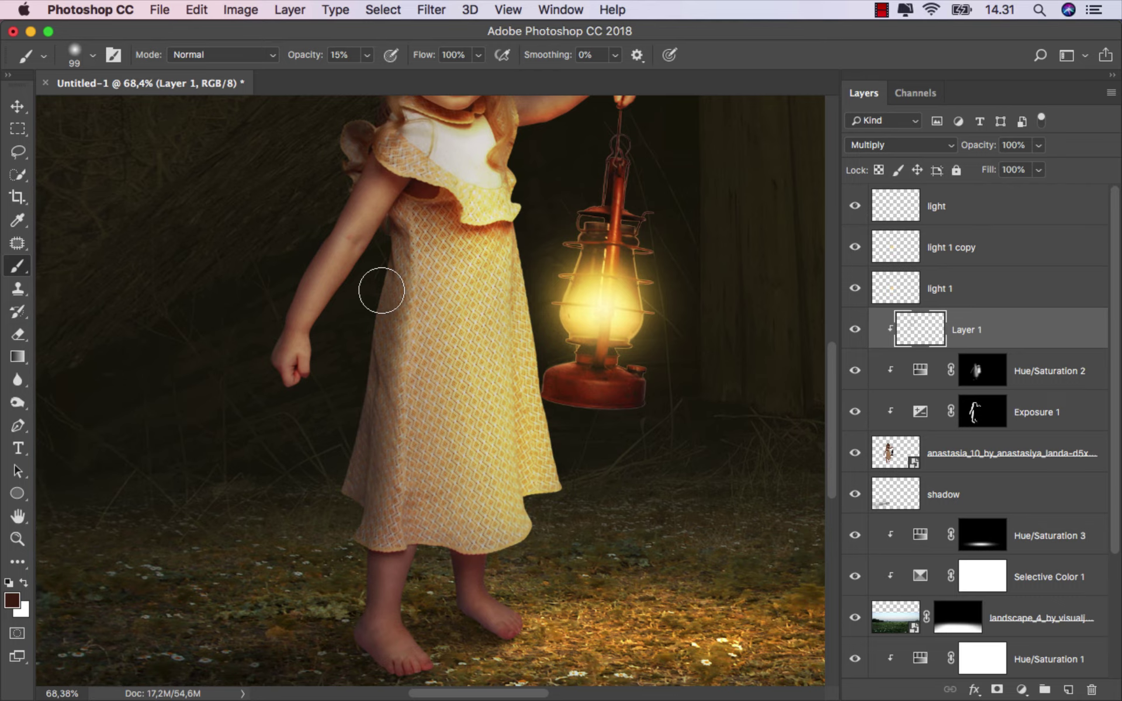
pyautogui.moveTo(371, 283); pyautogui.dragTo(374, 285)
# Shade down the girl's left and right legs to the heels
pyautogui.moveTo(381, 330); pyautogui.dragTo(382, 331)
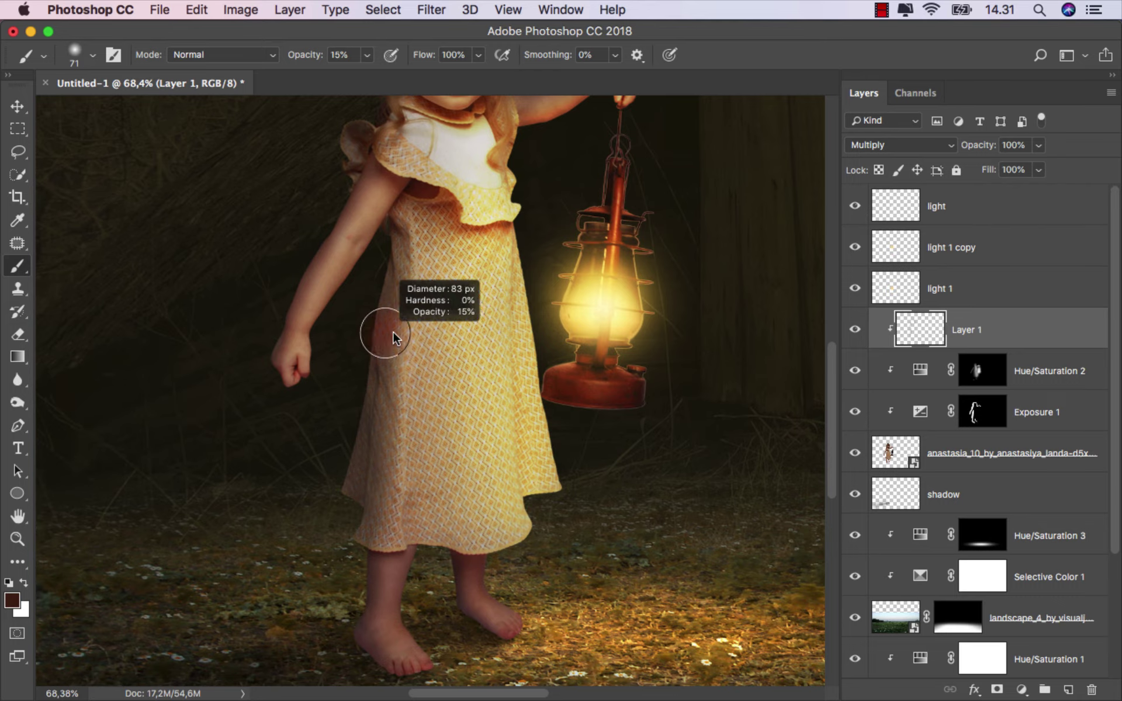
pyautogui.scroll(-3, 461, 396)
pyautogui.scroll(2, 420, 380)
pyautogui.scroll(2, 473, 388)
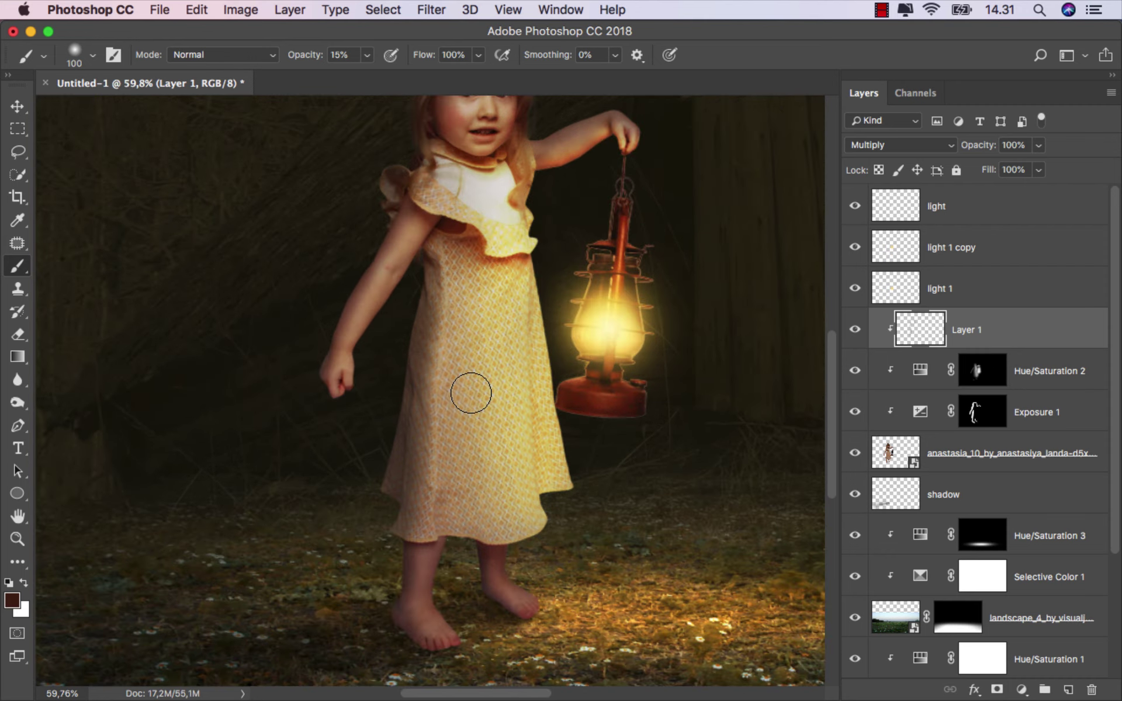
pyautogui.scroll(1, 443, 405)
pyautogui.scroll(-3, 444, 405)
pyautogui.scroll(1, 413, 500)
pyautogui.scroll(1, 401, 514)
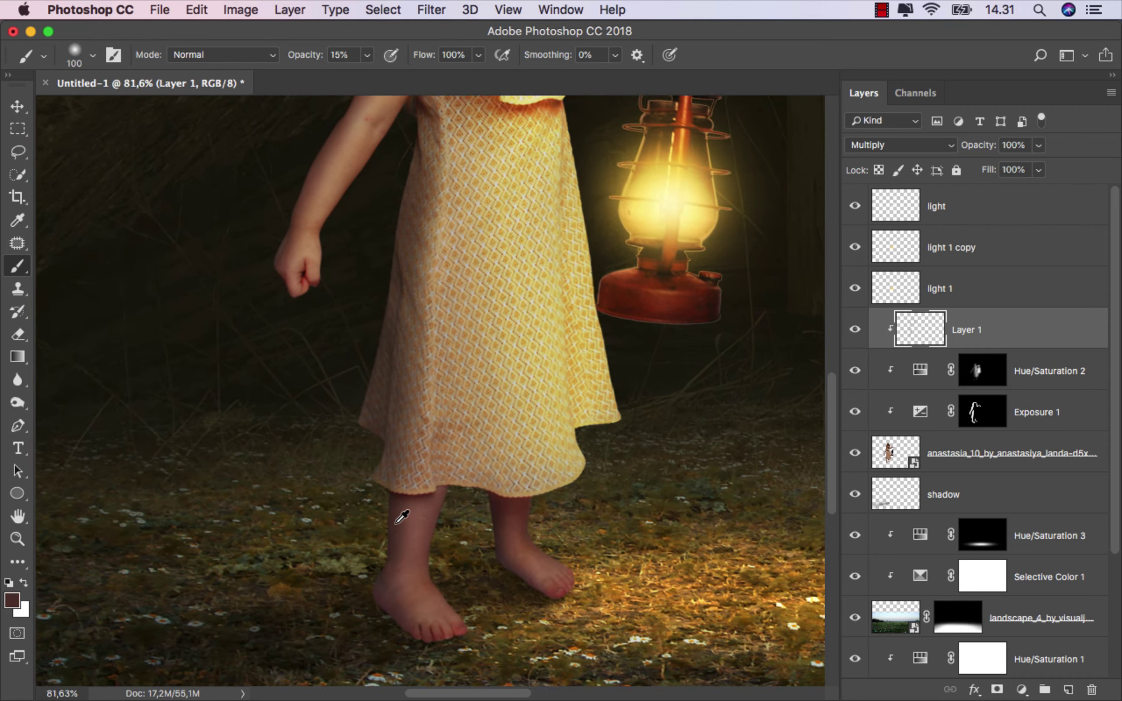
pyautogui.scroll(3, 375, 460)
pyautogui.moveTo(375, 461)
pyautogui.mouseDown()
pyautogui.moveTo(351, 434)
pyautogui.moveTo(343, 544)
pyautogui.moveTo(401, 633)
pyautogui.mouseUp()
pyautogui.scroll(1, 374, 573)
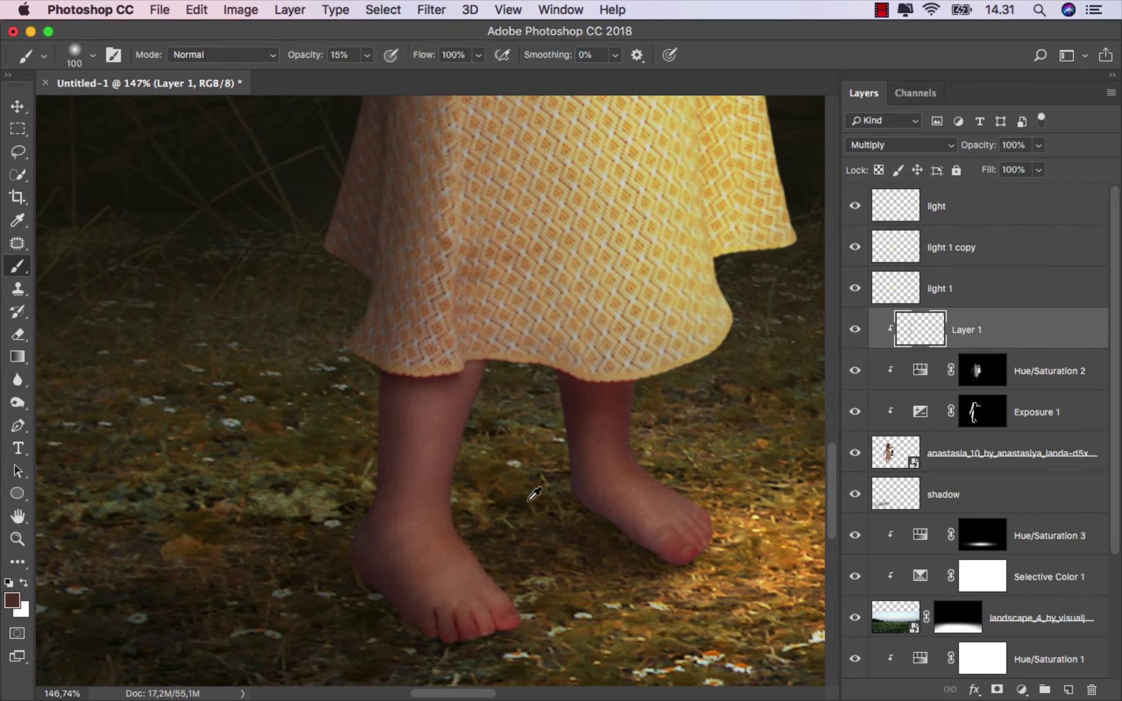
pyautogui.press('super+z')
pyautogui.press('[')
pyautogui.press('[')
pyautogui.press('[')
pyautogui.moveTo(569, 413)
pyautogui.mouseDown()
pyautogui.moveTo(561, 501)
pyautogui.moveTo(631, 546)
pyautogui.moveTo(640, 566)
pyautogui.mouseUp()
pyautogui.keyDown('alt'); pyautogui.scroll(-5, 468, 467); pyautogui.keyUp('alt')
pyautogui.scroll(1, 466, 393)
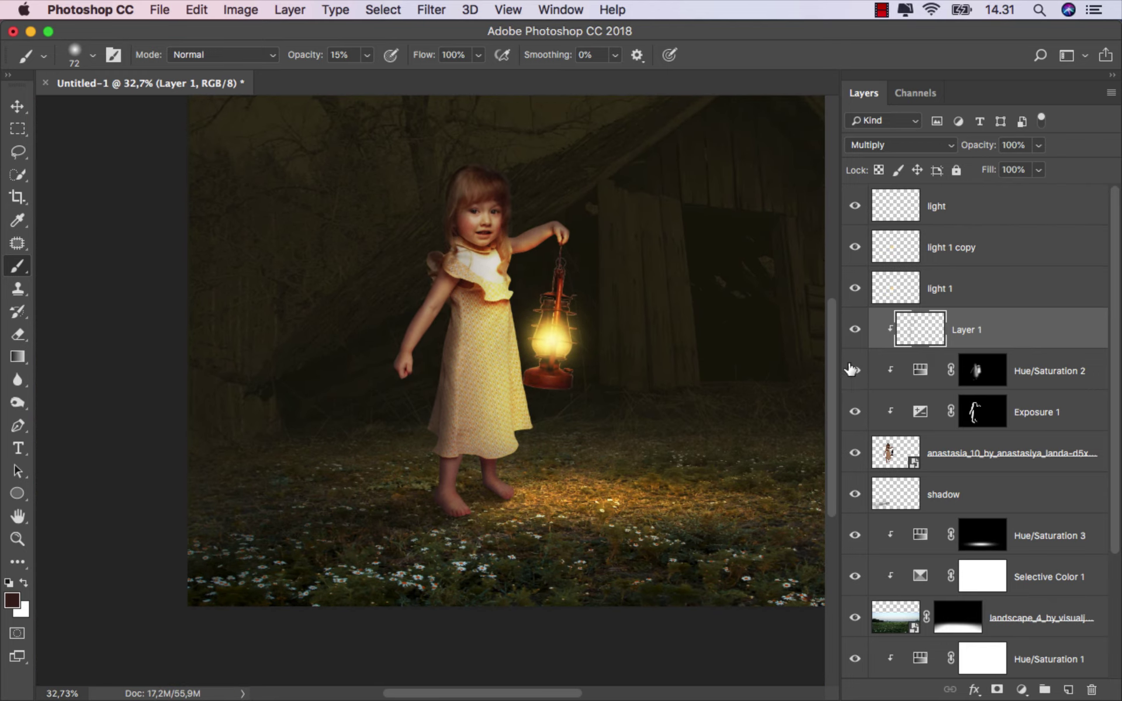
# Toggle Layer 1's visibility to compare the image with and without shading
pyautogui.click(854, 330)
pyautogui.click(855, 331)
pyautogui.keyDown('alt'); pyautogui.scroll(1, 459, 332); pyautogui.keyUp('alt')
pyautogui.click(17, 107)
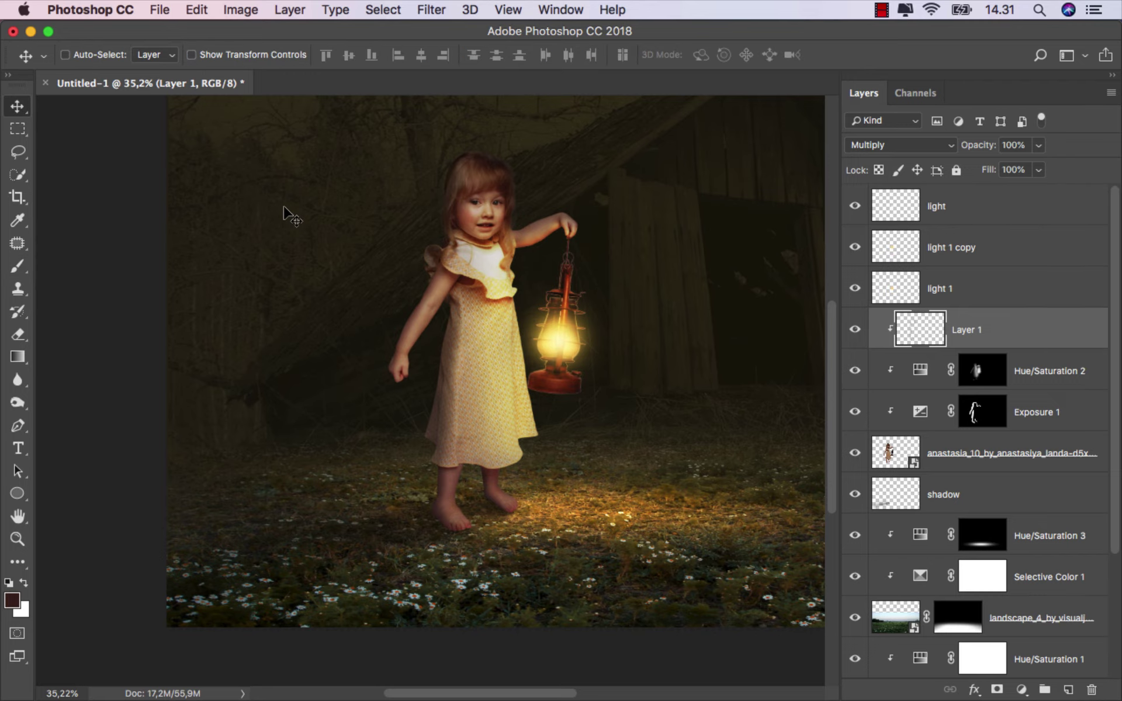
pyautogui.keyDown('alt'); pyautogui.scroll(-2, 290, 217); pyautogui.keyUp('alt')
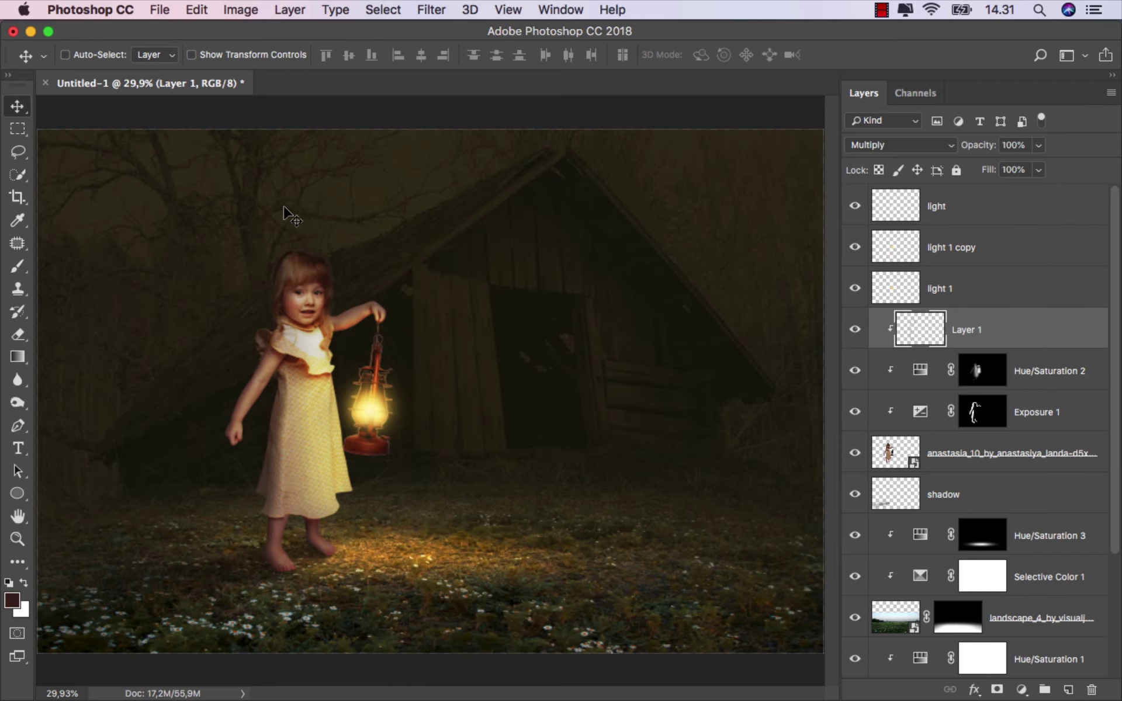
pyautogui.doubleClick(864, 328)
# Above Hue/Saturation 1, add a clipped colorized Hue/Saturation layer with Saturation 25, Lightness +36
pyautogui.moveTo(1115, 425); pyautogui.dragTo(1062, 552)
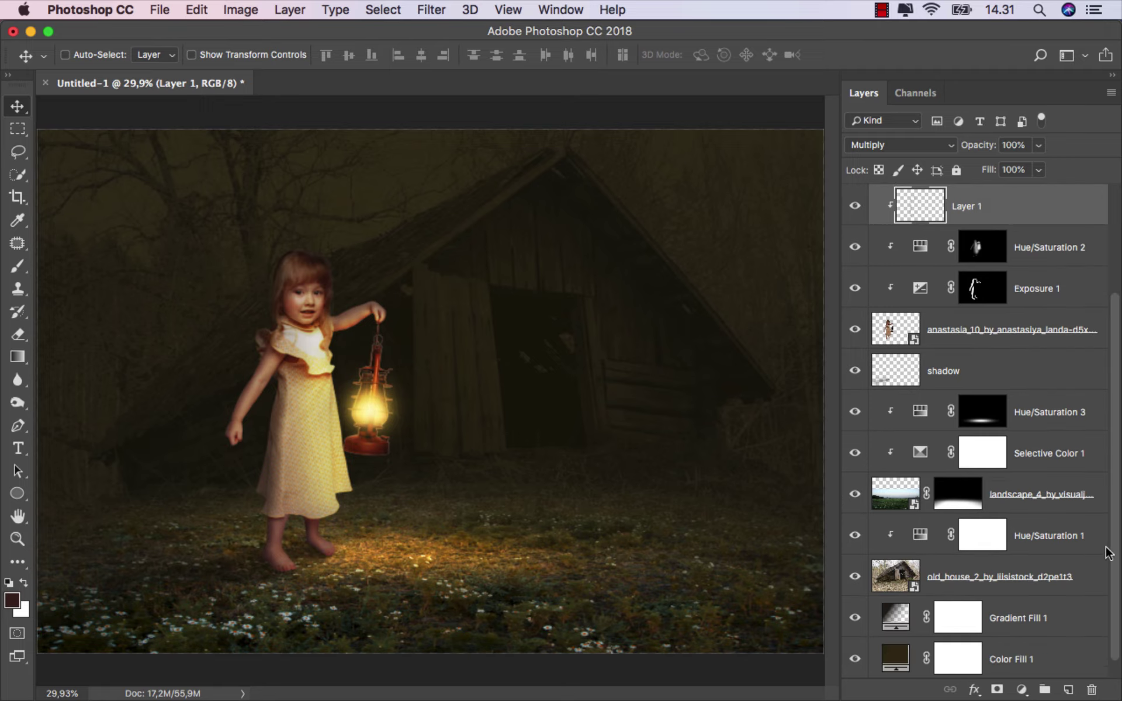
pyautogui.click(1030, 498)
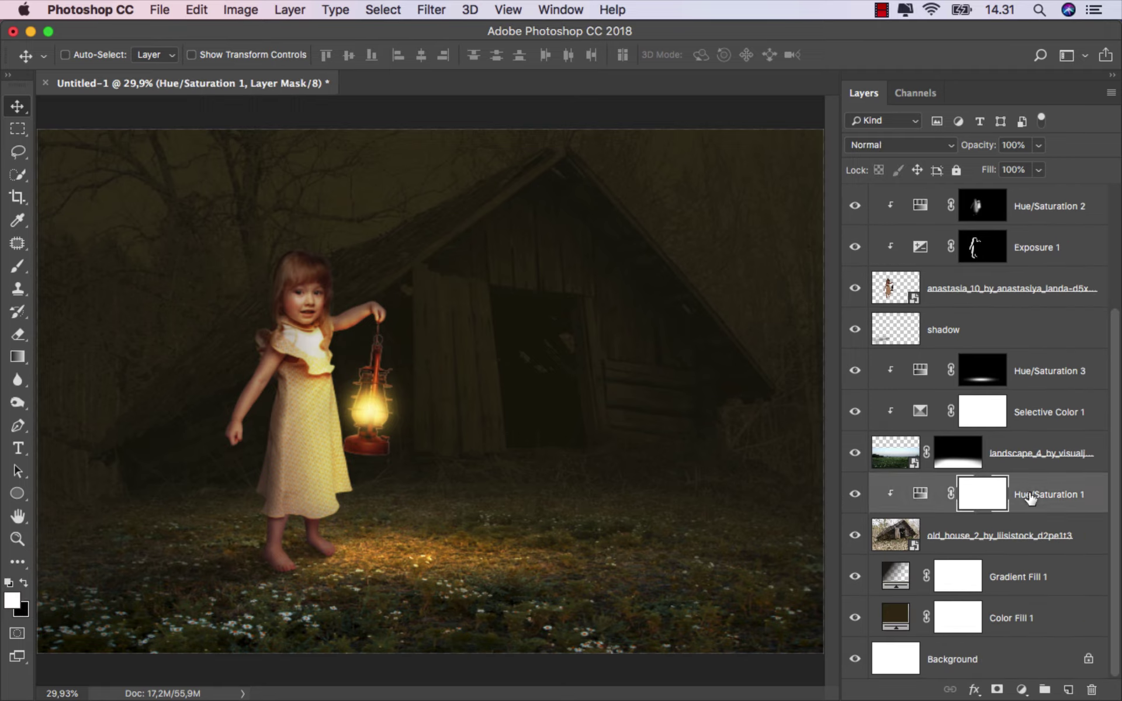
pyautogui.click(1017, 686)
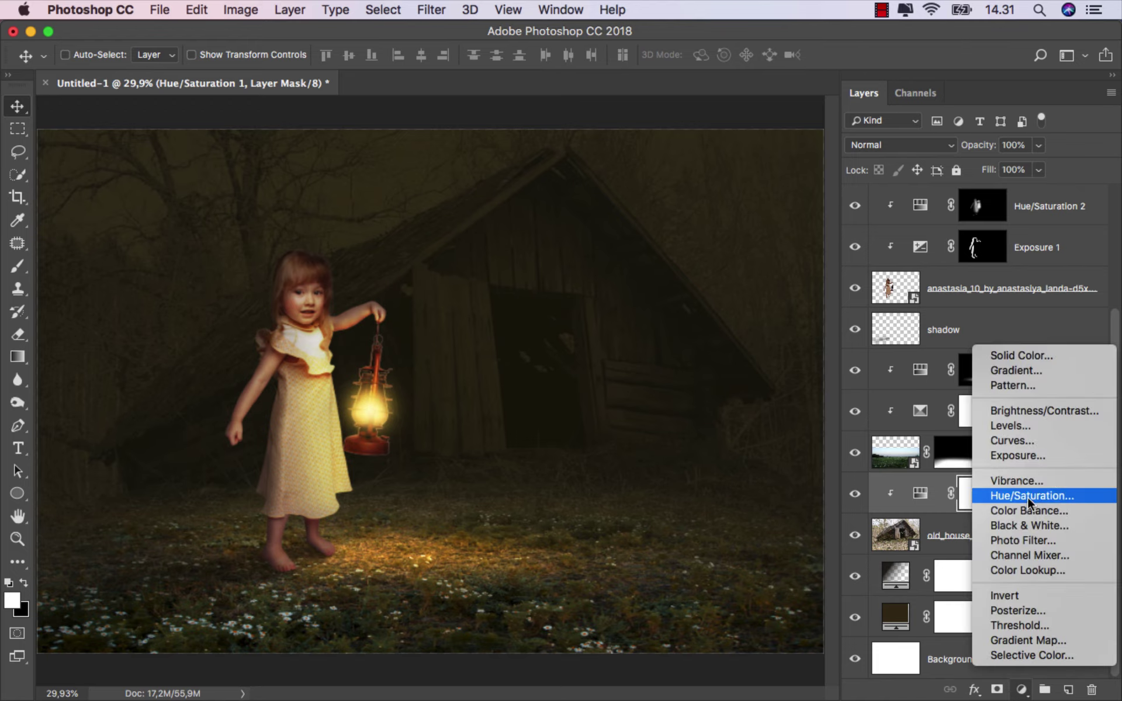
pyautogui.click(1011, 497)
pyautogui.click(718, 622)
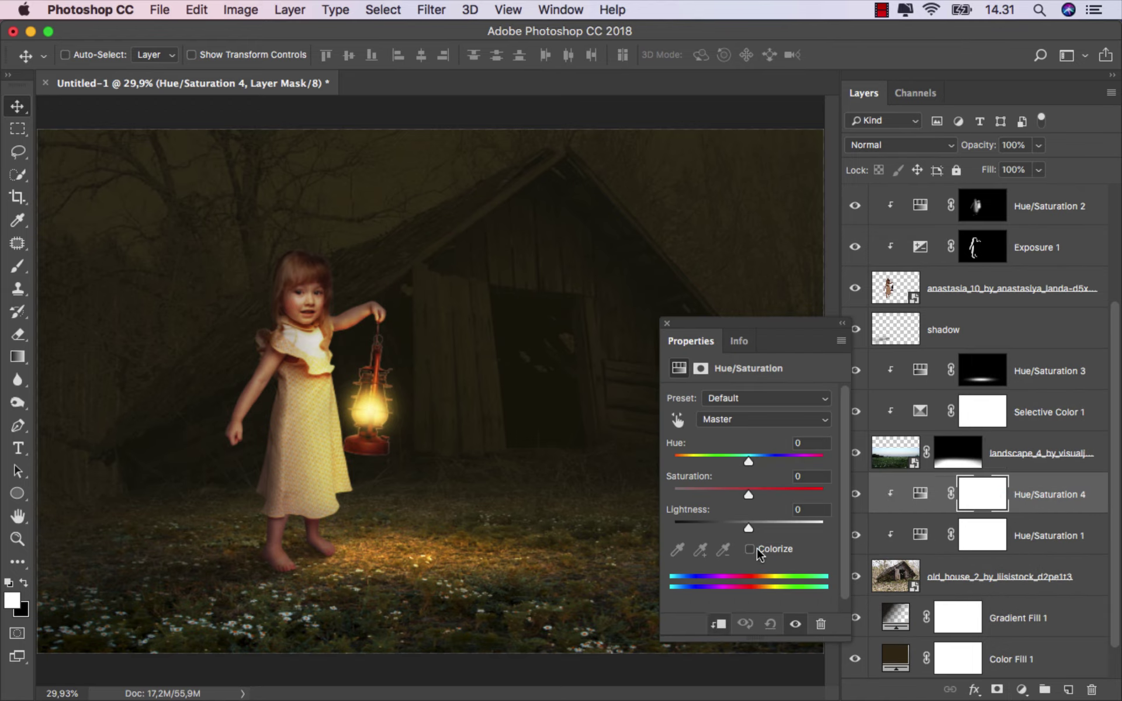
pyautogui.click(750, 550)
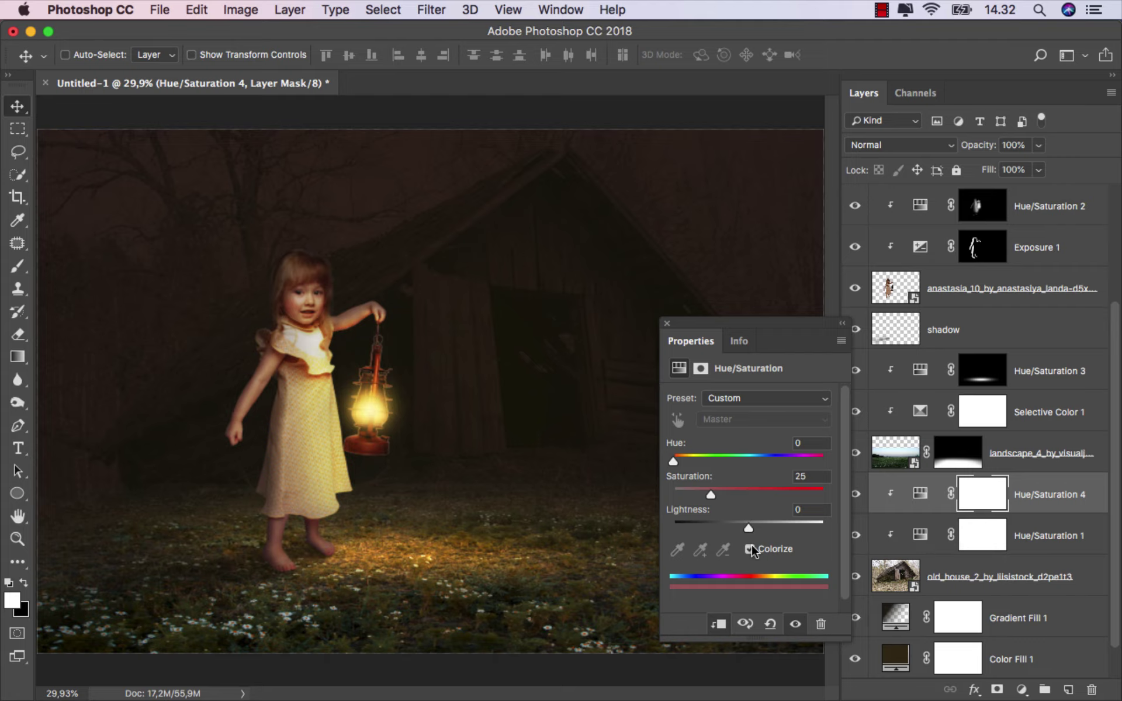
pyautogui.moveTo(748, 527); pyautogui.dragTo(772, 527)
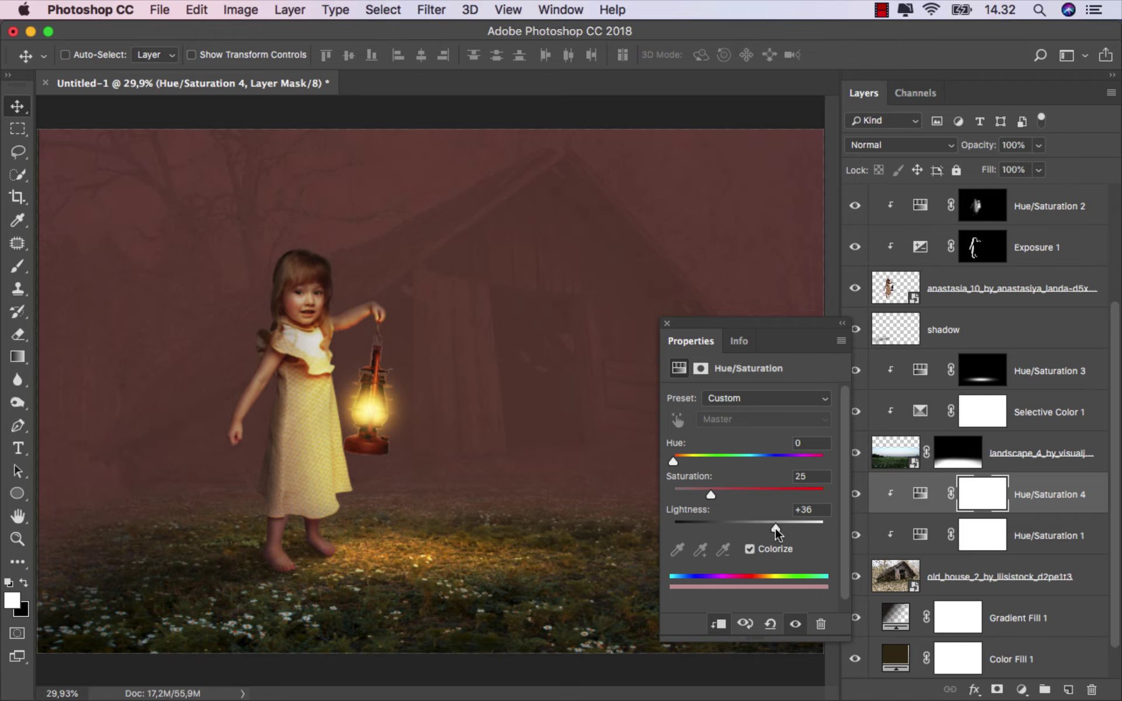
# Give Hue/Saturation 4 the Color Dodge blend mode with Saturation 90 and Hue 54
pyautogui.click(884, 148)
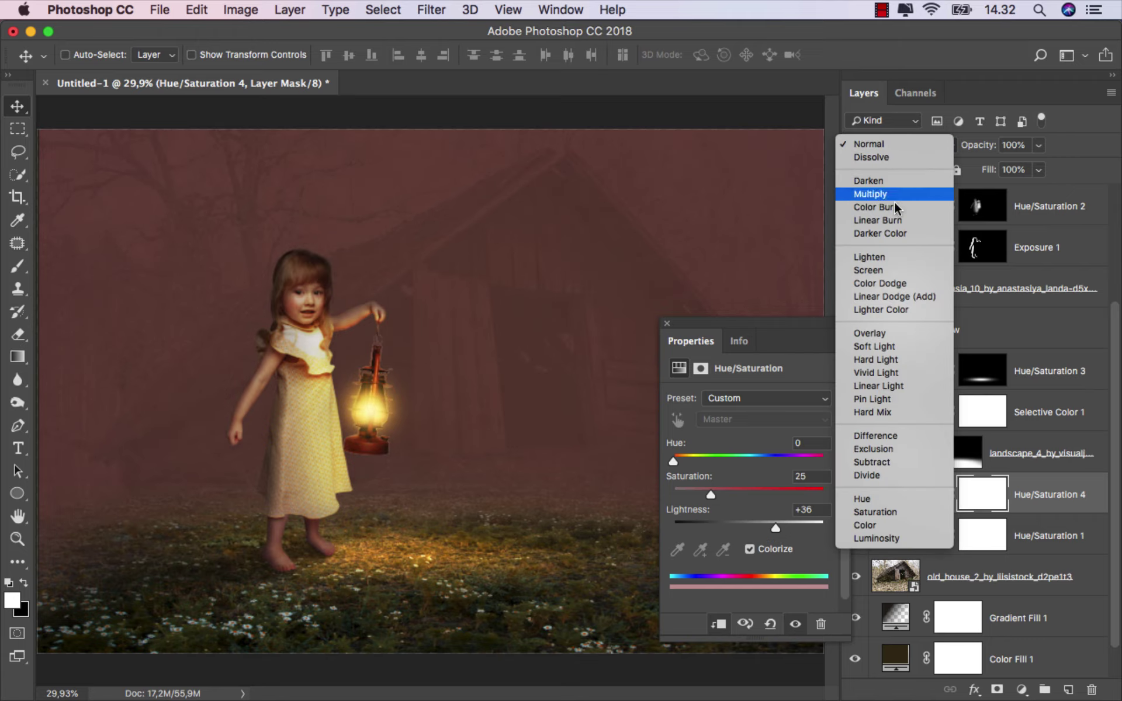
pyautogui.click(906, 286)
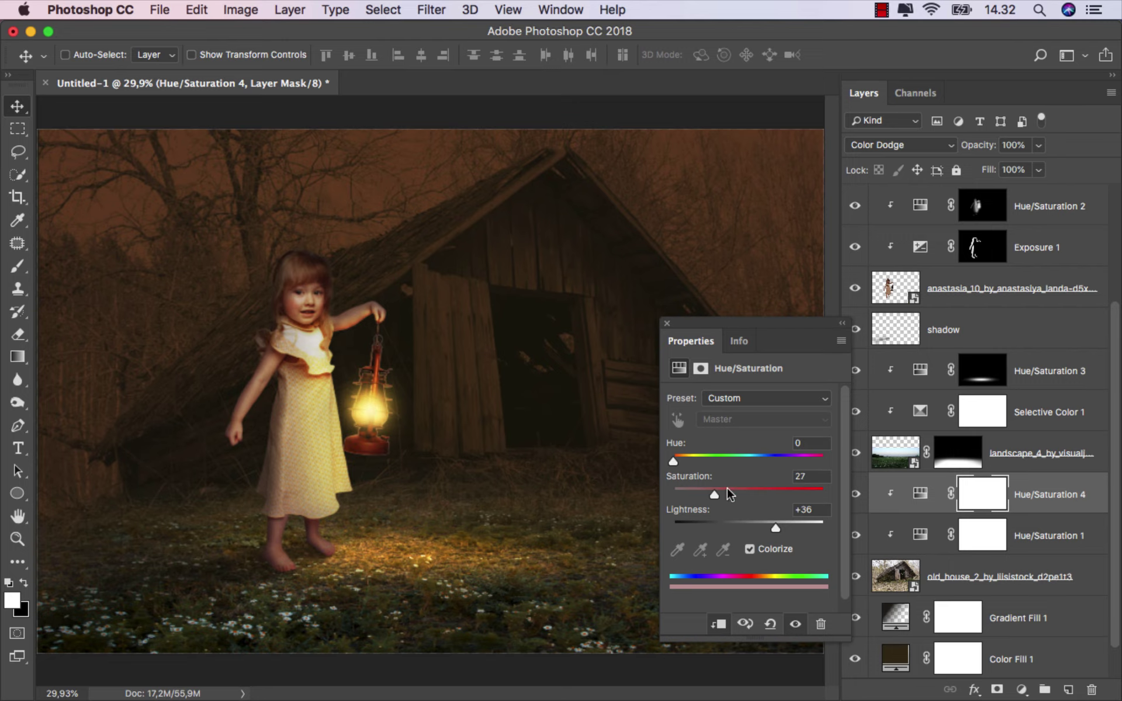
pyautogui.moveTo(729, 494); pyautogui.dragTo(804, 487)
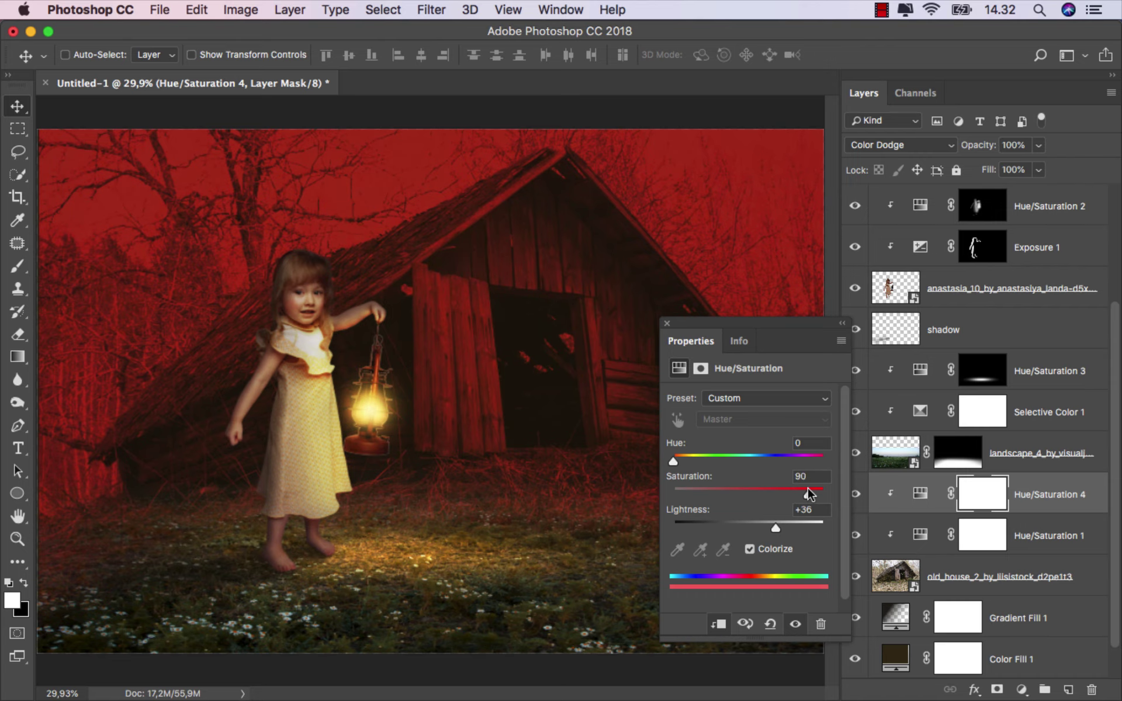
pyautogui.moveTo(673, 461); pyautogui.dragTo(695, 459)
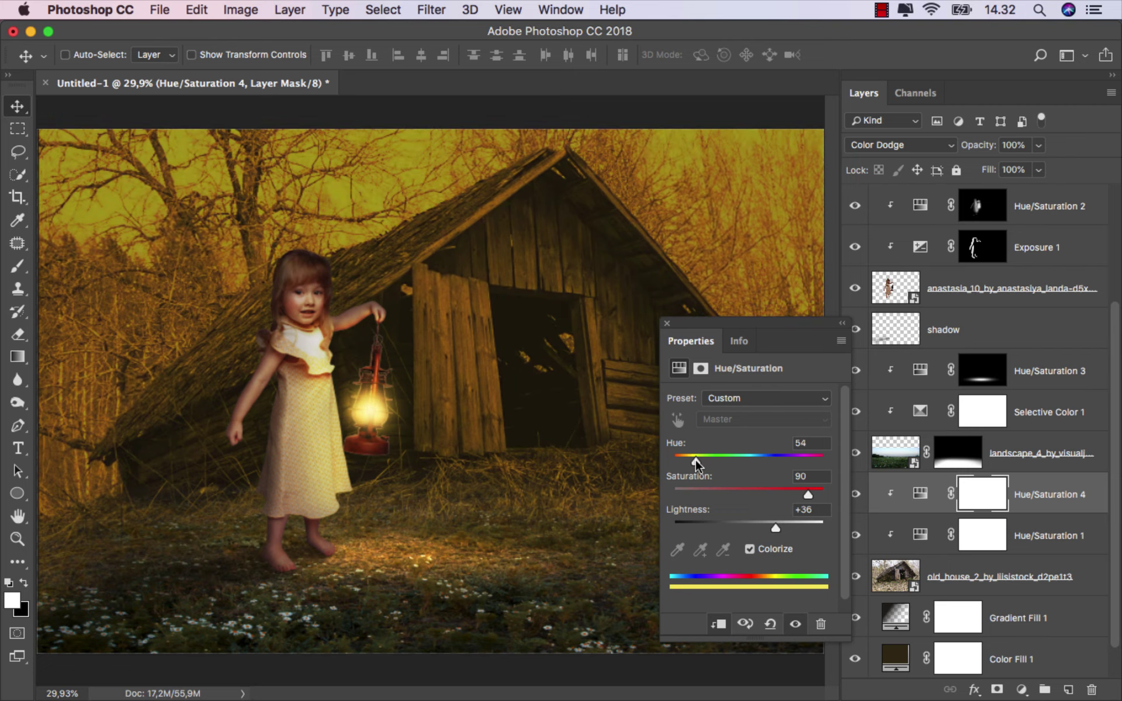
pyautogui.click(666, 322)
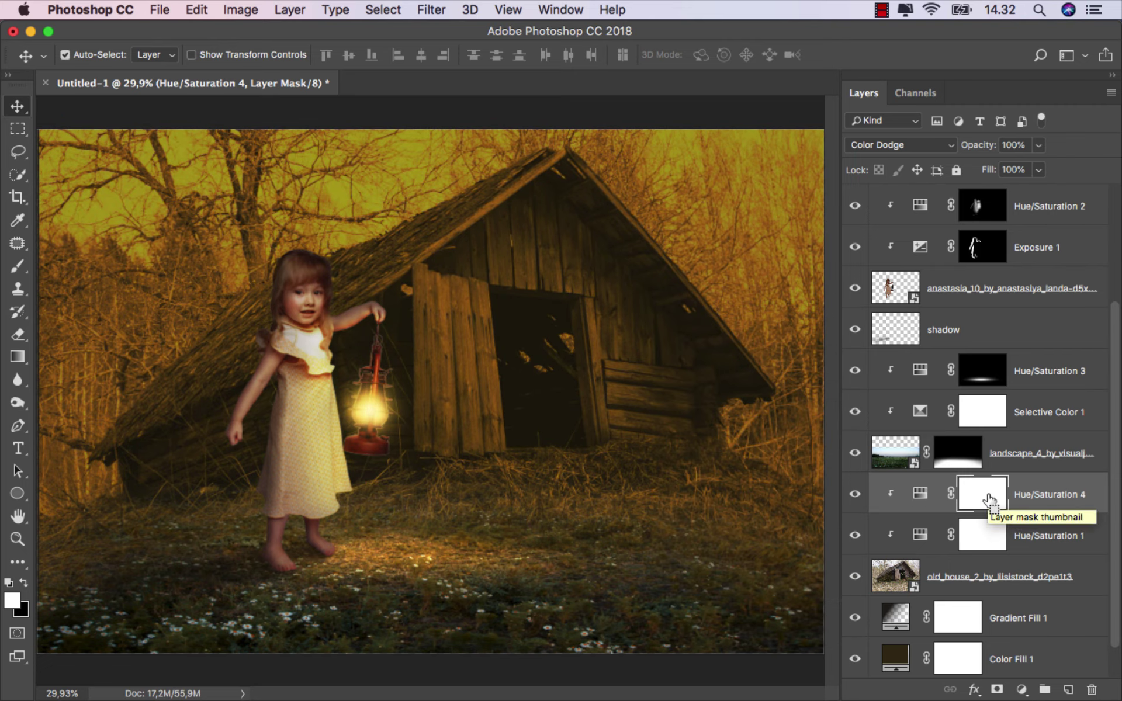
# Invert the Hue/Saturation 4 mask and paint glow back near the lantern with a 10% white brush
pyautogui.press('super+i')
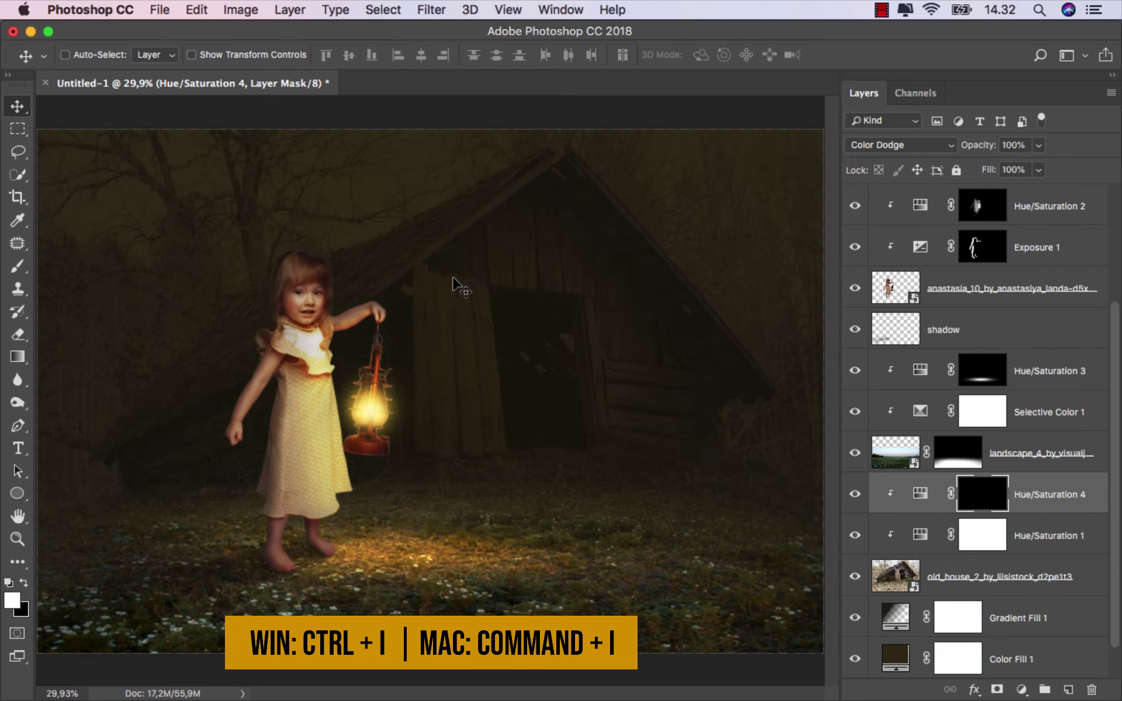
pyautogui.moveTo(26, 267); pyautogui.dragTo(70, 265)
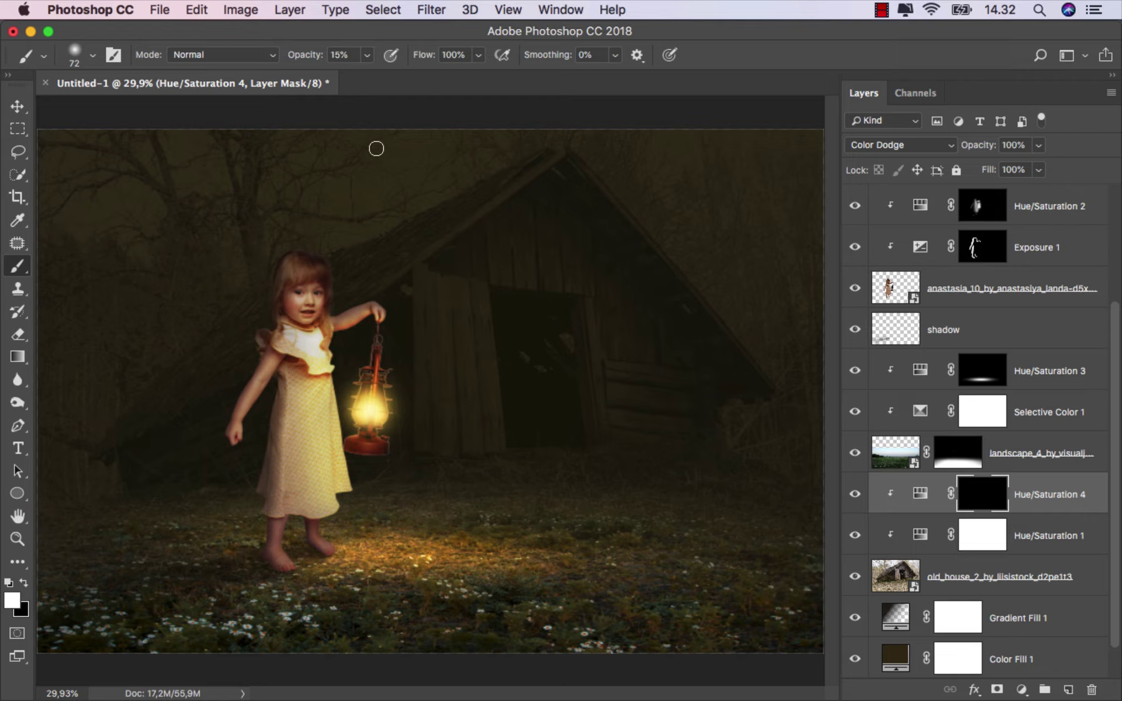
pyautogui.click(367, 55)
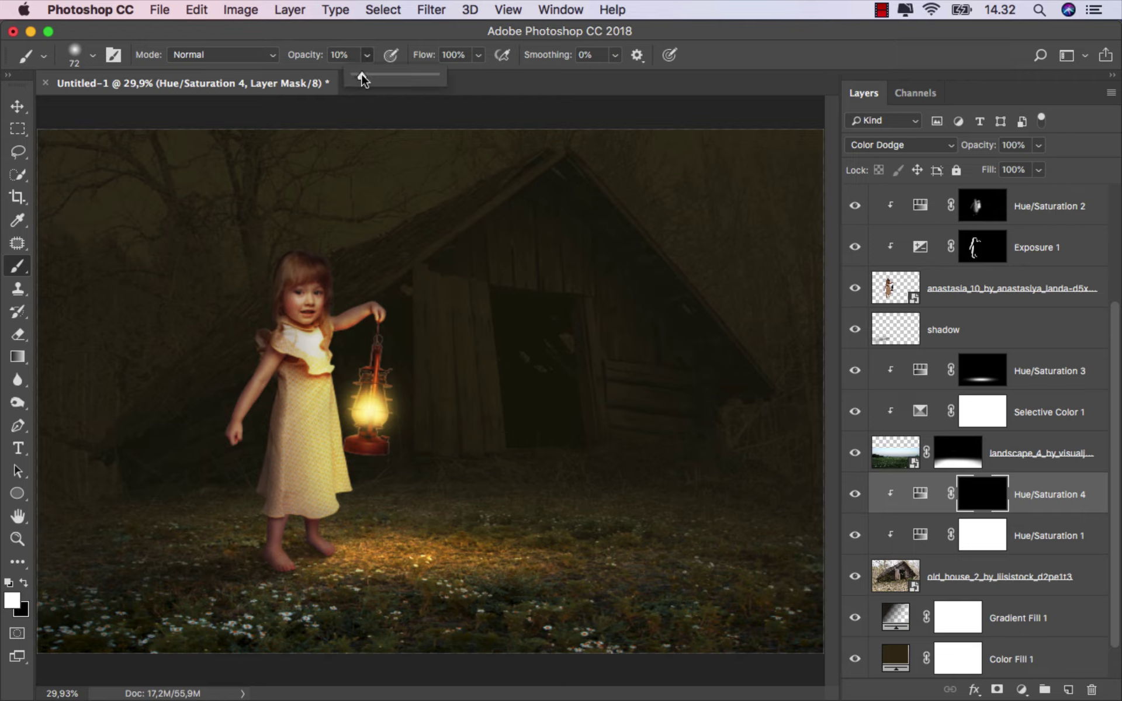
pyautogui.moveTo(451, 283); pyautogui.dragTo(509, 282)
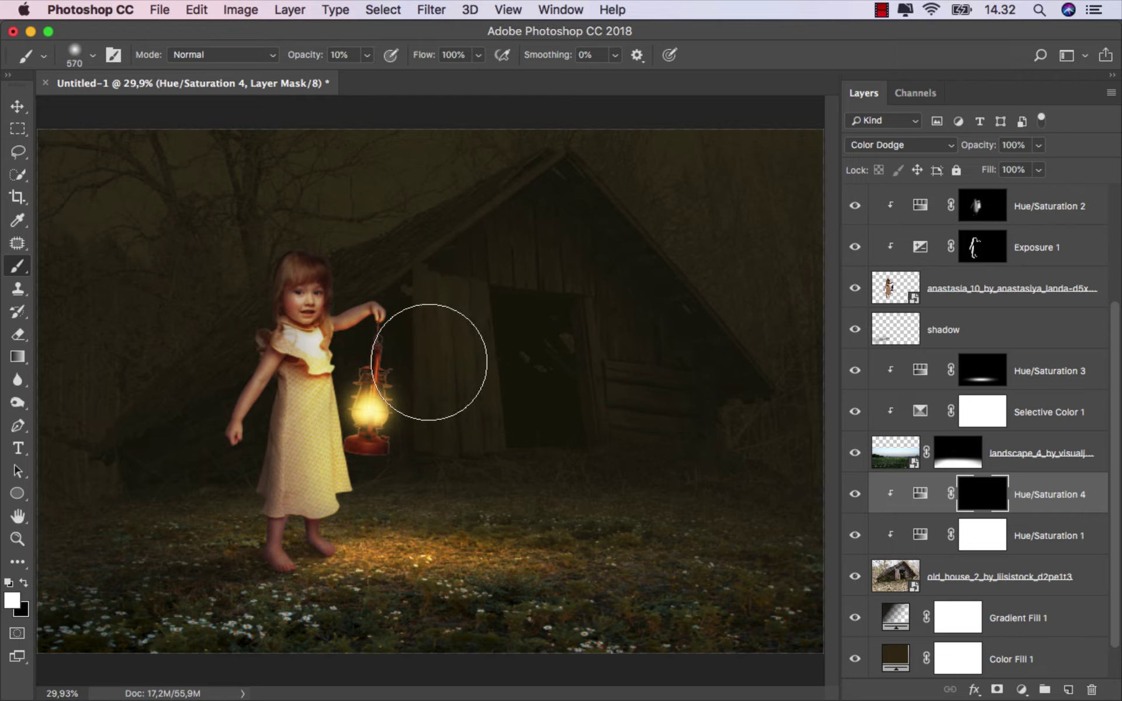
pyautogui.moveTo(413, 328); pyautogui.dragTo(413, 389)
# Paint the glow onto the shed planks, shed wall and ground around the lantern
pyautogui.scroll(1, 450, 295)
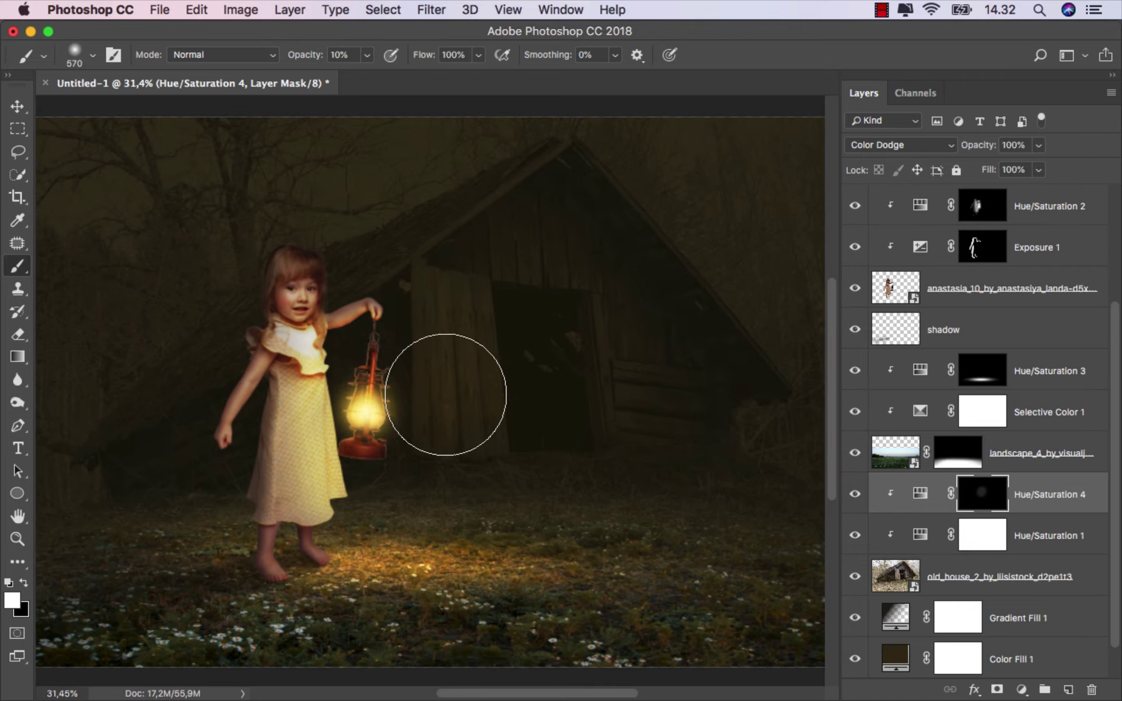
pyautogui.moveTo(440, 308)
pyautogui.mouseDown()
pyautogui.moveTo(648, 405)
pyautogui.moveTo(579, 338)
pyautogui.moveTo(551, 251)
pyautogui.moveTo(656, 401)
pyautogui.moveTo(648, 377)
pyautogui.mouseUp()
pyautogui.scroll(-1, 649, 377)
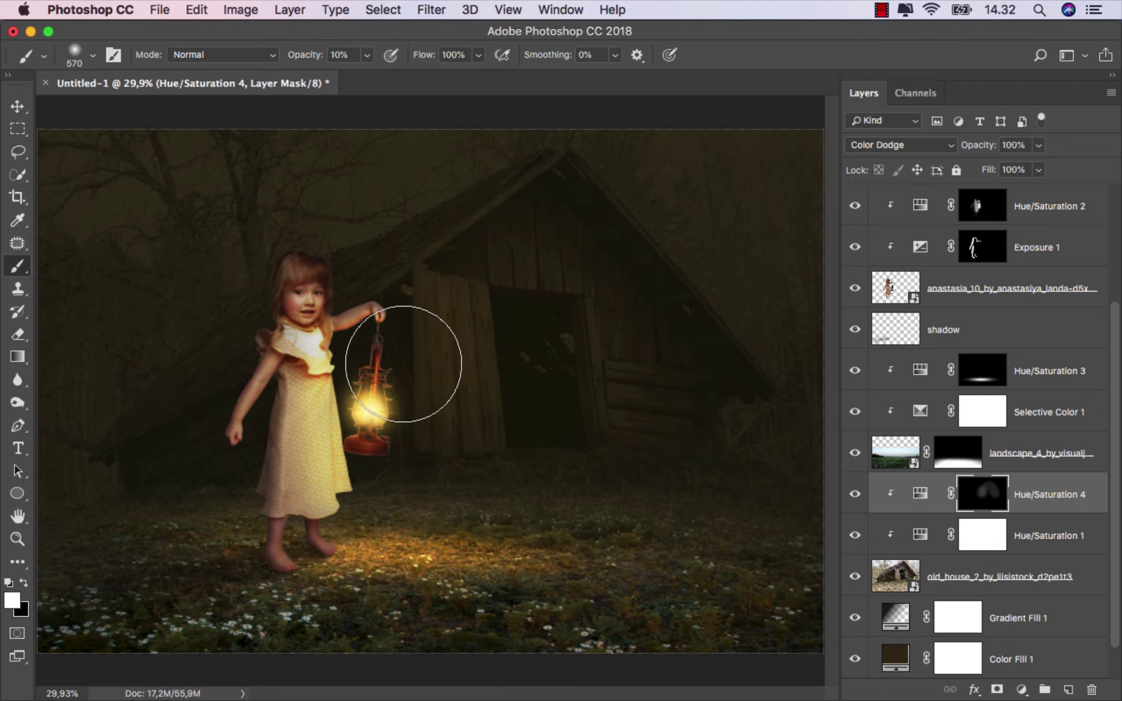
pyautogui.moveTo(461, 403)
pyautogui.mouseDown()
pyautogui.moveTo(445, 325)
pyautogui.moveTo(534, 251)
pyautogui.moveTo(684, 409)
pyautogui.moveTo(568, 256)
pyautogui.moveTo(649, 415)
pyautogui.mouseUp()
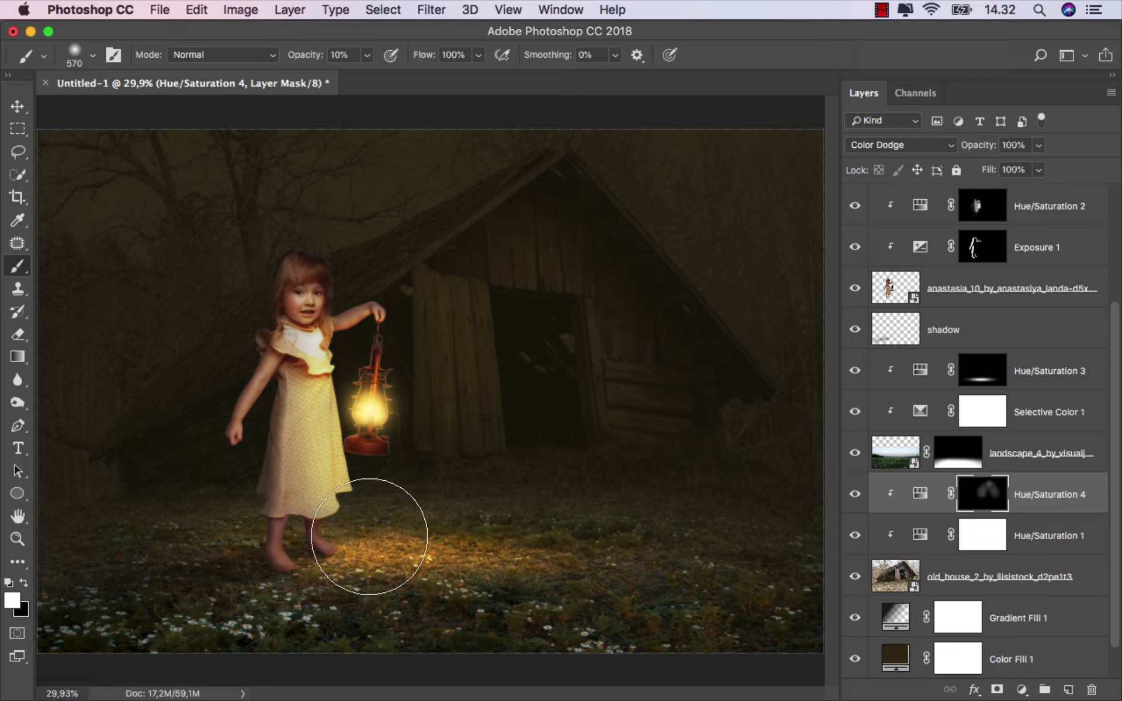
pyautogui.moveTo(585, 468)
pyautogui.mouseDown()
pyautogui.moveTo(420, 350)
pyautogui.moveTo(558, 440)
pyautogui.moveTo(573, 438)
pyautogui.moveTo(405, 406)
pyautogui.moveTo(450, 431)
pyautogui.moveTo(450, 323)
pyautogui.moveTo(451, 413)
pyautogui.moveTo(611, 279)
pyautogui.mouseUp()
pyautogui.scroll(-2, 672, 398)
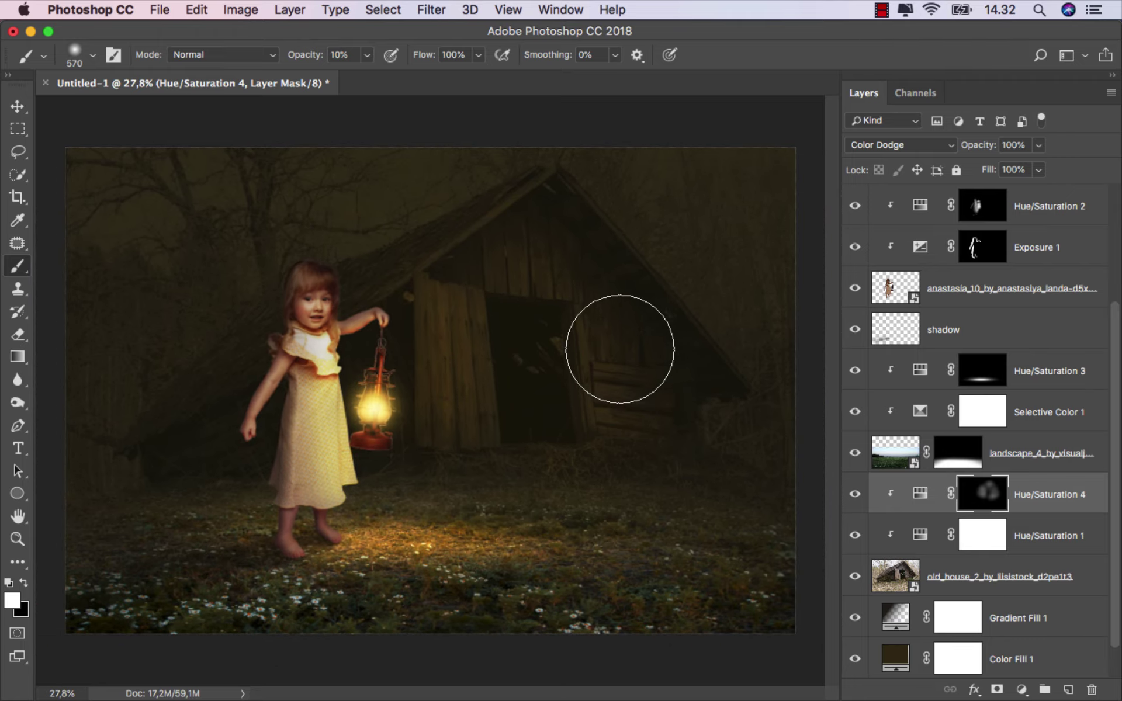
# Dab glow onto the girl's left side, then switch to black at about 407 px
pyautogui.press('[')
pyautogui.press('[')
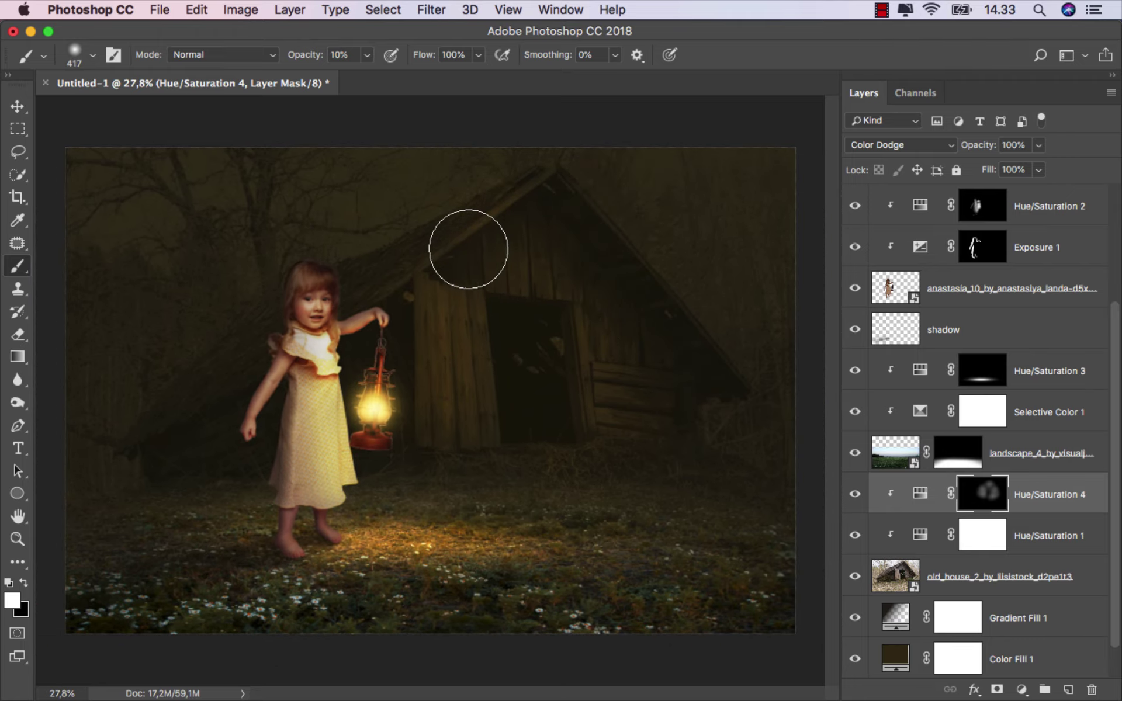
pyautogui.moveTo(422, 296); pyautogui.dragTo(444, 296)
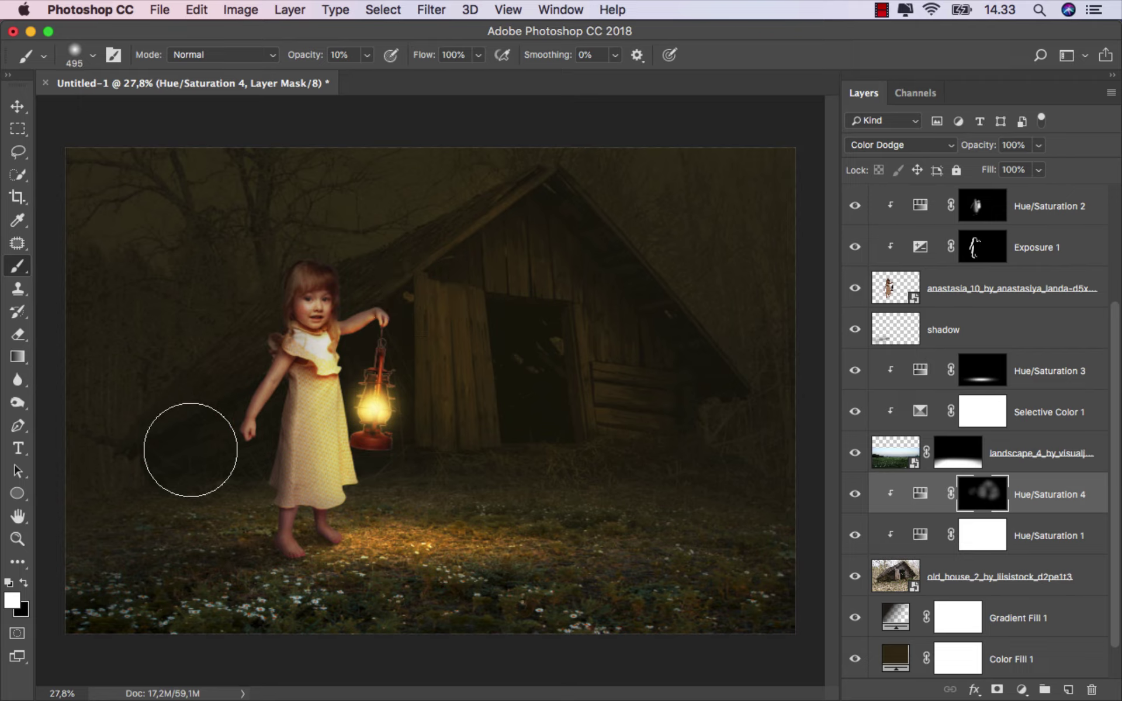
pyautogui.moveTo(325, 221); pyautogui.dragTo(339, 220)
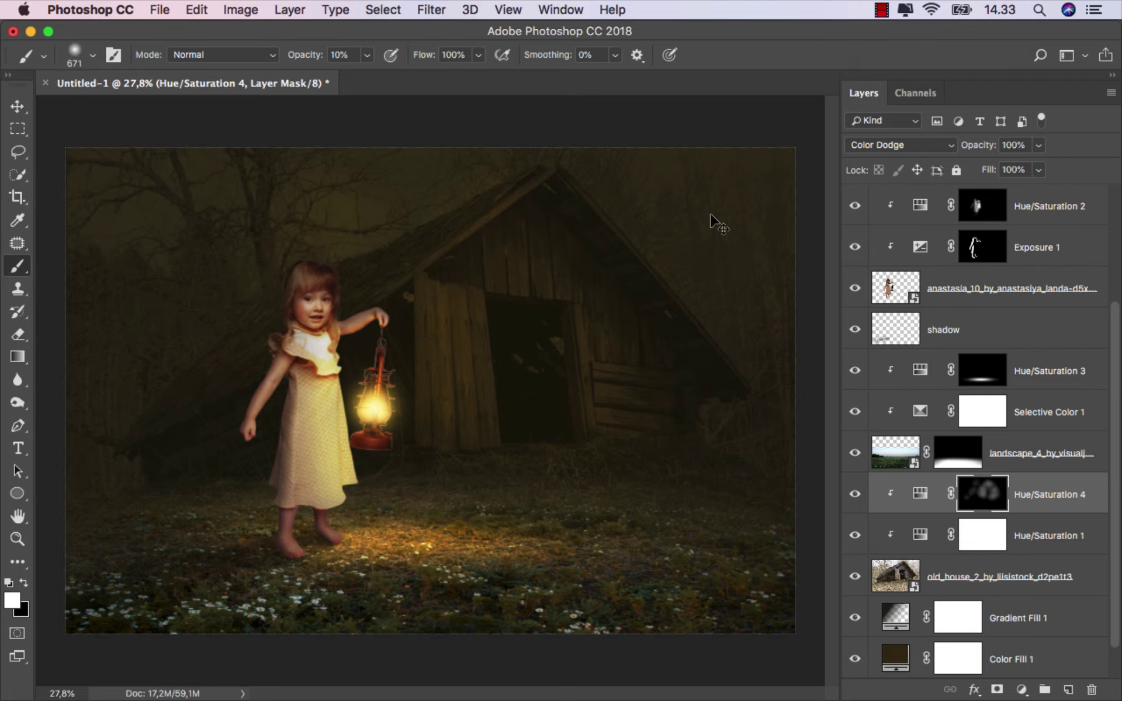
pyautogui.click(649, 271)
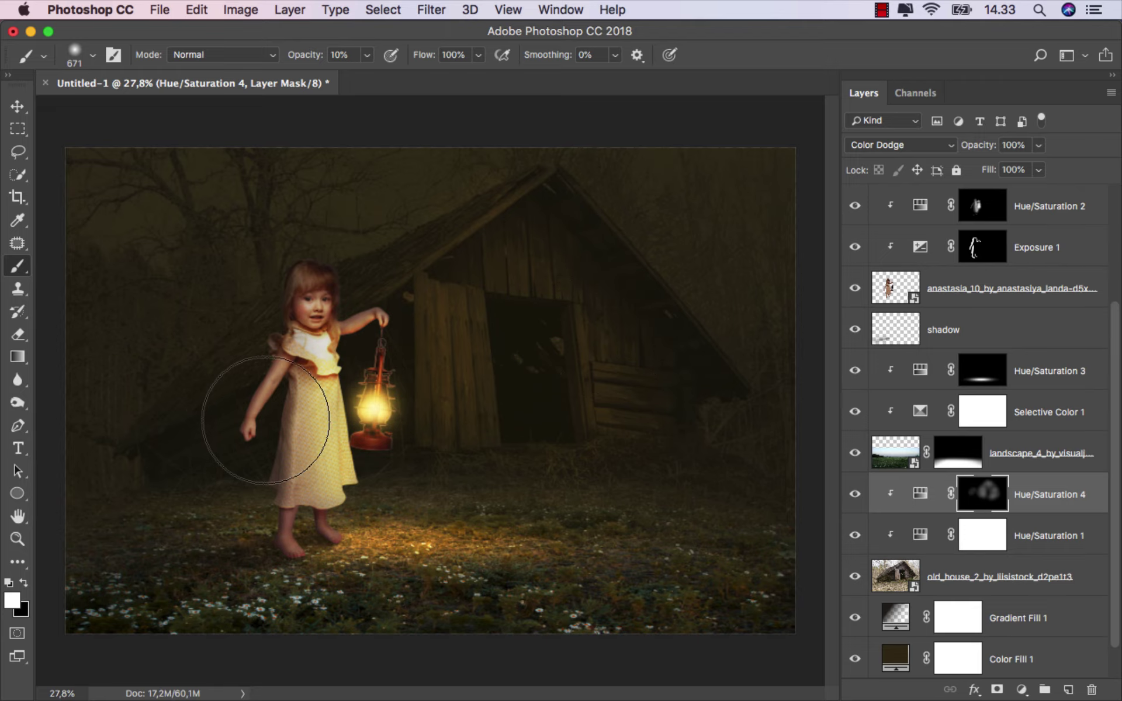
pyautogui.moveTo(227, 431); pyautogui.dragTo(201, 431)
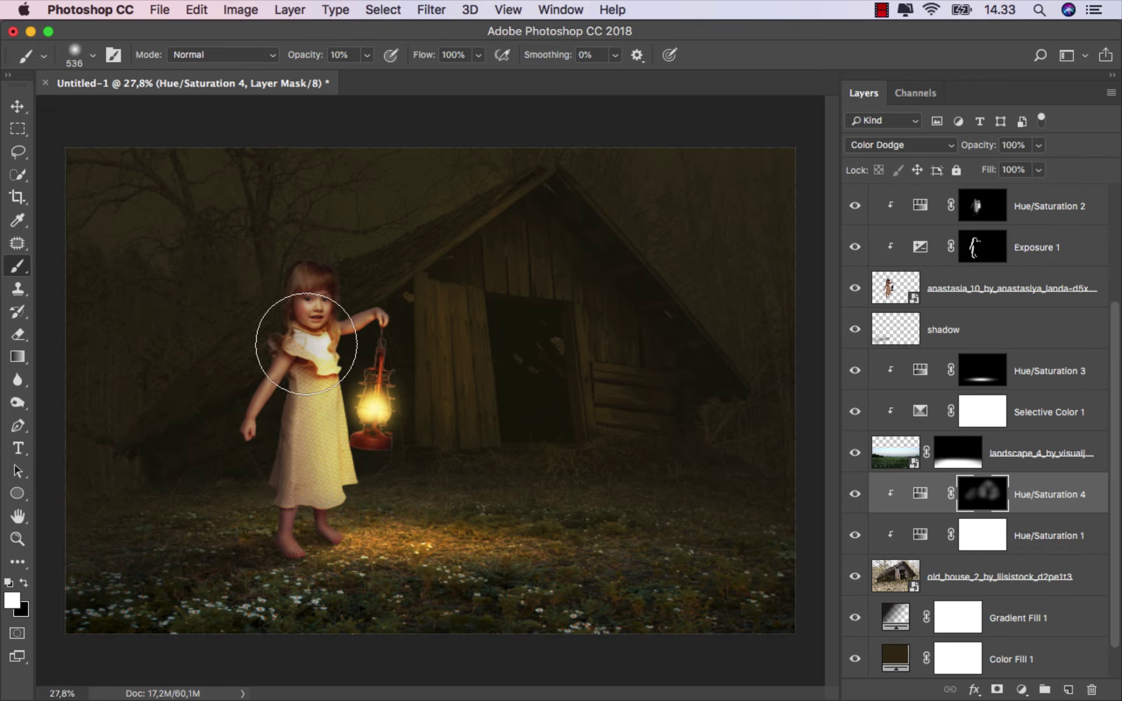
pyautogui.scroll(1, 413, 285)
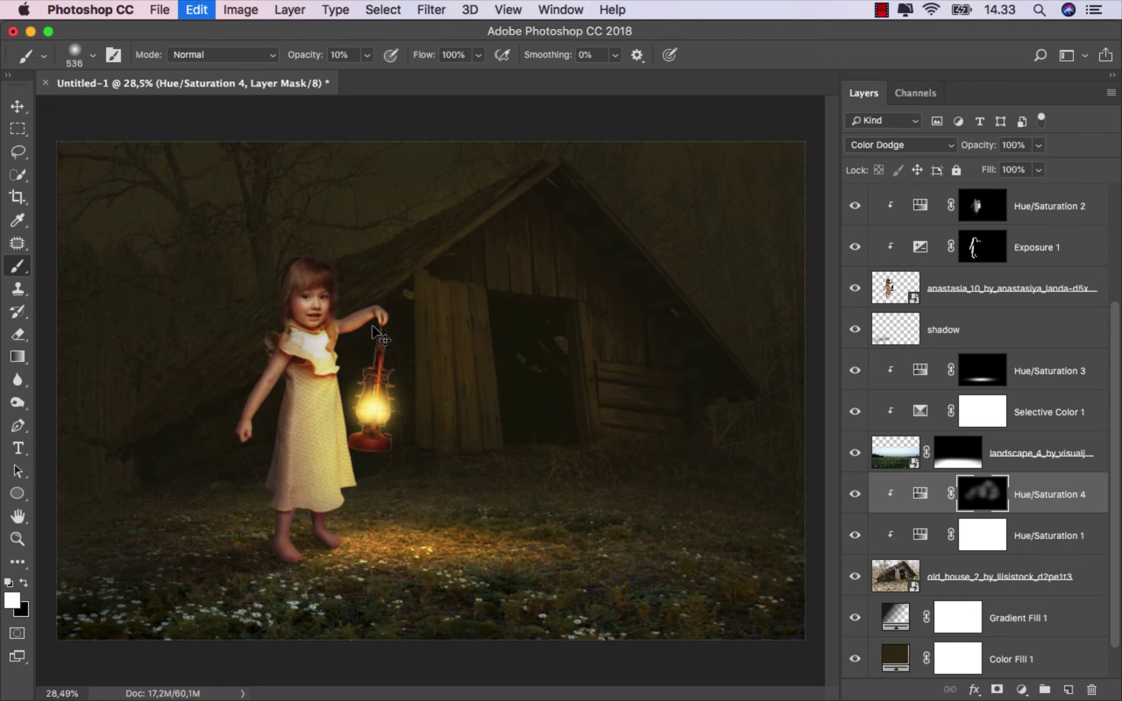
pyautogui.scroll(1, 386, 350)
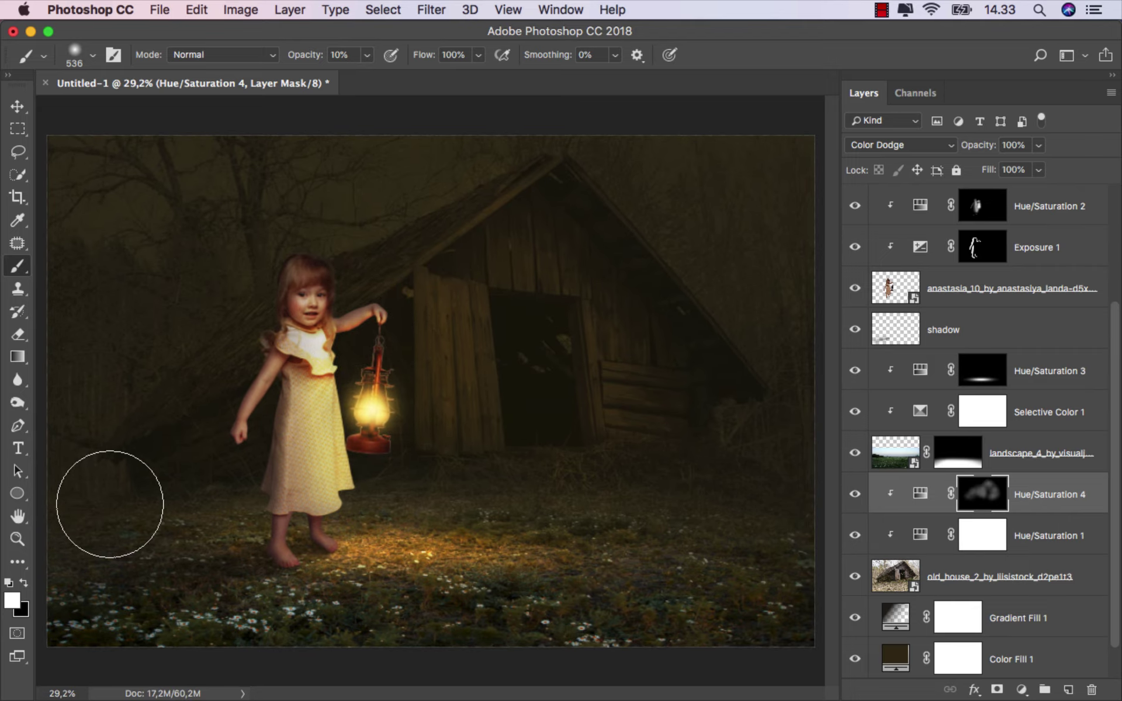
pyautogui.click(23, 583)
pyautogui.moveTo(467, 175); pyautogui.dragTo(445, 174)
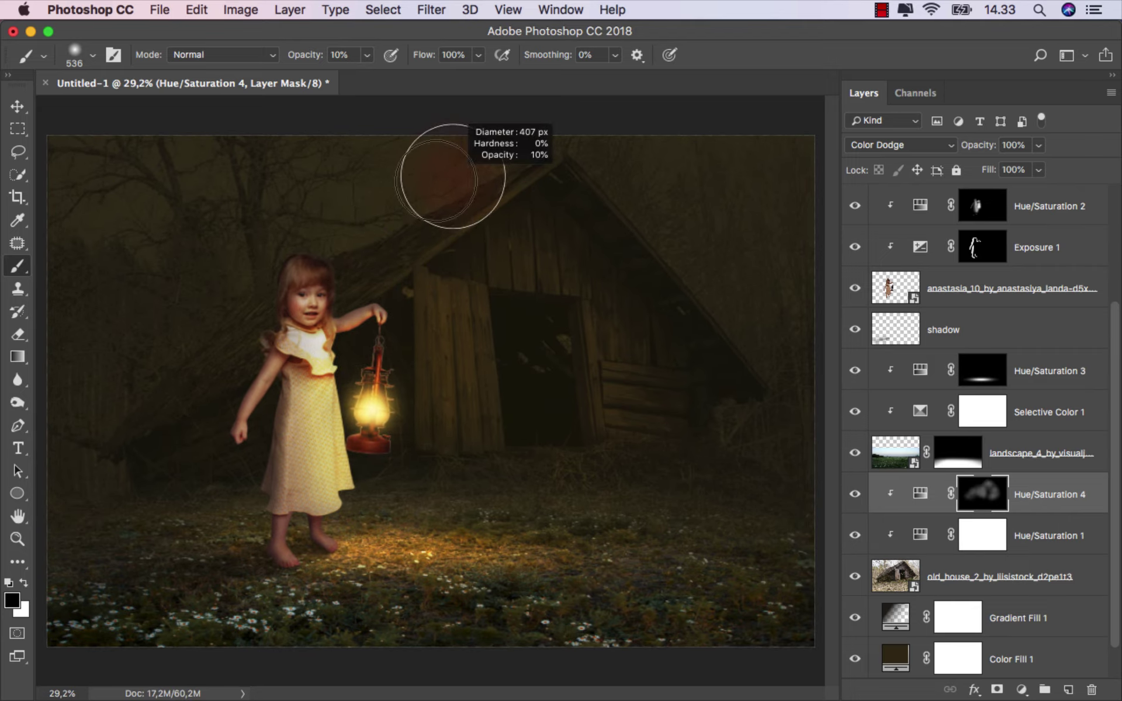
pyautogui.scroll(-1, 481, 192)
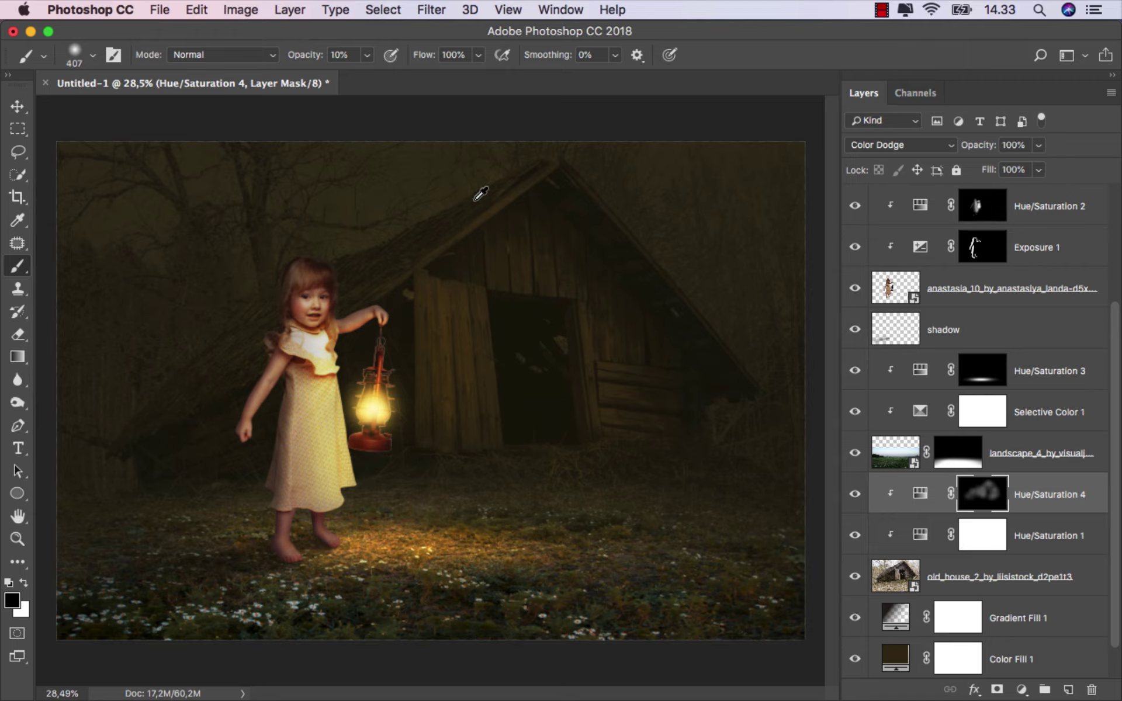
pyautogui.scroll(1, 478, 201)
# Toggle Hue/Saturation 4 to compare the scene with and without the glow
pyautogui.click(854, 494)
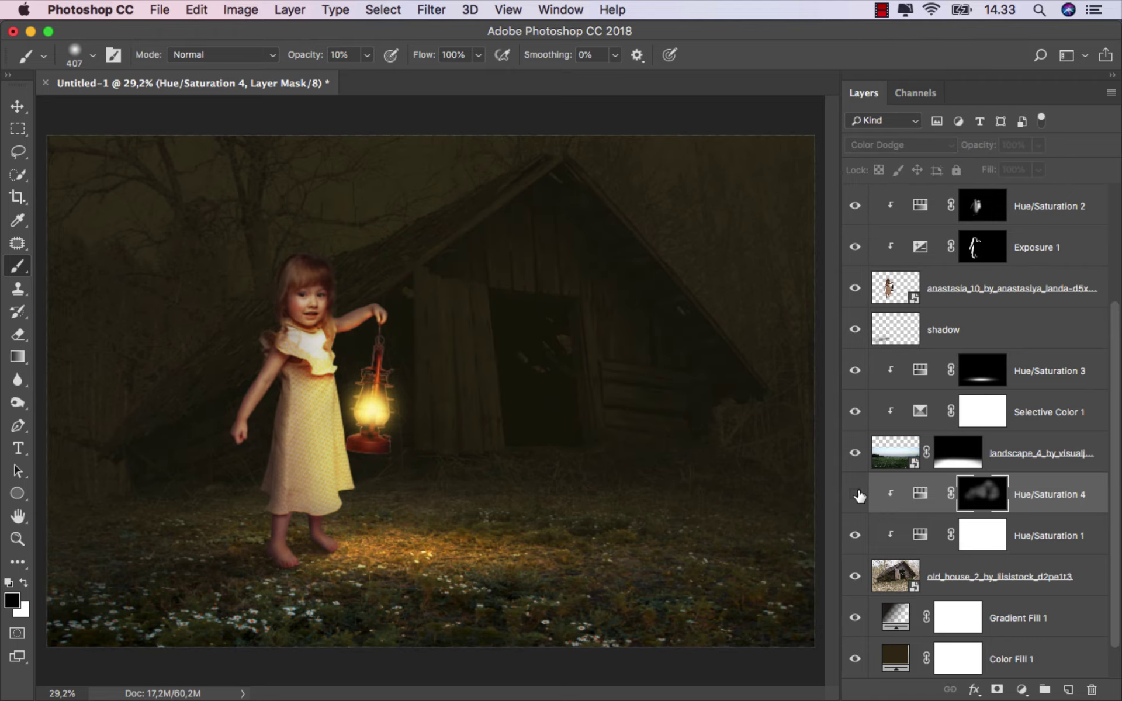
pyautogui.hotkey('ctrl', '2')
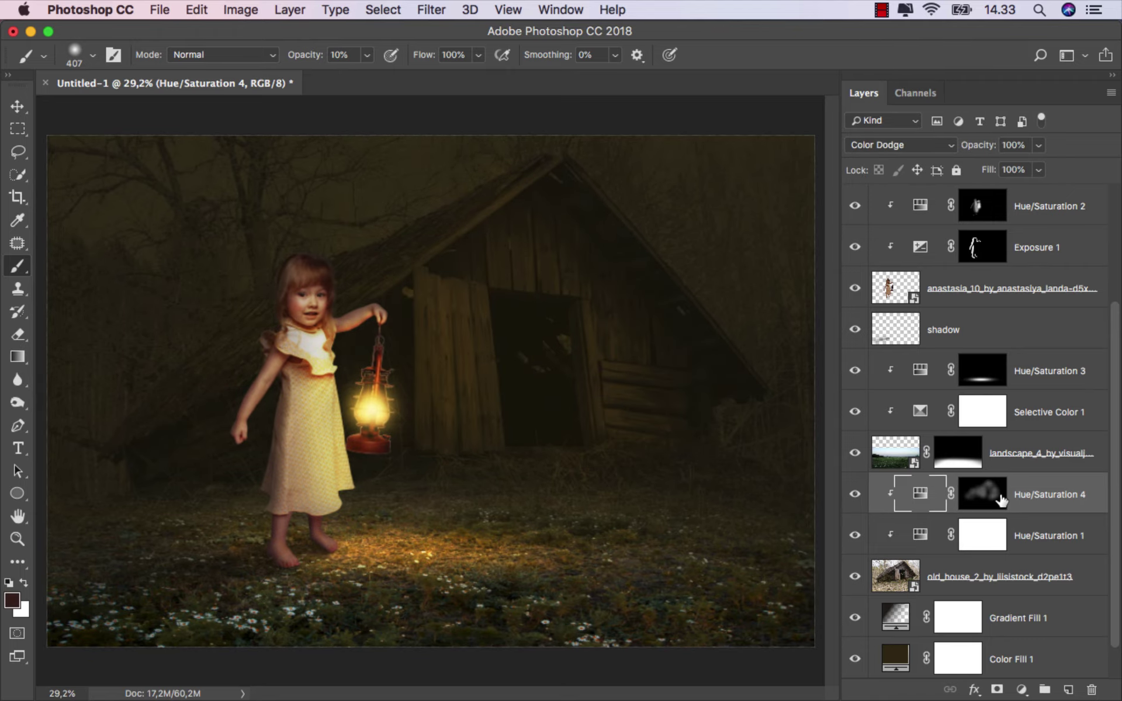
pyautogui.click(855, 494)
pyautogui.click(856, 494)
pyautogui.press('v')
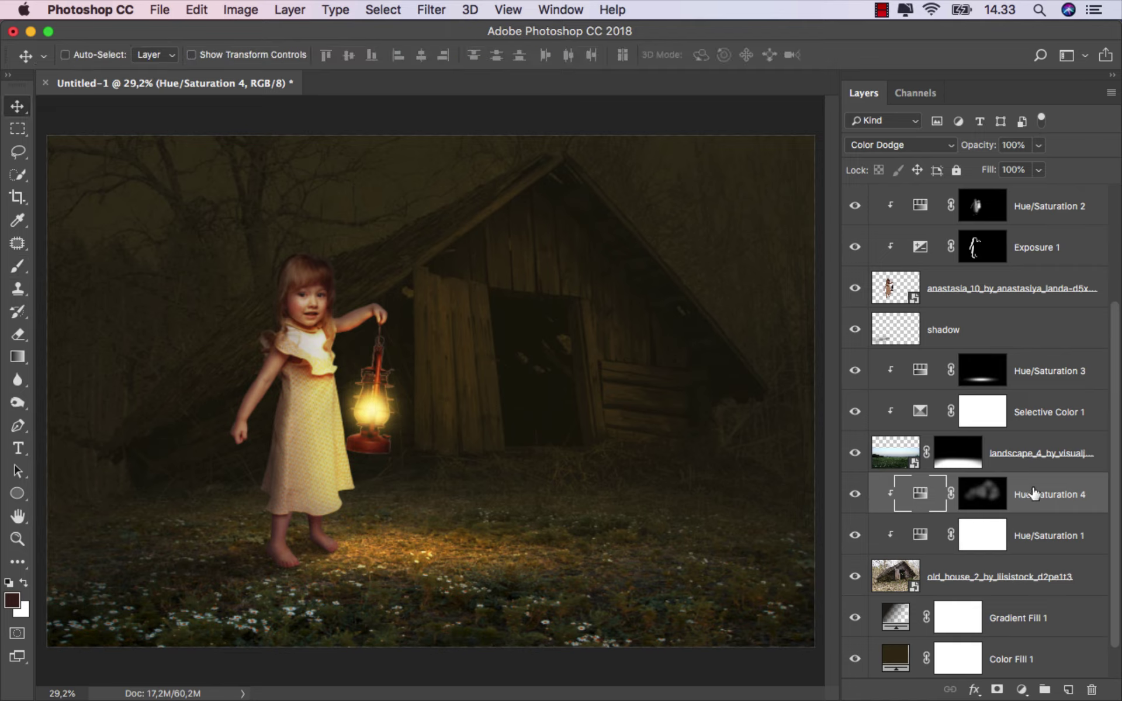
pyautogui.moveTo(1109, 391); pyautogui.dragTo(1115, 233)
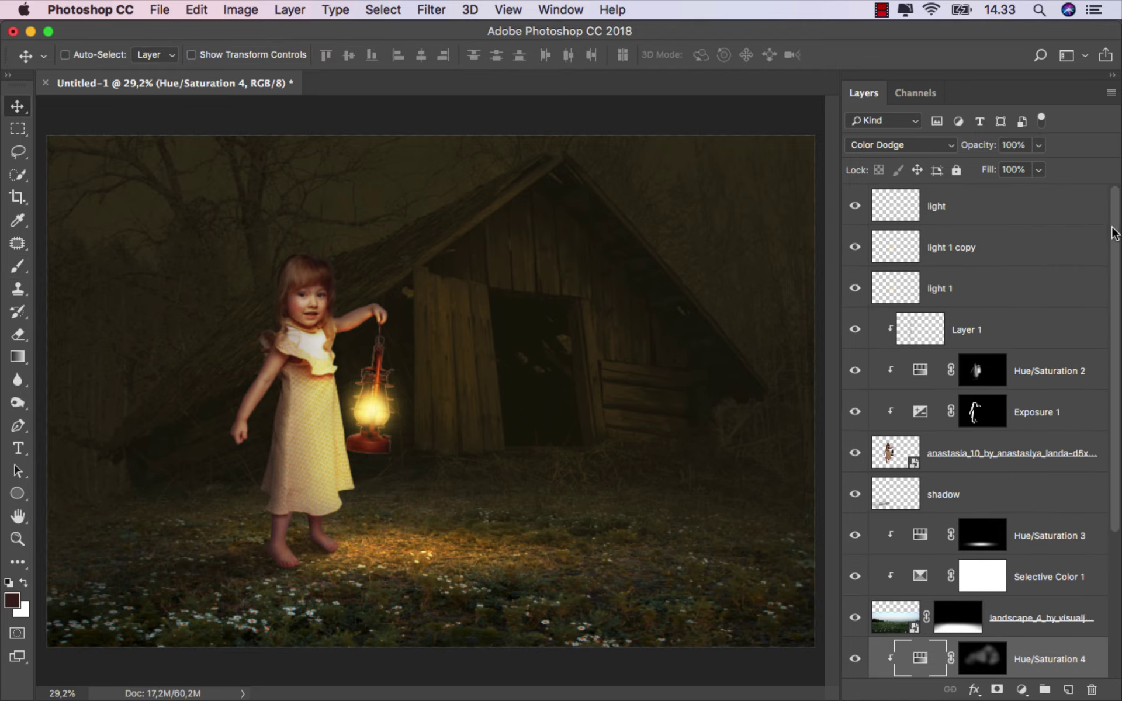
# Add a new empty layer named brush above the light layer
pyautogui.click(1076, 207)
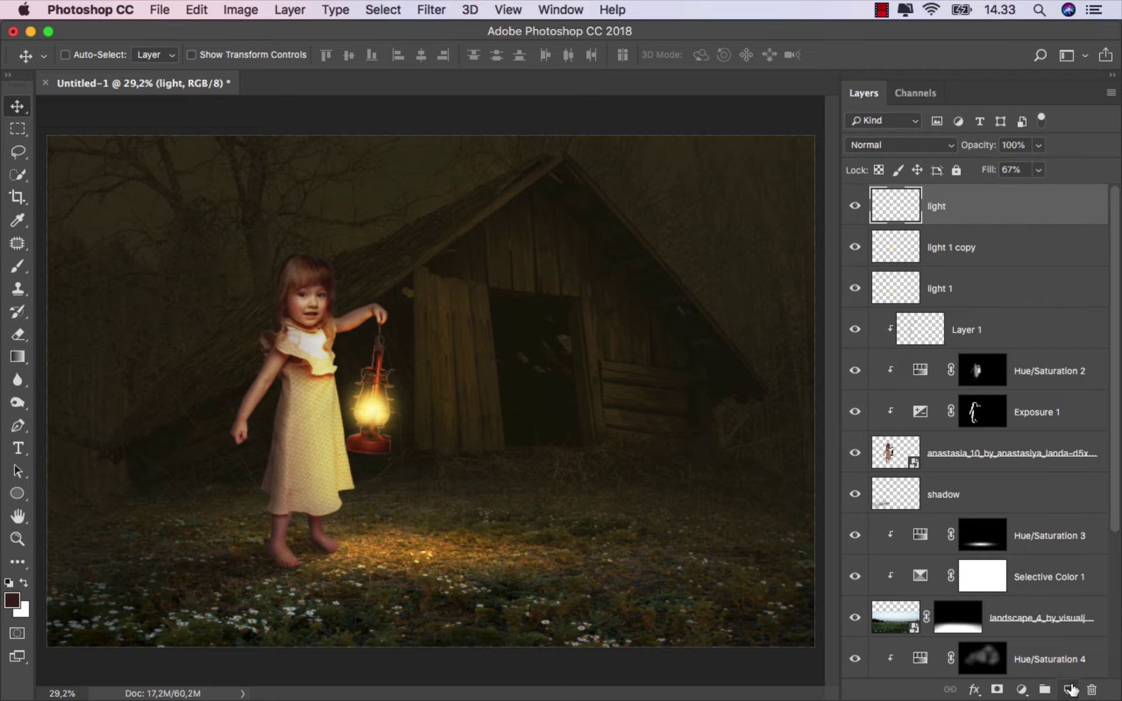
pyautogui.click(1070, 689)
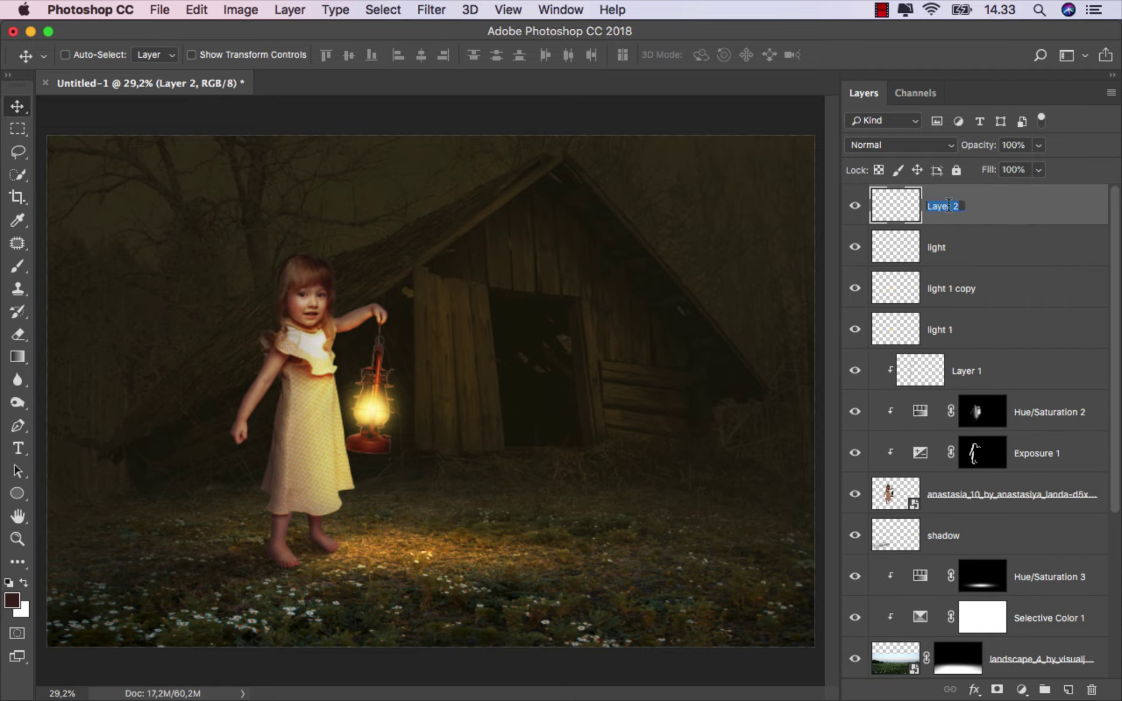
pyautogui.write('brush')
pyautogui.press('Return')
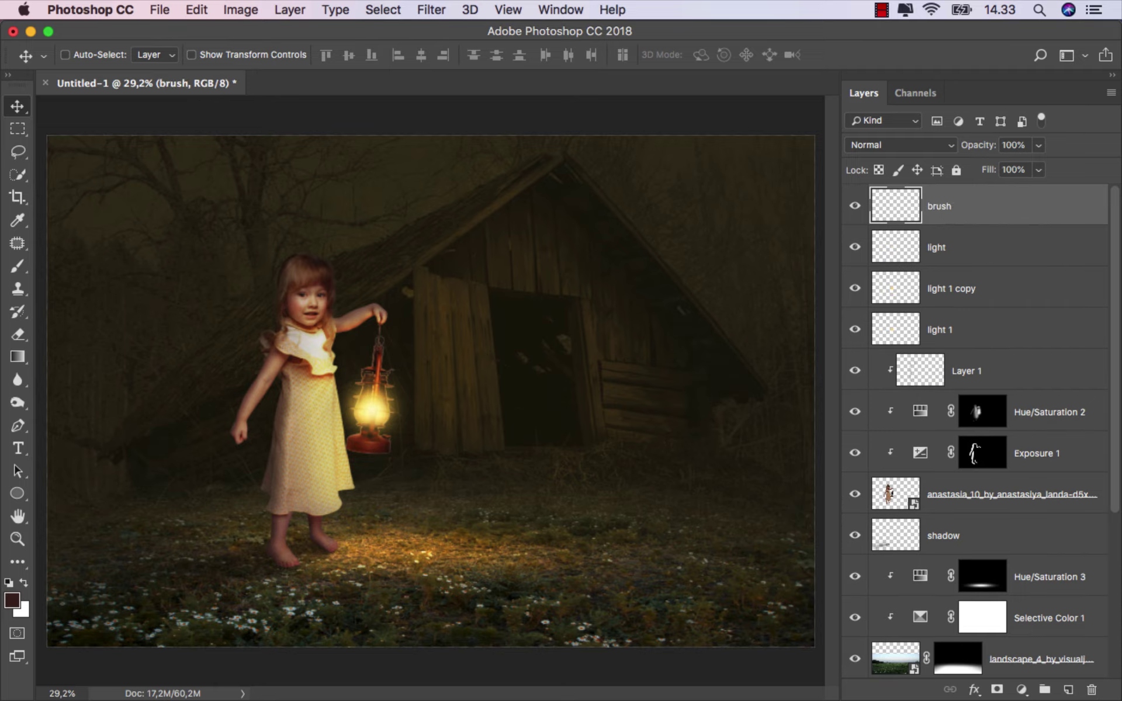
# Choose a sparse sparkle brush from the Particles brush set
pyautogui.click(17, 265)
pyautogui.rightClick(195, 280)
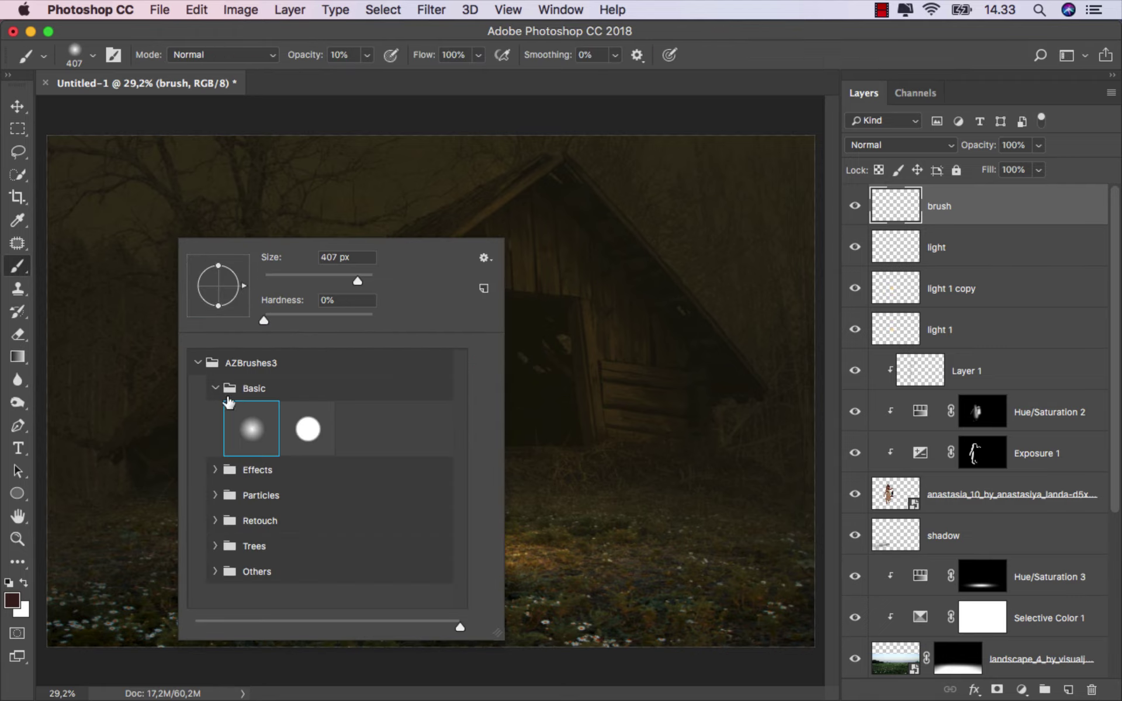
pyautogui.click(214, 496)
pyautogui.scroll(-2, 409, 514)
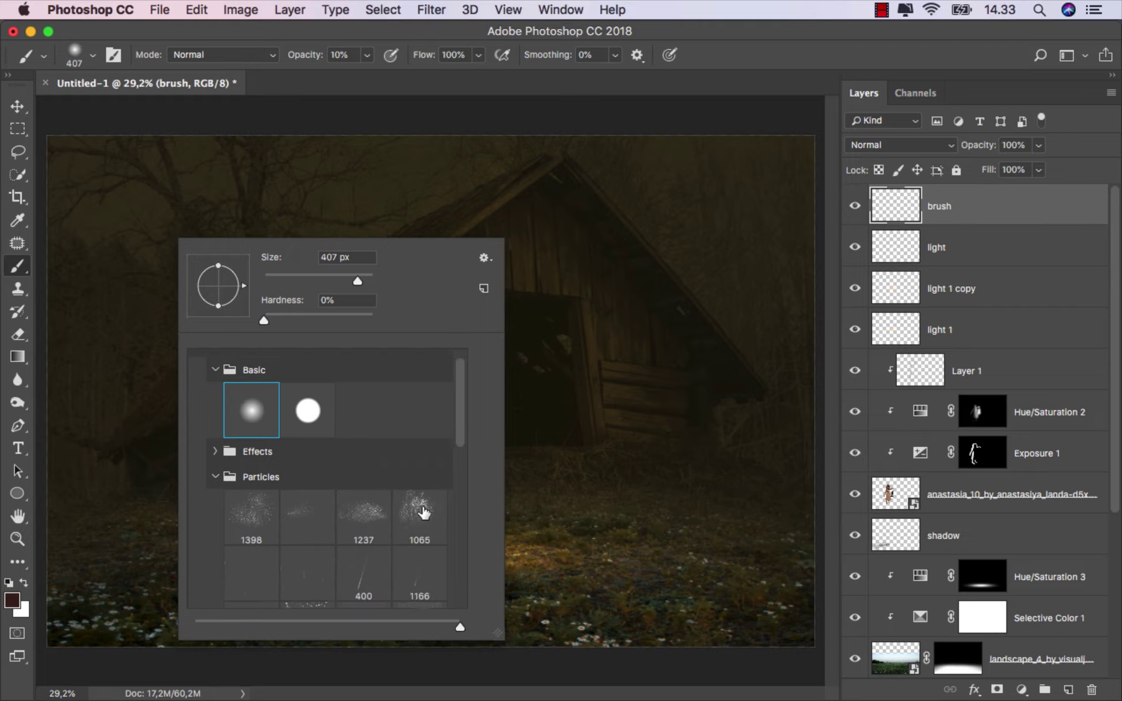
pyautogui.scroll(-2, 424, 513)
pyautogui.scroll(-1, 422, 508)
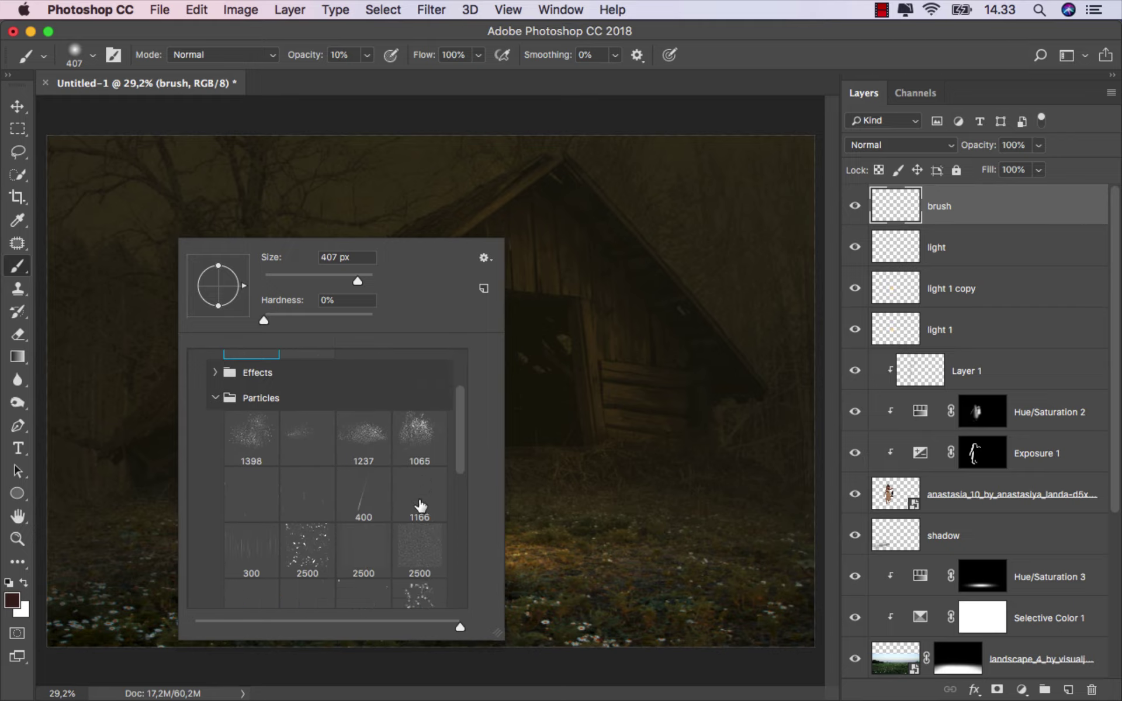
pyautogui.scroll(-3, 421, 506)
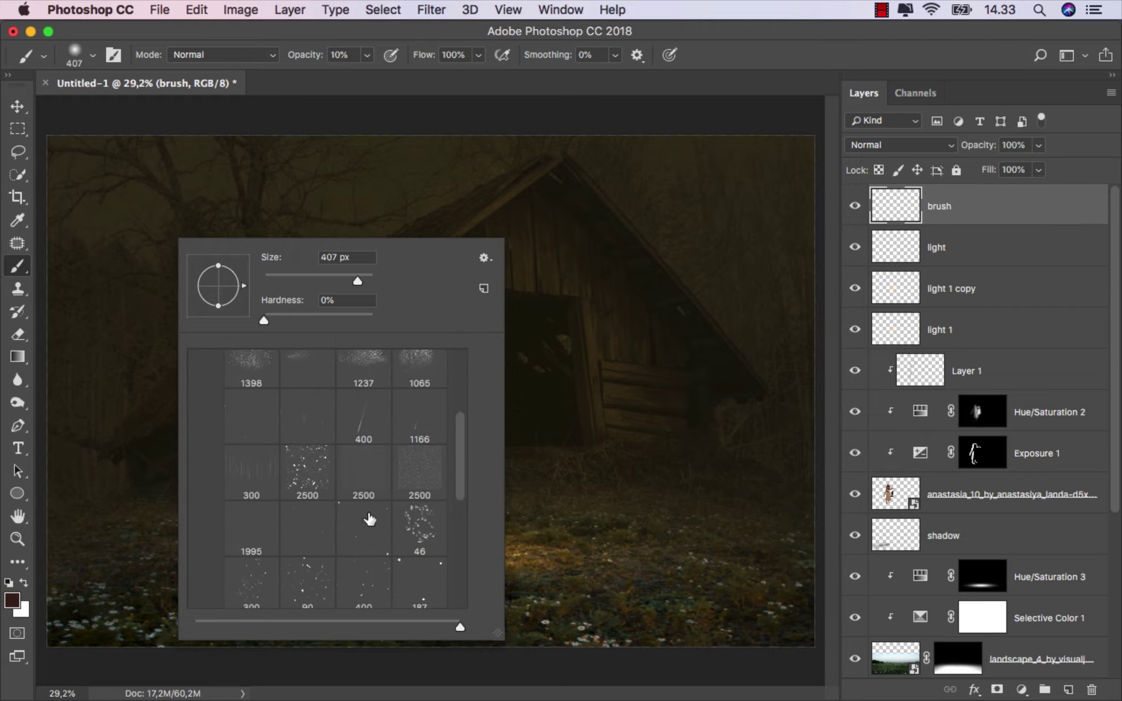
pyautogui.click(369, 519)
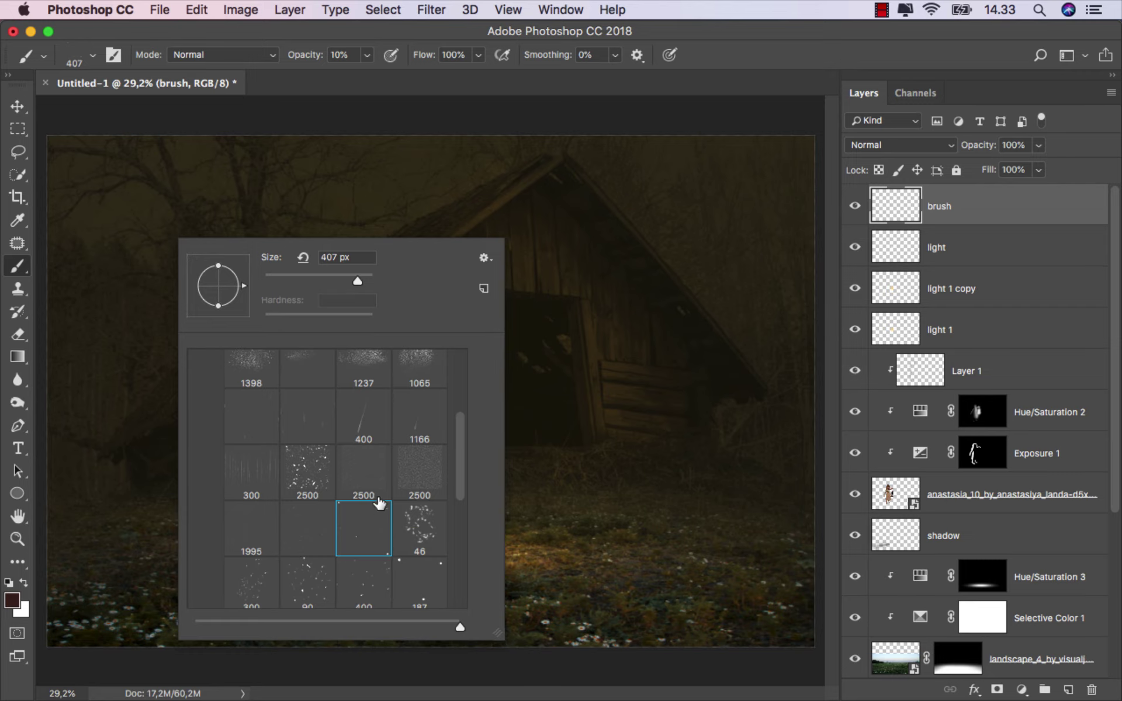
pyautogui.click(707, 44)
pyautogui.scroll(5, 337, 397)
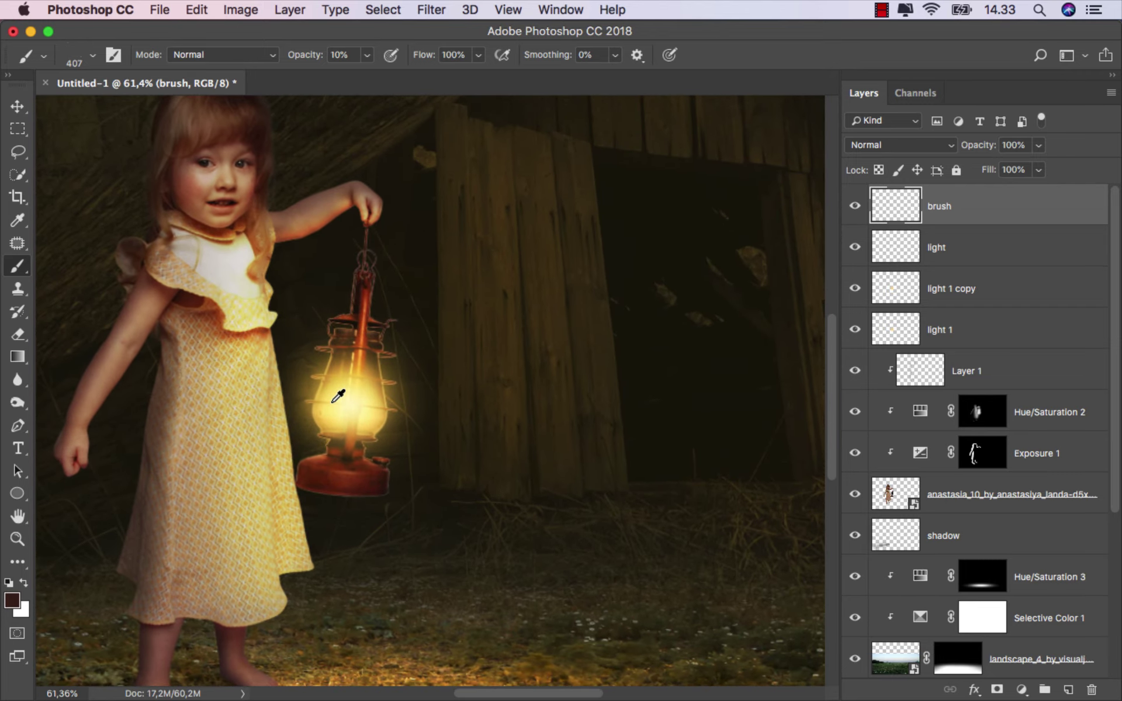
pyautogui.scroll(3, 338, 398)
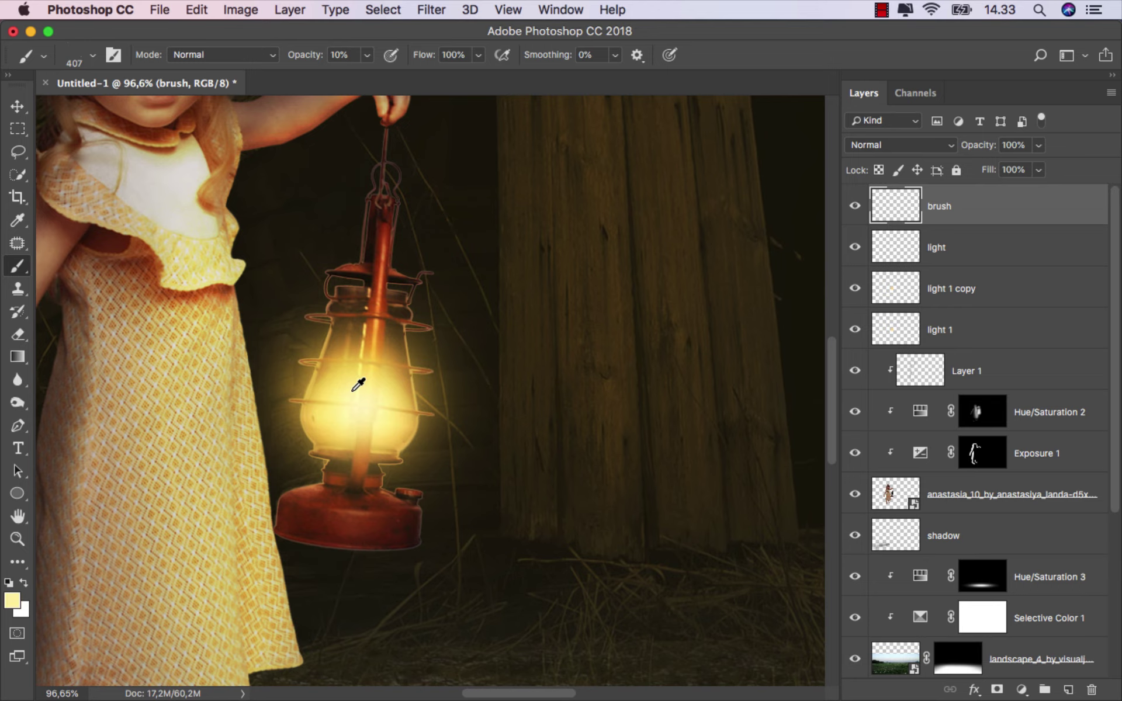
# Shrink the sparkle brush to about 143 px and raise its opacity to 100%
pyautogui.moveTo(389, 406); pyautogui.dragTo(370, 406)
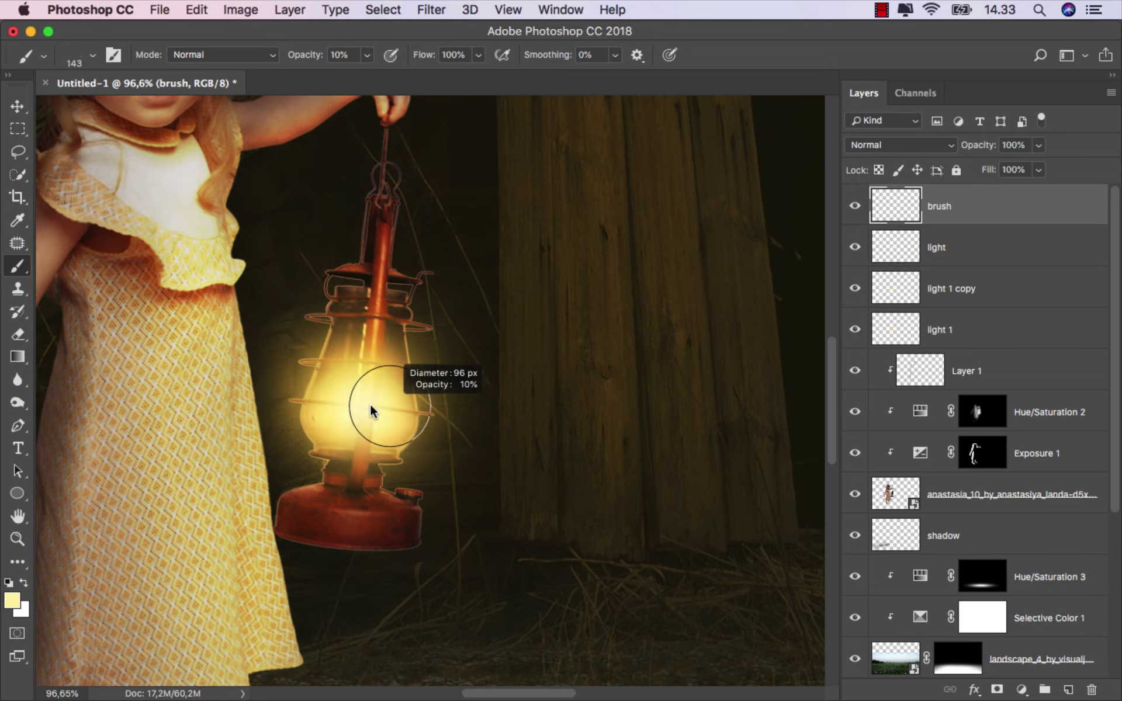
pyautogui.scroll(-1, 416, 434)
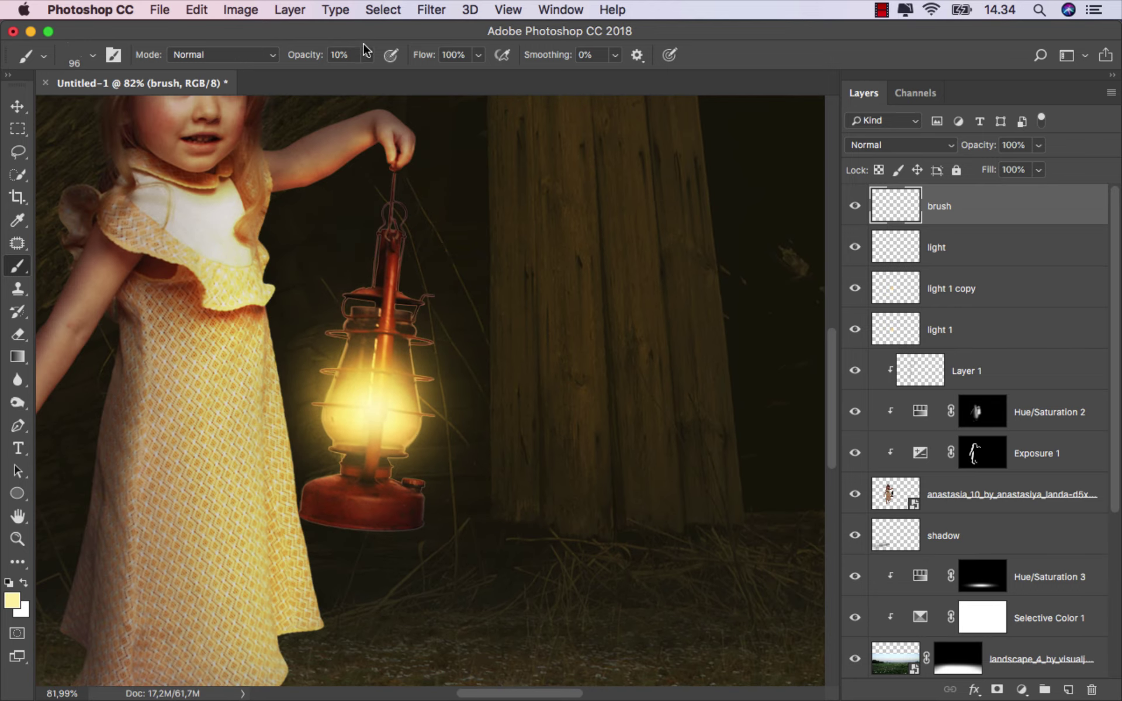
pyautogui.moveTo(367, 55); pyautogui.dragTo(438, 76)
pyautogui.click(451, 368)
pyautogui.scroll(-2, 336, 392)
pyautogui.scroll(-1, 336, 392)
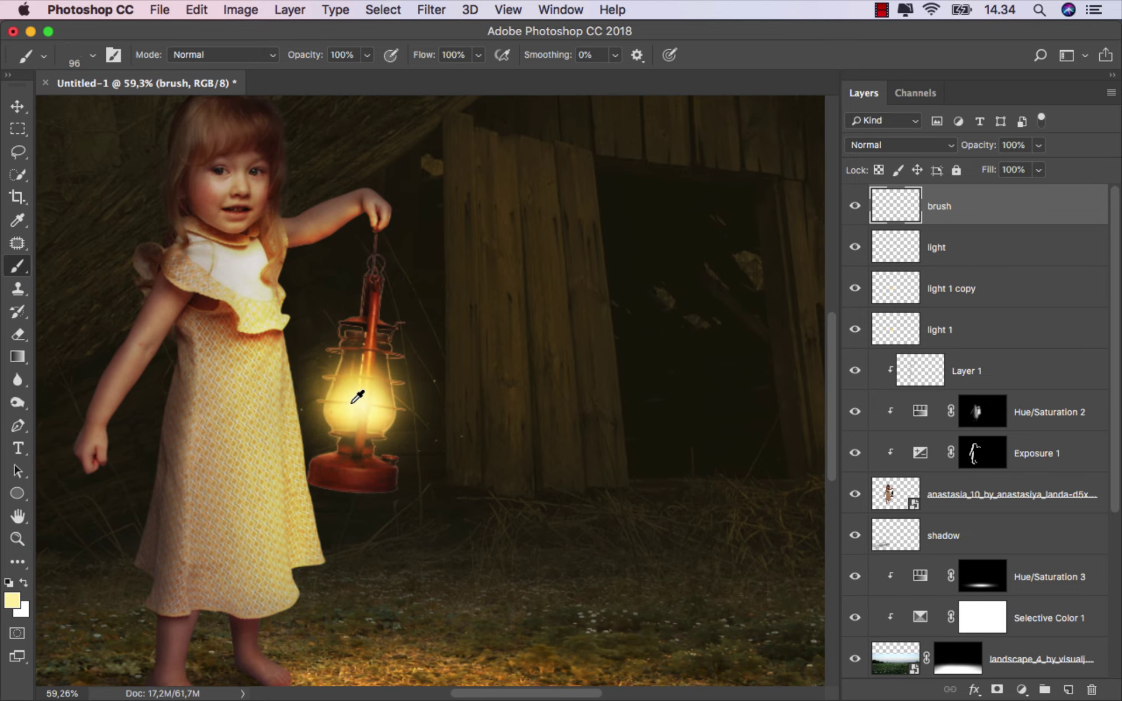
pyautogui.scroll(-1, 336, 391)
# Adjust the sparkle brush size to 173 px, then settle on 141 px
pyautogui.moveTo(465, 406); pyautogui.dragTo(474, 372)
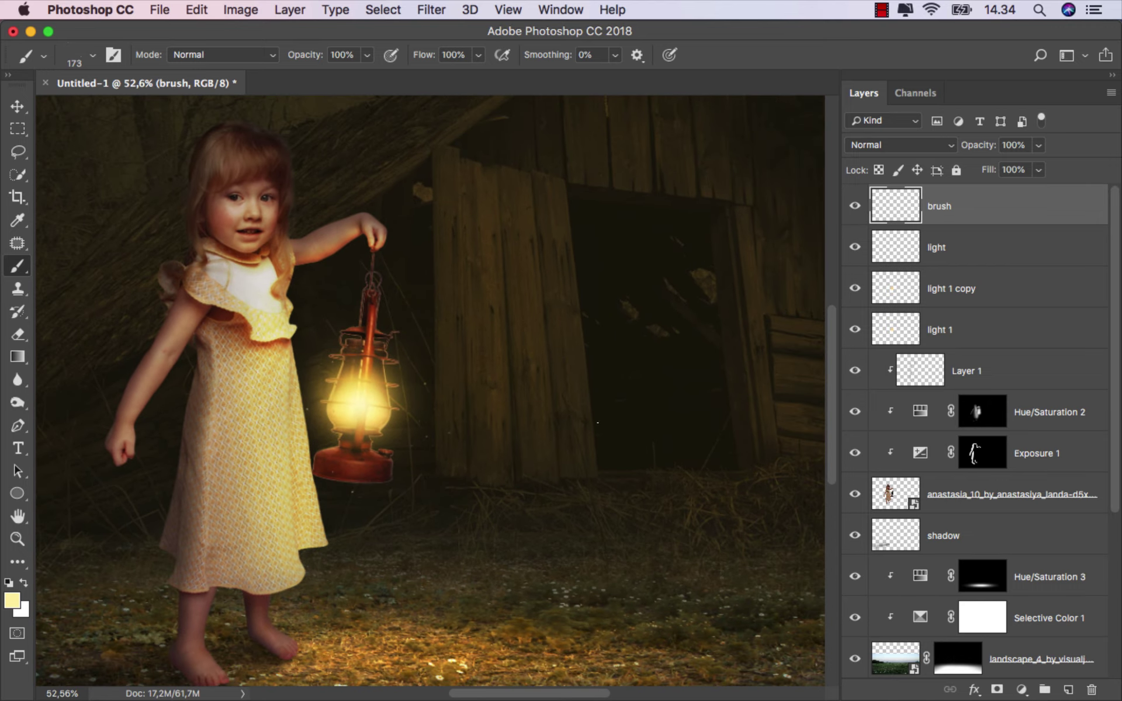
pyautogui.scroll(-1, 502, 459)
pyautogui.scroll(-1, 502, 460)
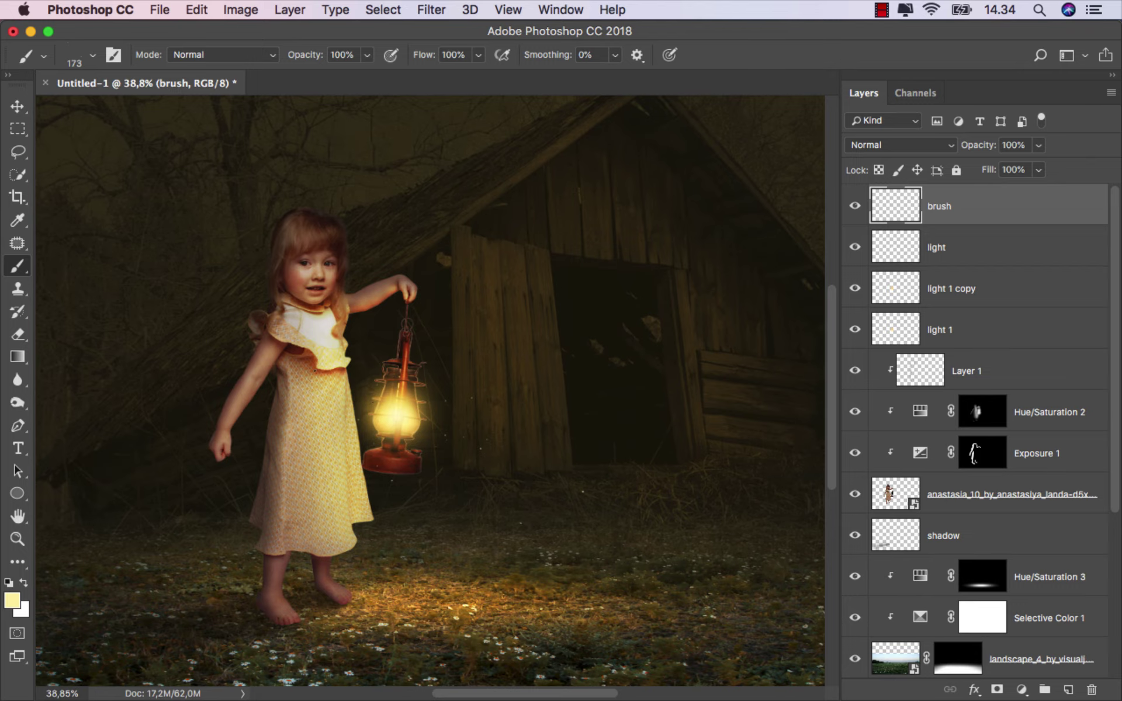
pyautogui.scroll(-1, 402, 423)
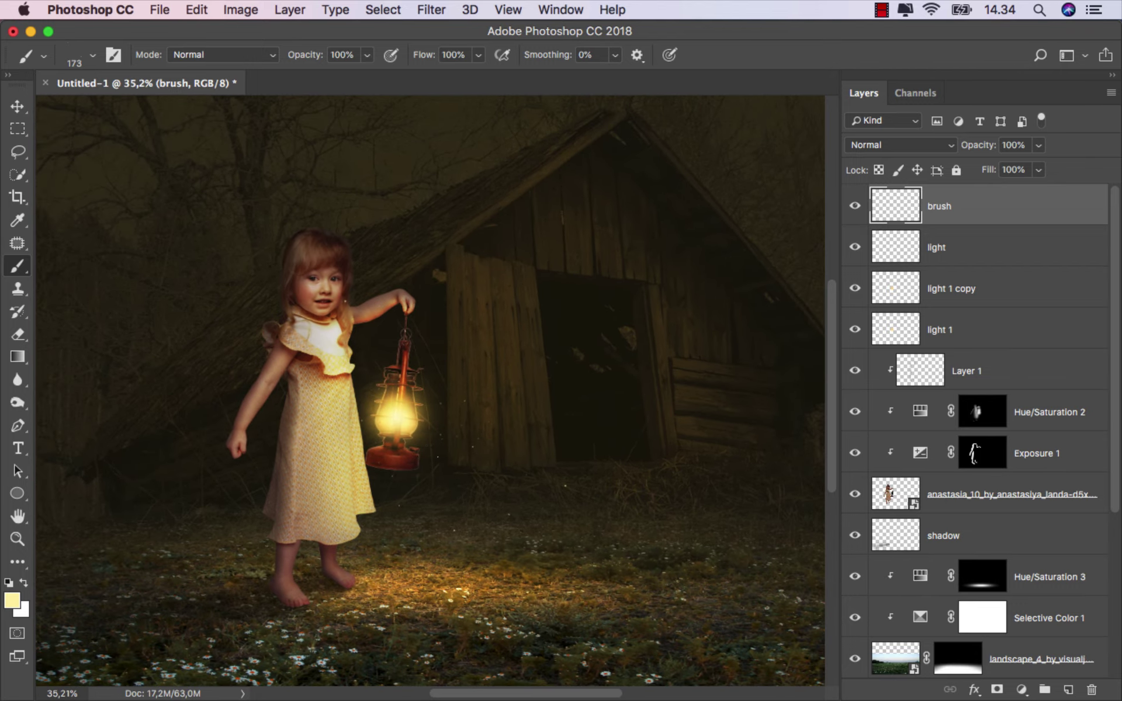
pyautogui.moveTo(461, 467); pyautogui.dragTo(444, 482)
pyautogui.scroll(1, 450, 448)
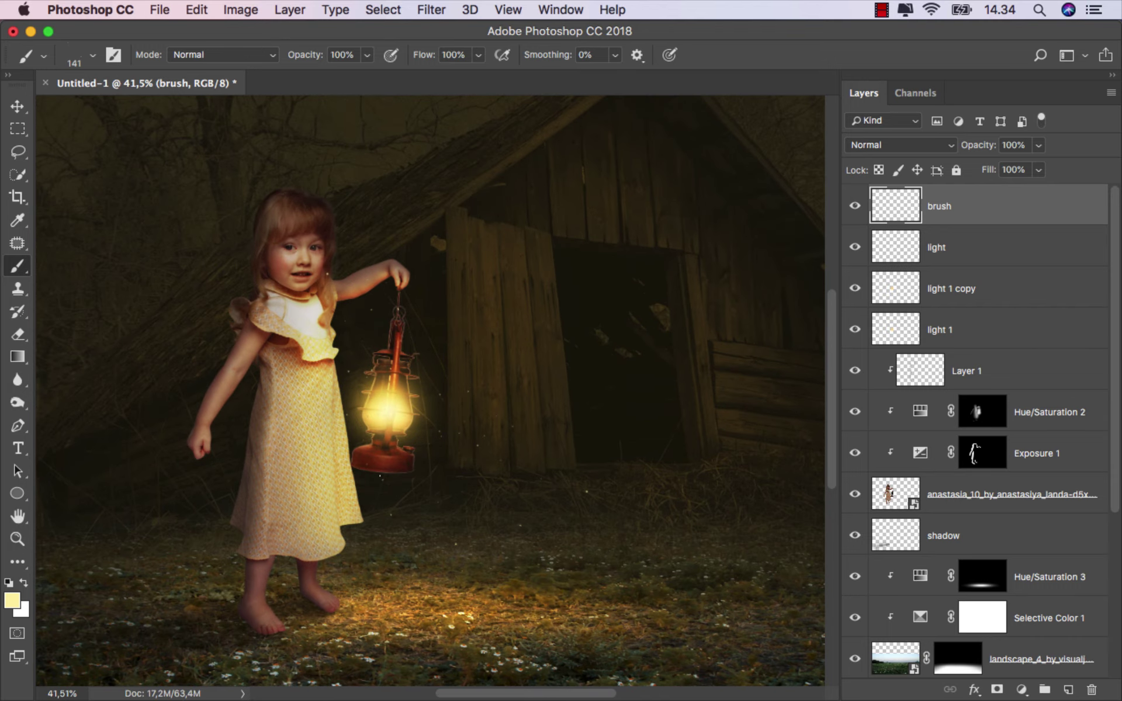
pyautogui.scroll(-1, 365, 453)
pyautogui.scroll(-1, 365, 453)
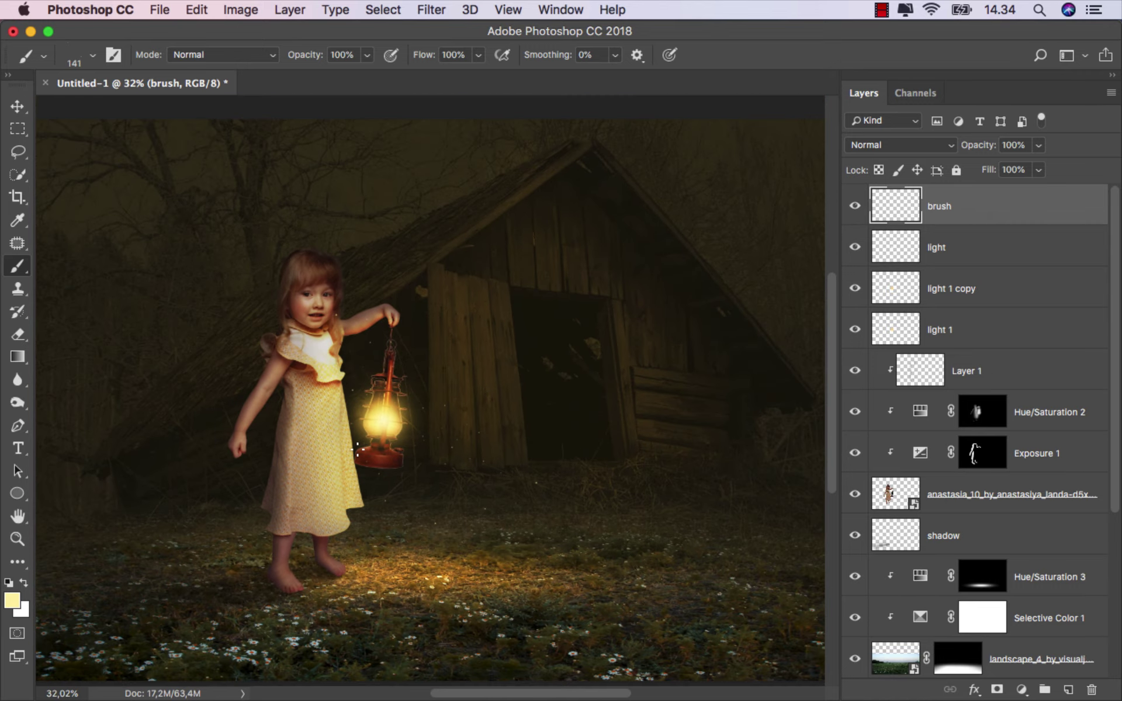
pyautogui.scroll(-1, 357, 449)
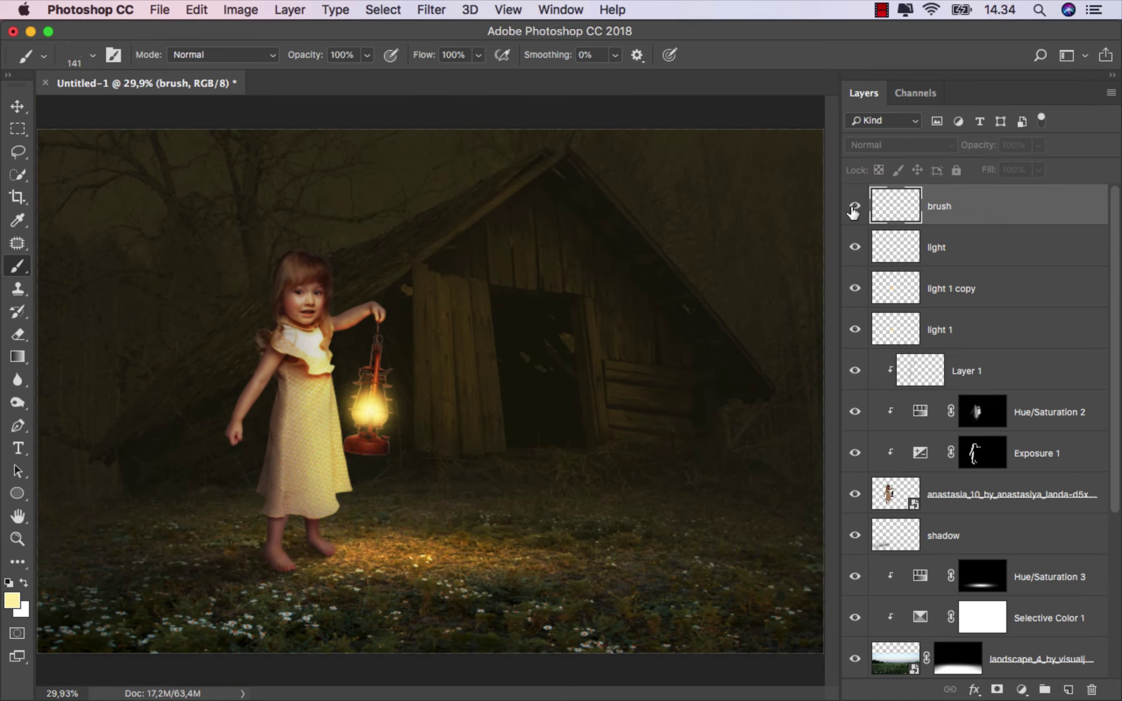
# Add an Exposure adjustment at +0.31 and invert its mask to black
pyautogui.press('v')
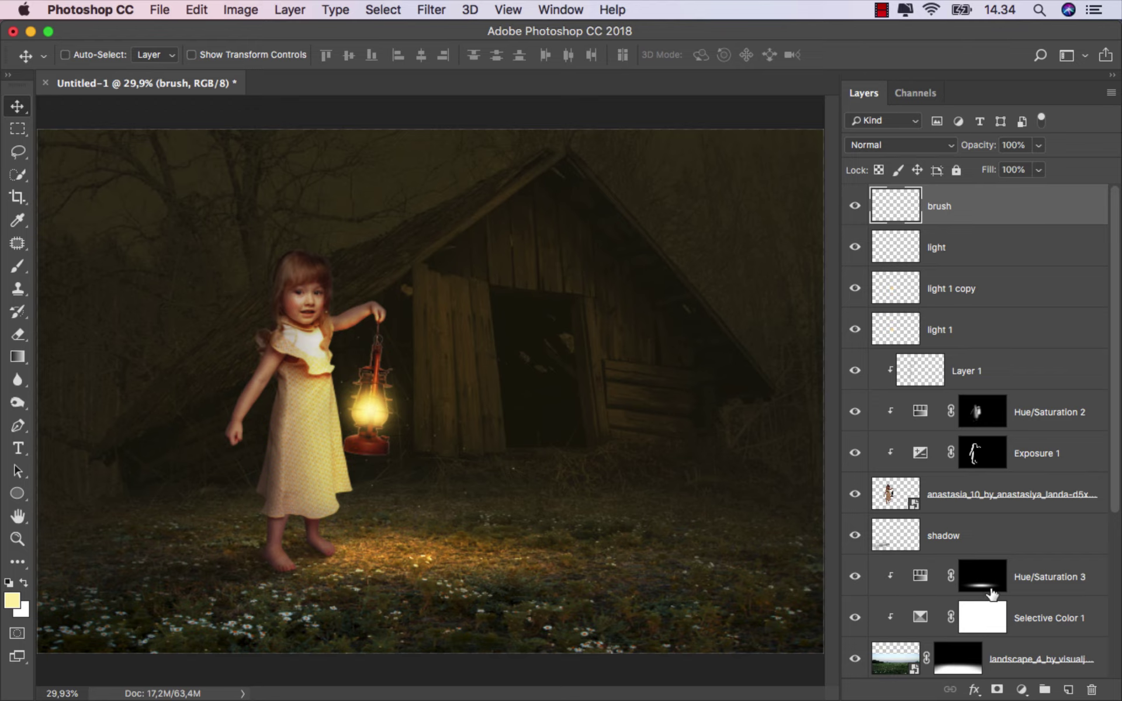
pyautogui.click(1021, 689)
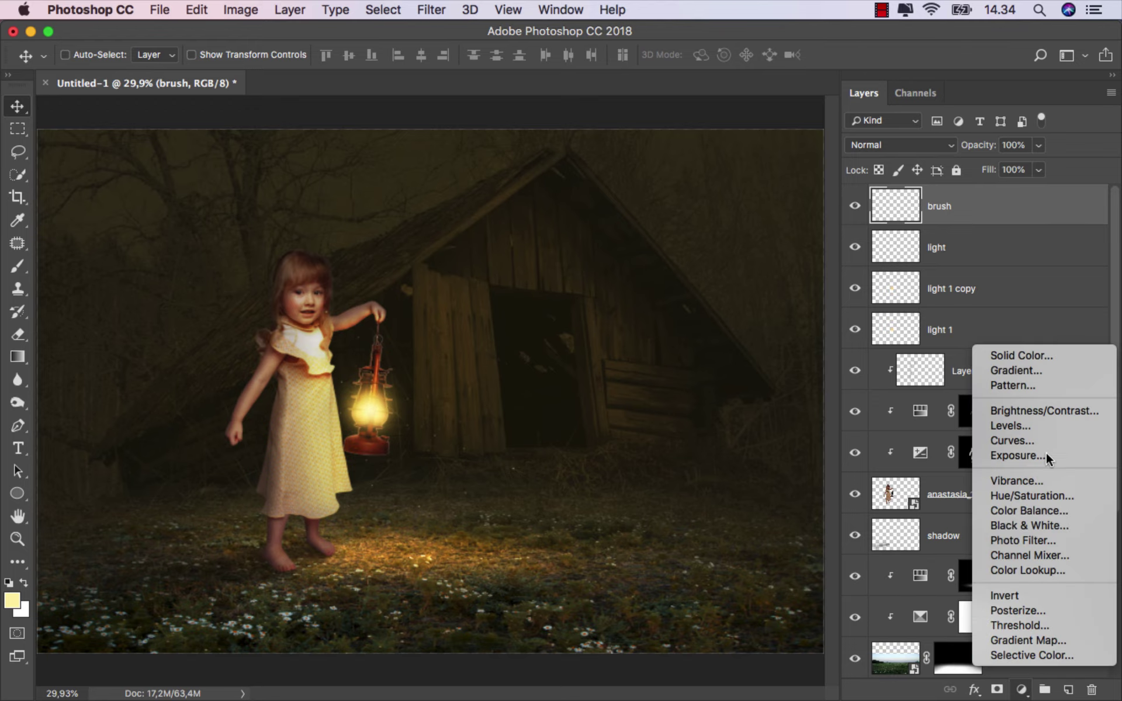
pyautogui.click(1046, 454)
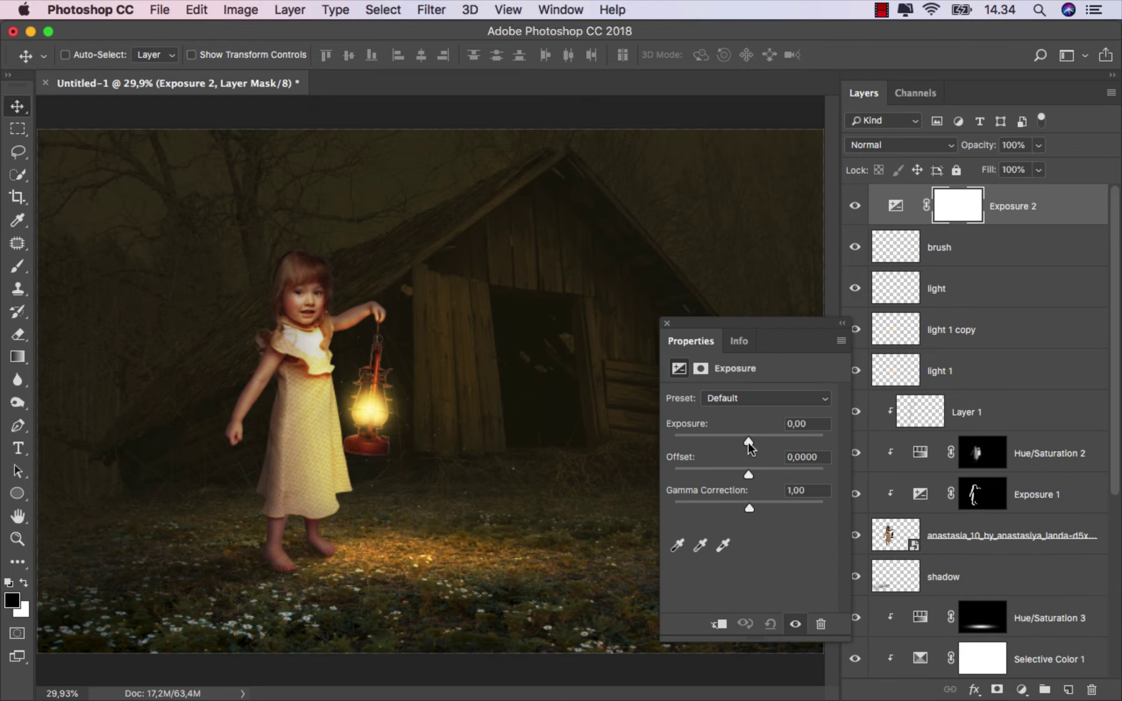
pyautogui.moveTo(748, 441); pyautogui.dragTo(751, 442)
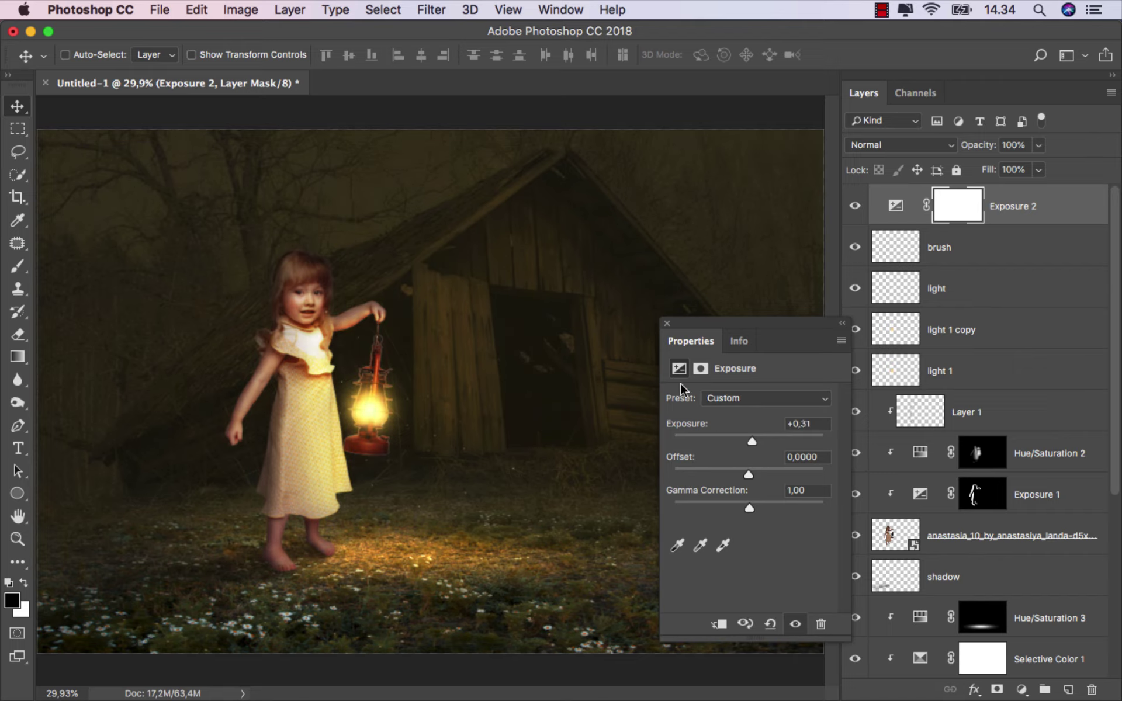
pyautogui.click(668, 325)
pyautogui.press('super+i')
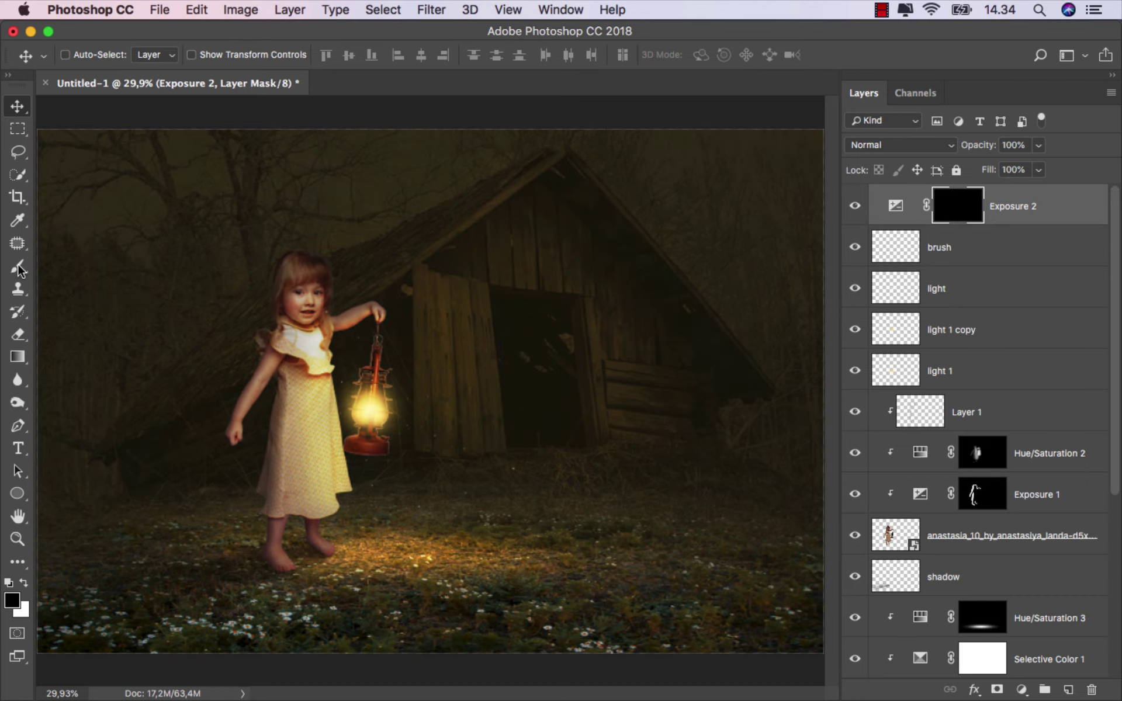
# With a large soft round brush at 0% hardness, paint brightening over the girl and lantern
pyautogui.press('b')
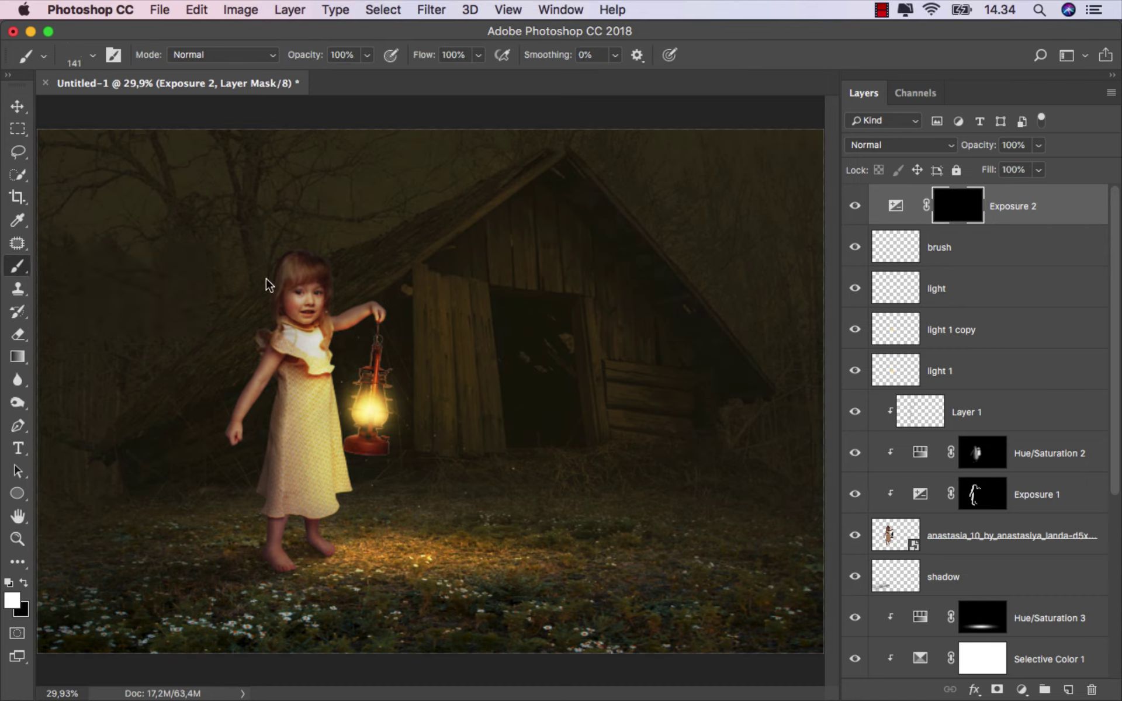
pyautogui.rightClick(266, 285)
pyautogui.moveTo(557, 499); pyautogui.dragTo(554, 401)
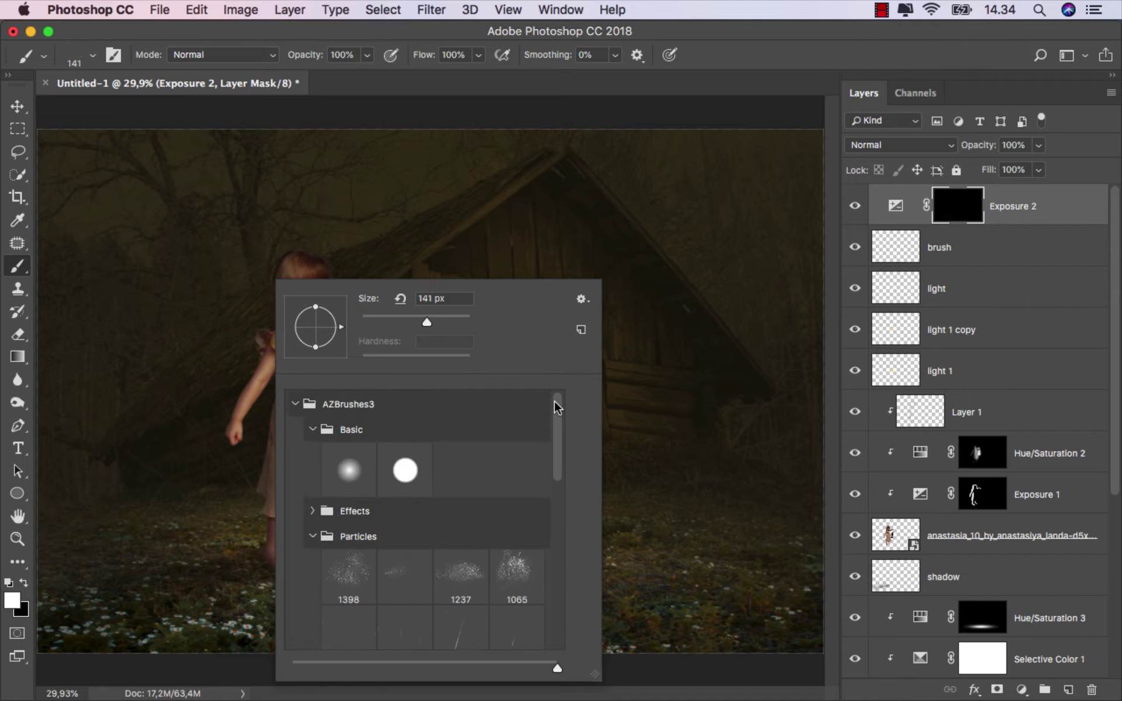
pyautogui.click(363, 465)
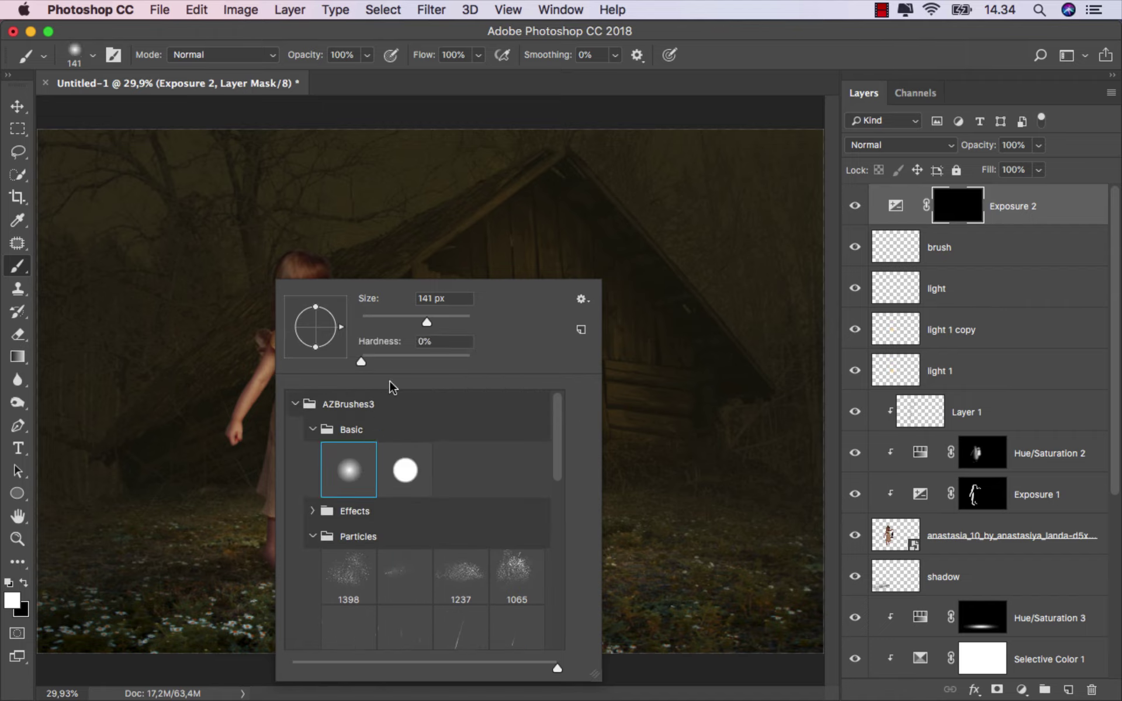
pyautogui.click(407, 37)
pyautogui.press(']')
pyautogui.press(']')
pyautogui.press(']')
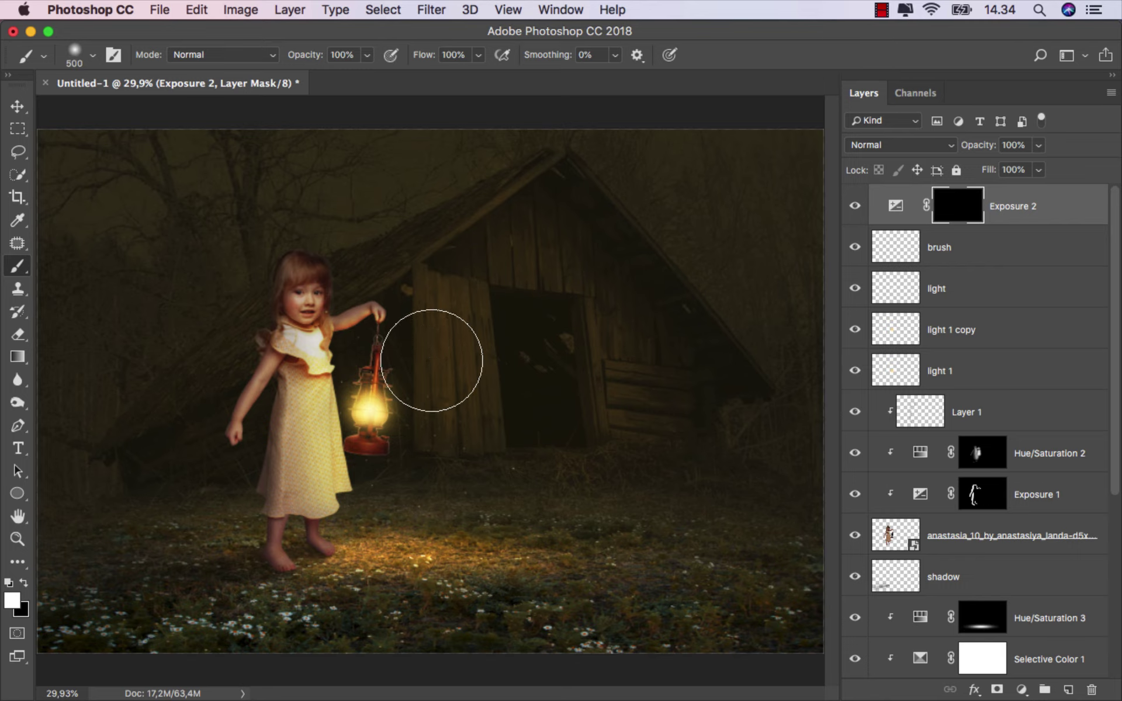
pyautogui.press(']')
pyautogui.press(']')
pyautogui.press(']')
pyautogui.press(']')
pyautogui.press(']')
pyautogui.press(']')
pyautogui.press(']')
pyautogui.press(']')
pyautogui.press(']')
pyautogui.press(']')
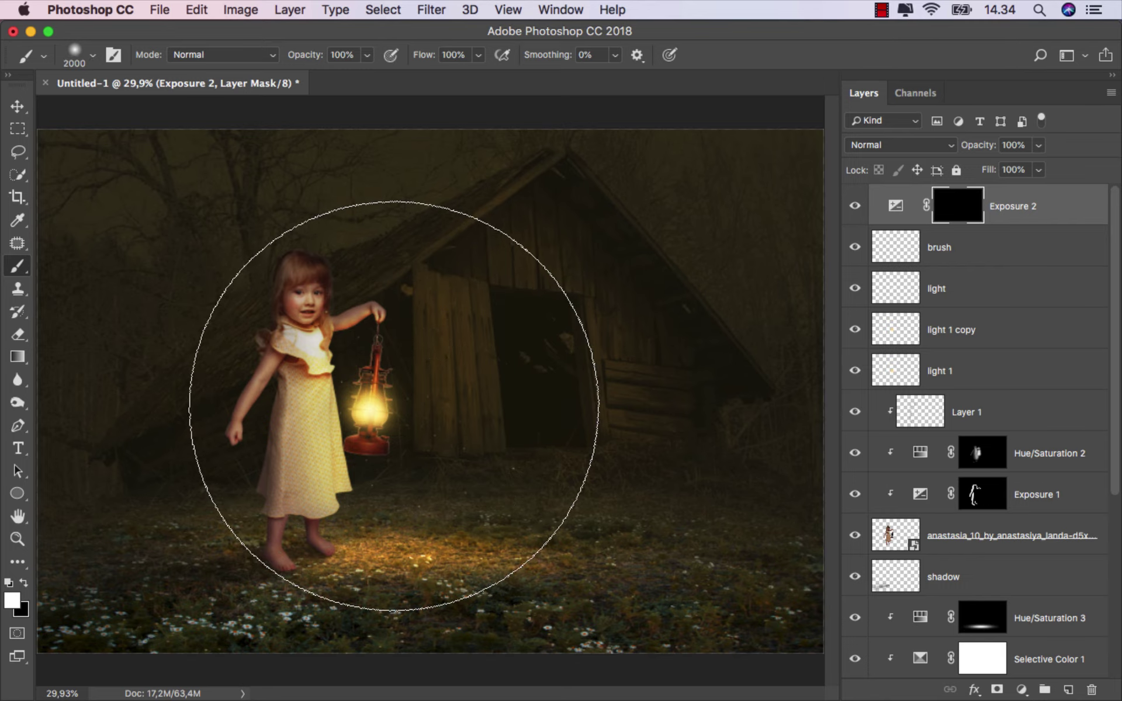
pyautogui.press(']')
pyautogui.click(393, 398)
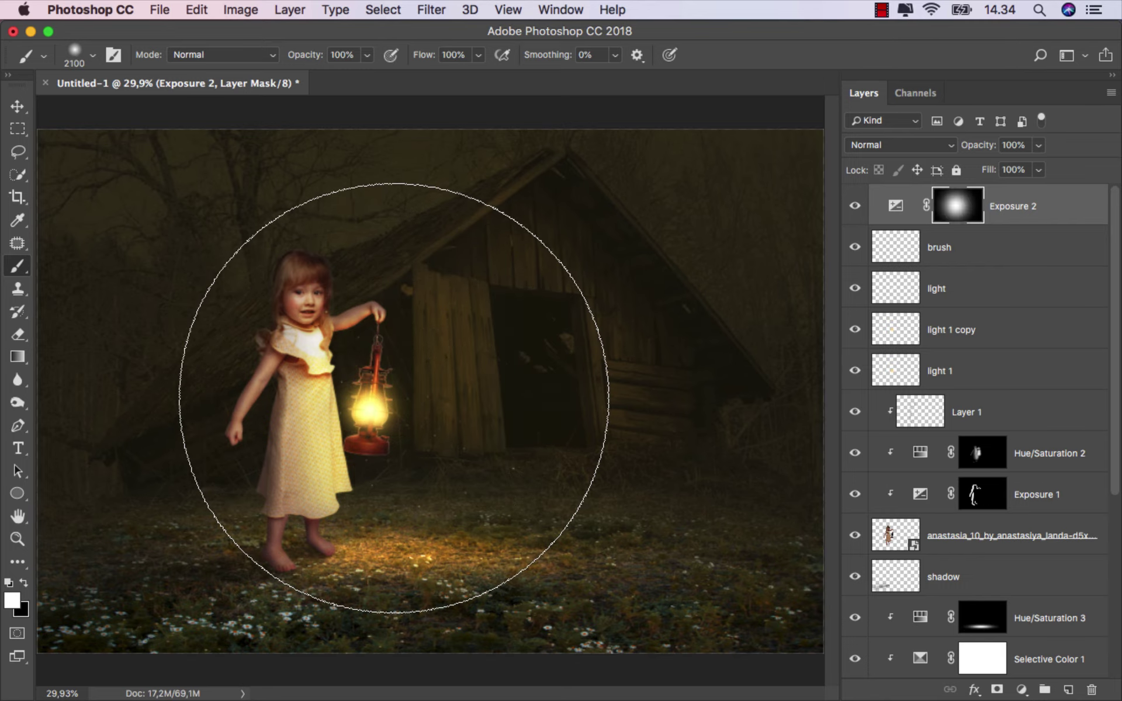
# At 35% opacity, lightly brighten the shed door, ground and girl, then compare the result
pyautogui.press('[')
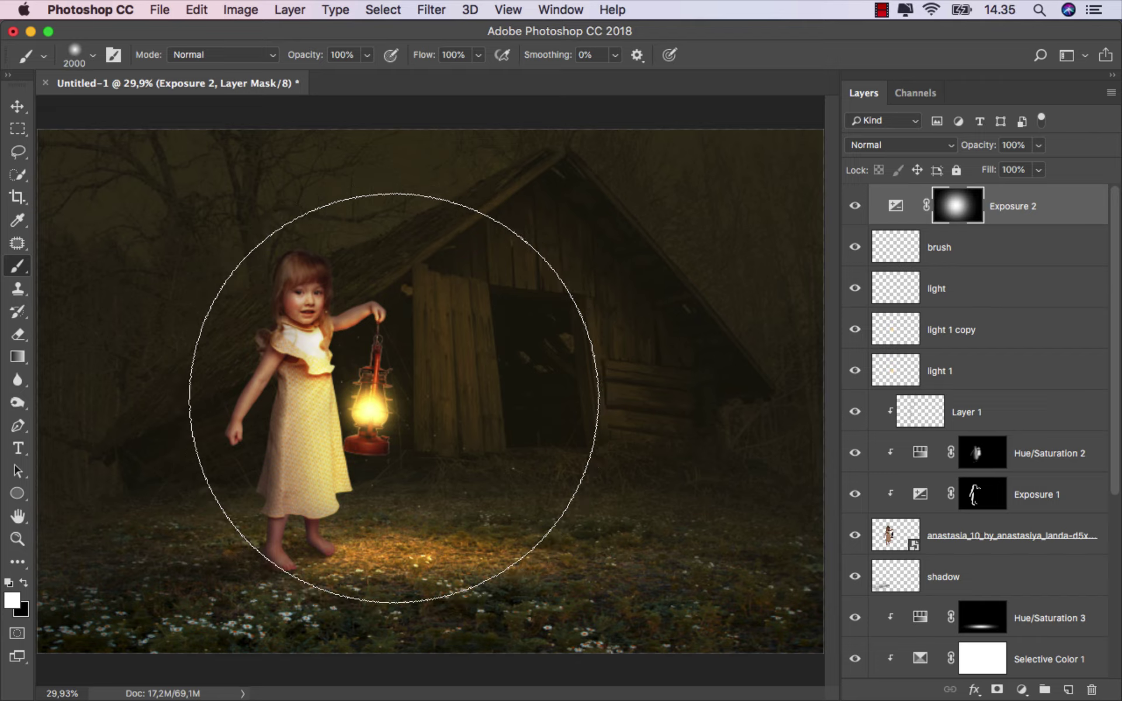
pyautogui.press('[')
pyautogui.press('[')
pyautogui.click(366, 54)
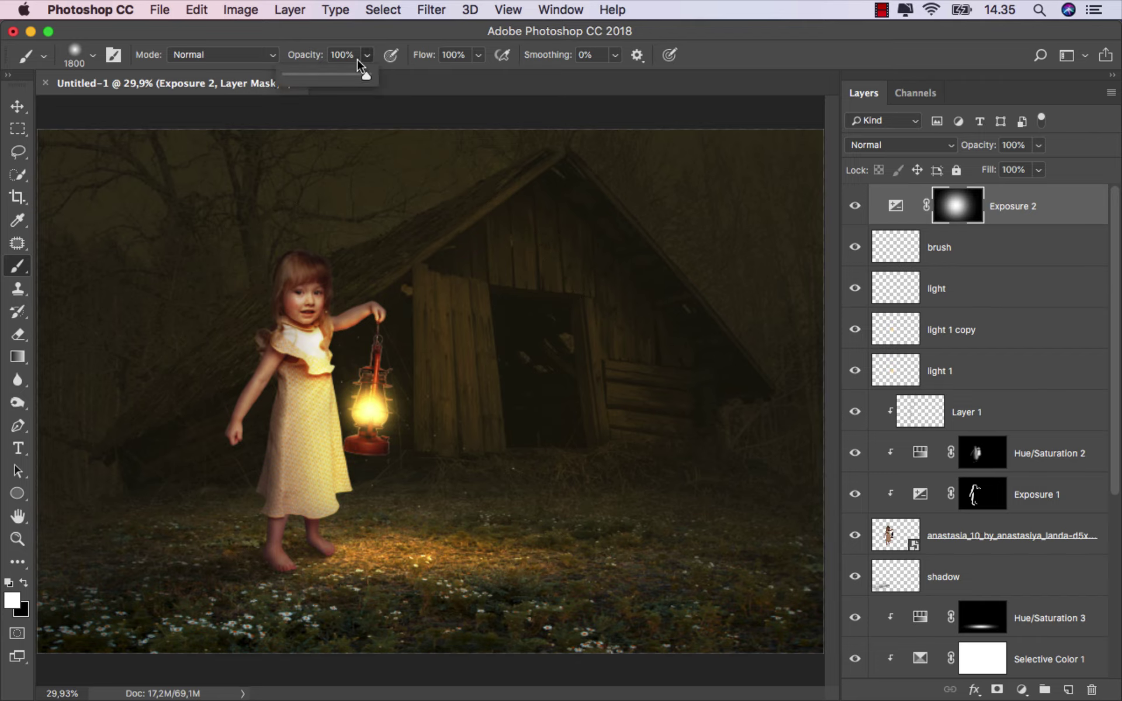
pyautogui.moveTo(366, 75); pyautogui.dragTo(314, 75)
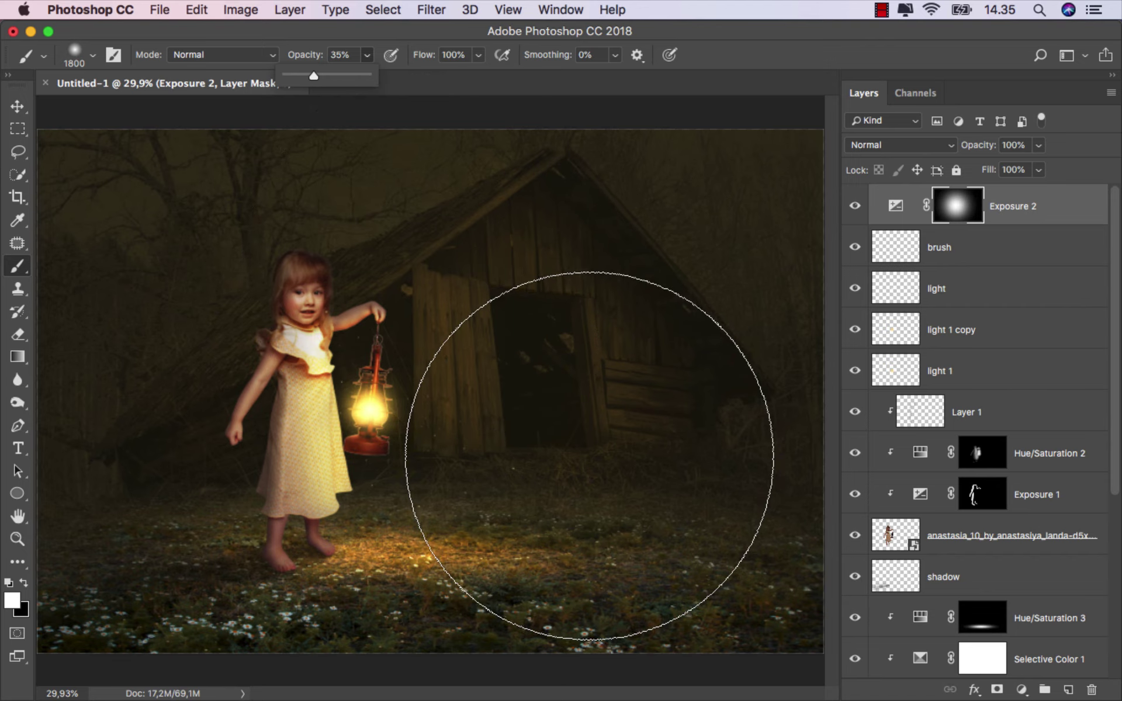
pyautogui.press('[')
pyautogui.moveTo(590, 474); pyautogui.dragTo(590, 488)
pyautogui.press('[')
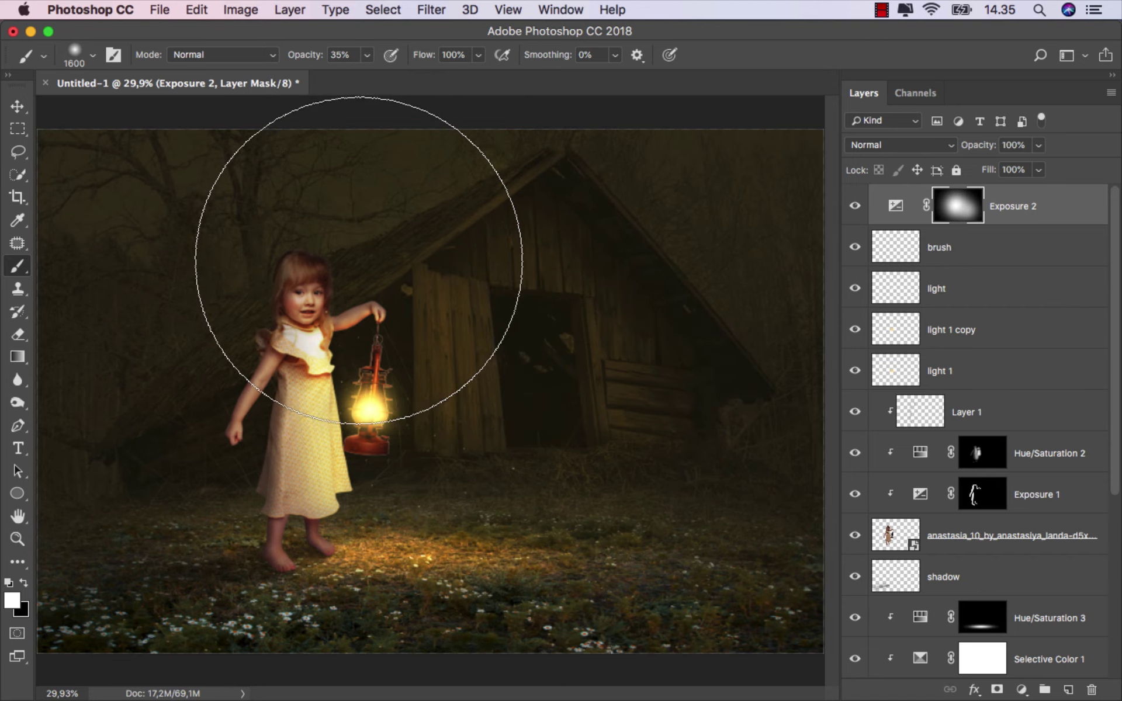
pyautogui.press('[')
pyautogui.press('[')
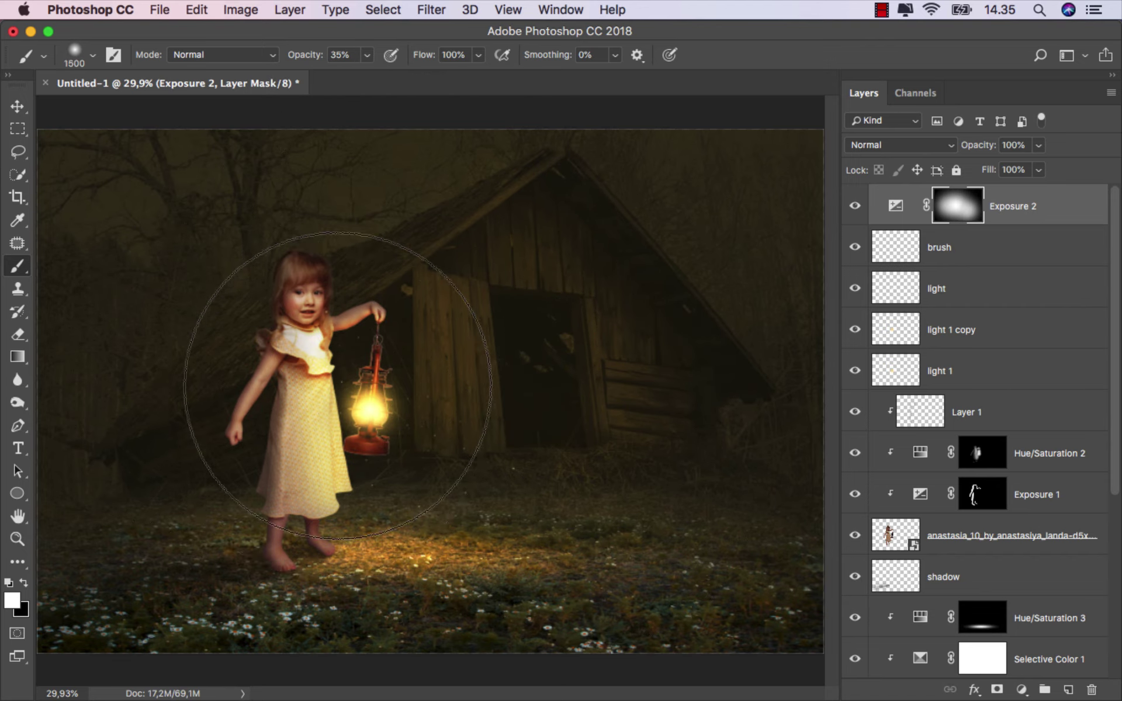
pyautogui.click(370, 322)
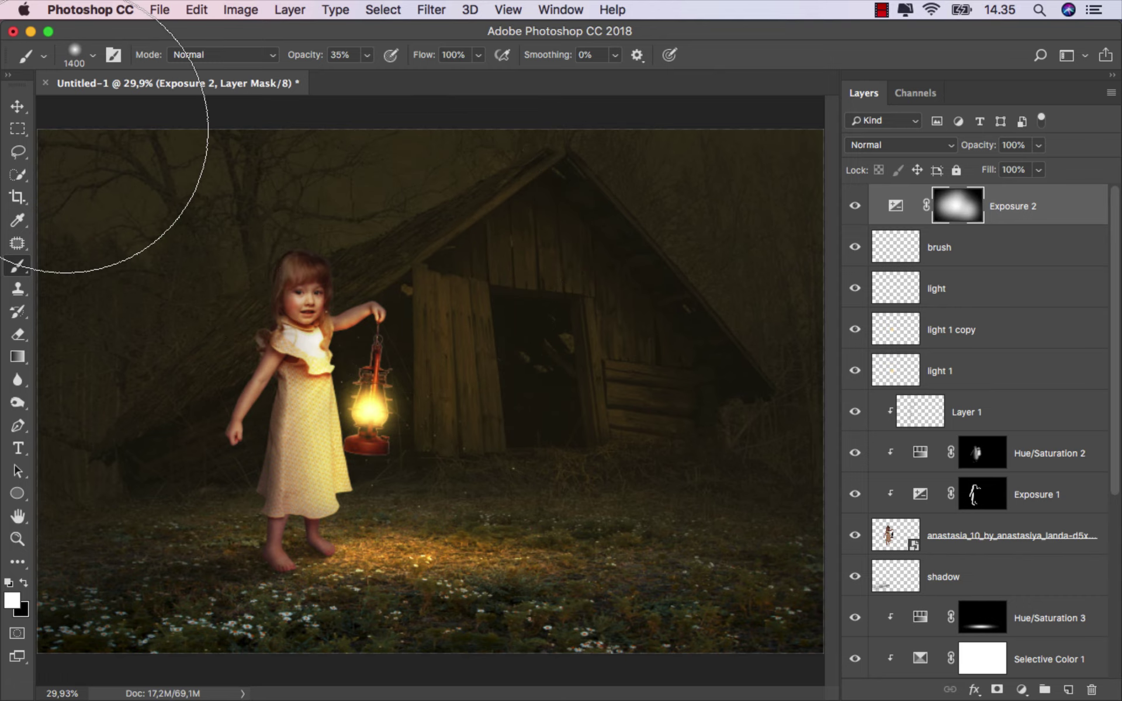
pyautogui.click(26, 103)
pyautogui.click(856, 206)
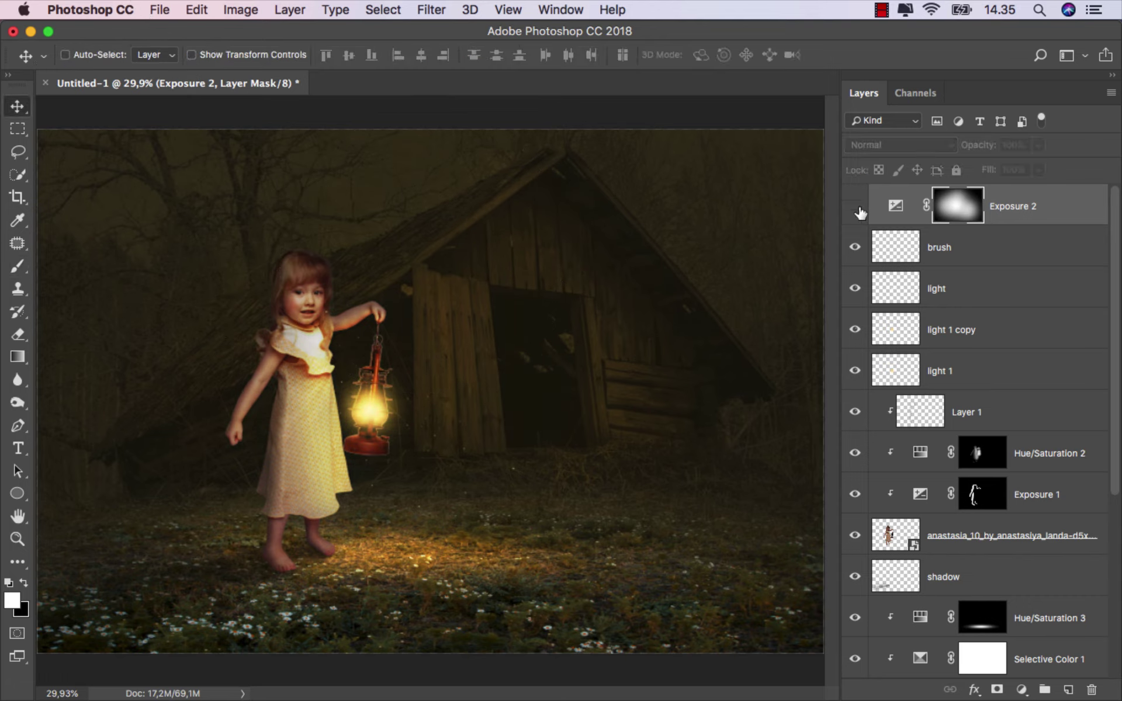
pyautogui.click(999, 211)
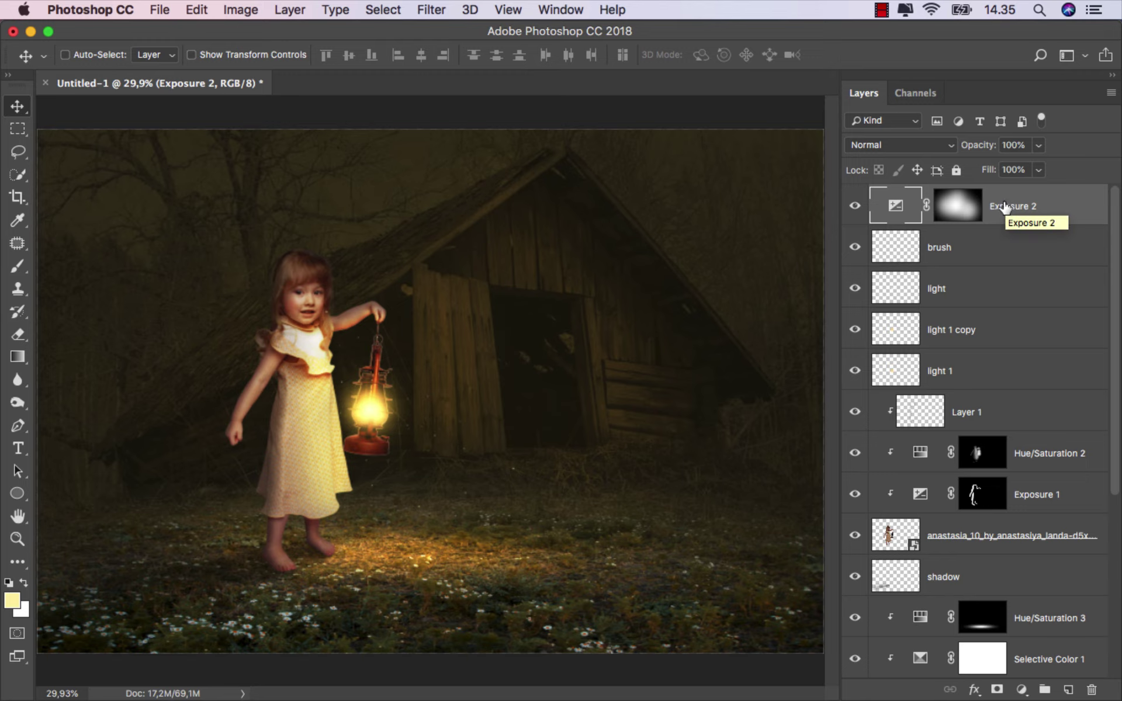
# Save a copy named ok.jpg in JPEG format at Maximum quality 12
pyautogui.click(159, 9)
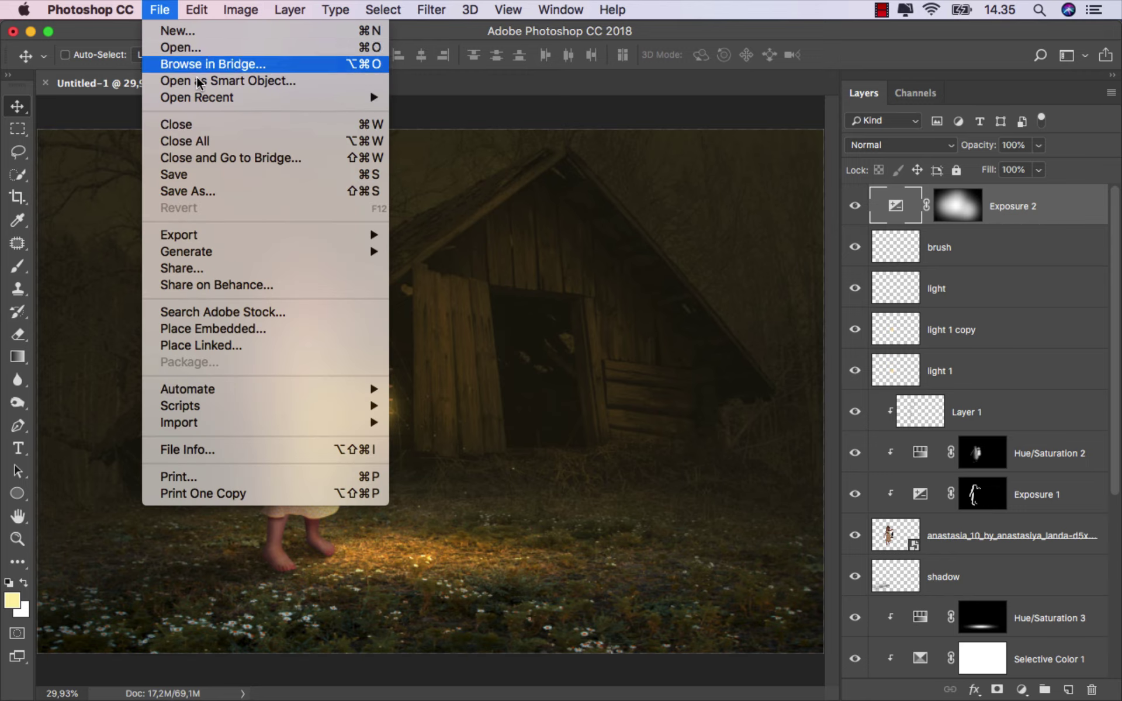
pyautogui.click(251, 192)
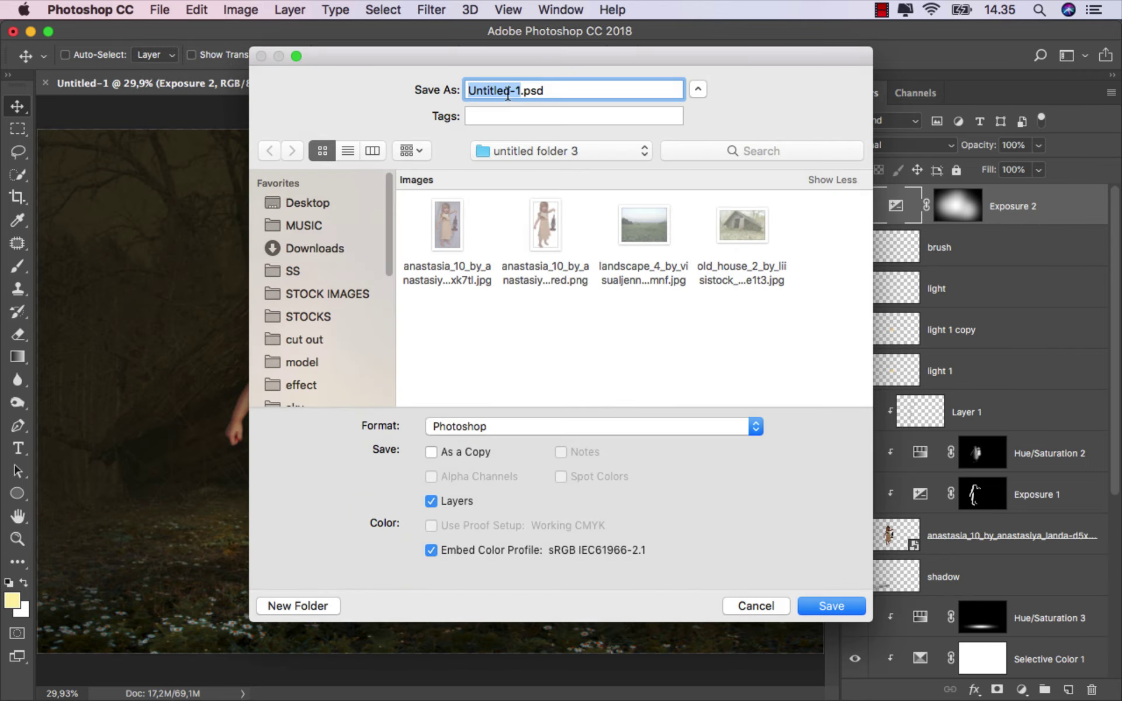
pyautogui.write('ok')
pyautogui.click(515, 431)
pyautogui.click(573, 517)
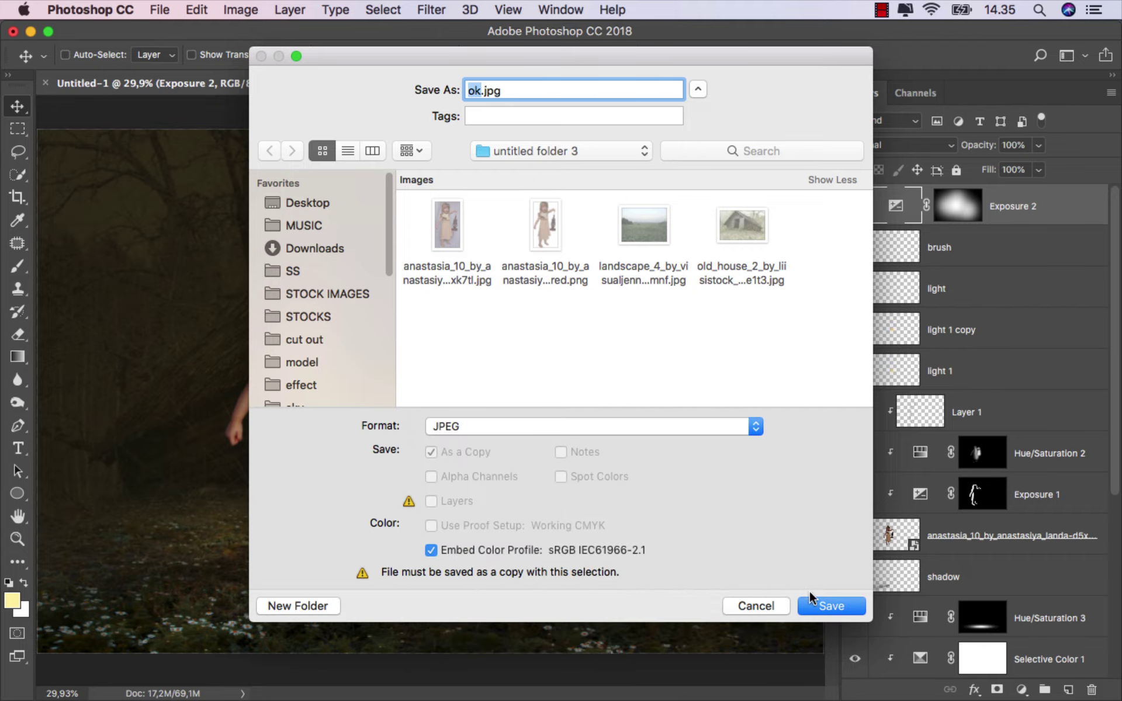
pyautogui.click(815, 605)
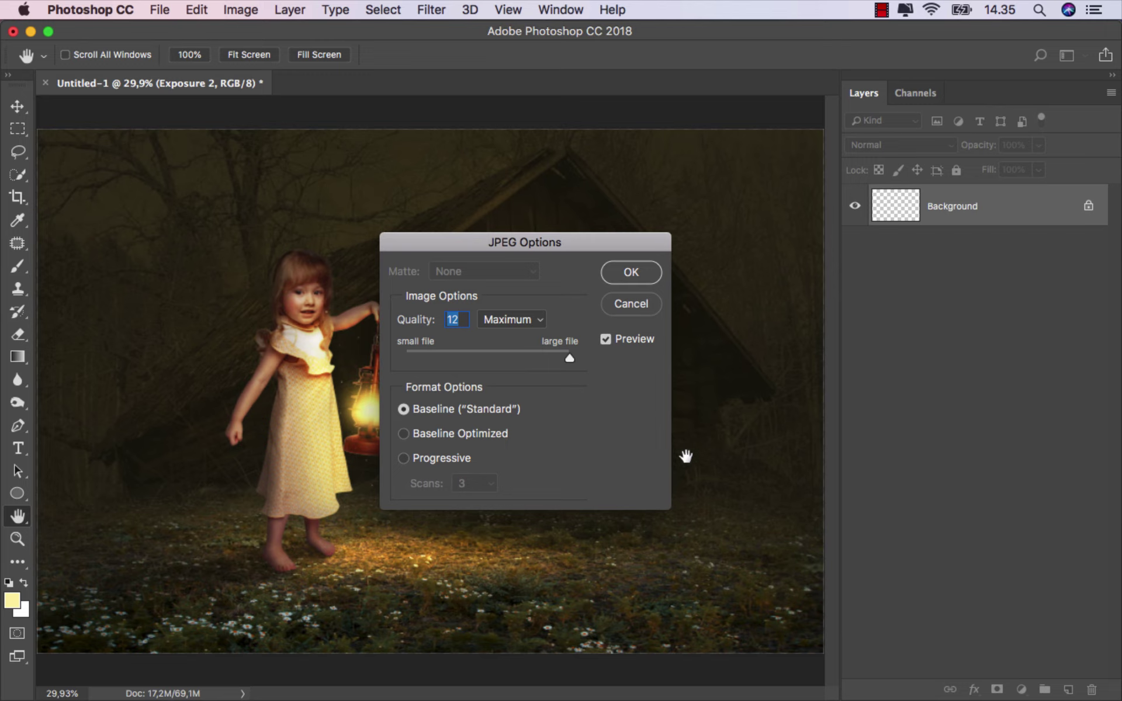
pyautogui.click(627, 279)
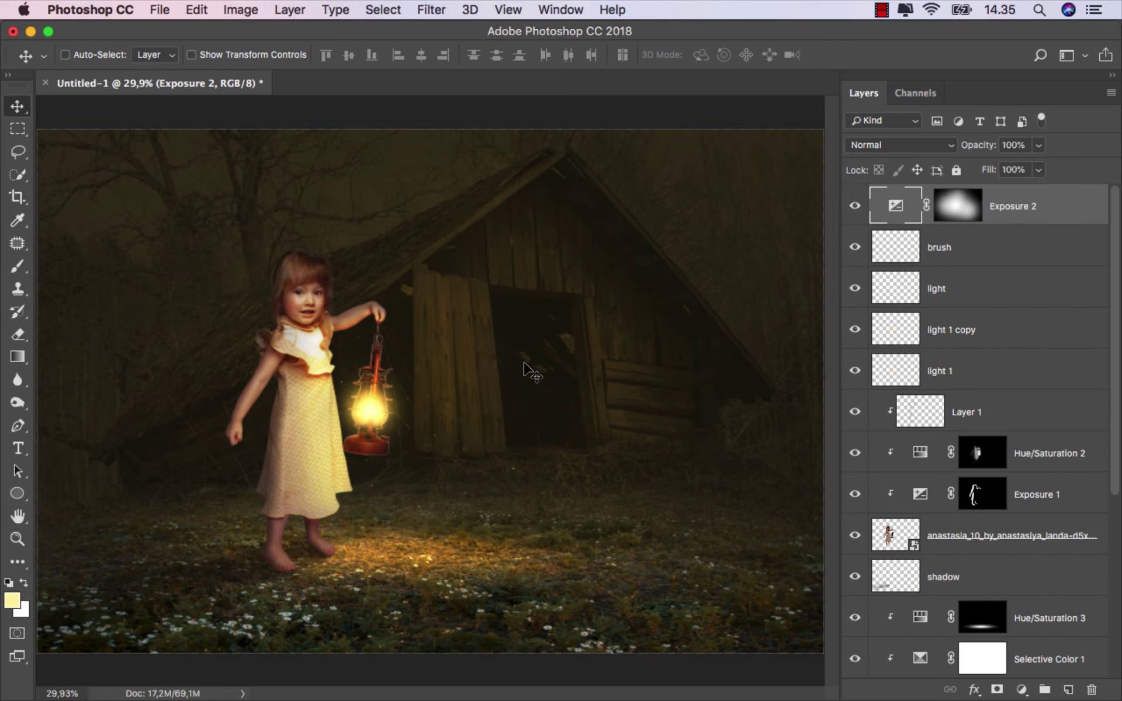
# Preview ok.jpg from untitled folder 3 in Finder's Quick Look
pyautogui.moveTo(483, 696)
pyautogui.click(404, 653)
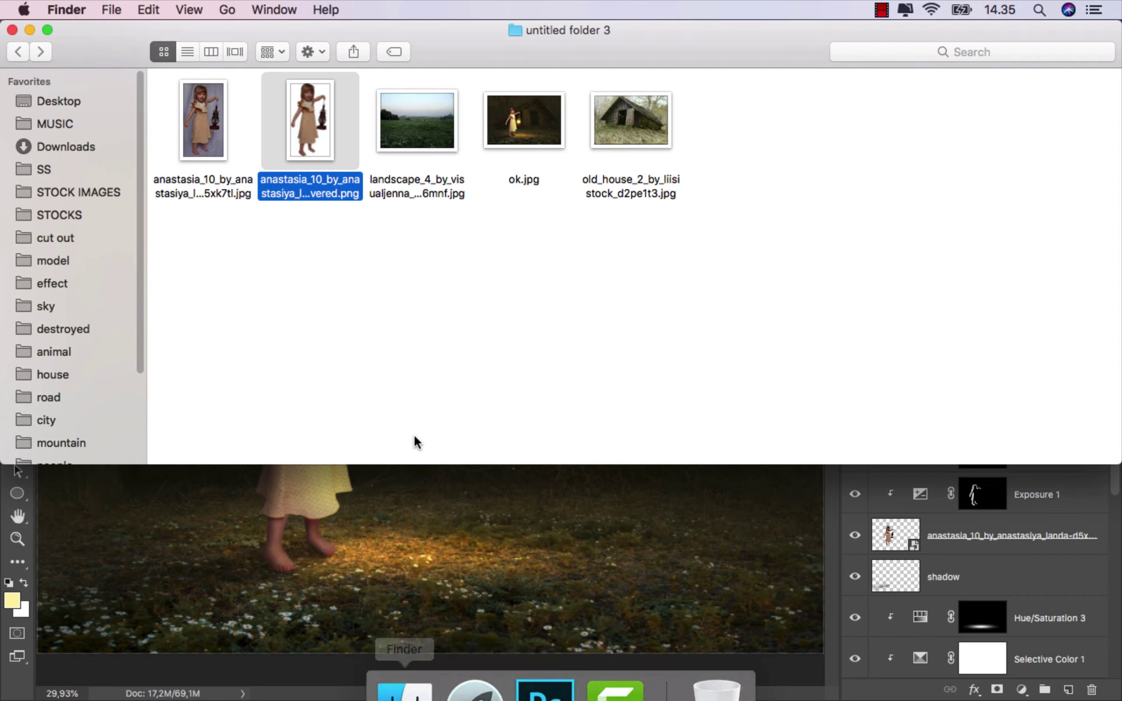
pyautogui.click(532, 120)
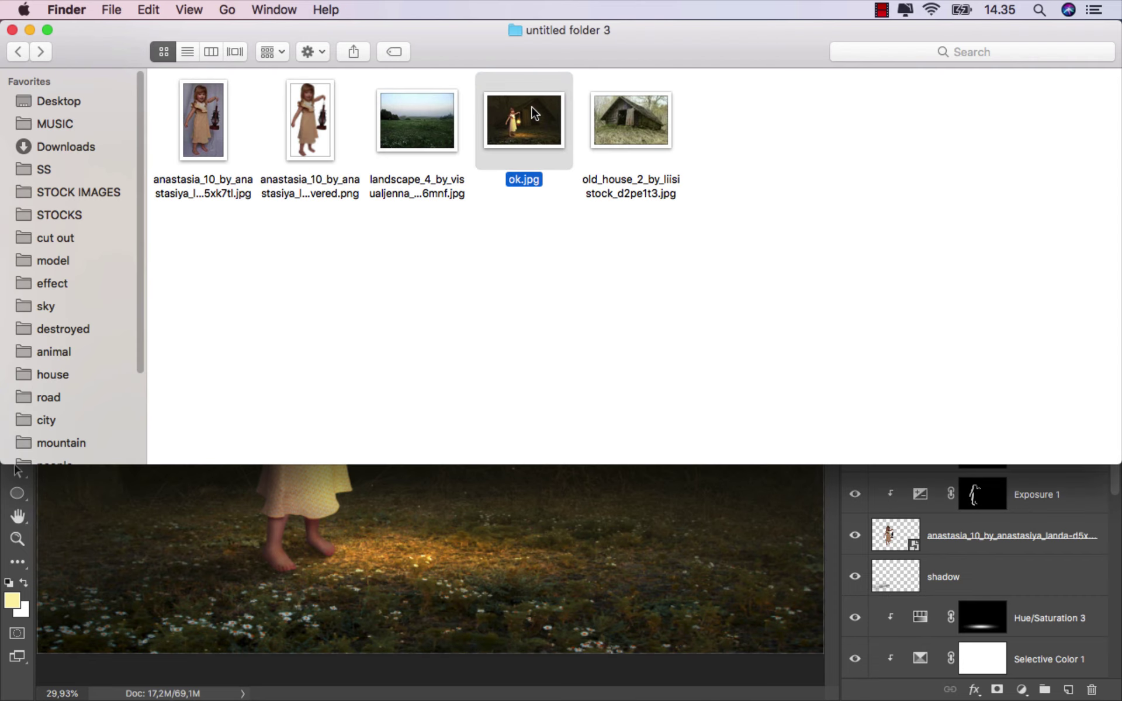
pyautogui.press('space')
pyautogui.moveTo(543, 78); pyautogui.dragTo(538, 35)
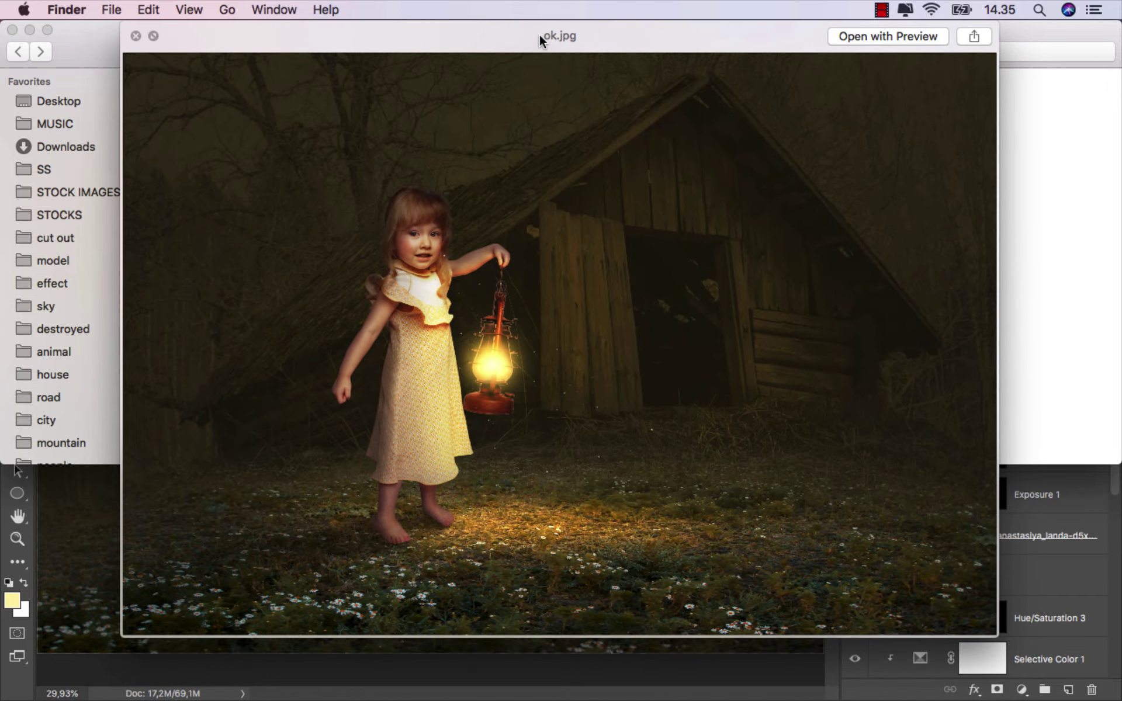